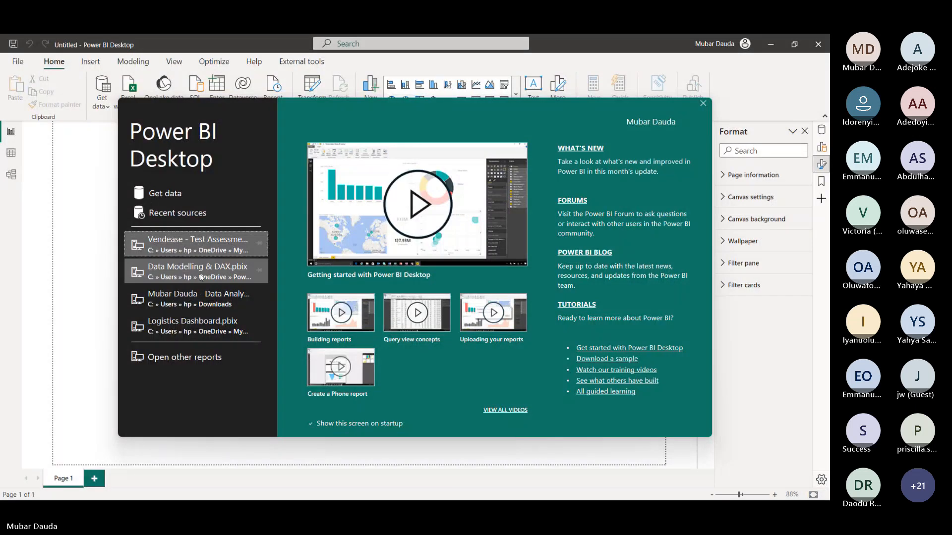
Open the recent report Data Modelling & DAX.pbix
left_click(199, 269)
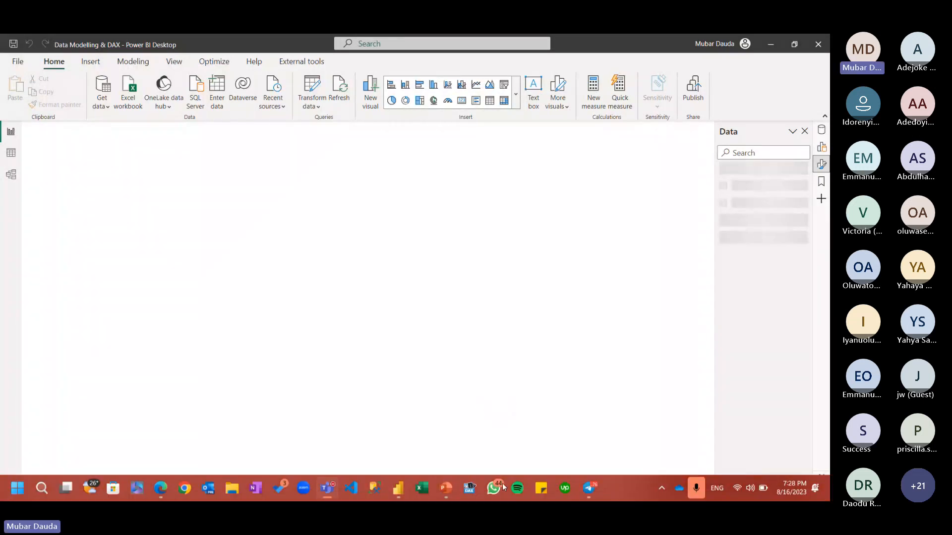
Switch to the PowerPoint deck, view the Visualization in Power BI slide, and return to the DAX Functions slide
left_click(447, 490)
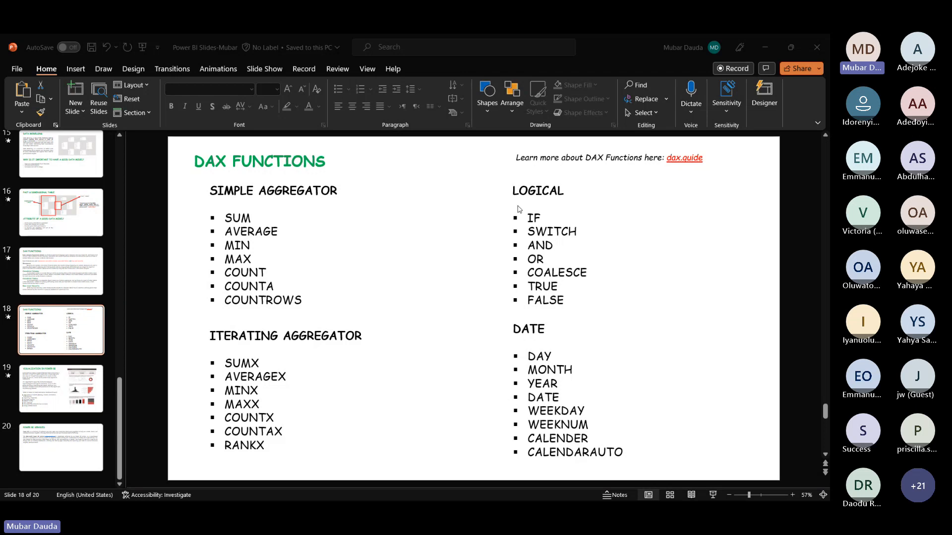
left_click(82, 384)
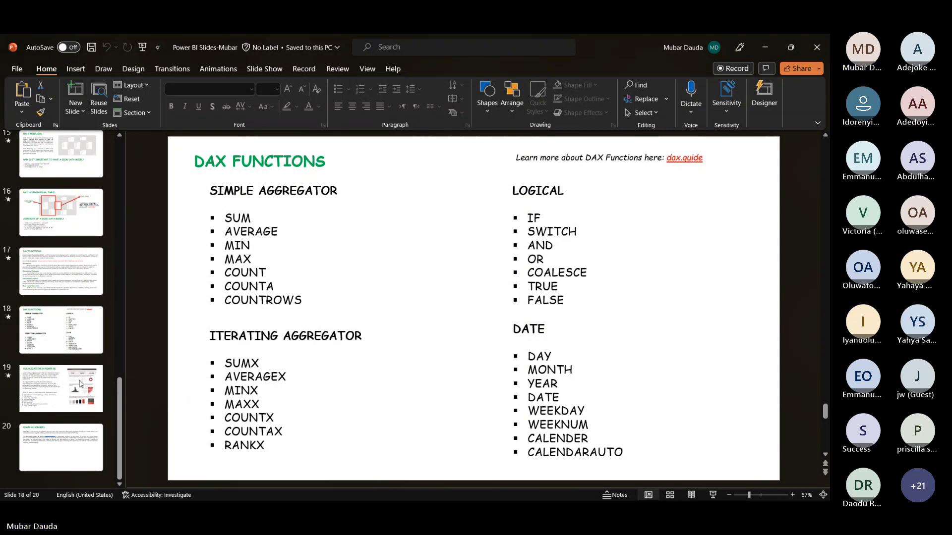
left_click(81, 384)
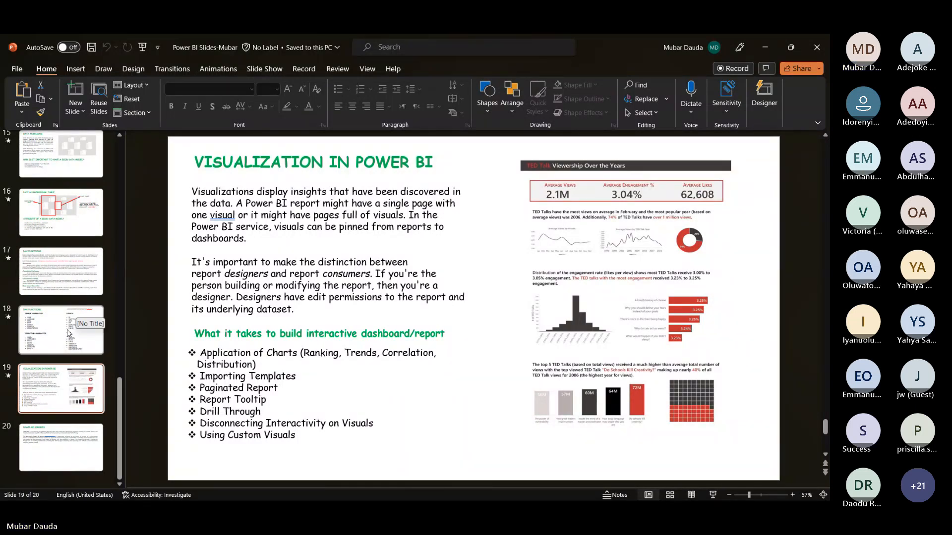
left_click(25, 335)
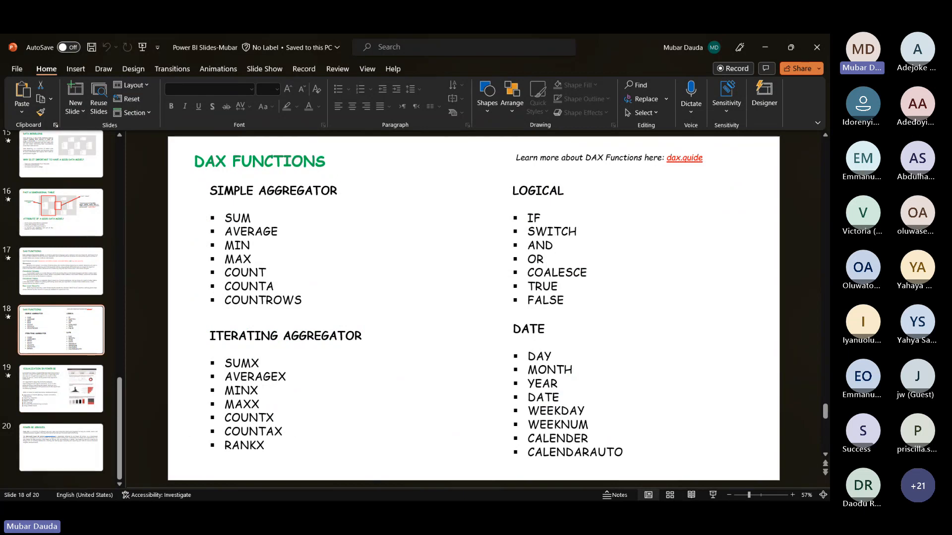
Switch back to Power BI Desktop and examine all columns of the Fact table in the table view
mouse_move(406, 497)
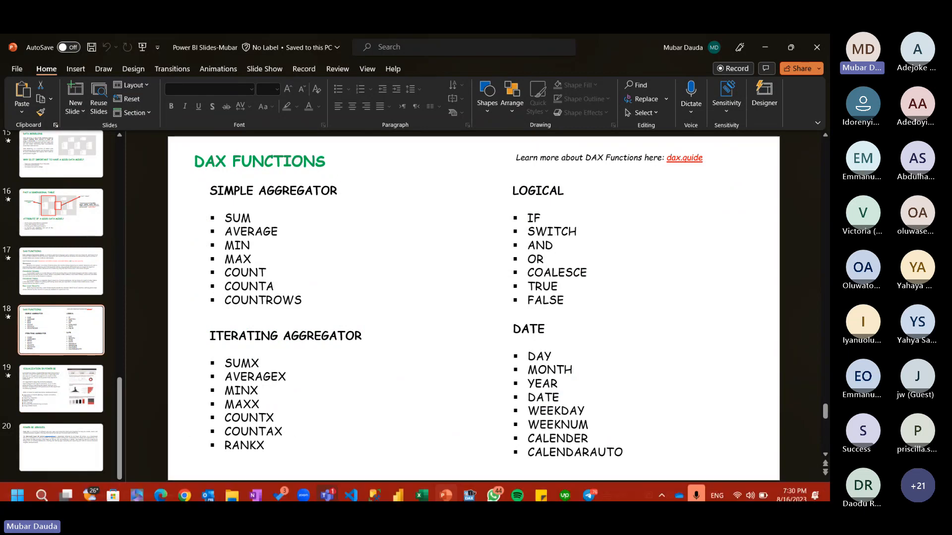
left_click(399, 490)
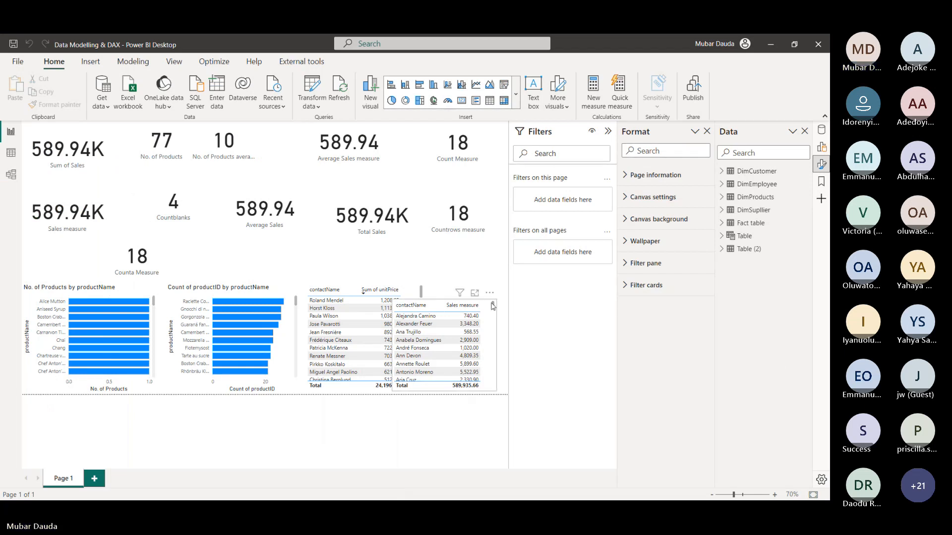
left_click(12, 151)
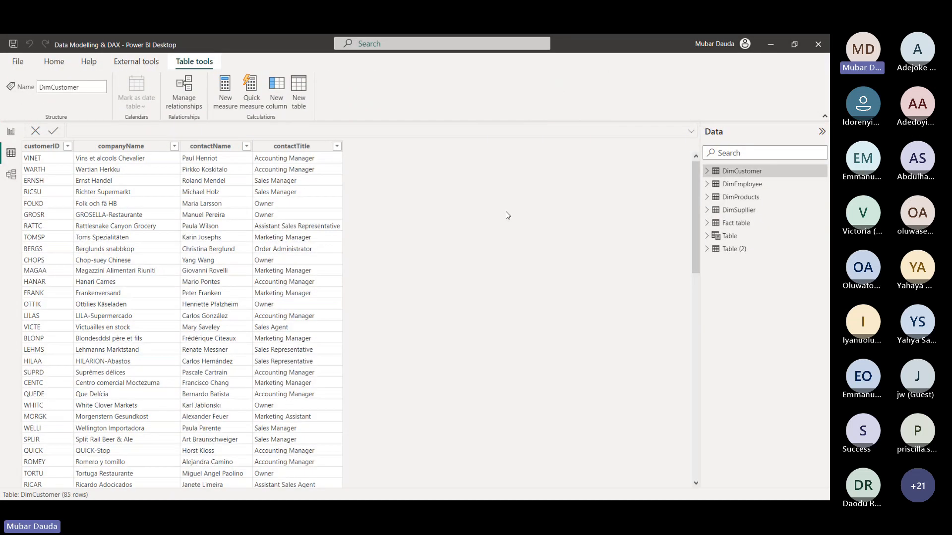
left_click(737, 223)
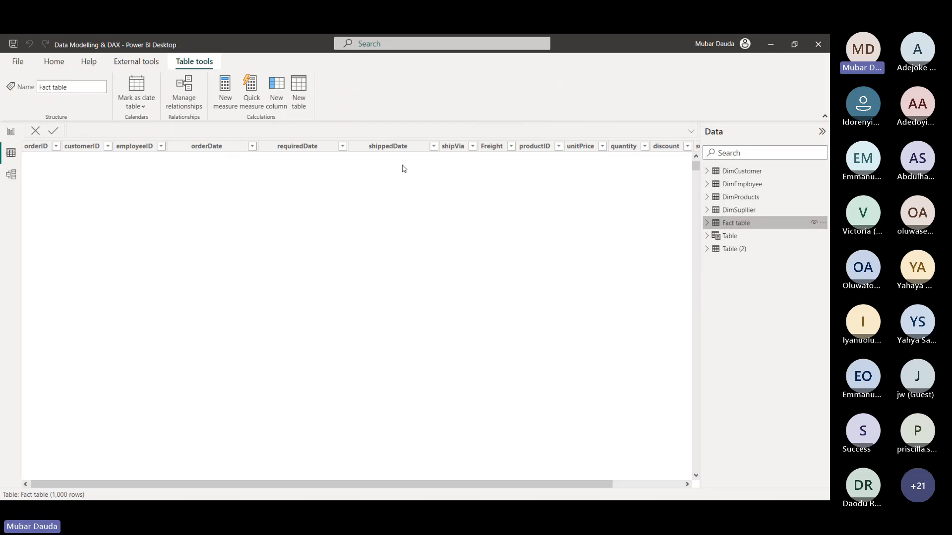
left_click_drag(537, 484, 609, 498)
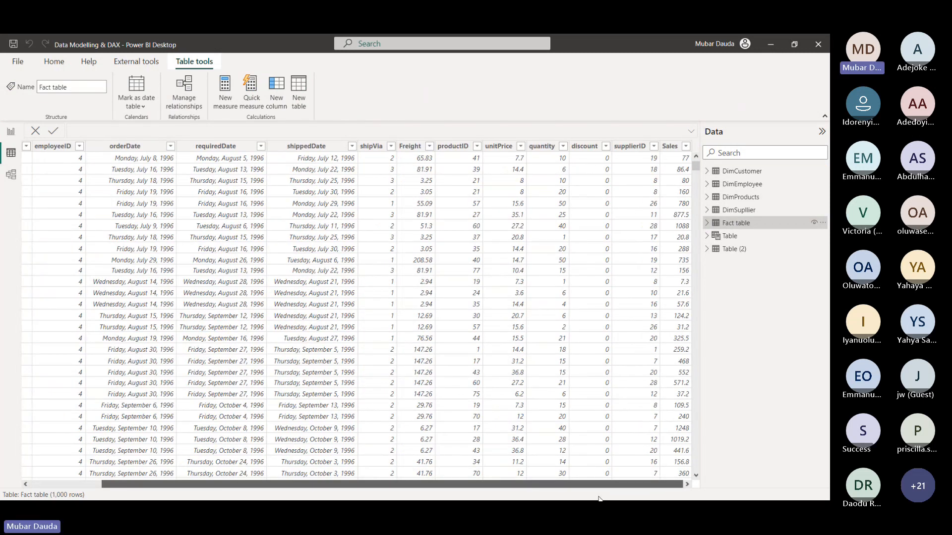
left_click_drag(609, 498, 419, 436)
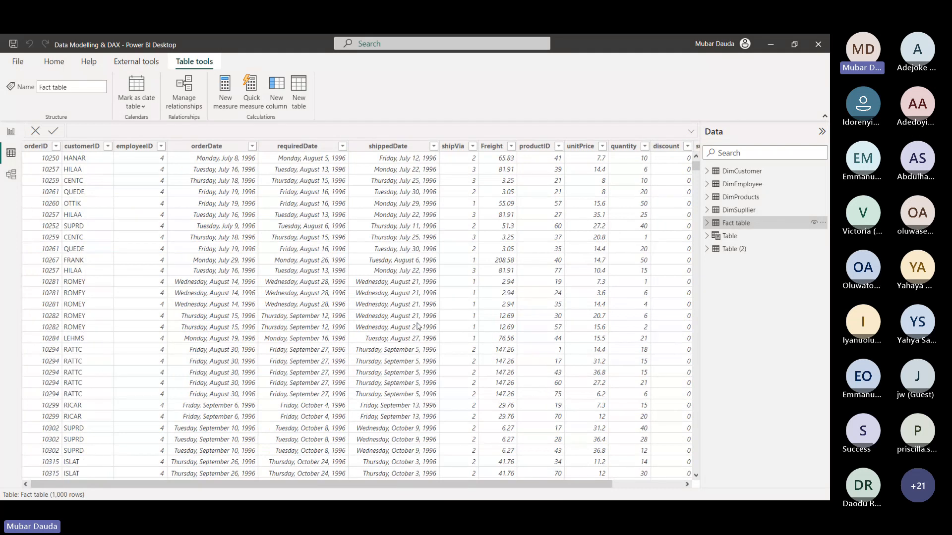
Show the DimProducts table and select its Discontinue New column to display the formula
left_click(760, 199)
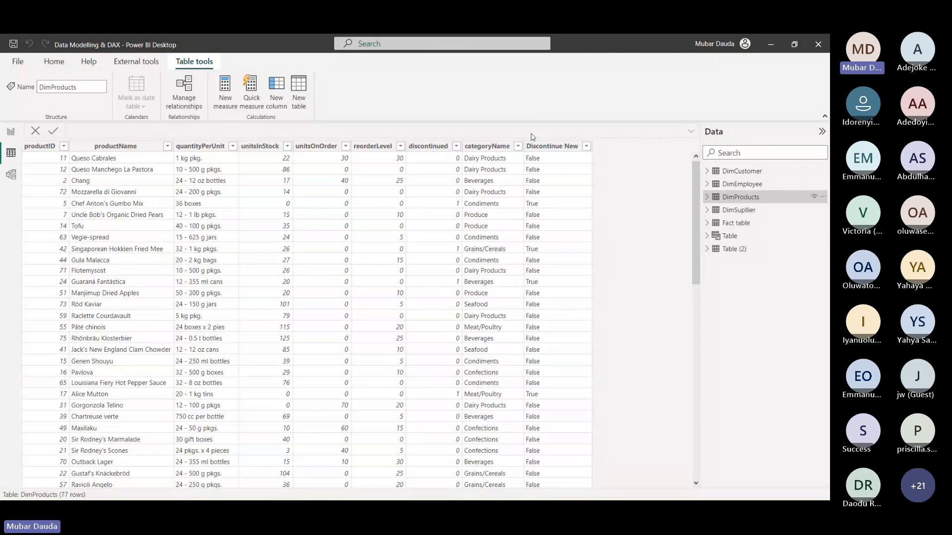
left_click(563, 144)
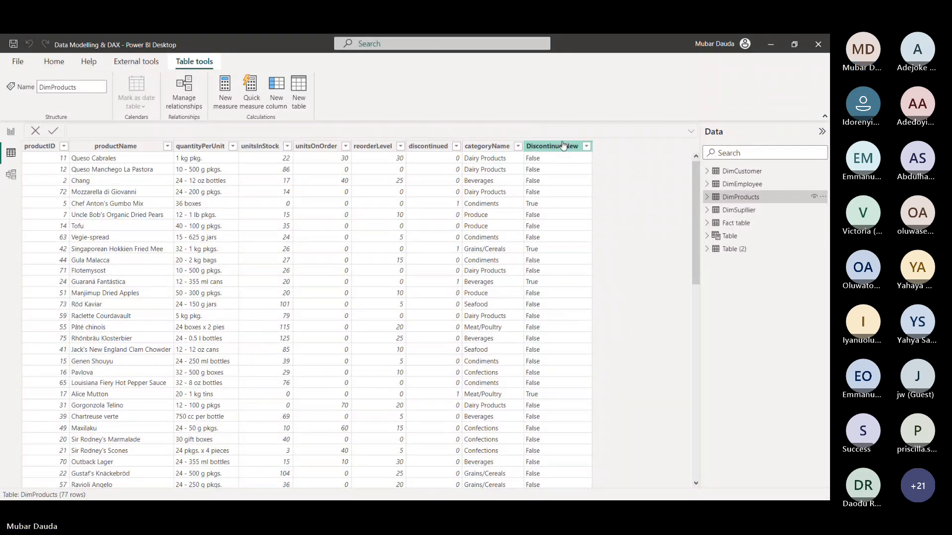
left_click(550, 145)
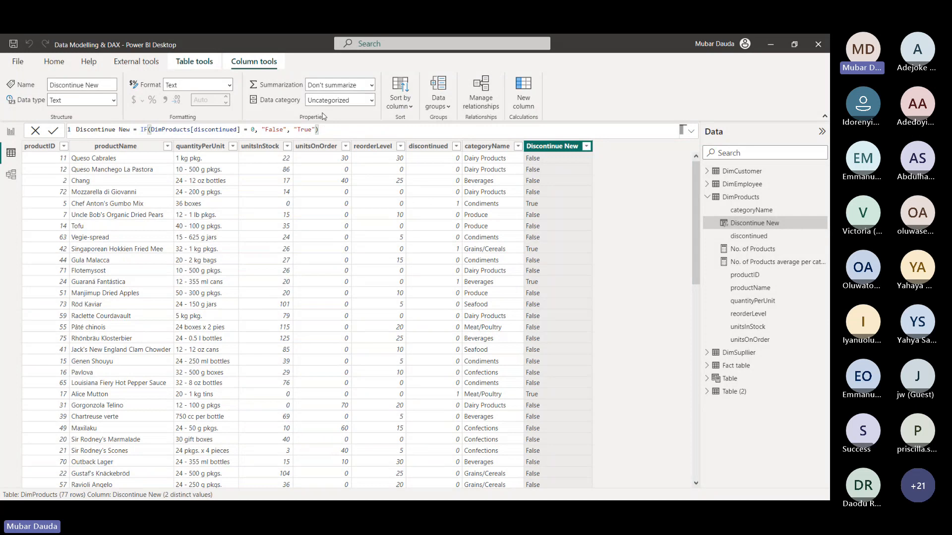
Enlarge the formula text of the Discontinue New column for easier reading
key("ctrl+plus")
key("ctrl+plus")
key("ctrl+plus")
key("ctrl+plus")
key("ctrl+plus")
key("ctrl+plus")
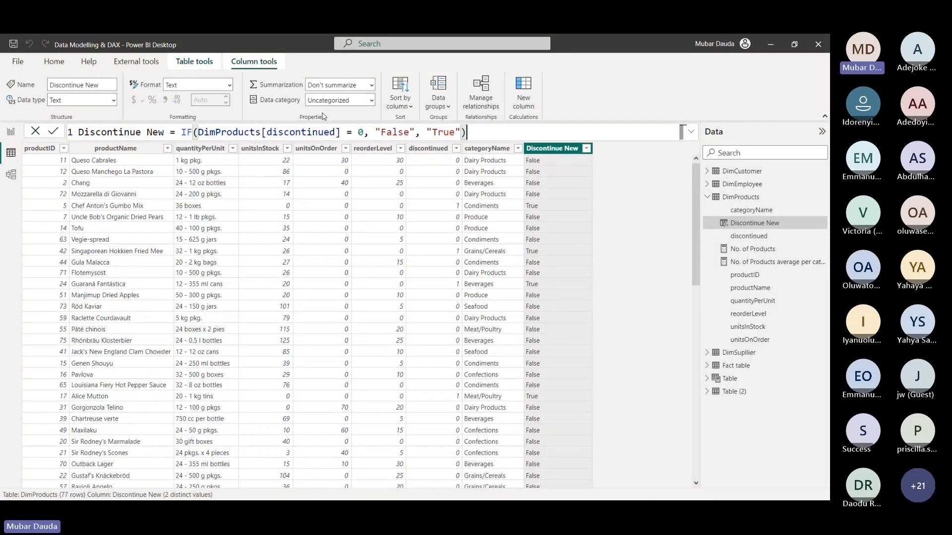
key("ctrl+plus")
key("ctrl+plus")
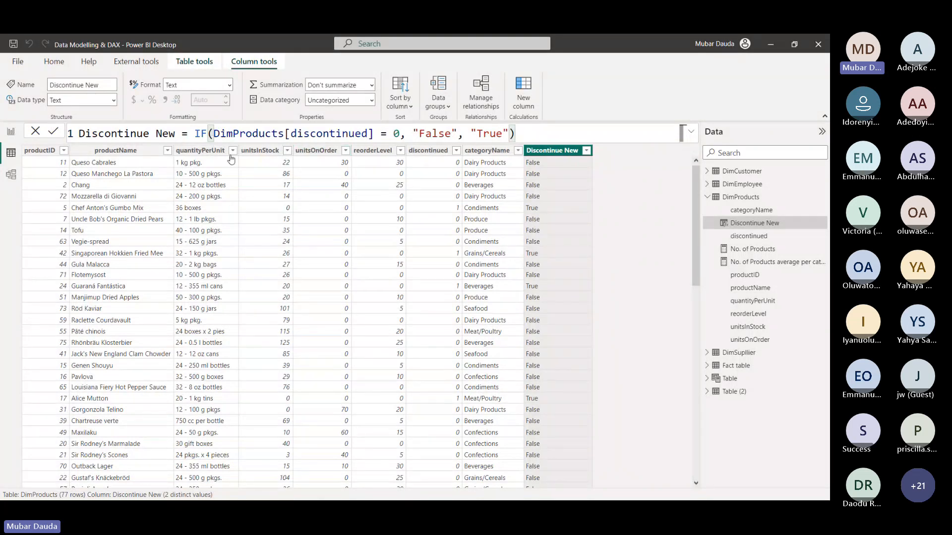
Replace the IF arguments in the Discontinue New formula with the logical test DimProducts[discontinued] = 0, followed by a comma
left_click_drag(523, 141, 209, 139)
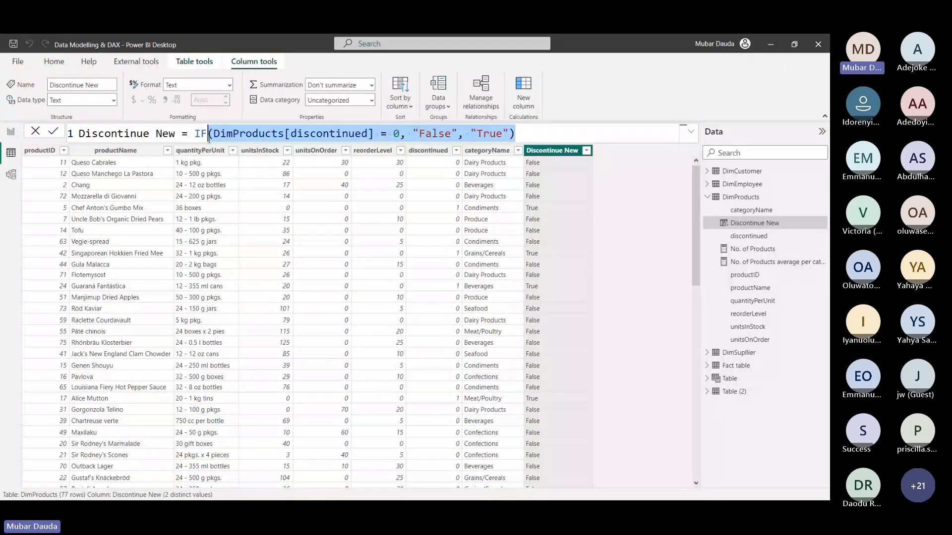
key("BackSpace")
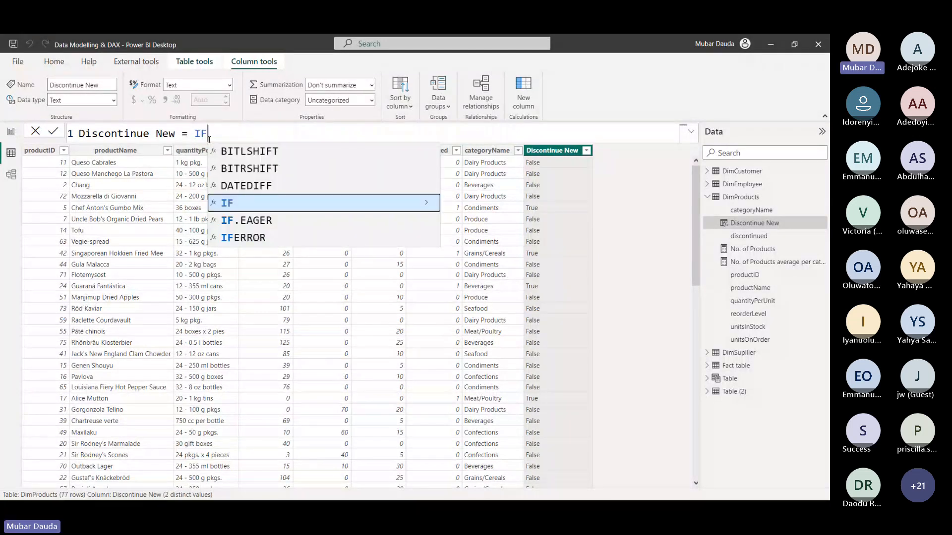
type("(")
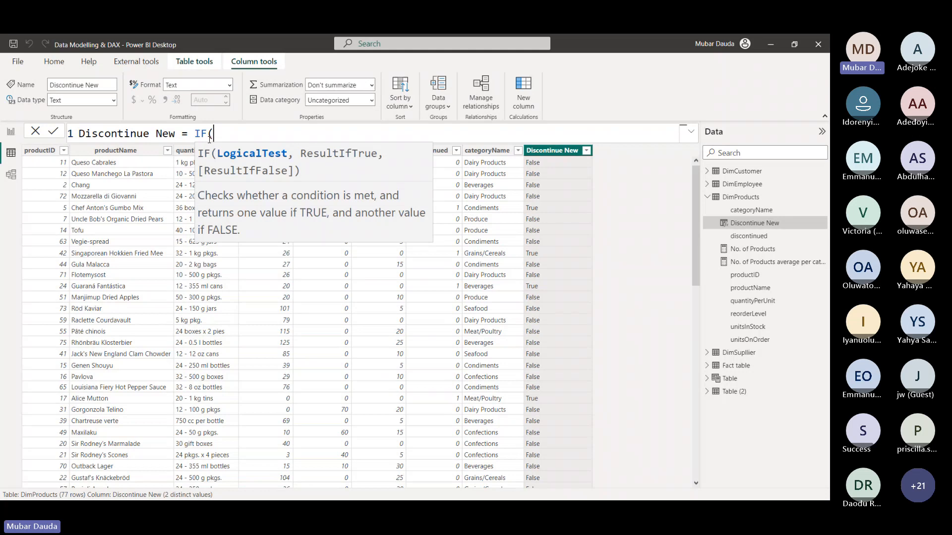
type("dist\\")
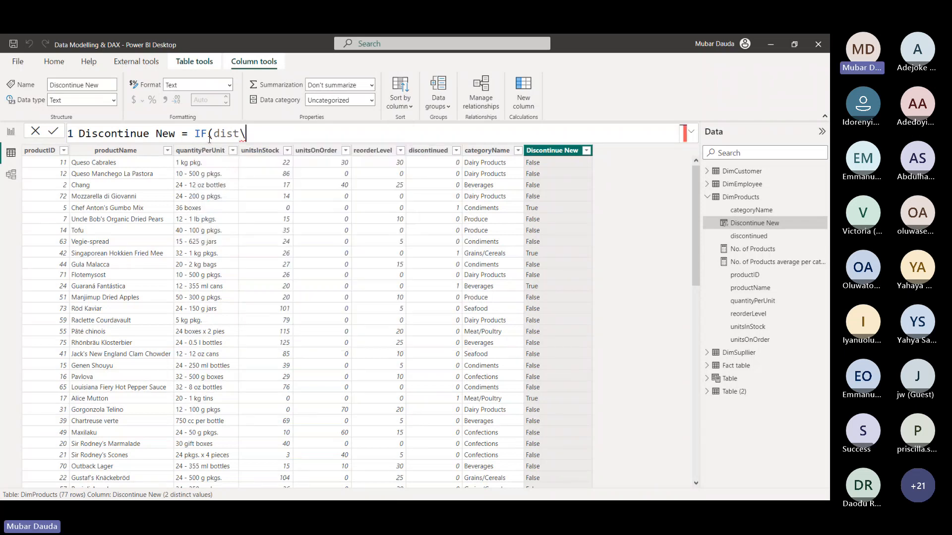
key("BackSpace")
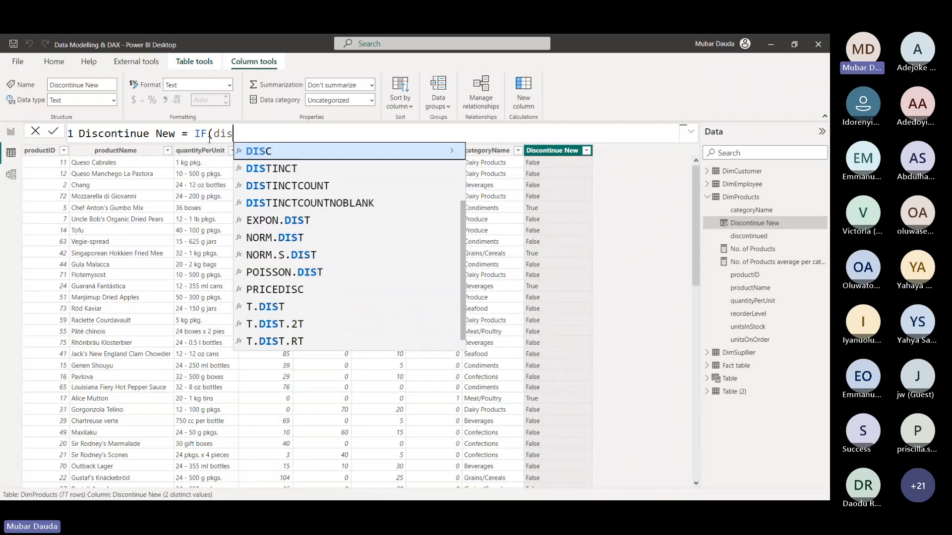
type("c")
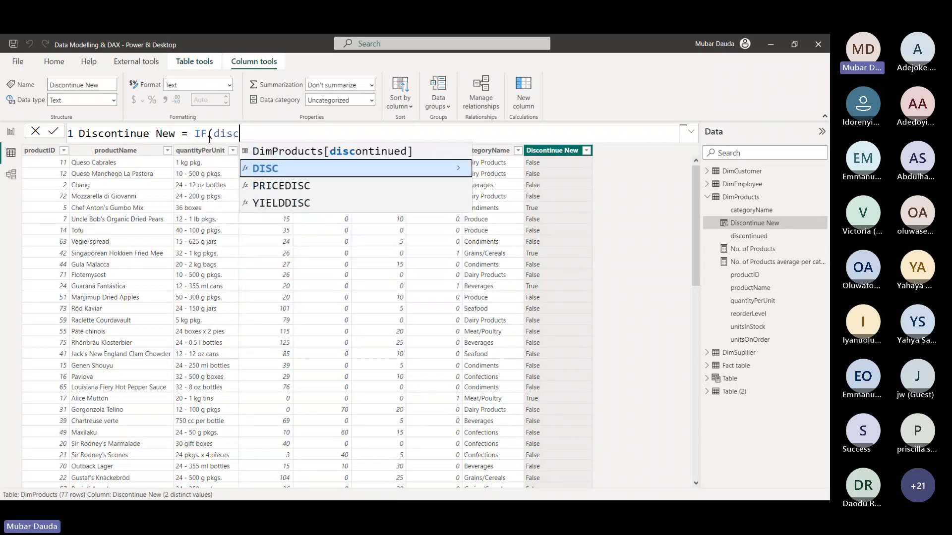
key("Up")
key("Tab")
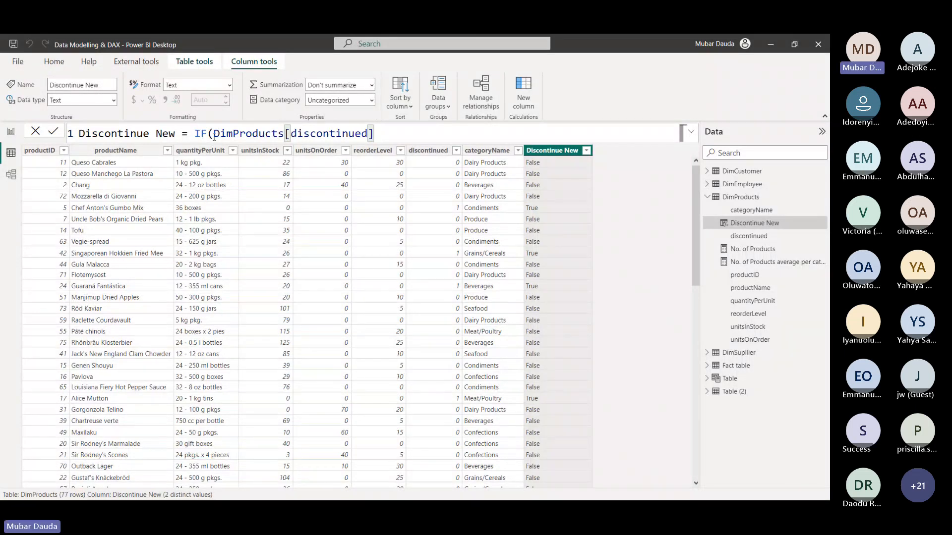
type("=")
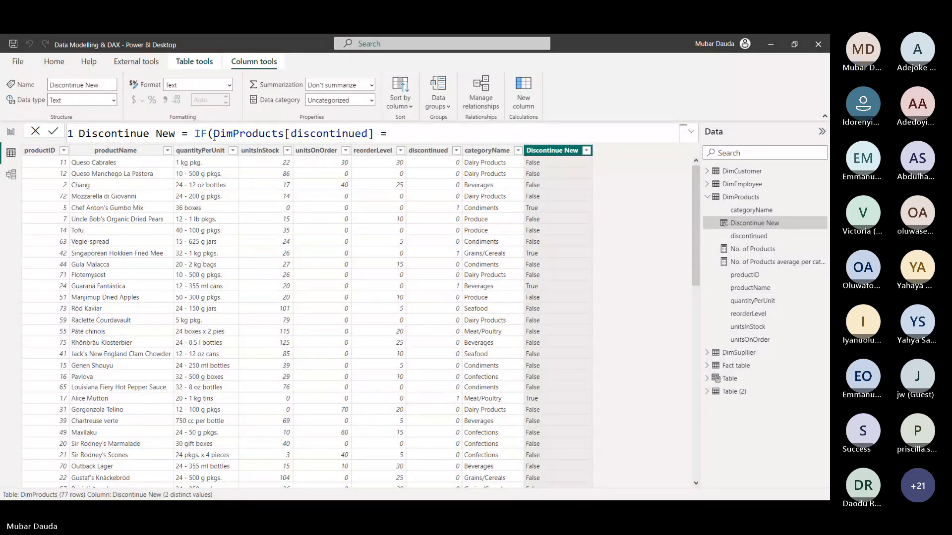
type(" 0")
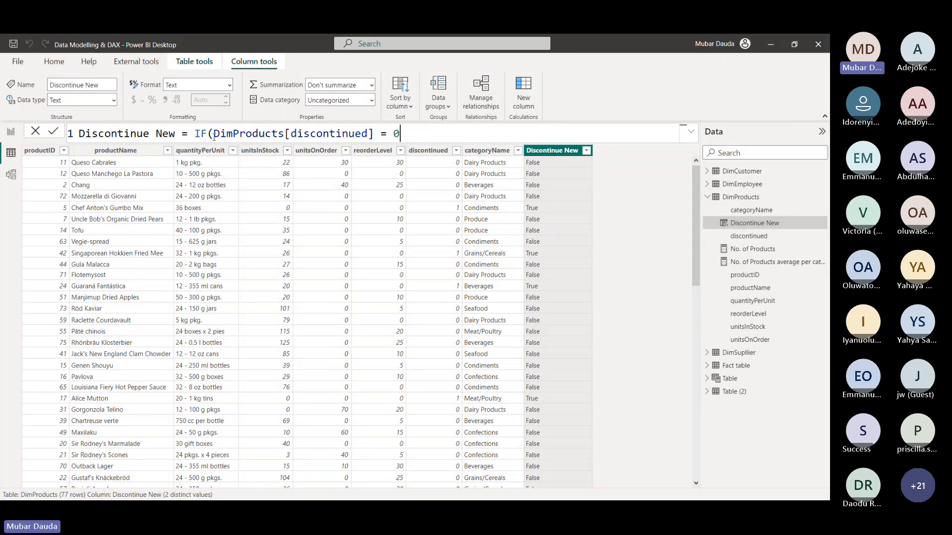
type(",")
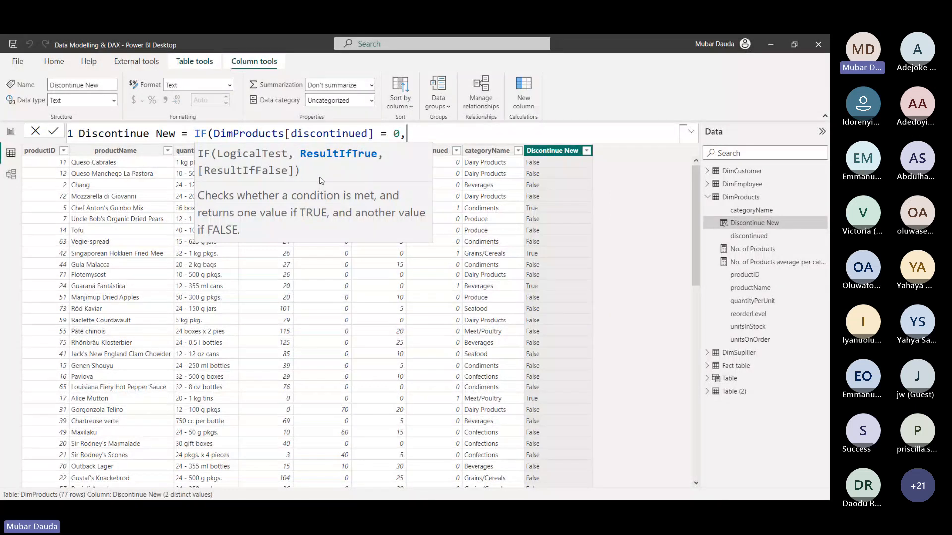
type("\"")
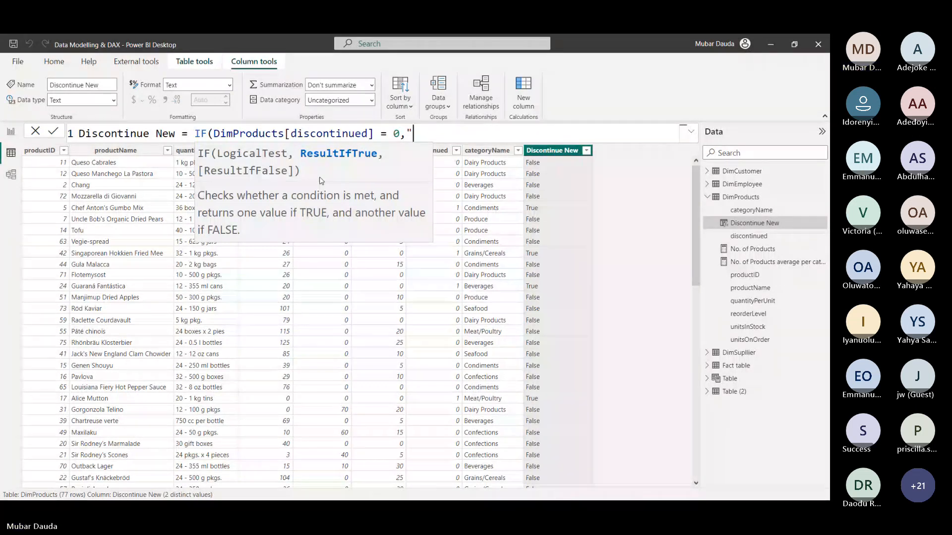
type("False")
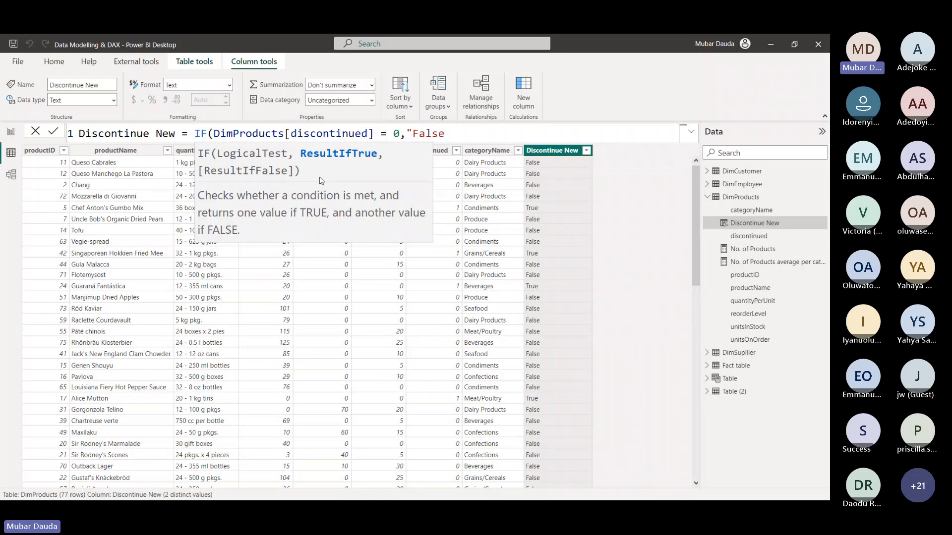
type("\"")
left_click_drag(407, 133, 451, 132)
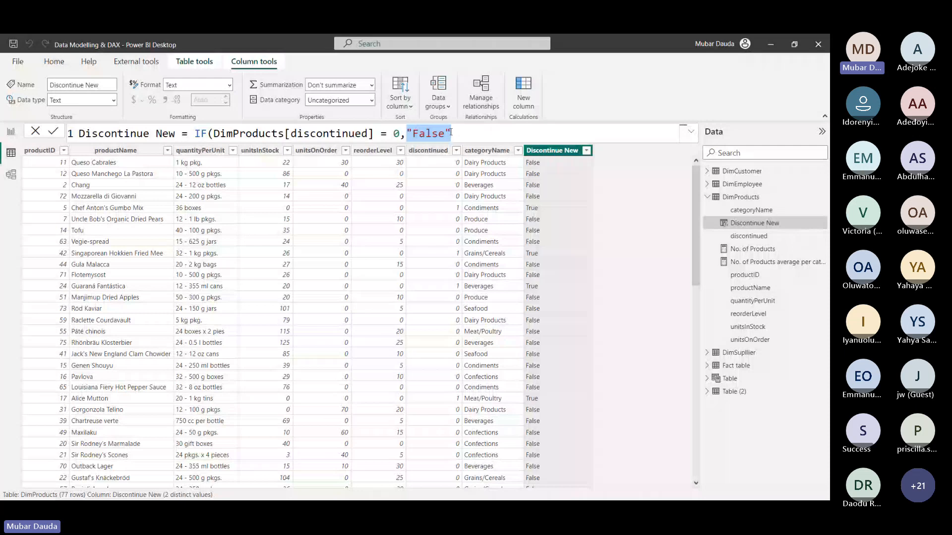
left_click(413, 133)
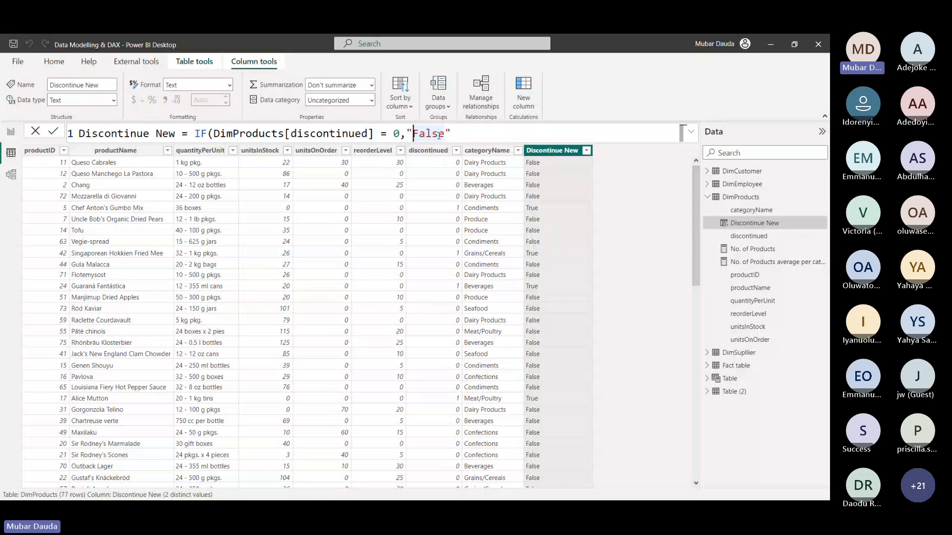
left_click(460, 135)
key("BackSpace")
key("BackSpace")
key("BackSpace")
key("BackSpace")
key("BackSpace")
key("BackSpace")
key("BackSpace")
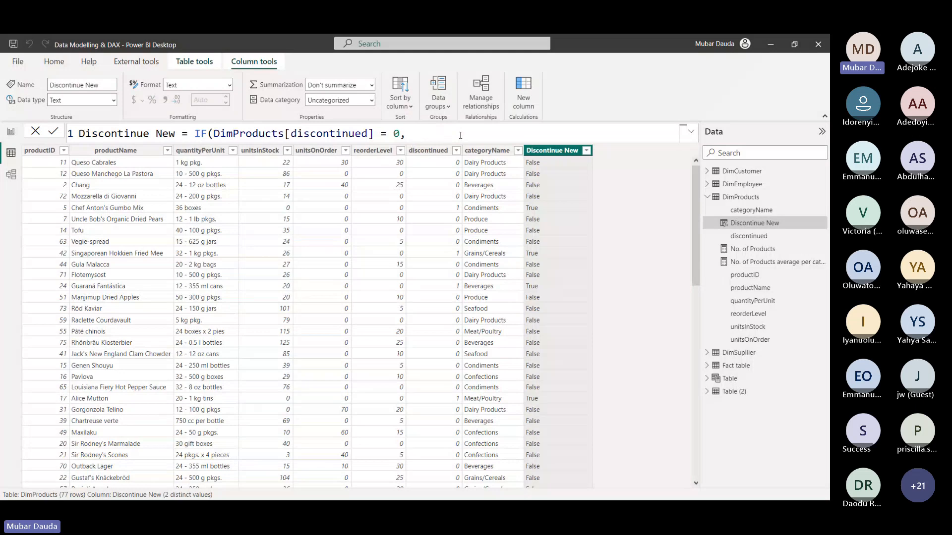
Enter FALSE as the true result and TRUE as the false result of the Discontinue New IF formula
type("fa")
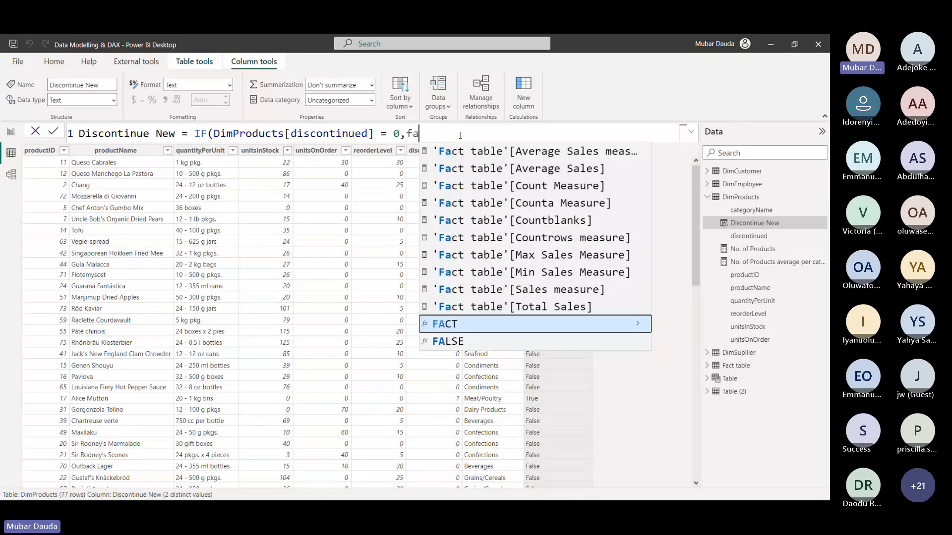
type("lse")
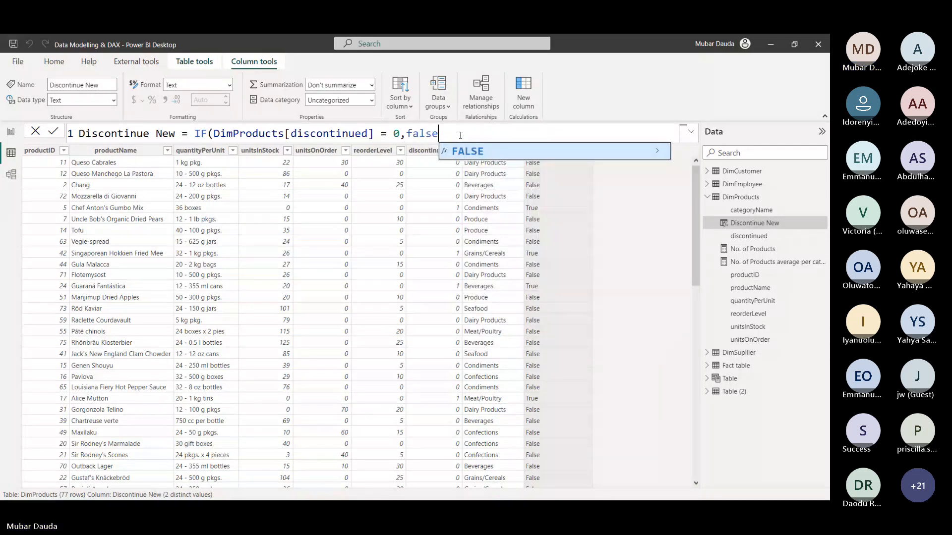
key("Tab")
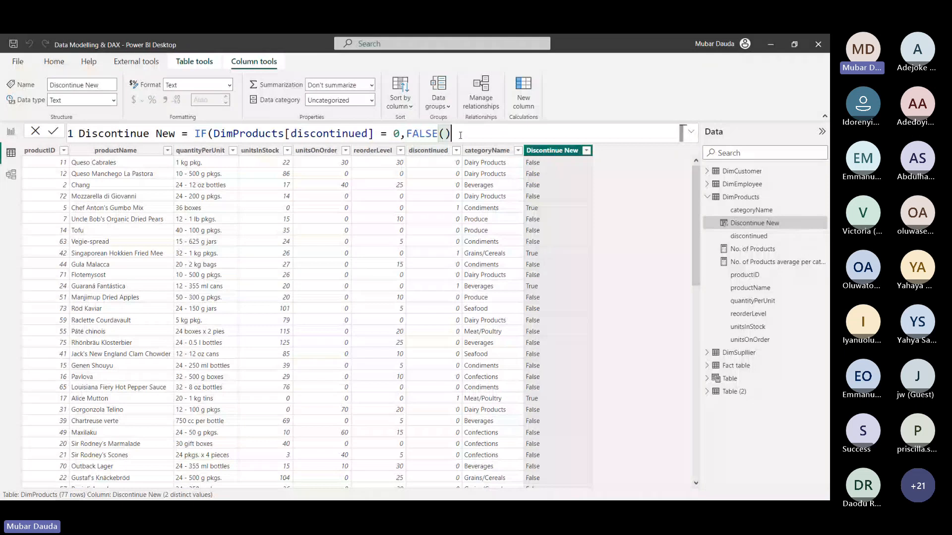
key("BackSpace")
key("BackSpace")
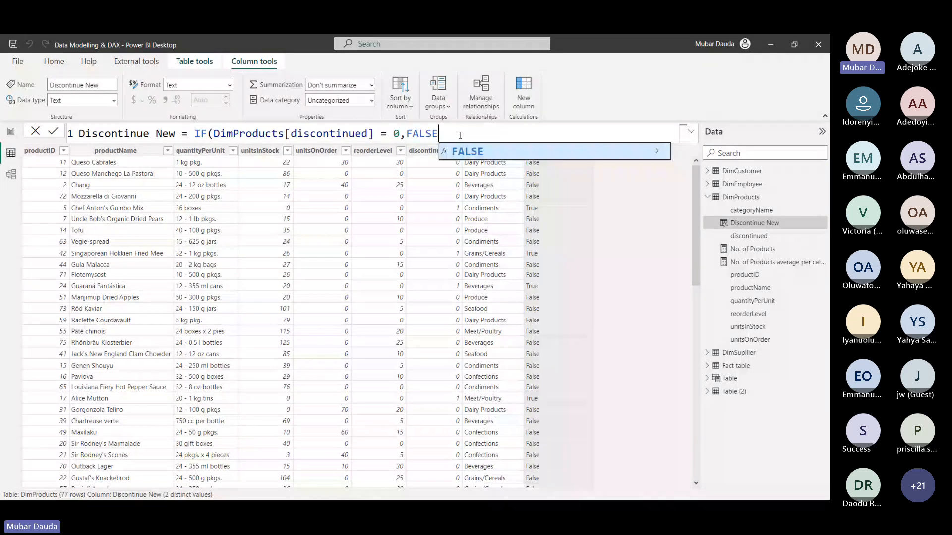
type(",")
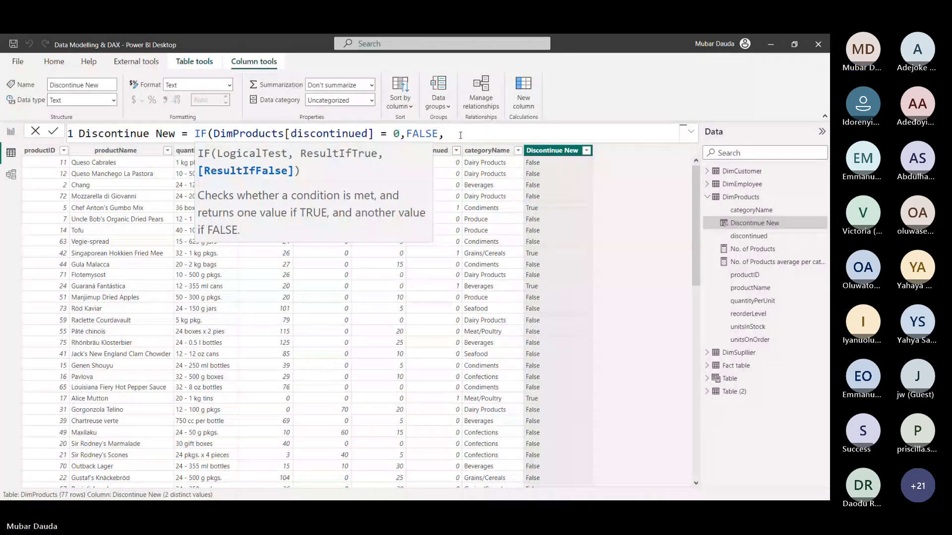
type(" true")
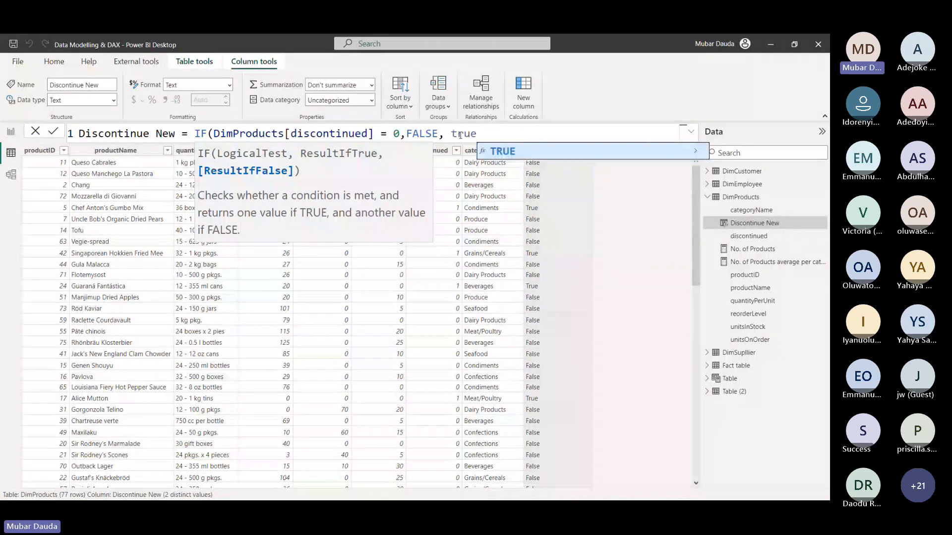
key("Tab")
key("BackSpace")
Enclose the TRUE result of the IF formula in double quotation marks
key("Left")
key("Left")
key("Left")
key("Left")
type("\"")
key("Right")
key("Right")
key("Right")
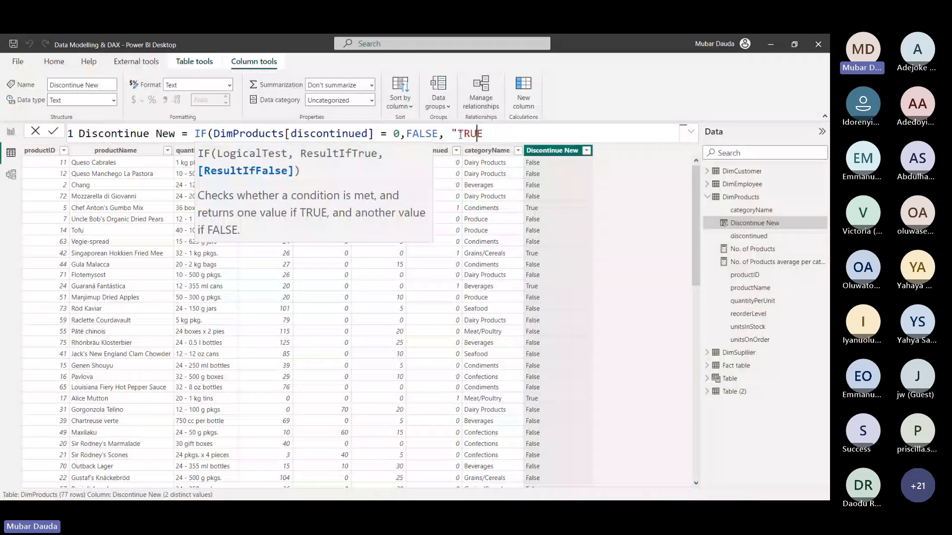
key("Right")
type("\"")
Enclose the FALSE result in double quotation marks, then close the IF function's parenthesis and commit the Discontinue New formula
key("Left")
key("Left")
key("Left")
key("Left")
key("Left")
key("Left")
key("Left")
key("Left")
key("Left")
key("Left")
key("Left")
key("Left")
key("Left")
type("\"")
key("Right")
key("Right")
key("Right")
key("Right")
key("Right")
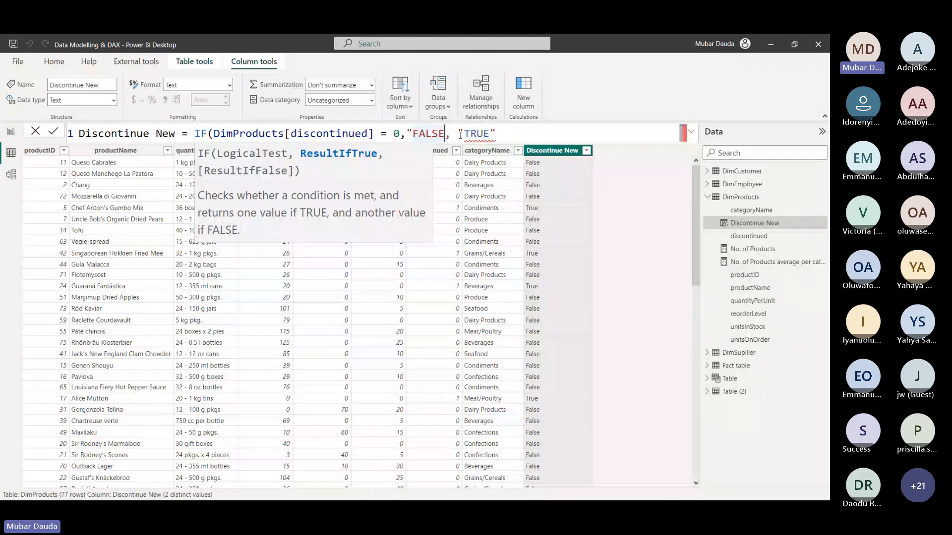
type("\"")
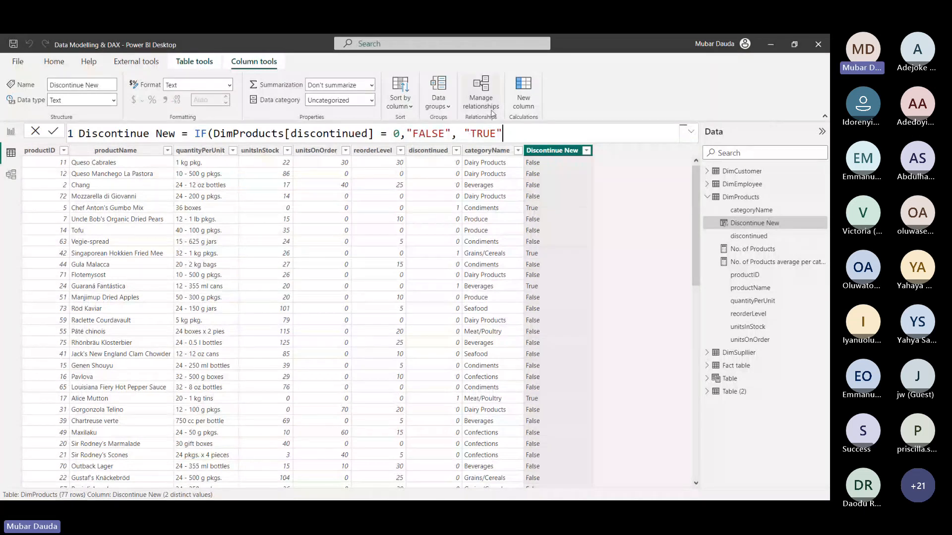
type(")")
key("Return")
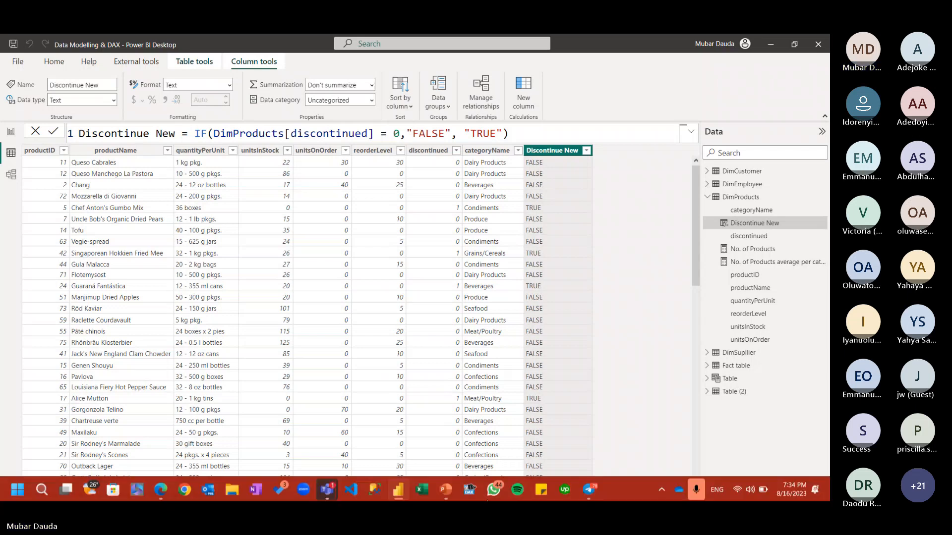
Check the DAX functions slide in PowerPoint, return to Power BI Desktop and review the rows of the DimProducts table
left_click(442, 490)
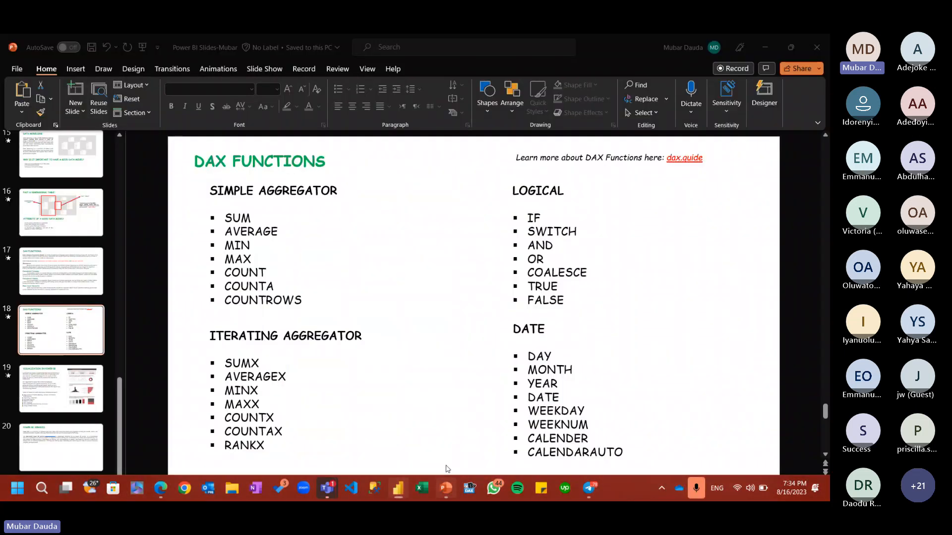
left_click(766, 48)
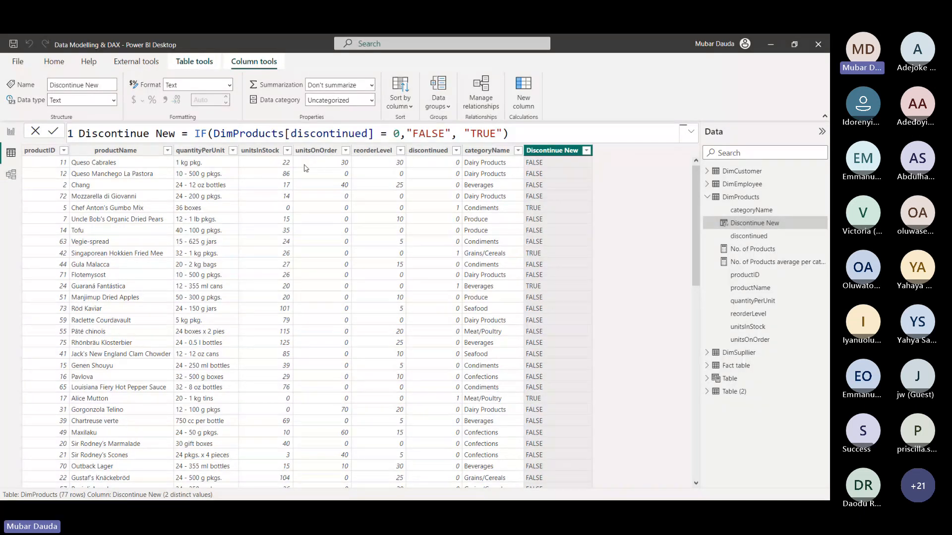
scroll(253, 220, "down", 5)
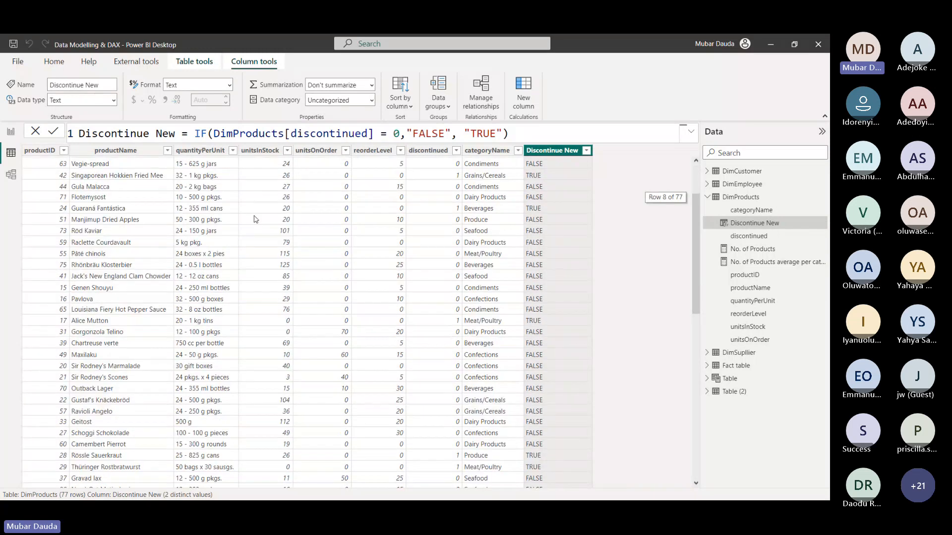
scroll(254, 225, "up", 5)
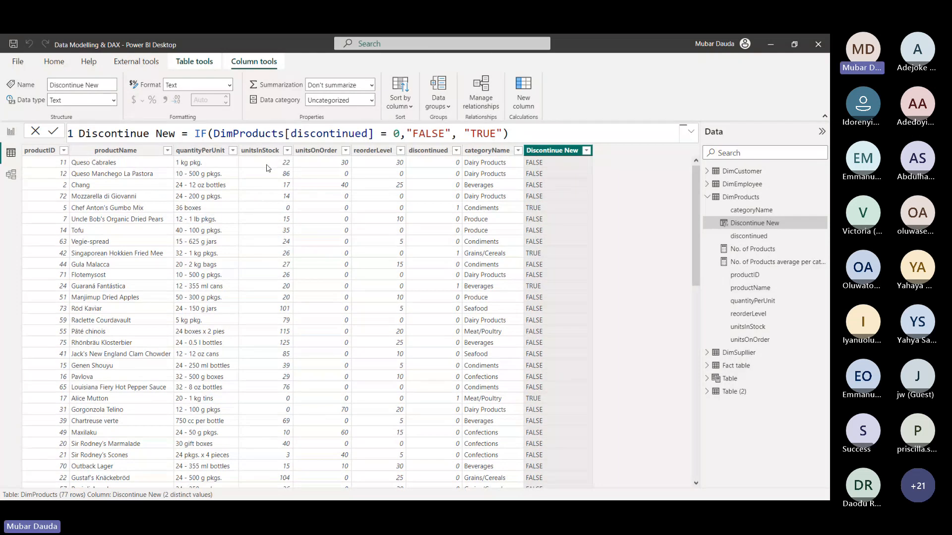
scroll(233, 234, "down", 5)
scroll(238, 233, "up", 5)
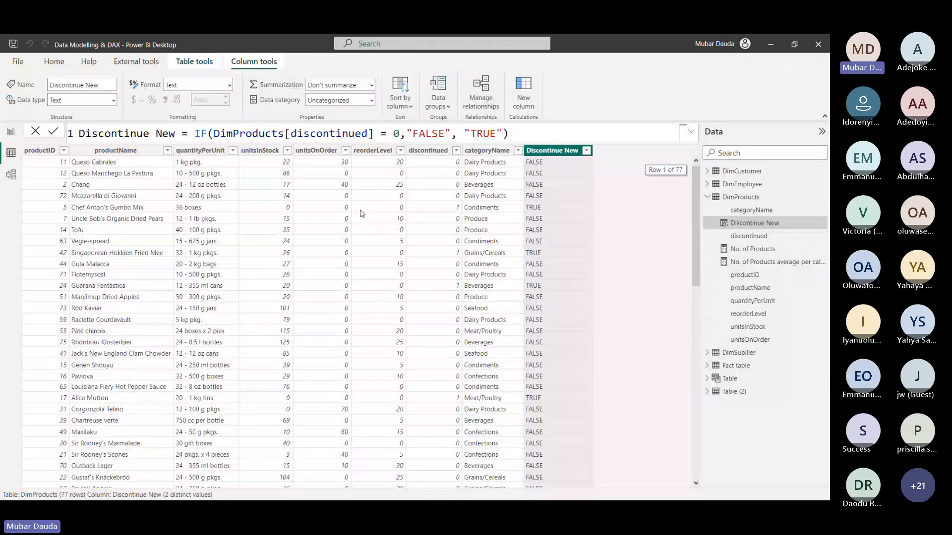
Look through the DimCustomer, DimEmployee and DimSupllier tables in the table view
left_click(742, 171)
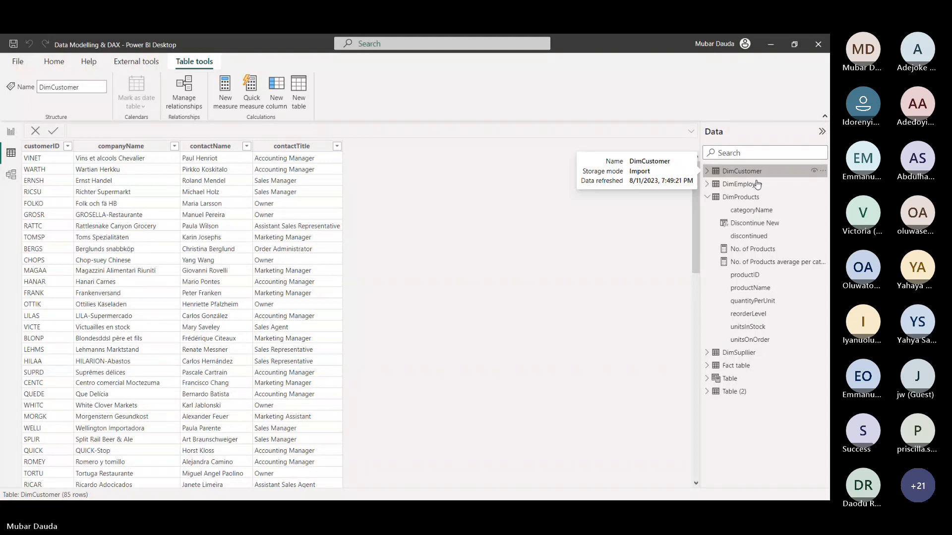
left_click(758, 184)
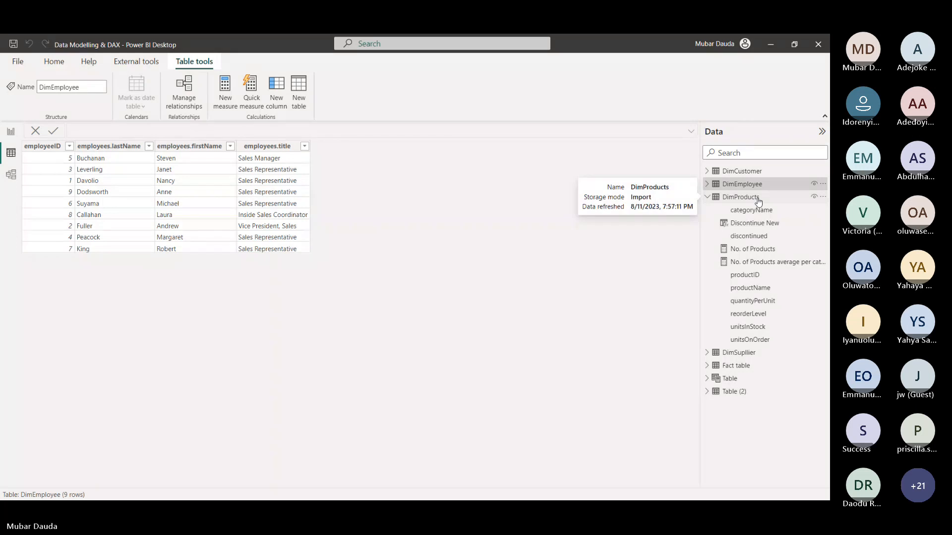
left_click(750, 353)
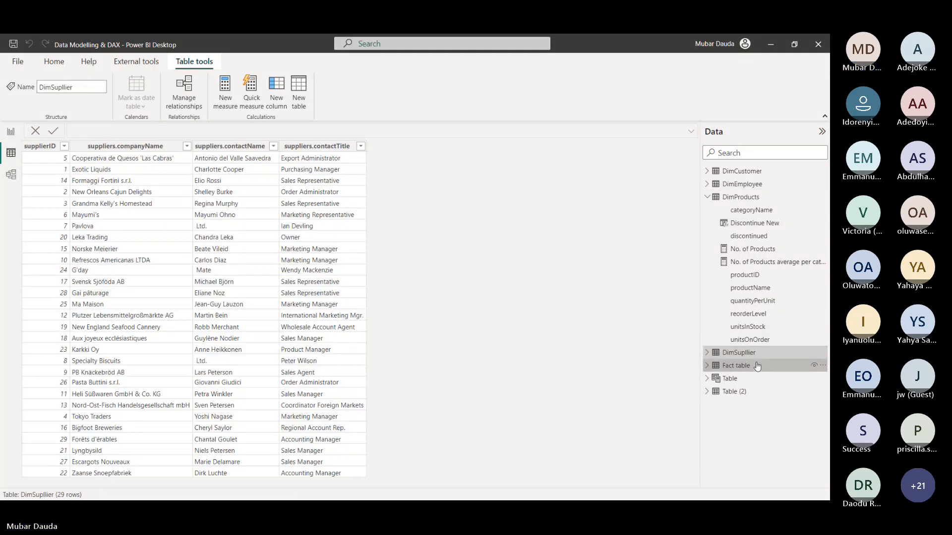
Add a calculated column named Range of Price to the Fact table and begin its formula with the IF function
left_click(754, 366)
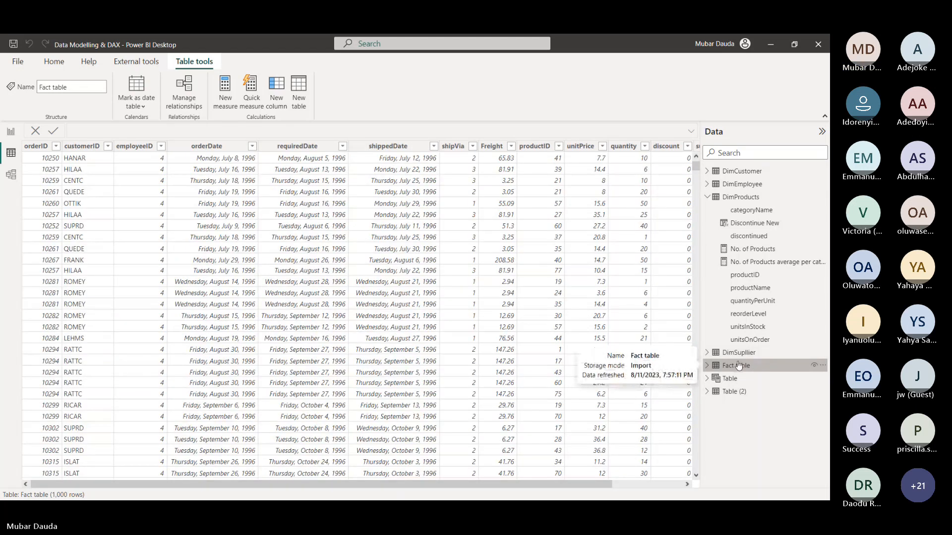
scroll(504, 175, "right", 3)
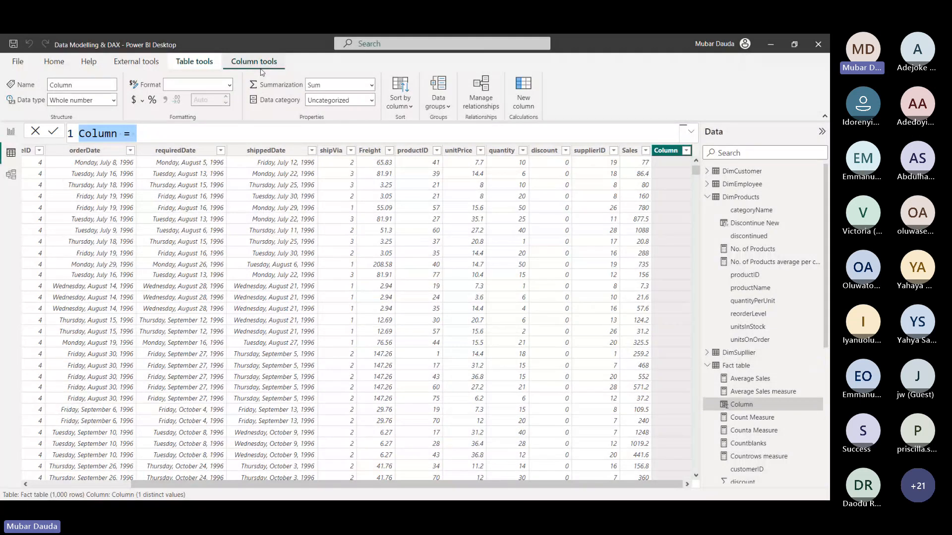
type("Ra")
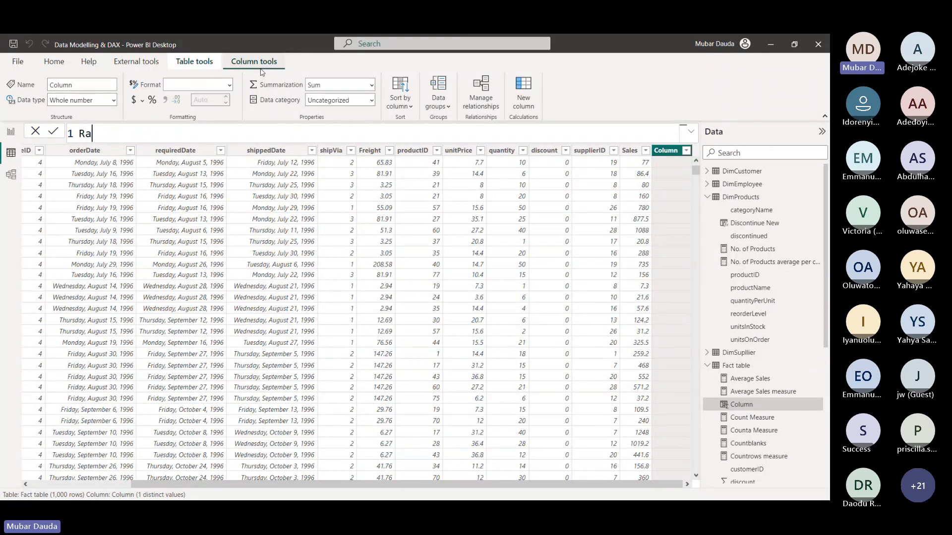
type("nge of ")
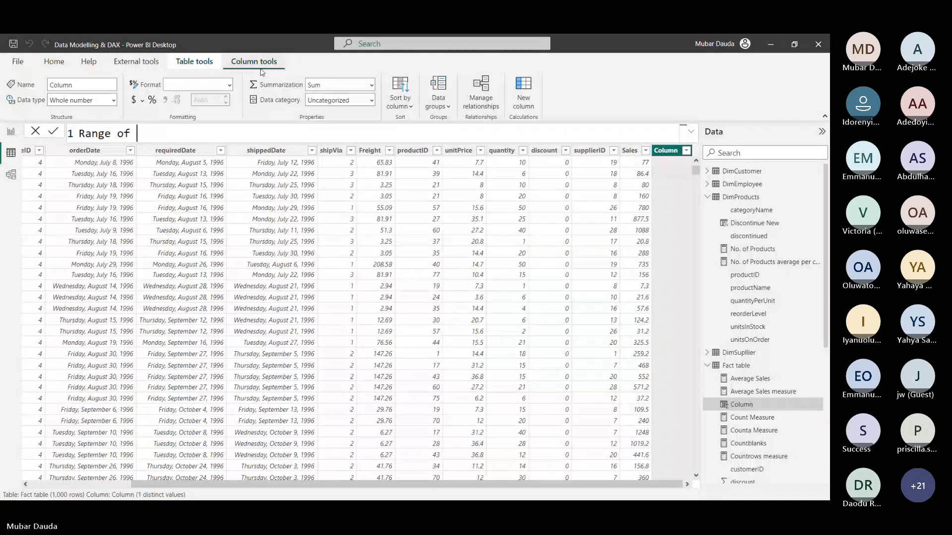
type("Price = ")
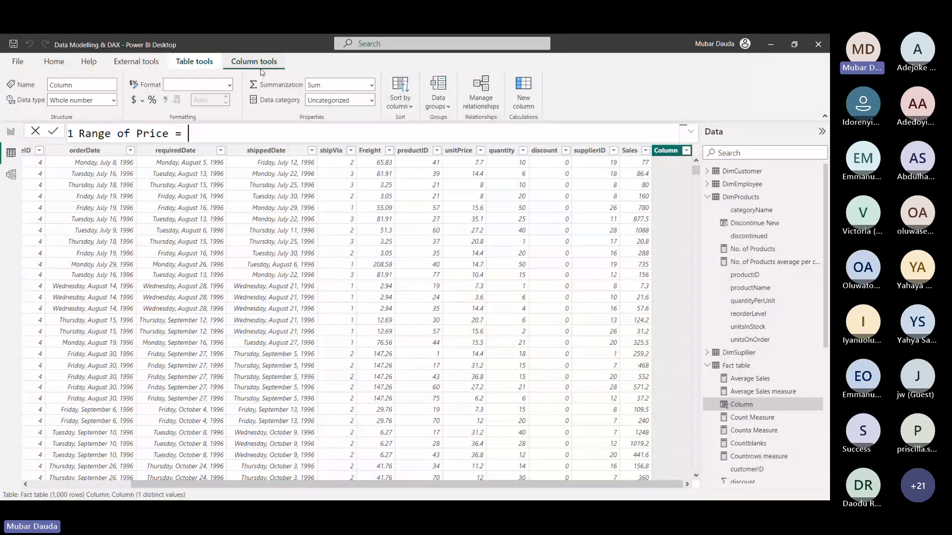
type("if")
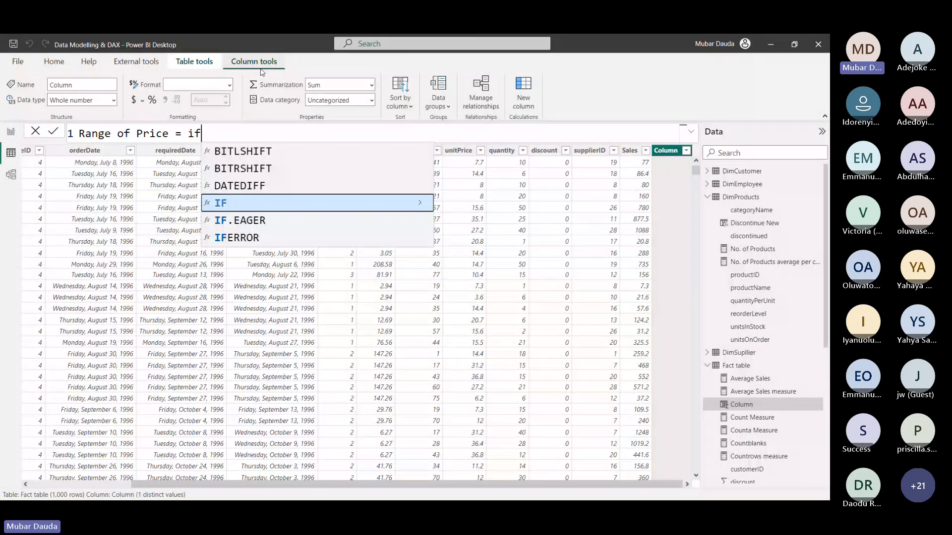
key("Tab")
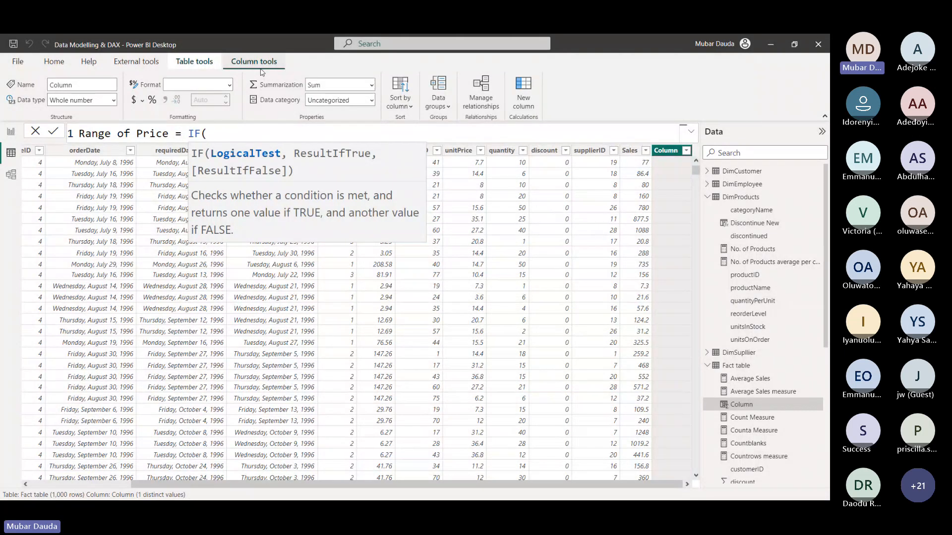
Set the IF logical test to 'Fact table'[unitPrice] >= 0 && 'Fact table'[unitPrice] <= 10, followed by a comma
type("u")
key("Up")
key("Tab")
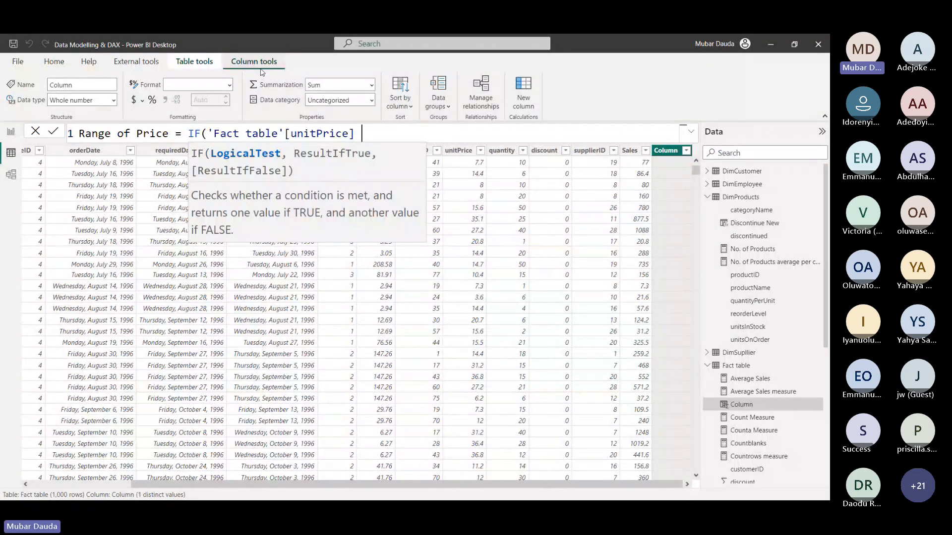
type(">=")
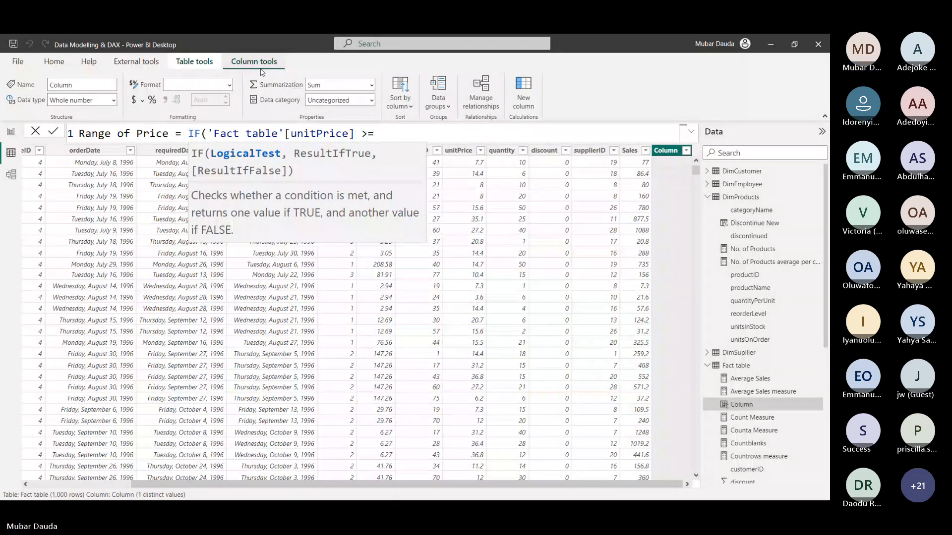
type(" 0")
type("&")
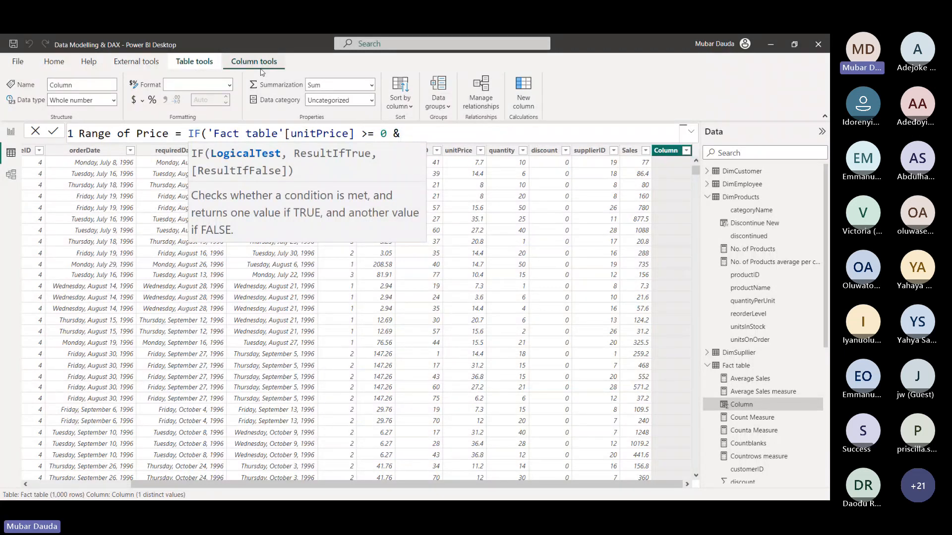
type("&")
type("'Fact table'[unitPrice]")
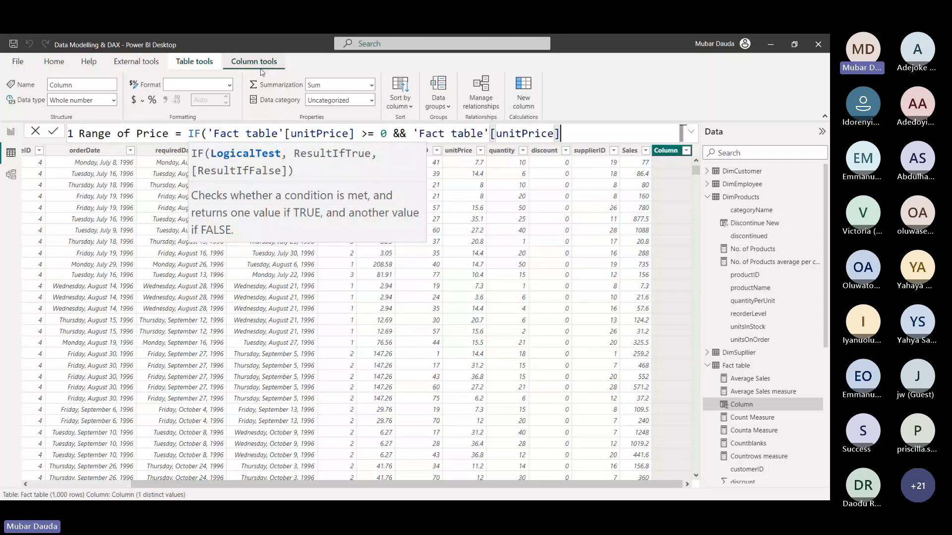
type(" <= 10")
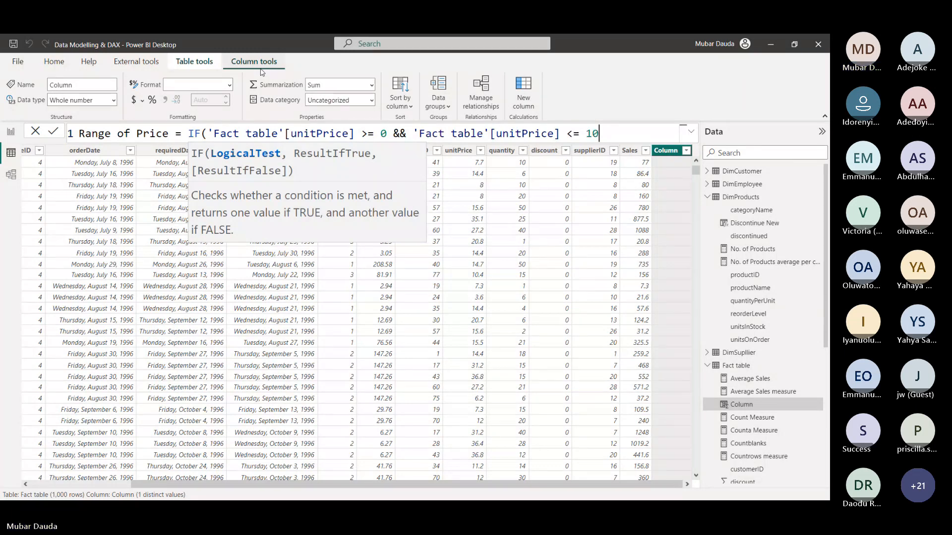
type(",")
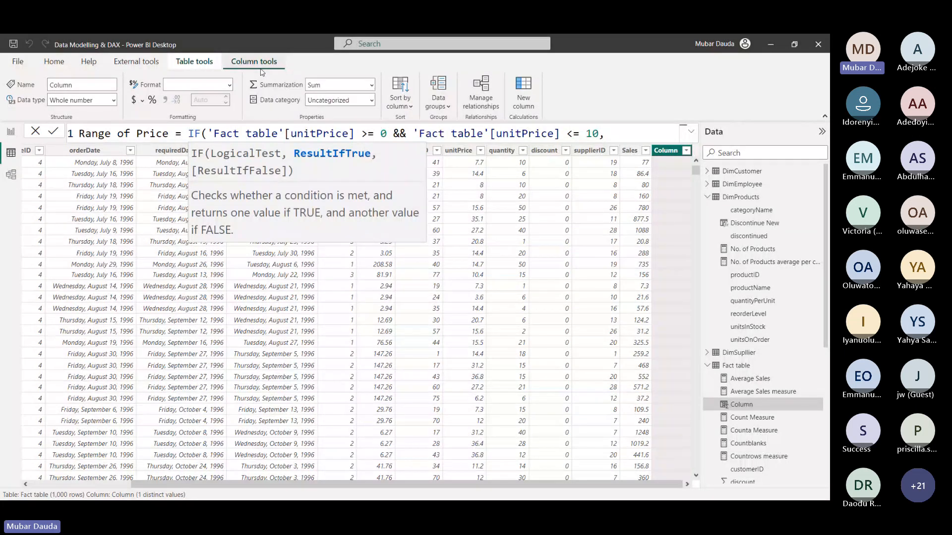
Enter "Low Price" in quotation marks as the true result of the Range of Price IF formula
type(" Low")
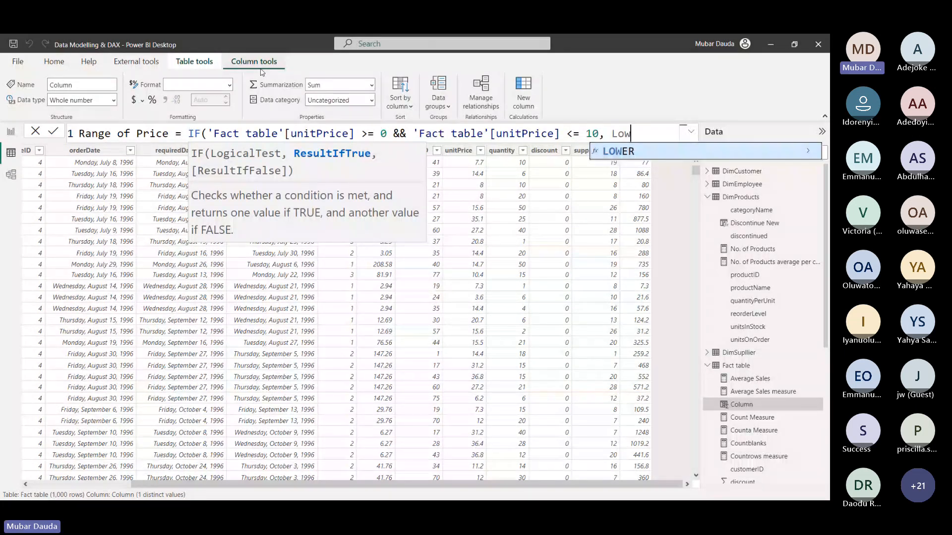
key("BackSpace")
key("BackSpace")
key("BackSpace")
type("\"")
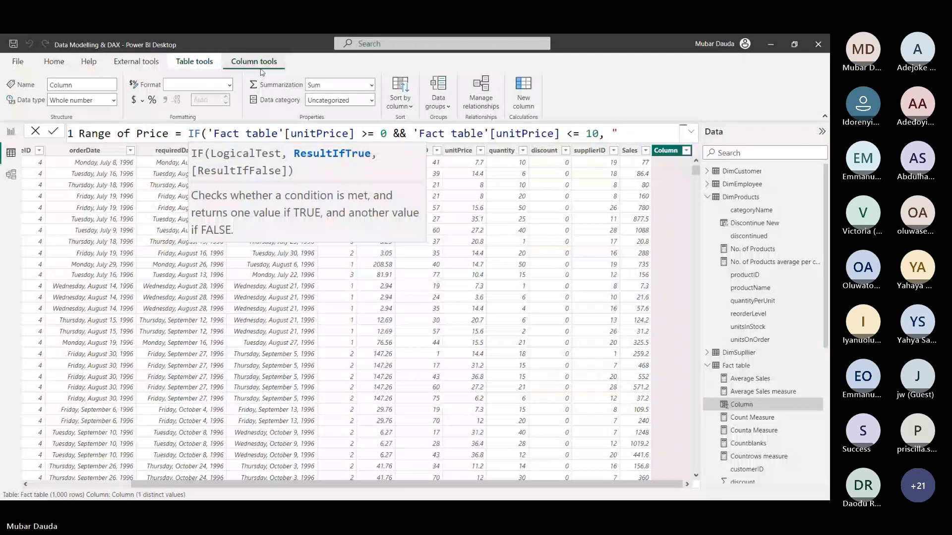
type("Low")
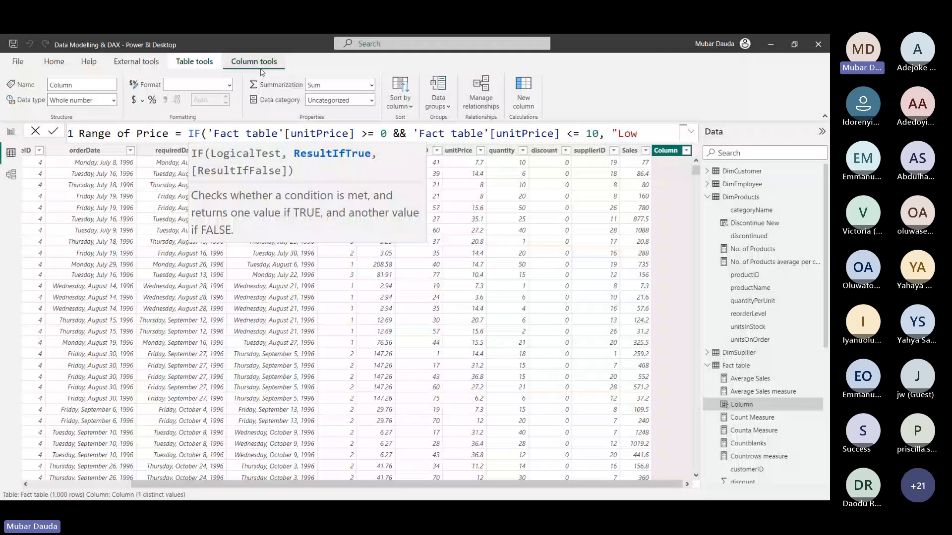
type(" Price\"")
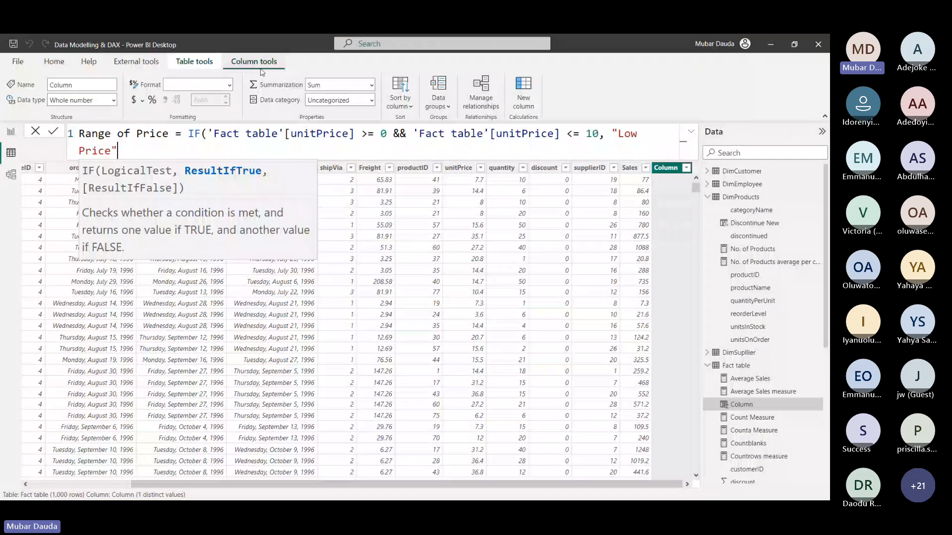
Nest a second IF as the false result, testing 'Fact table'[unitPrice] > 10 && 'Fact table'[unitPrice] <= 25, followed by a comma
type(",")
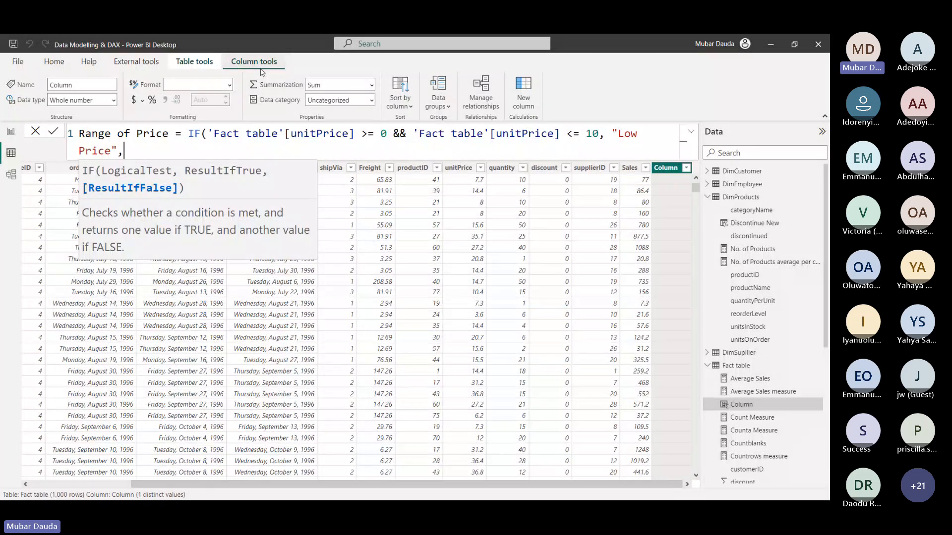
type("IF(")
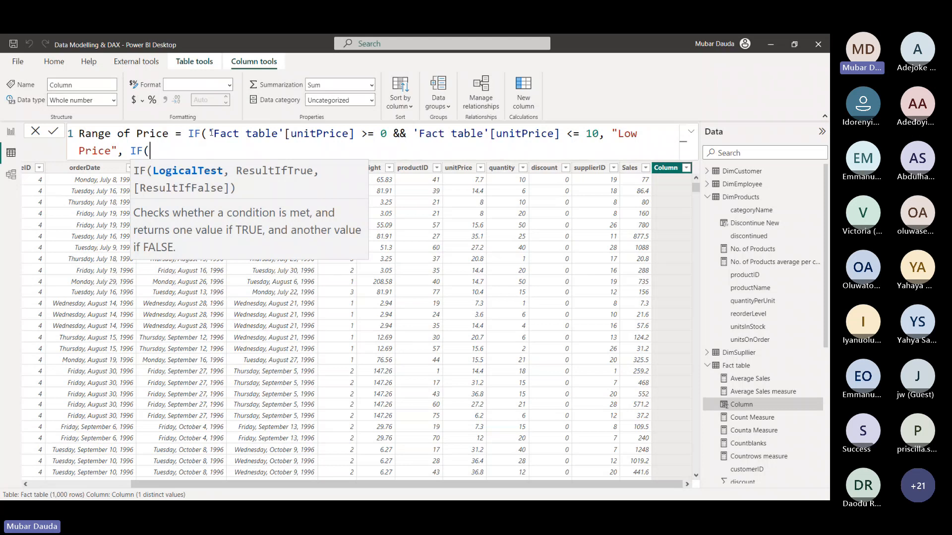
left_click_drag(209, 134, 600, 137)
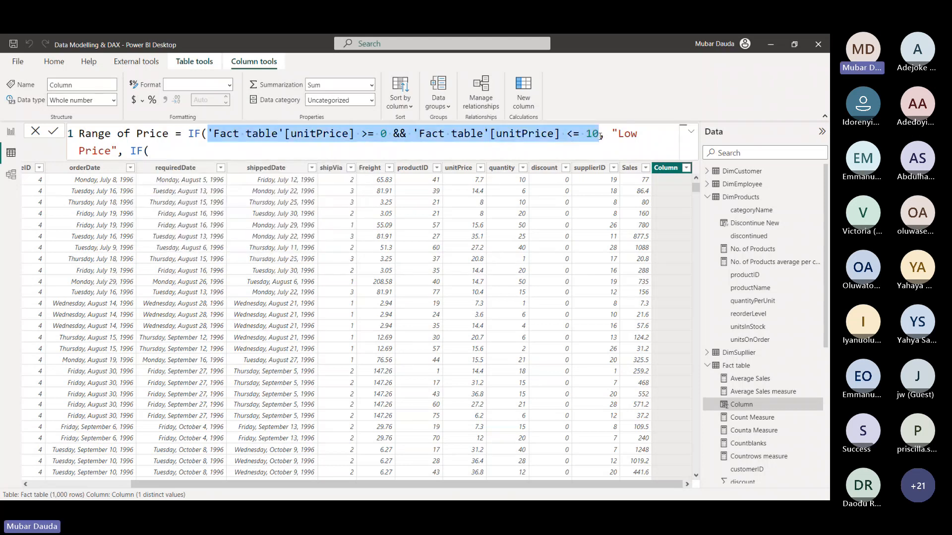
left_click(632, 133)
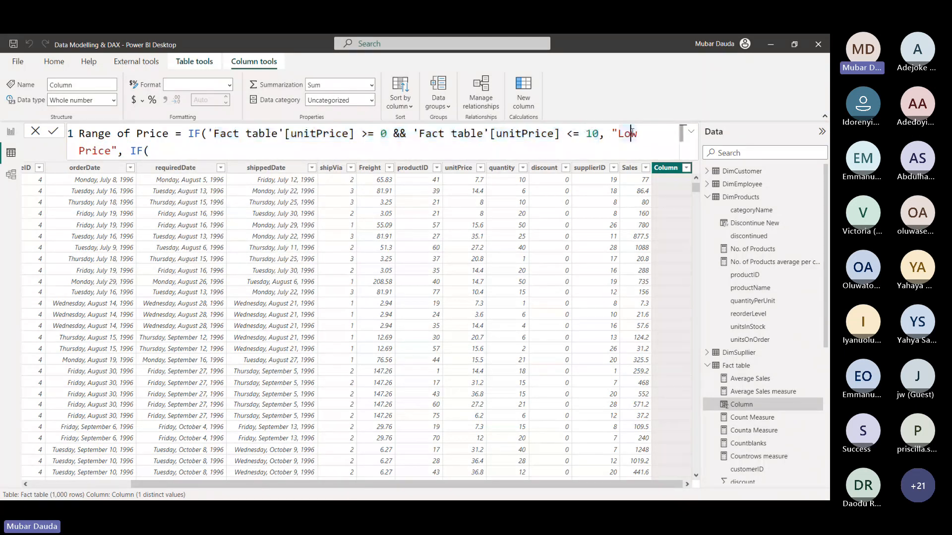
left_click(182, 149)
type("unit")
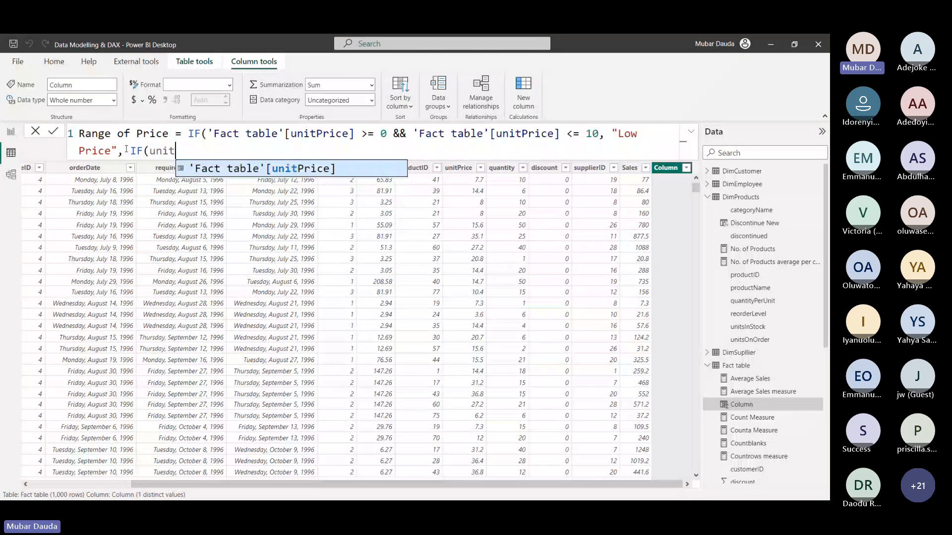
key("Tab")
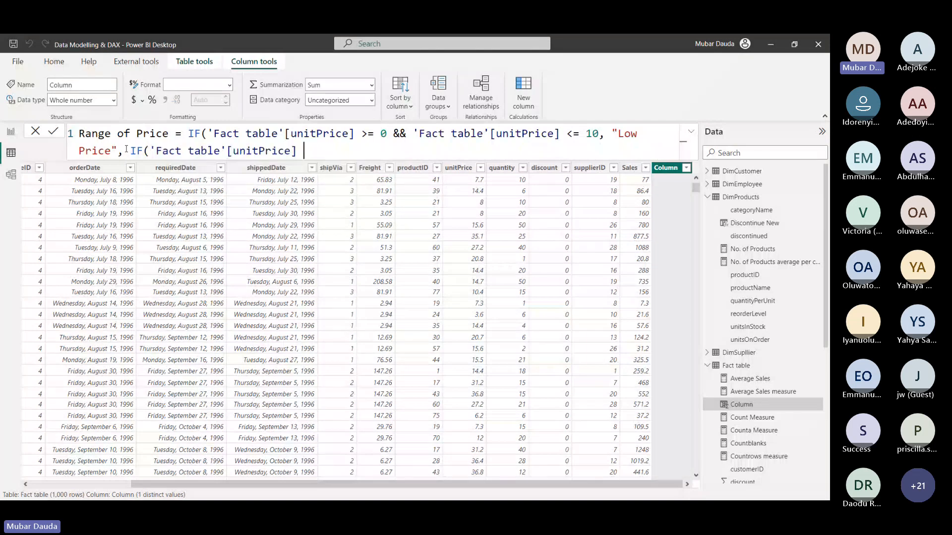
type("> 10 && uni")
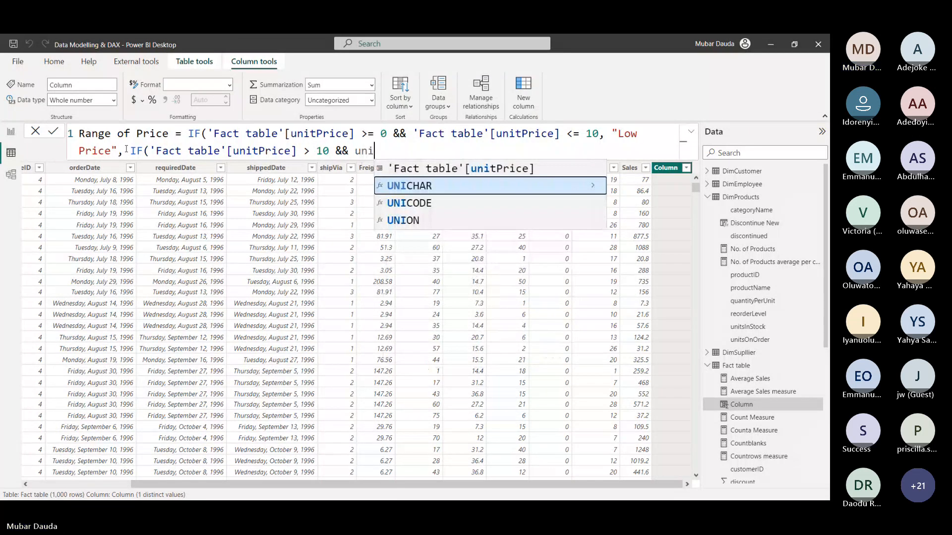
key("Up")
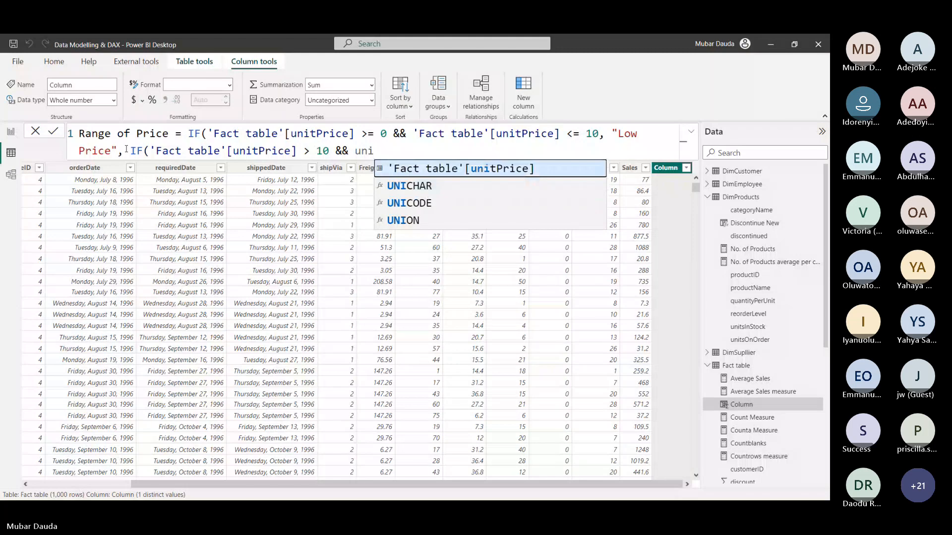
key("Tab")
type("<=")
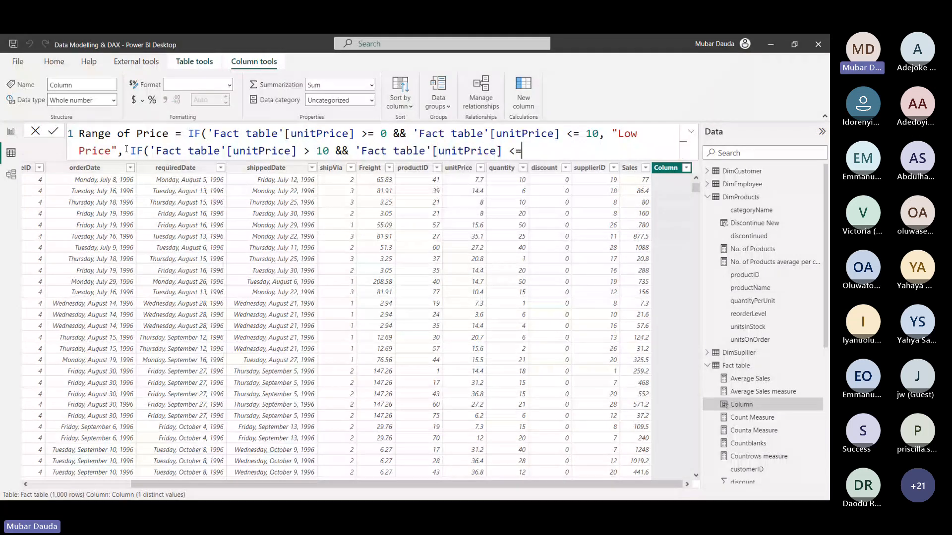
type(" 25, ")
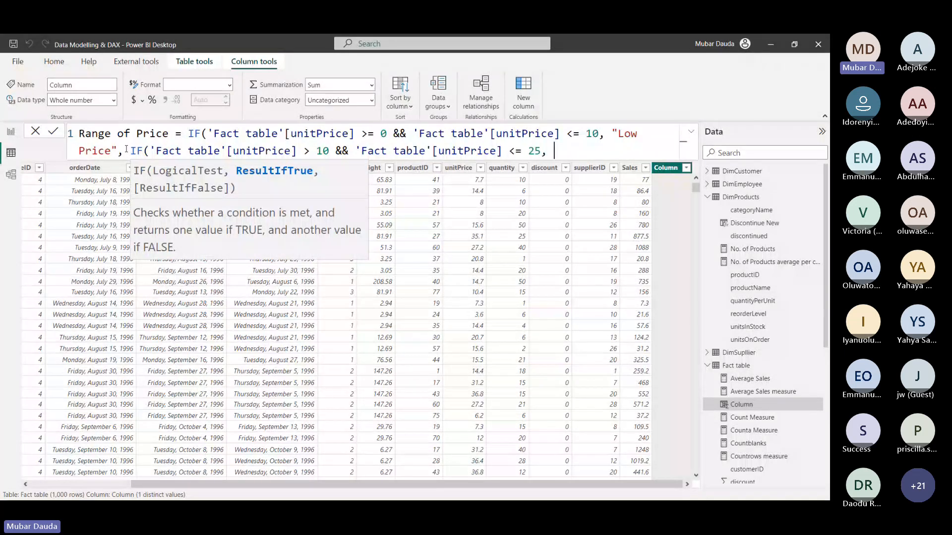
Enter "Medium Price" as the nested IF's true result and nest a third IF testing 'Fact table'[unitPrice] > 25 && 'Fact table'[unitPrice] <= 40
type("\"Medium Pr")
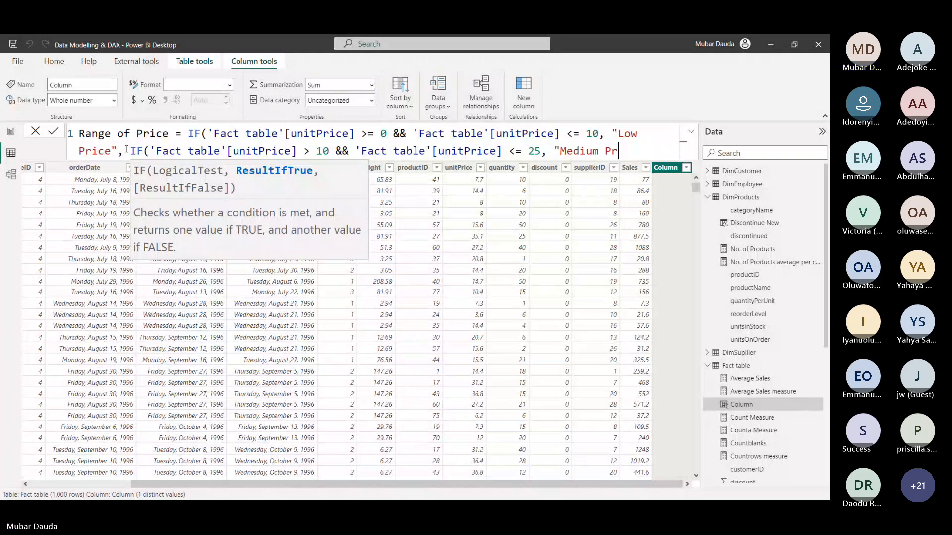
type("ice\",")
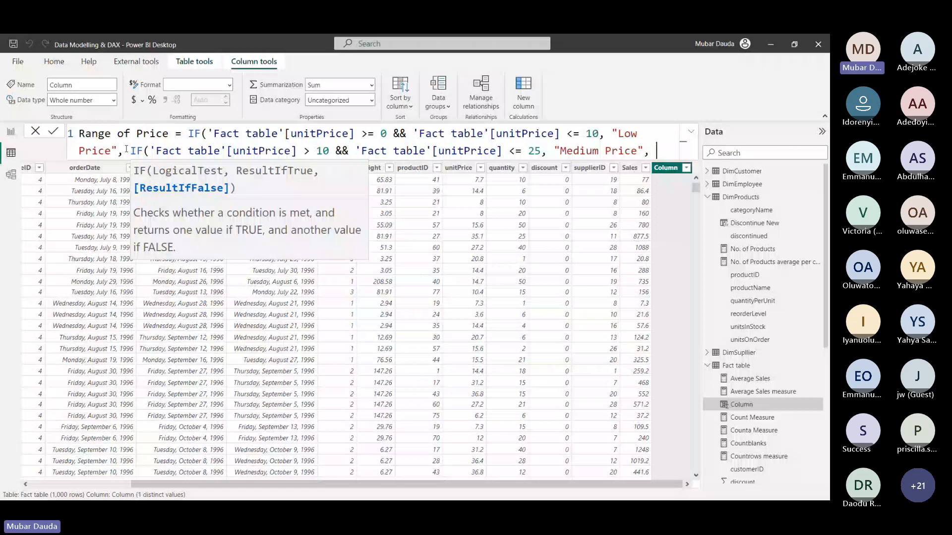
type("IF('Fact table'[unitPrice] > 25")
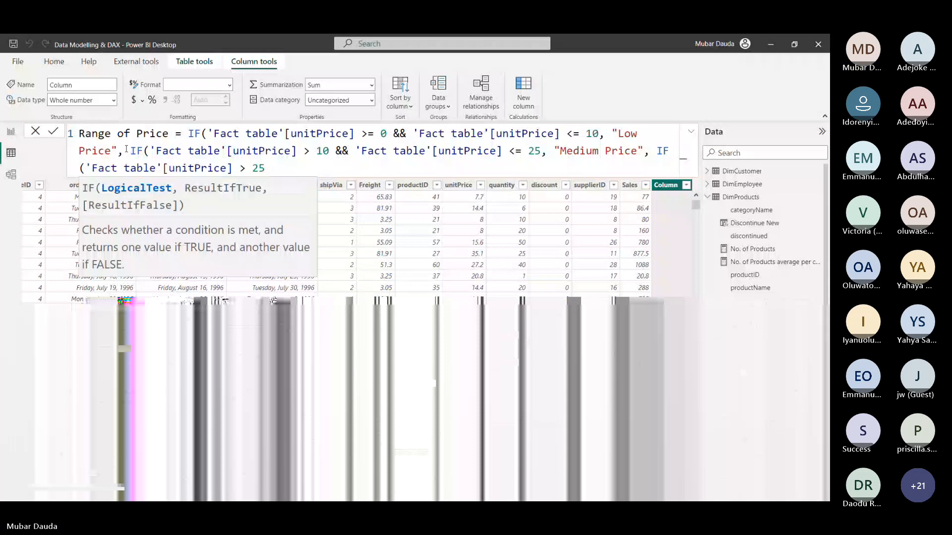
type(" *")
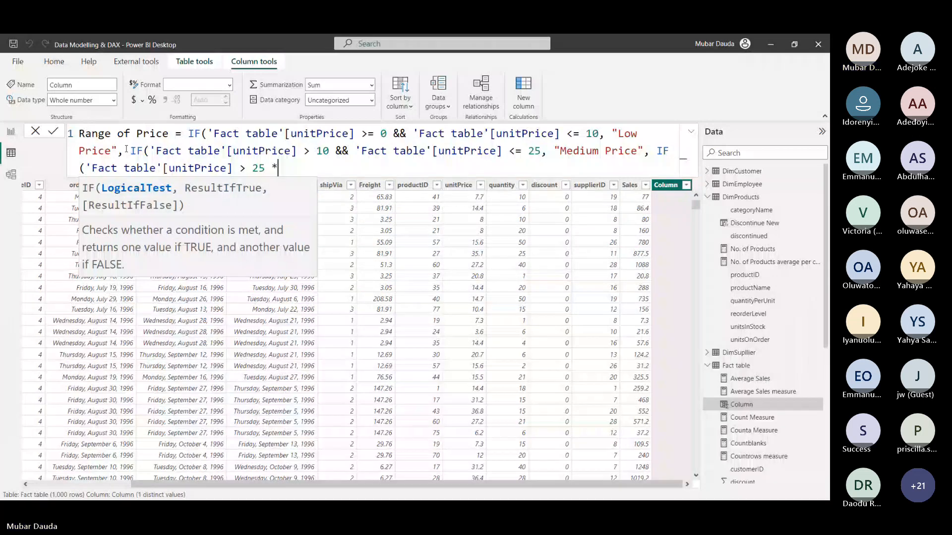
key("BackSpace")
type("&& 'Fact table'[unitPrice]")
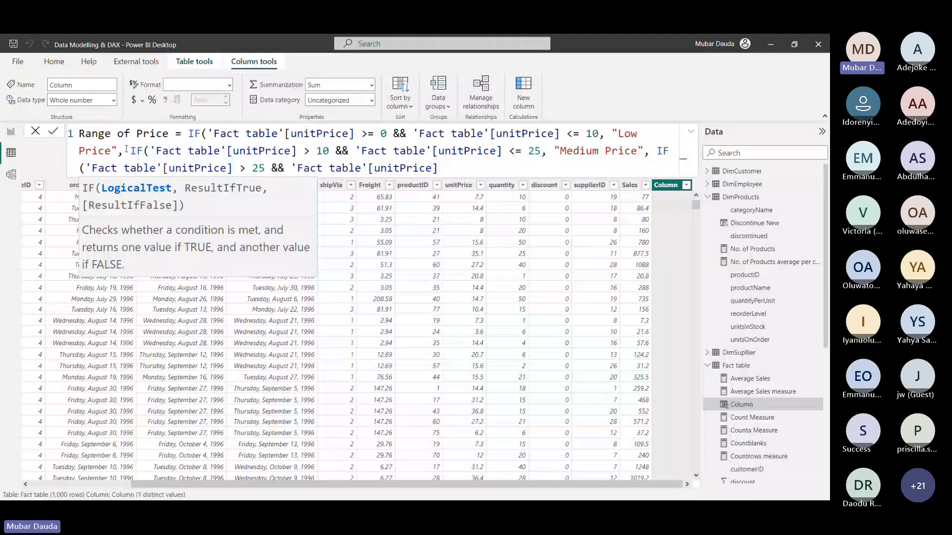
type("<= 40")
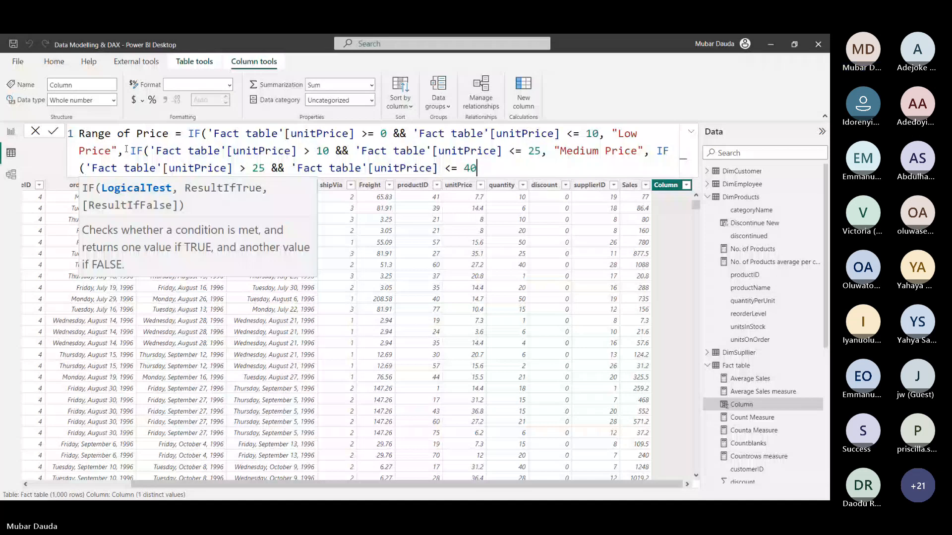
Set the third IF's results to "High Price" and "Premium Price", close all three parentheses, and commit the Range of Price formula
type(", \"")
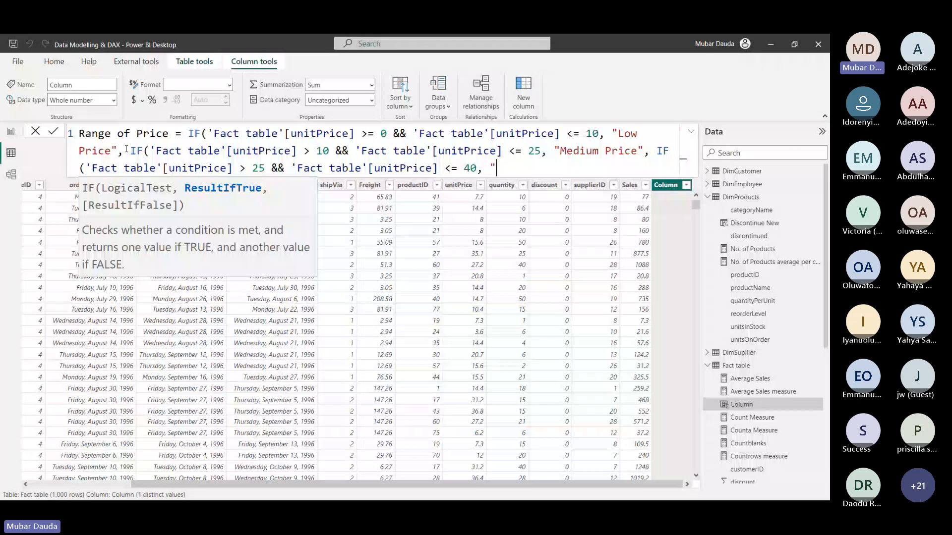
type("High Price\", \"Premium Price")
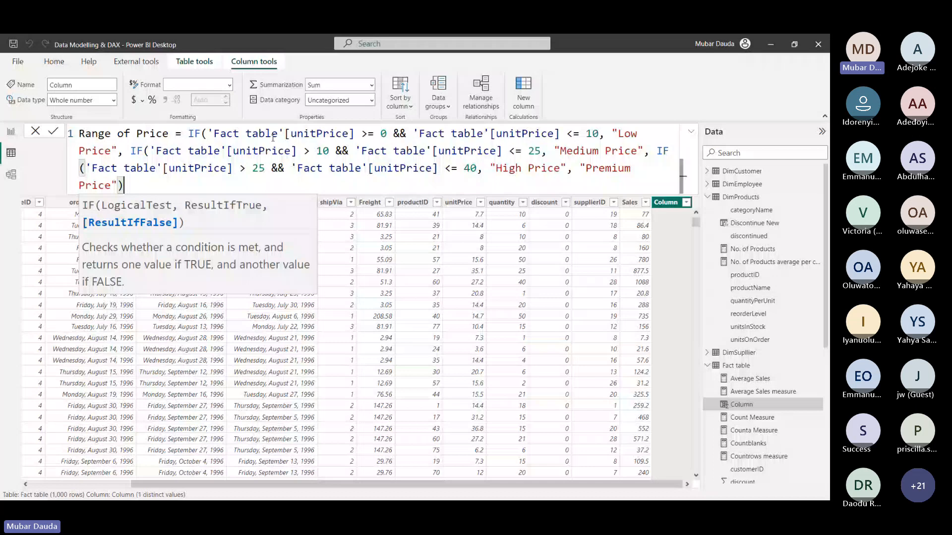
type("))")
key("Return")
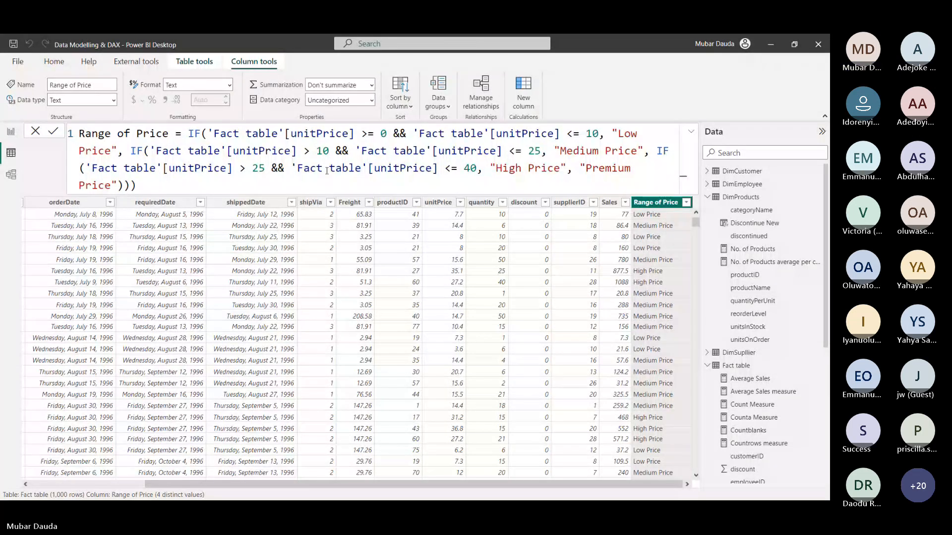
Switch to the Teams meeting window, read the participants' replies in the meeting chat, and return to Power BI Desktop
mouse_move(320, 493)
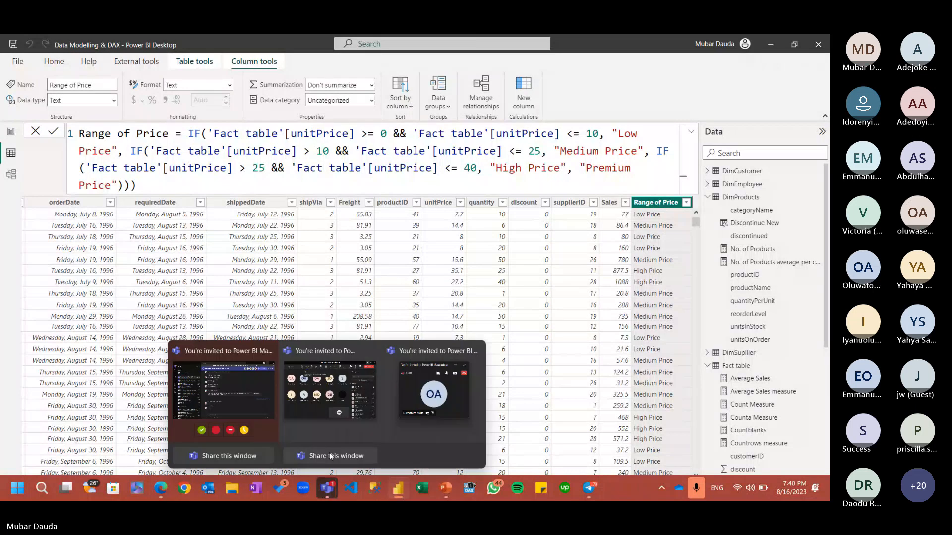
mouse_move(330, 389)
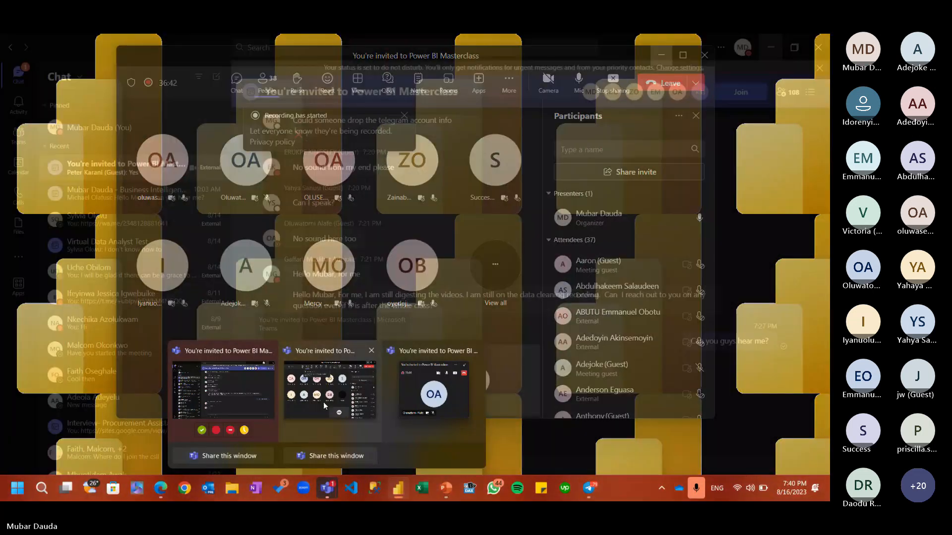
left_click(338, 405)
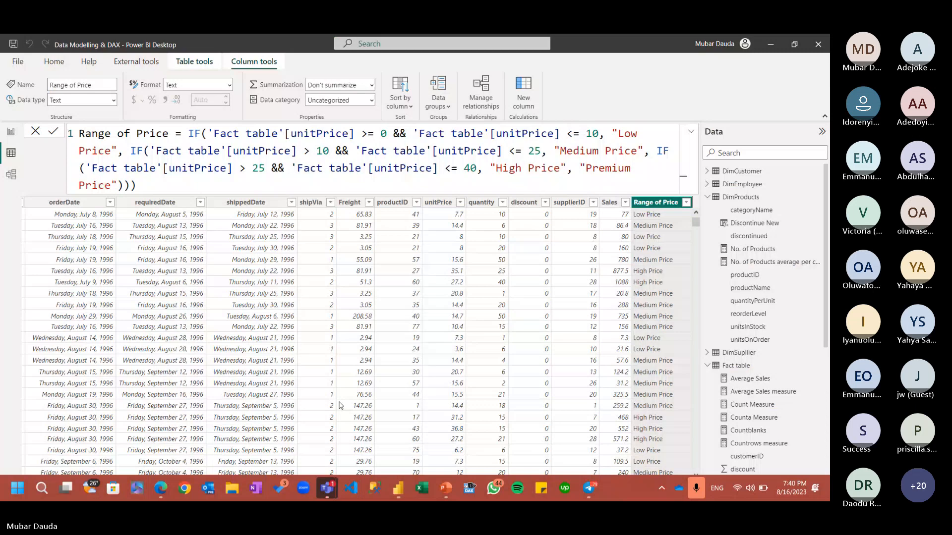
mouse_move(329, 487)
left_click(340, 404)
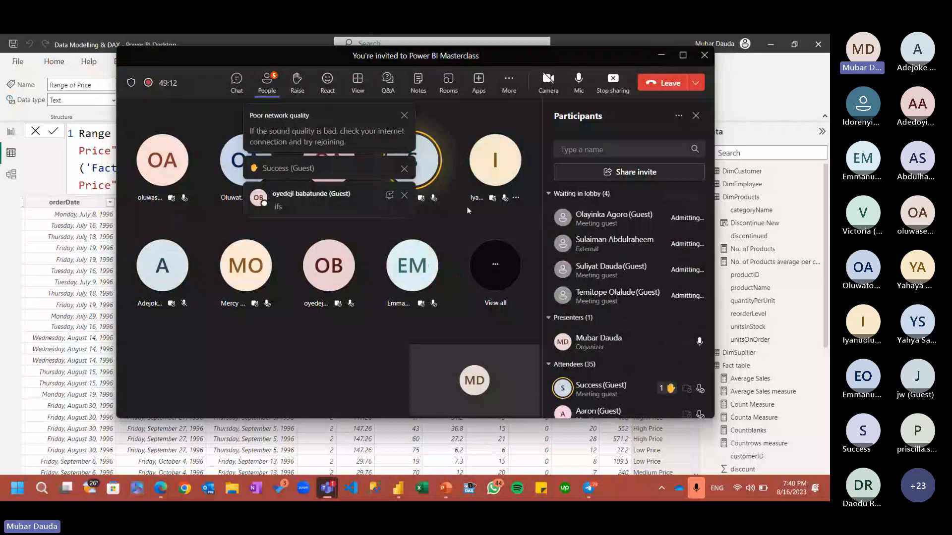
left_click(236, 92)
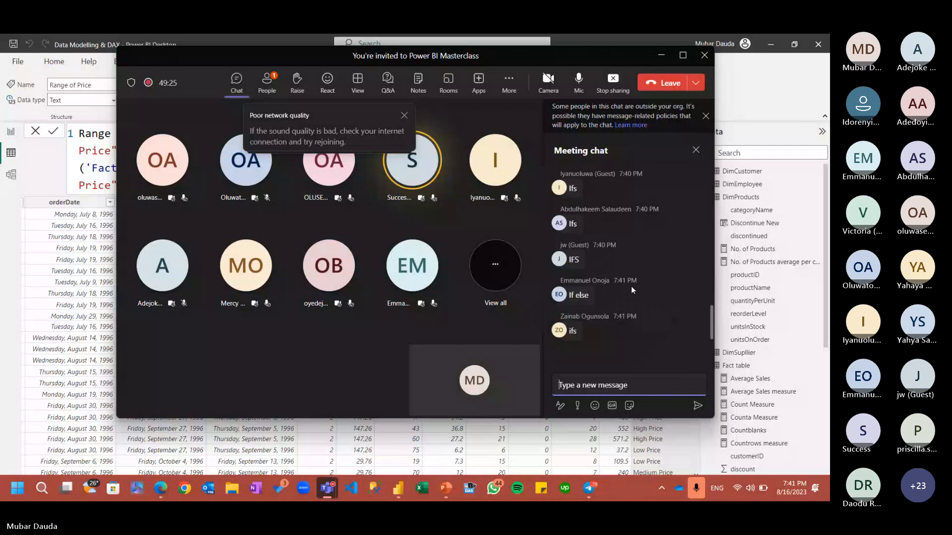
scroll(631, 287, "up", 3)
scroll(622, 286, "down", 3)
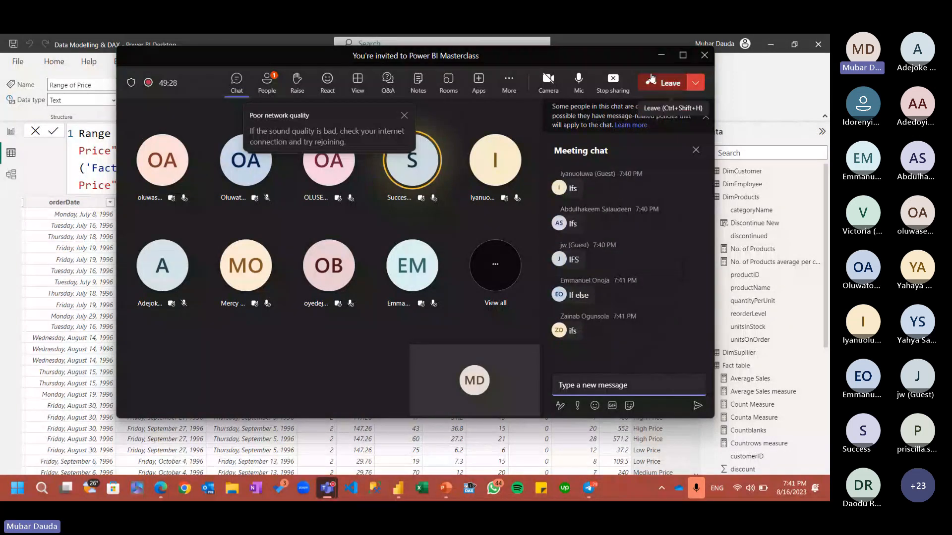
left_click(660, 59)
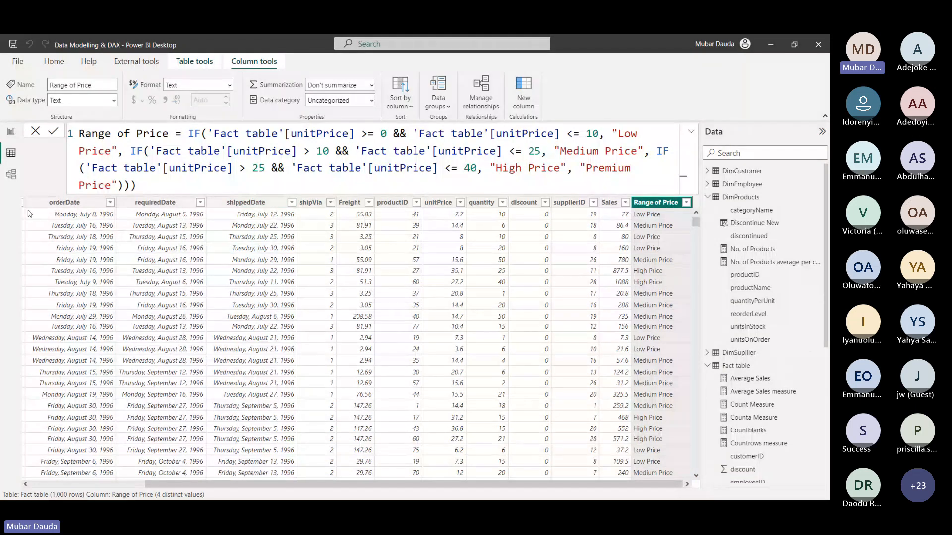
left_click(137, 185)
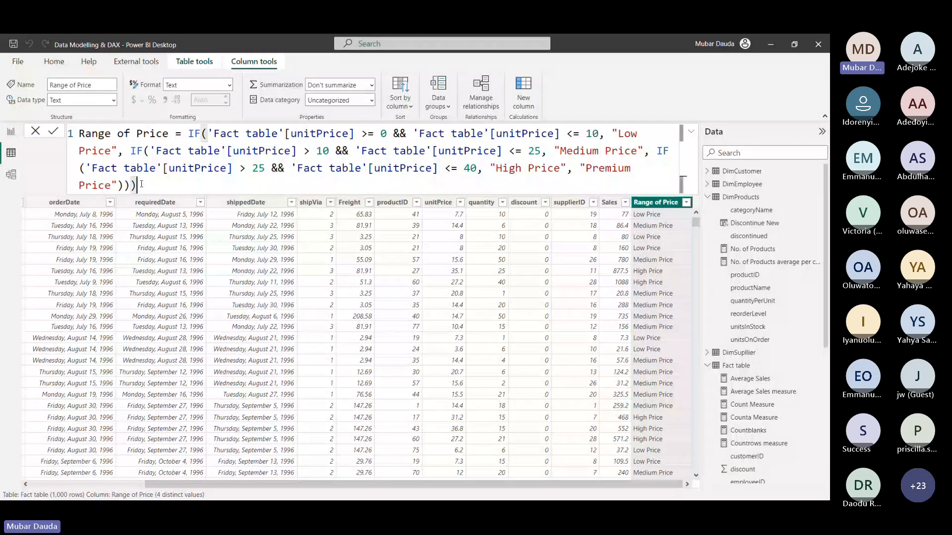
type("i")
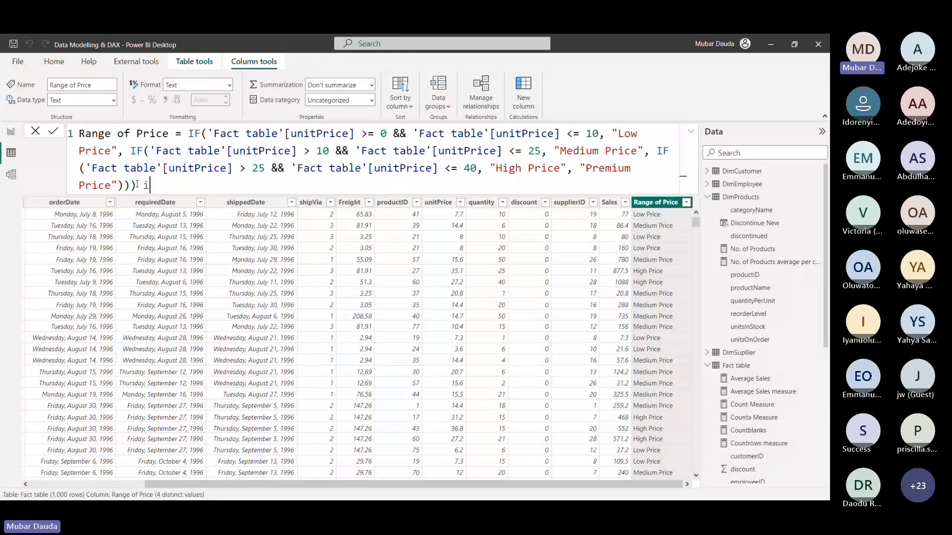
type("fs")
key("BackSpace")
key("BackSpace")
key("BackSpace")
key("BackSpace")
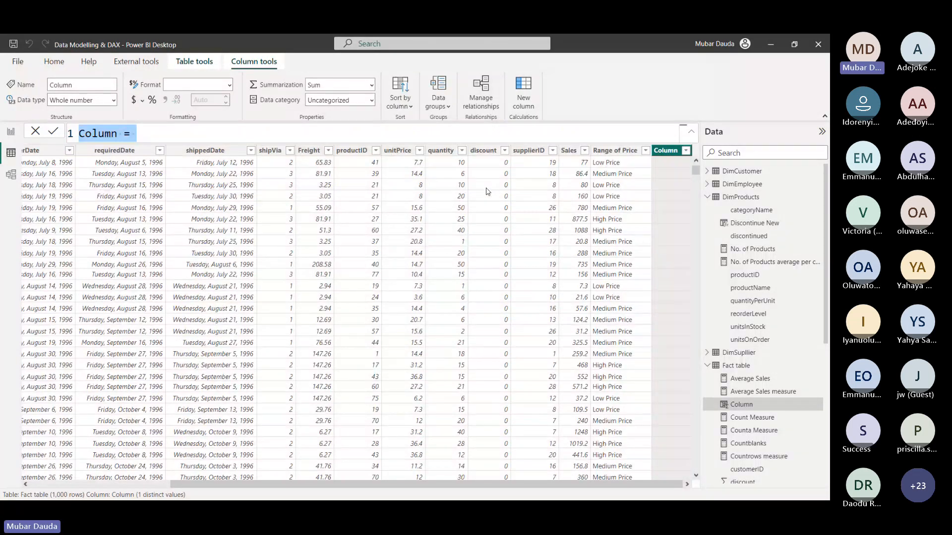
Name the new calculated column in the Fact table Switch and begin its formula with the SWITCH function
type("Switcj")
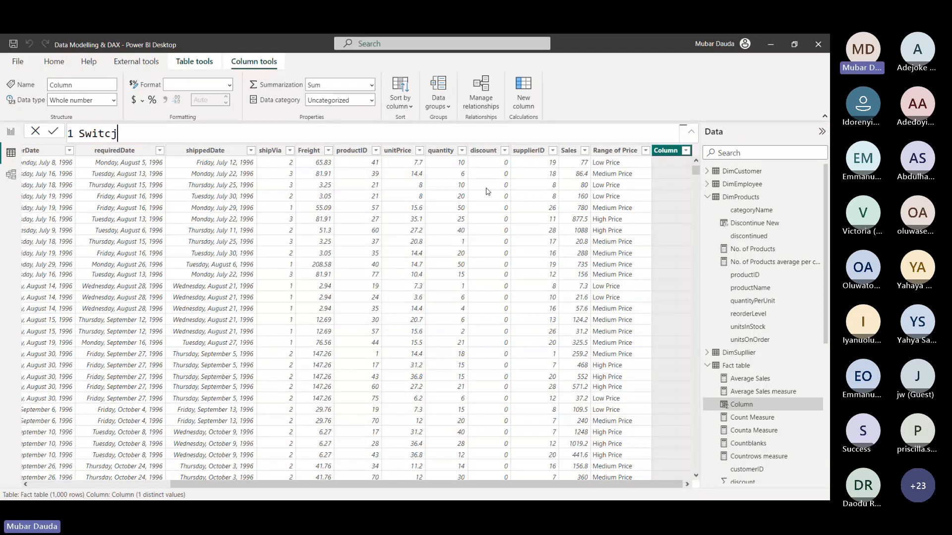
type("h")
key("BackSpace")
key("BackSpace")
type("h =")
type("switch")
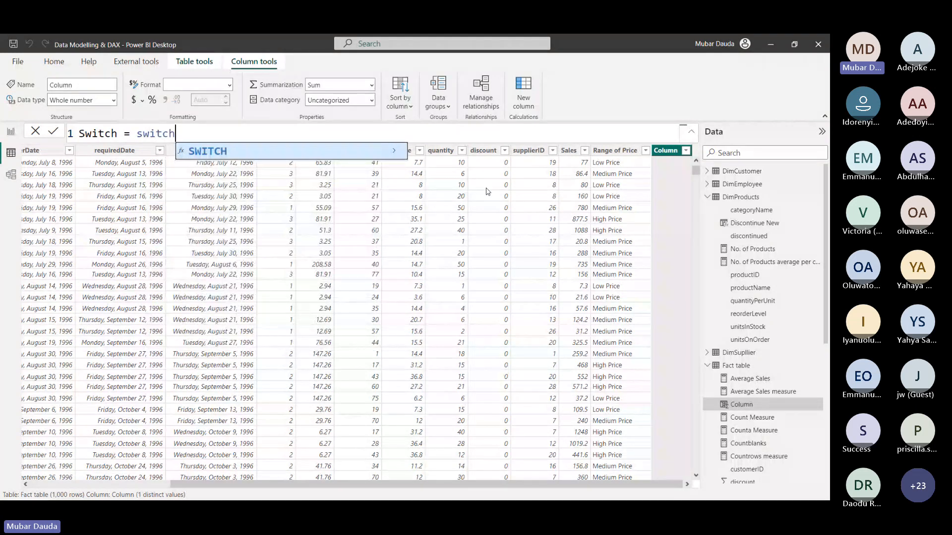
key("Tab")
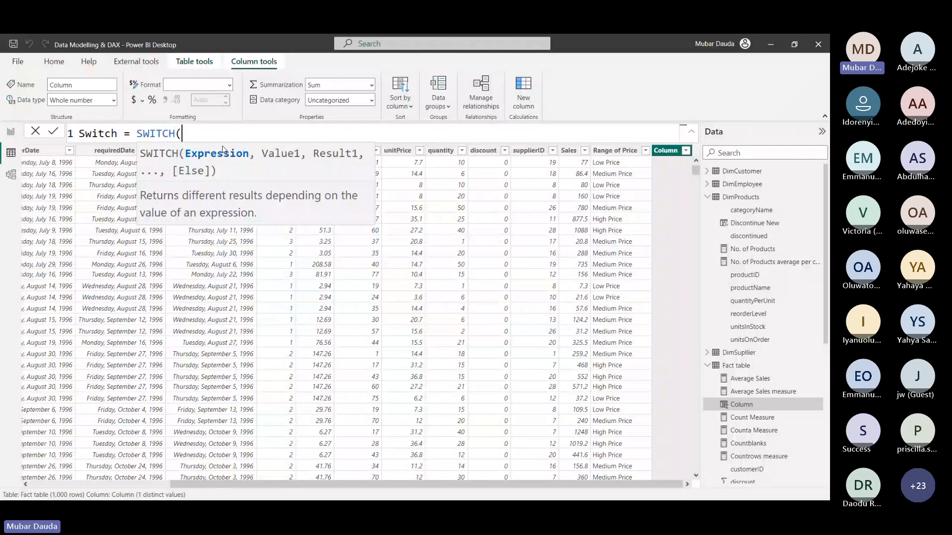
Enter TRUE() as the expression argument of the SWITCH formula, followed by a comma
type("true")
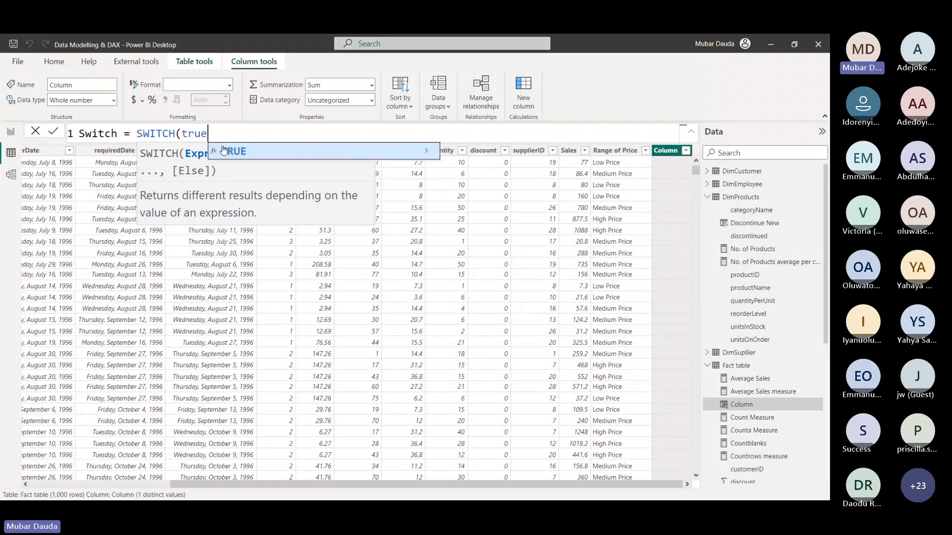
key("Tab")
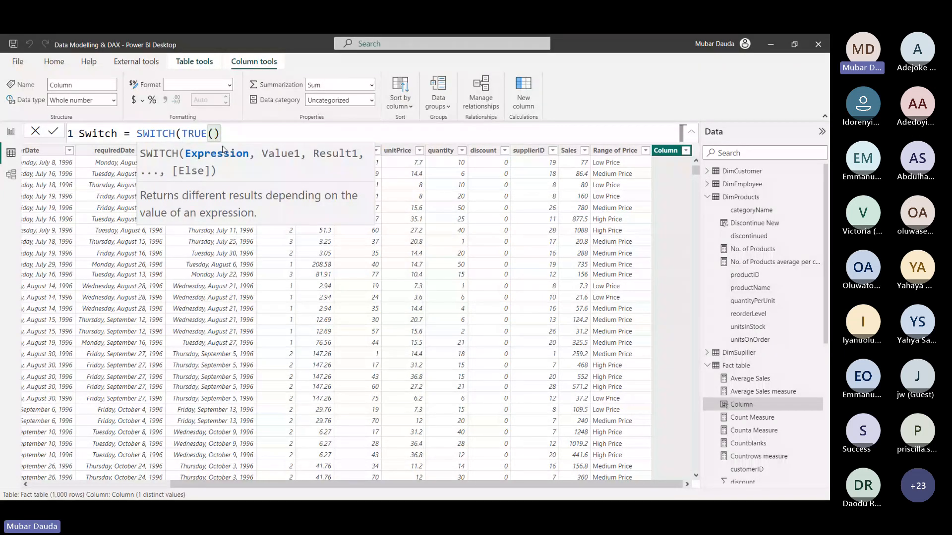
type(",")
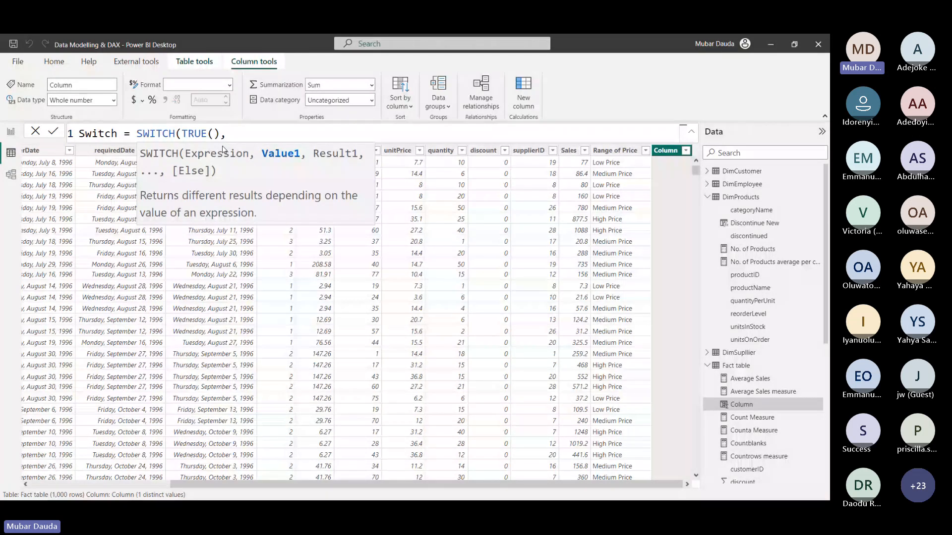
On a new indented line, add the condition 'Fact table'[unitPrice] >= 0 && 'Fact table'[unitPrice] <= 10 with the result "Low Price"
key("shift+Return")
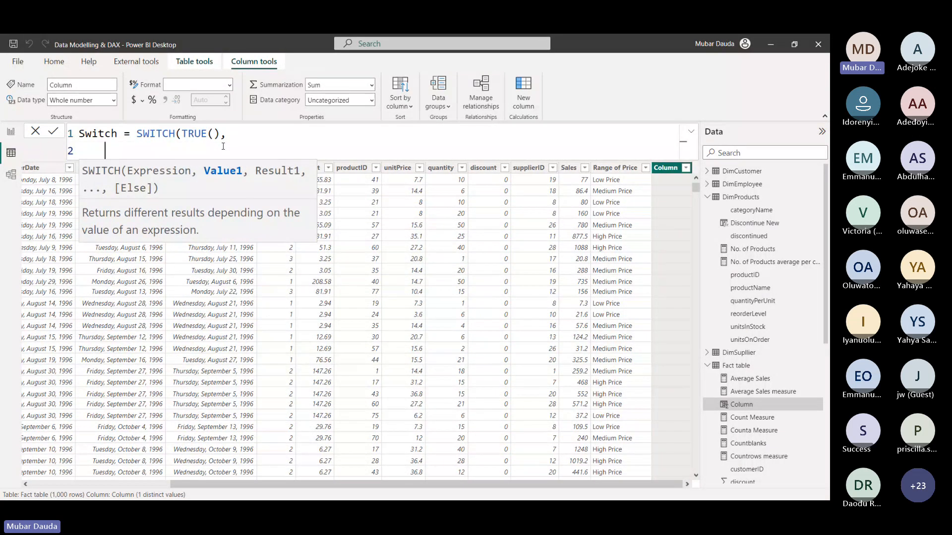
key("Tab")
key("Tab")
key("Tab")
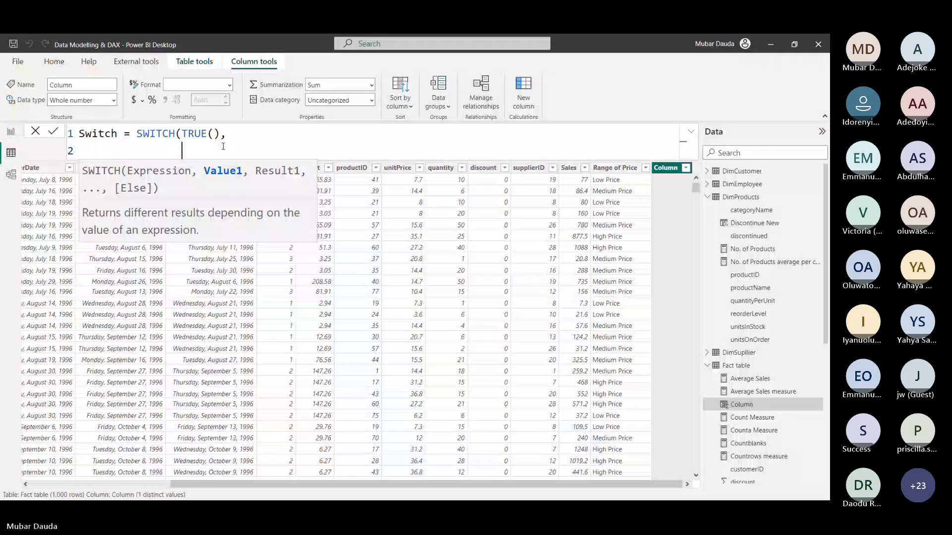
type("'Fact table'[unitPrice]")
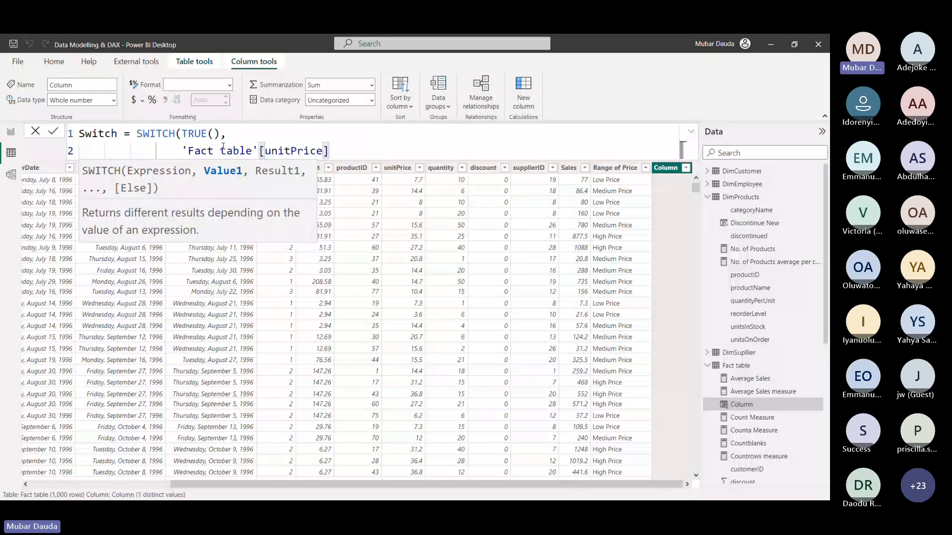
type(" >")
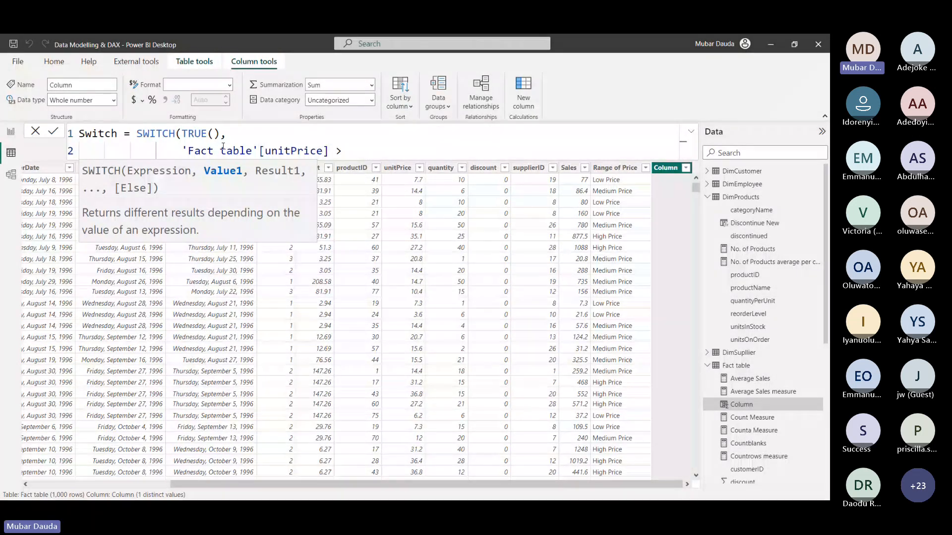
type("= 0 && 'Fact table'[unitPrice]")
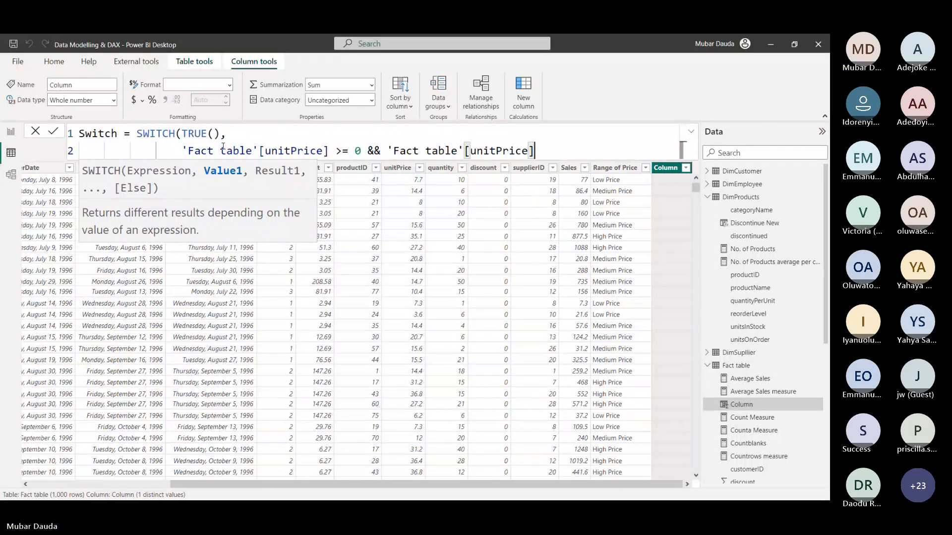
type(" <")
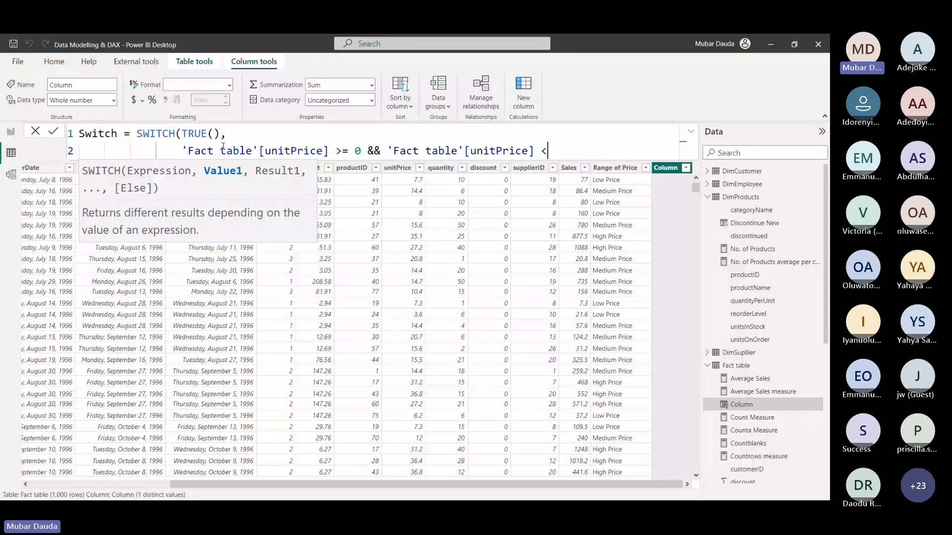
type("= 10")
type(",")
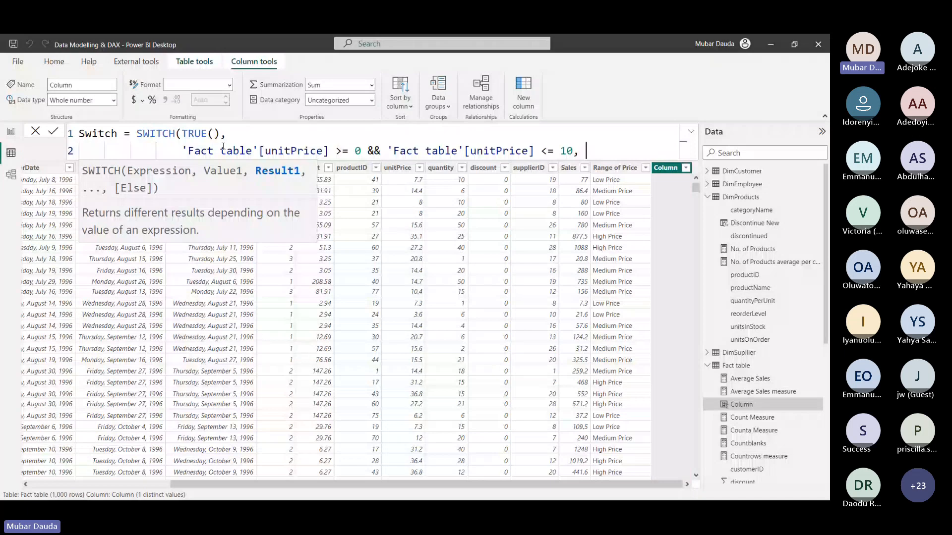
type("\"Low Price\",")
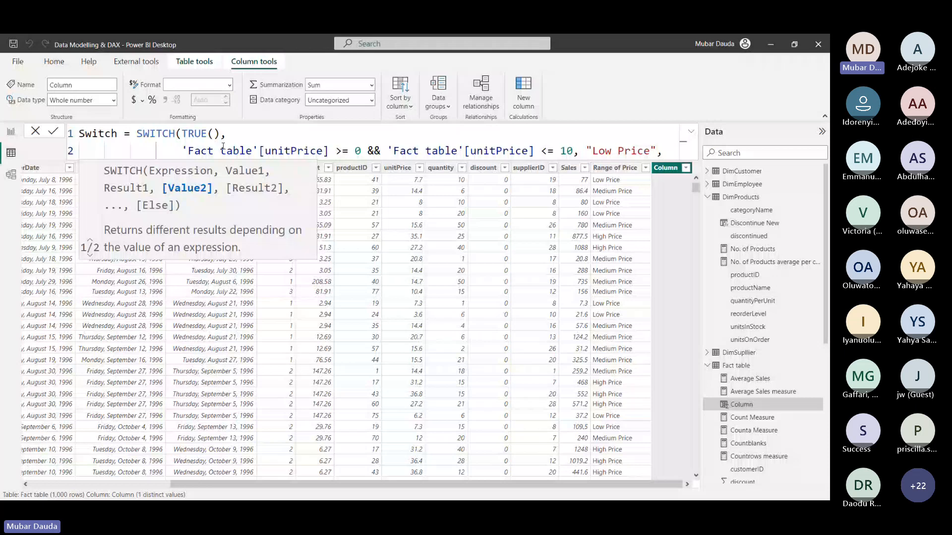
Duplicate the "Low Price" condition line three times within the SWITCH formula, filling lines 3 to 5
key("shift+Up")
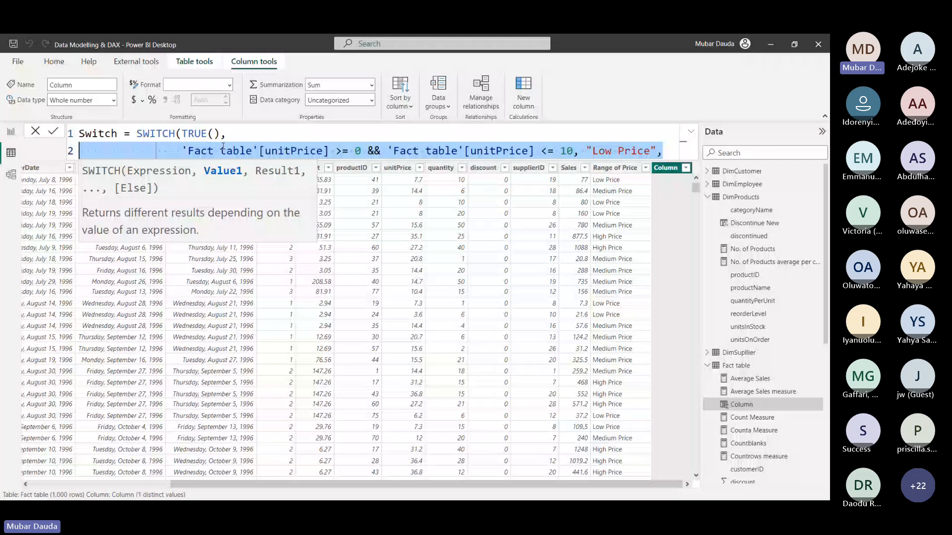
key("shift+alt+Down")
key("shift+alt+Down")
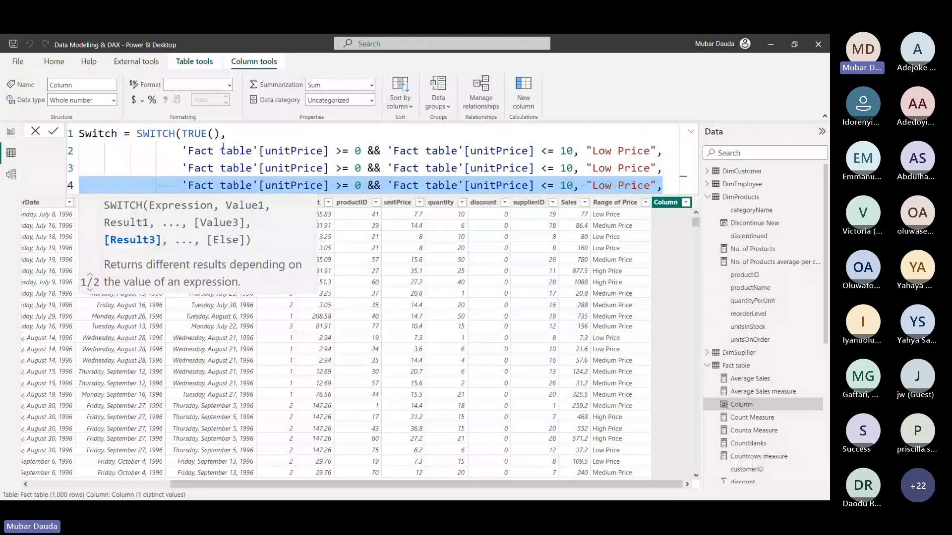
key("alt+shift+Up")
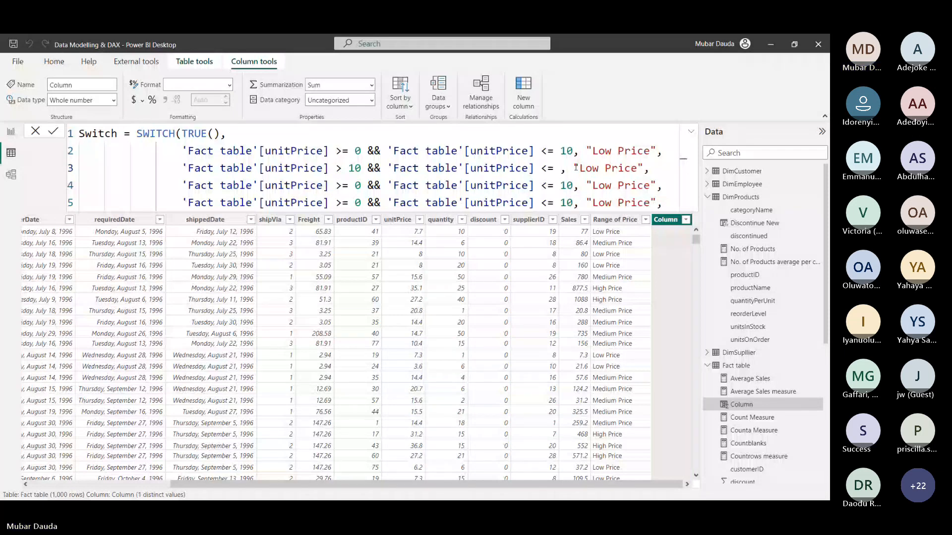
Change line 3 of the SWITCH formula to unitPrice > 10 && unitPrice <= 25 with the result "Medium Price"
left_click(562, 169)
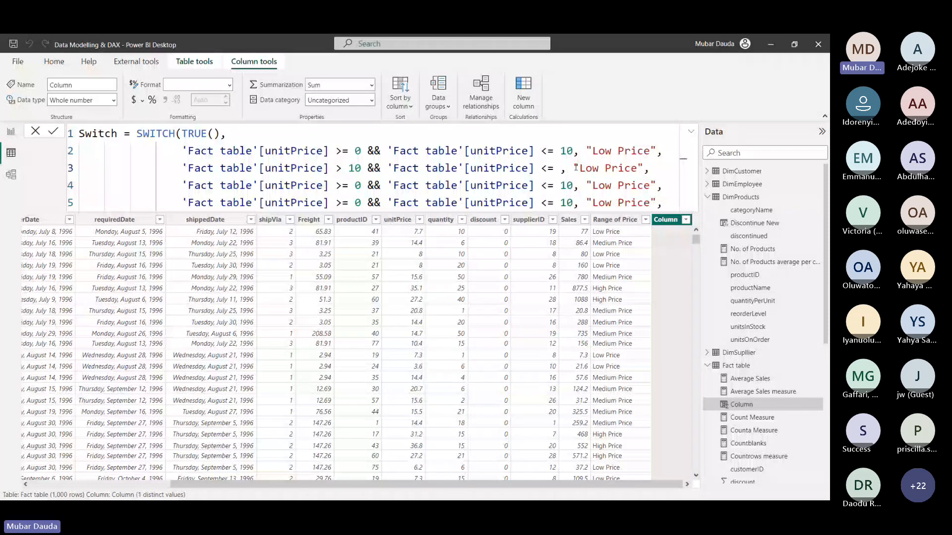
type("25")
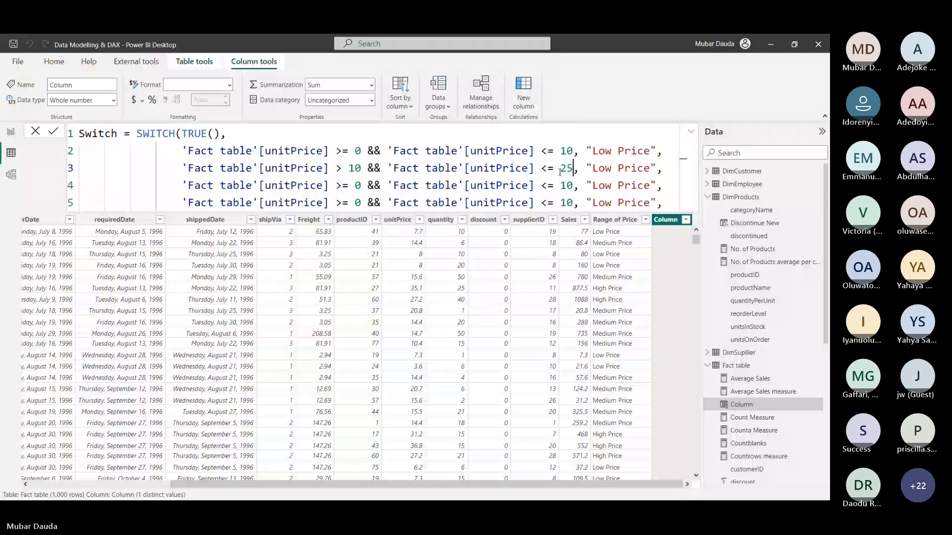
left_click(611, 169)
key("BackSpace")
key("BackSpace")
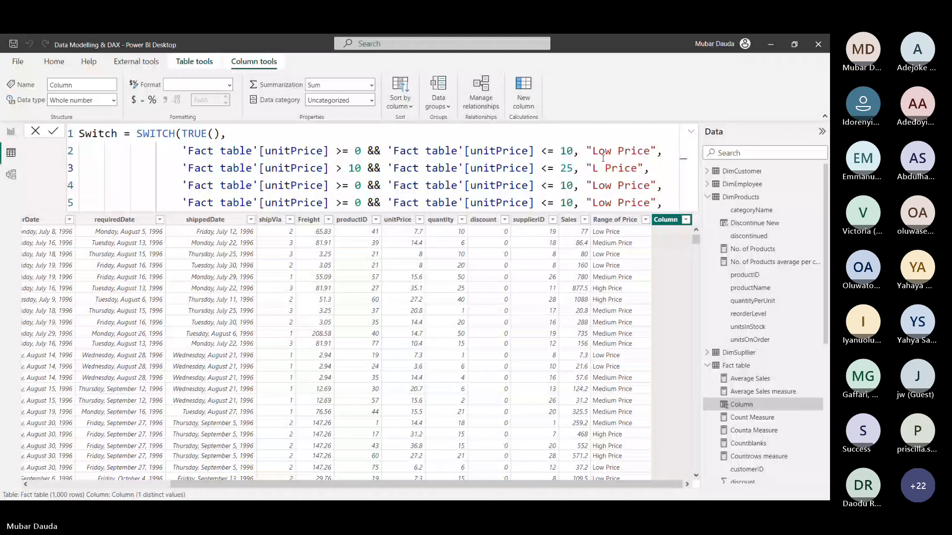
key("BackSpace")
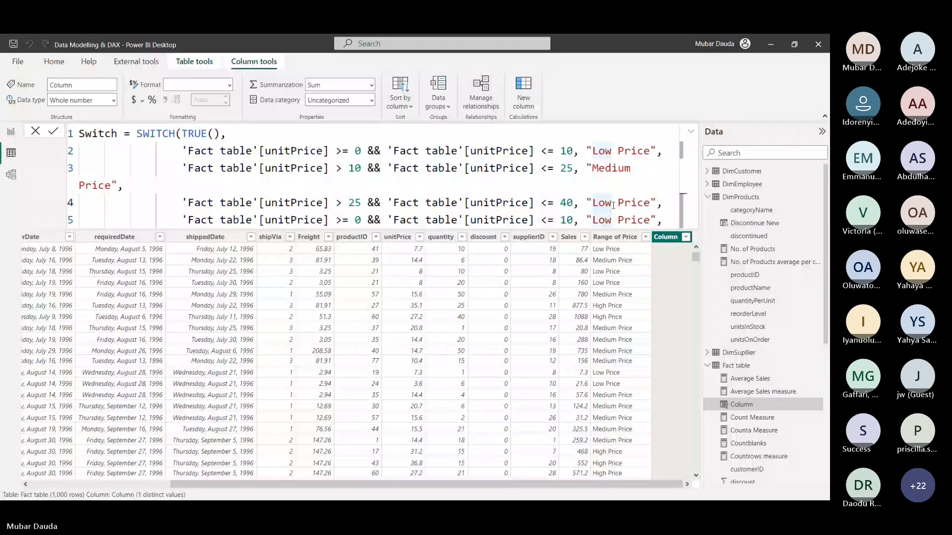
Change line 4 of the SWITCH formula to unitPrice > 25 && unitPrice <= 40 with the result "High Price"
type("High")
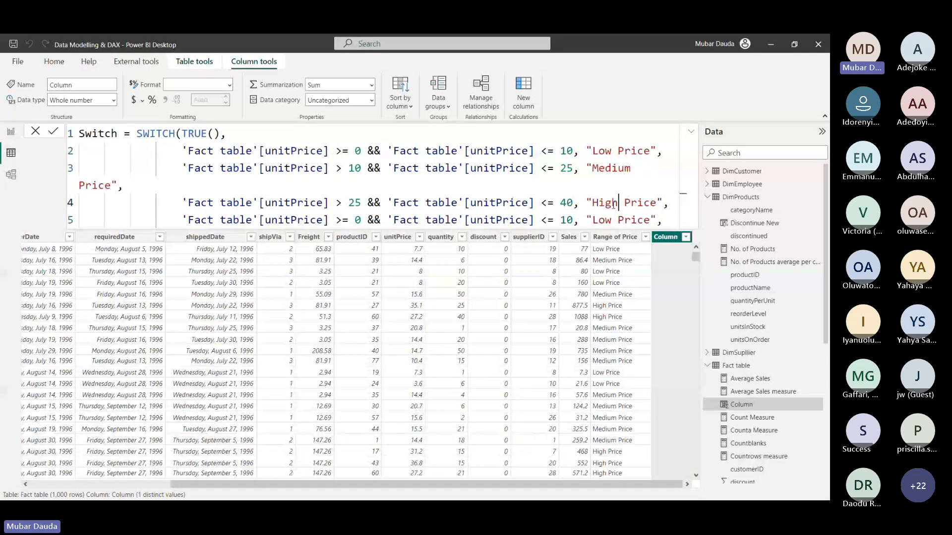
type(" Pri")
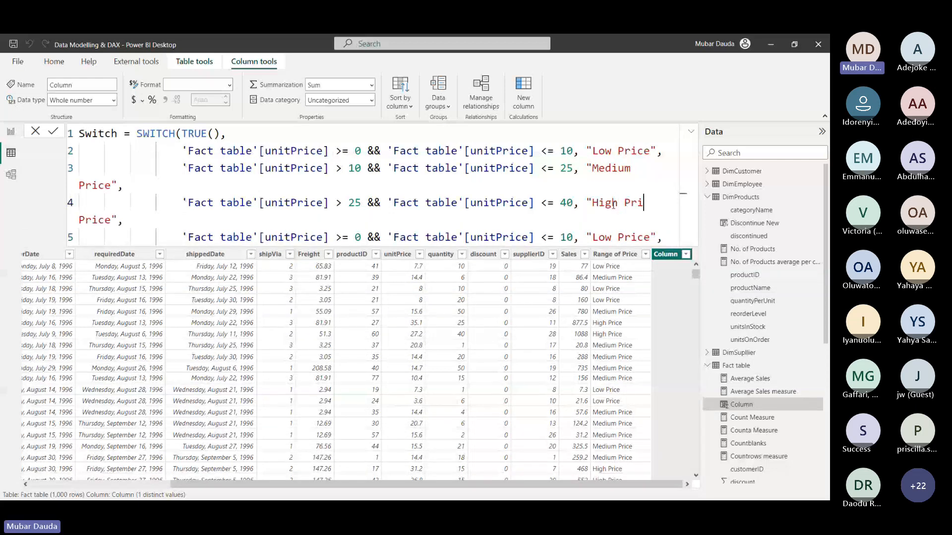
type("c")
key("BackSpace")
key("BackSpace")
key("BackSpace")
key("BackSpace")
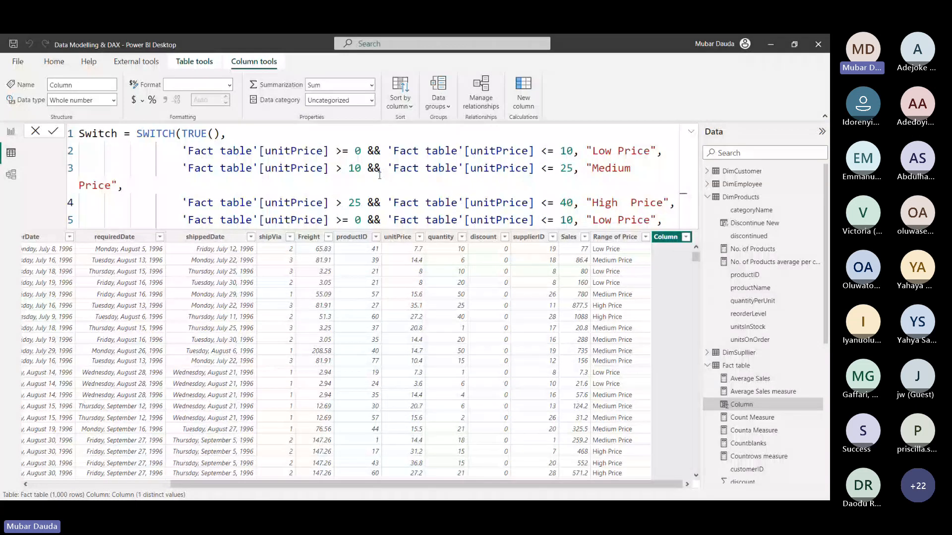
key("BackSpace")
Replace the duplicated condition on line 5 with the else result "Premium Price", close the parenthesis, and commit the Switch formula
left_click(665, 219)
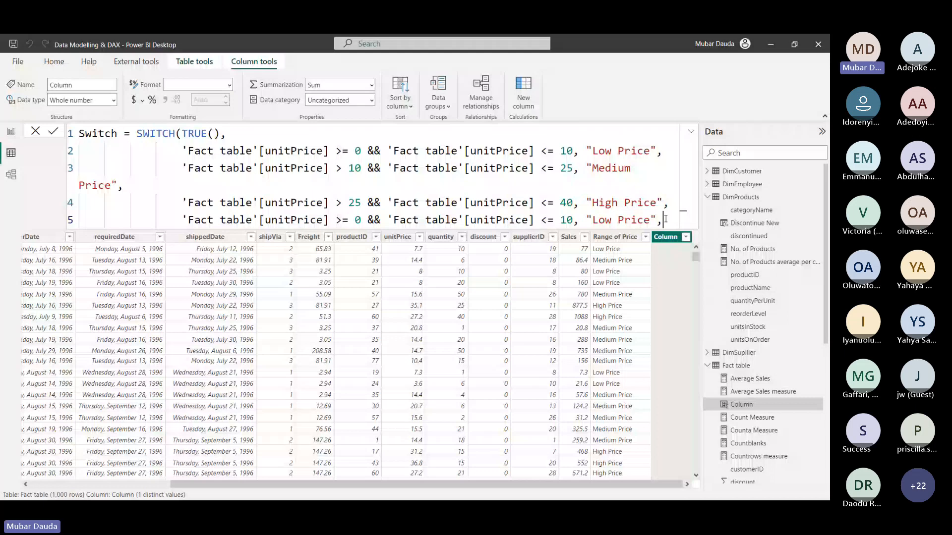
left_click_drag(665, 218, 185, 217)
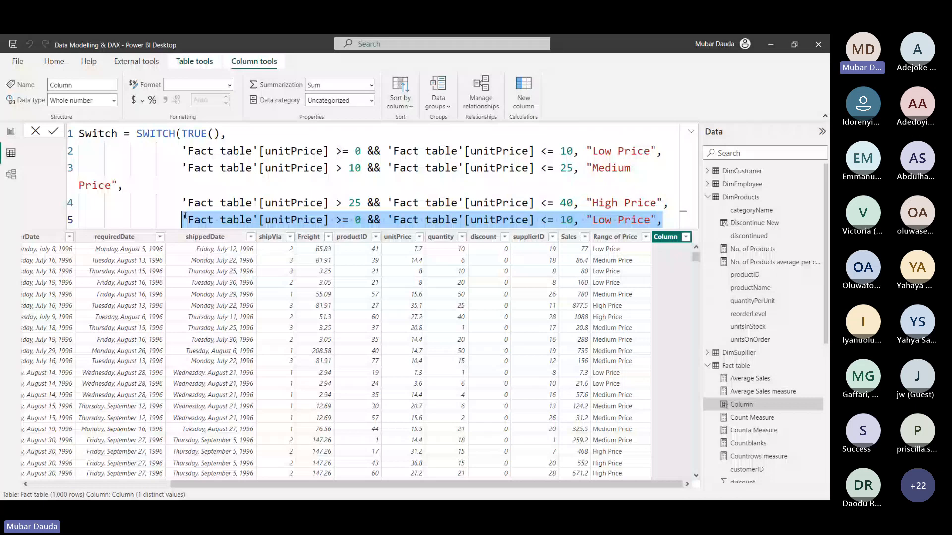
key("BackSpace")
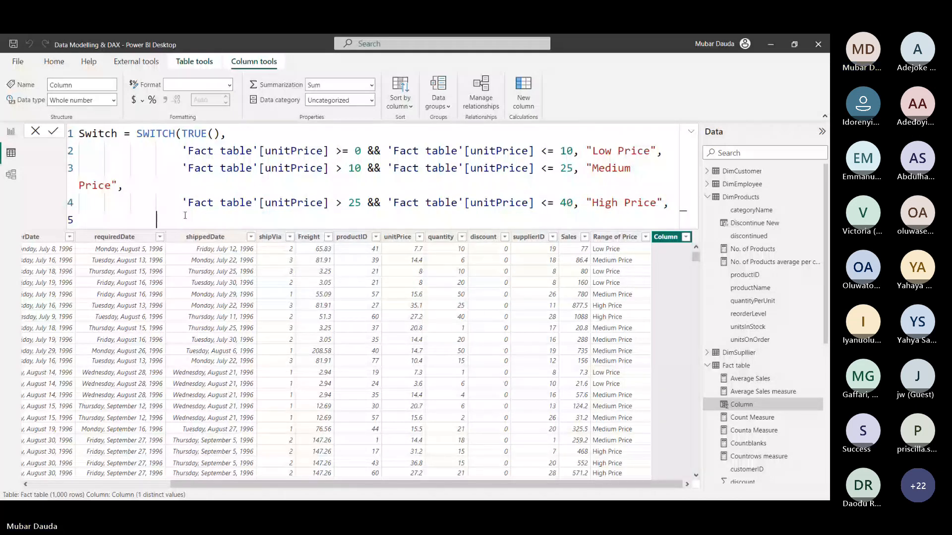
key("Tab")
type("\"Premium Price\")")
key("Return")
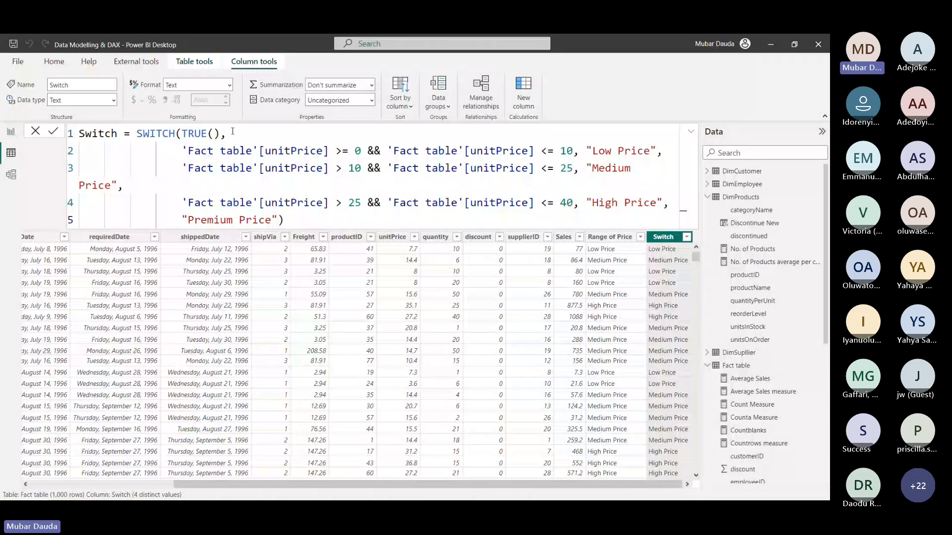
Rename the Range of Price column to IF in its formula, and select the Switch column to compare its formula
left_click(610, 237)
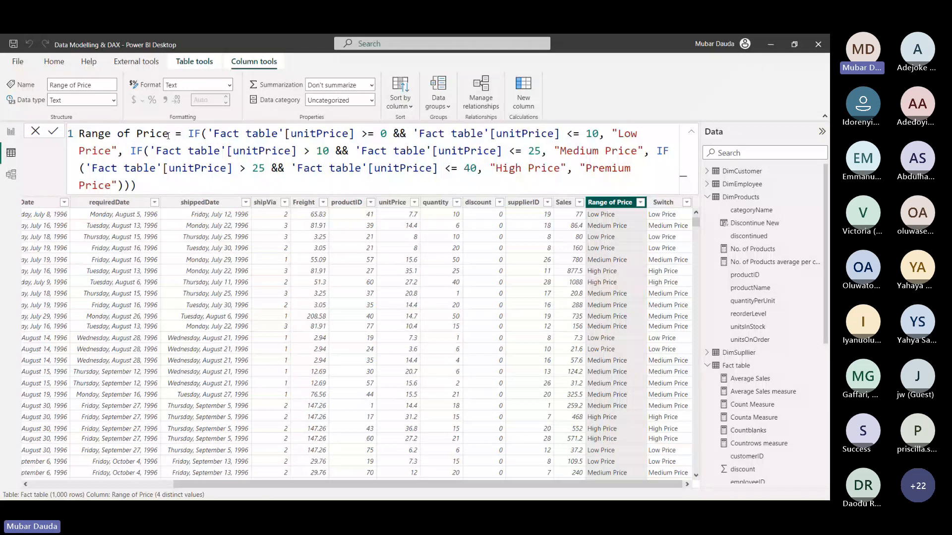
left_click_drag(168, 135, 115, 127)
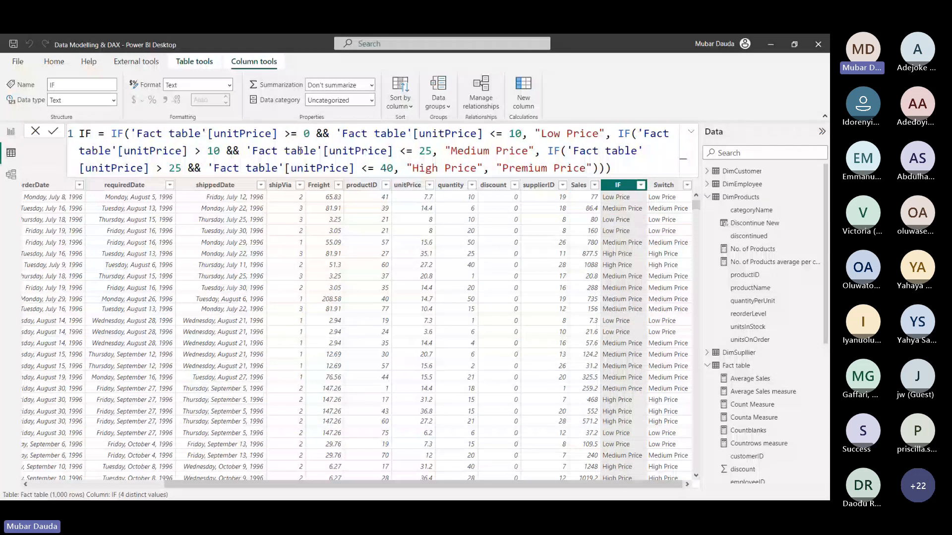
left_click(665, 189)
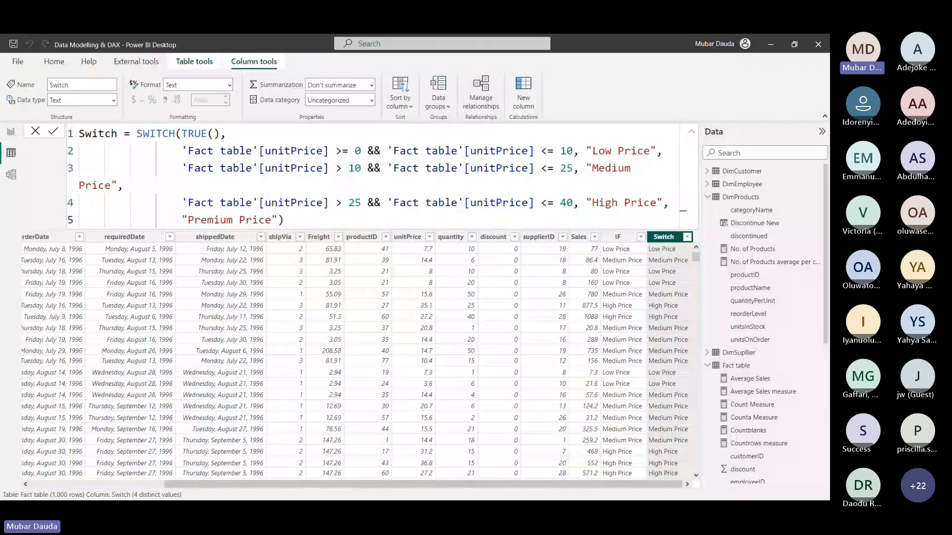
Switch to PowerPoint, review the logical functions on the DAX Functions slide, and return to Power BI Desktop
mouse_move(483, 495)
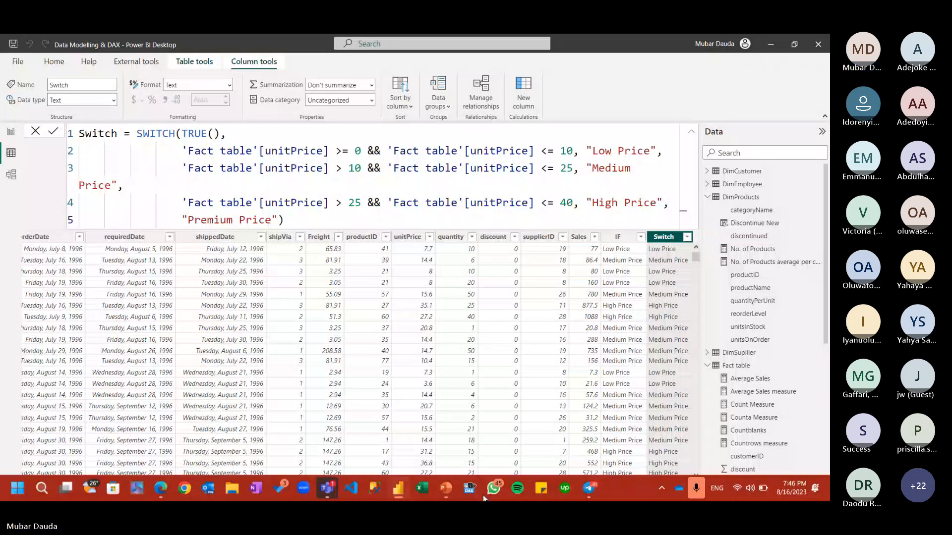
left_click(445, 489)
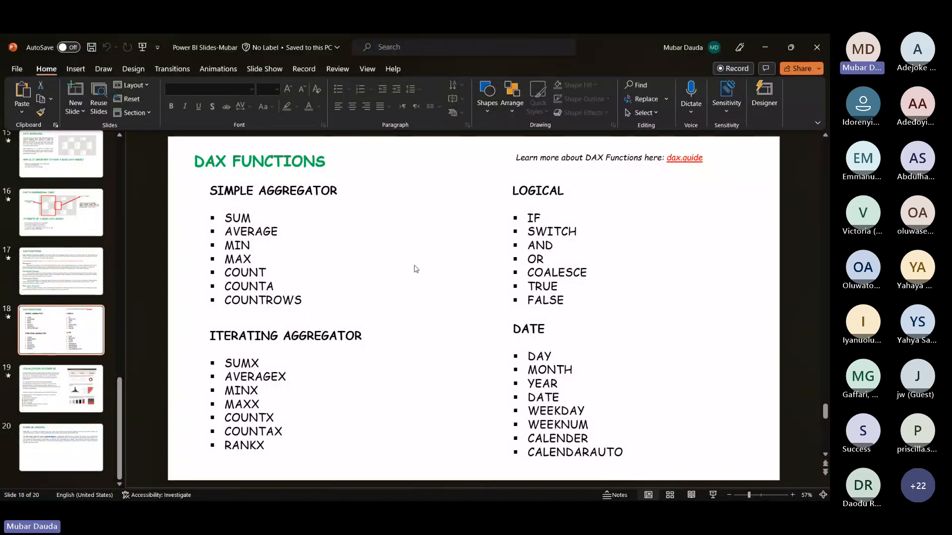
left_click(768, 49)
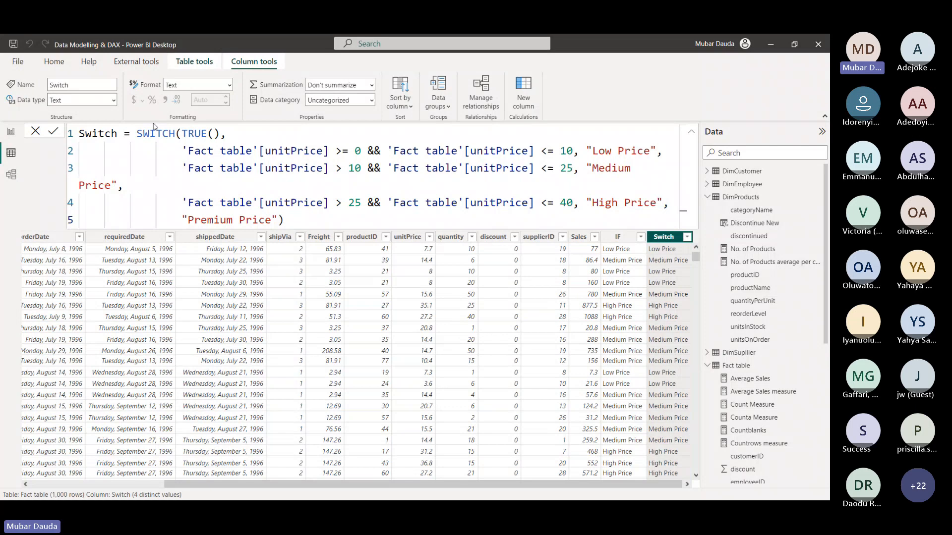
View the Power BI report page, and switch to PowerPoint to show slide 19, Visualization in Power BI
left_click(20, 132)
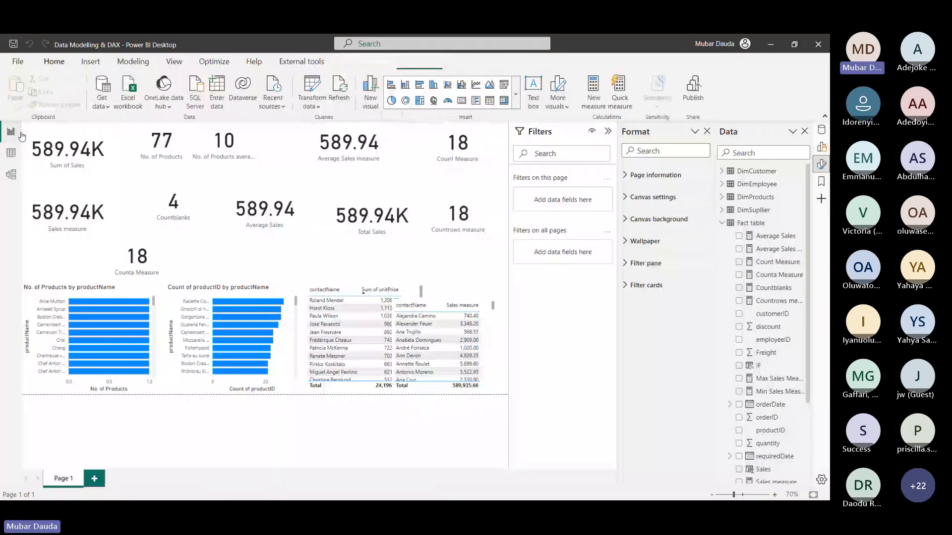
mouse_move(511, 494)
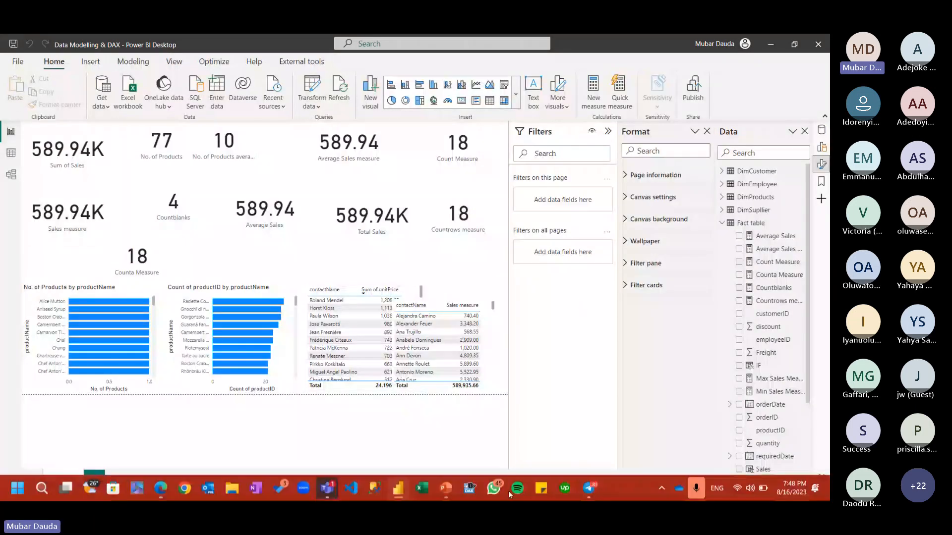
left_click(445, 488)
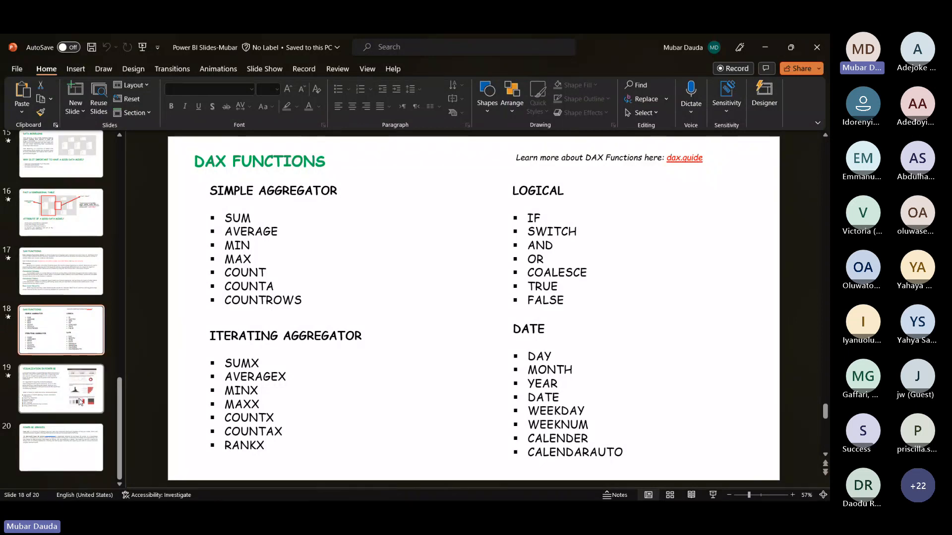
left_click(44, 382)
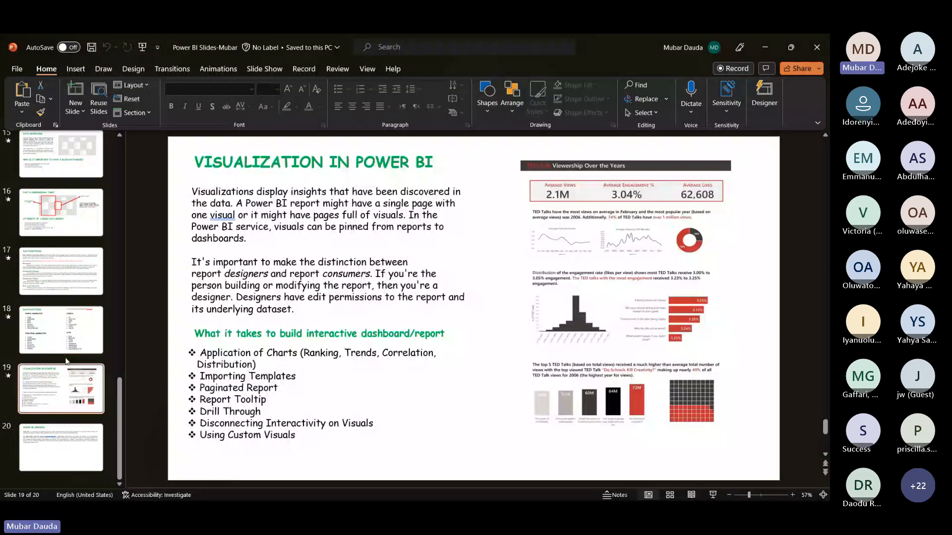
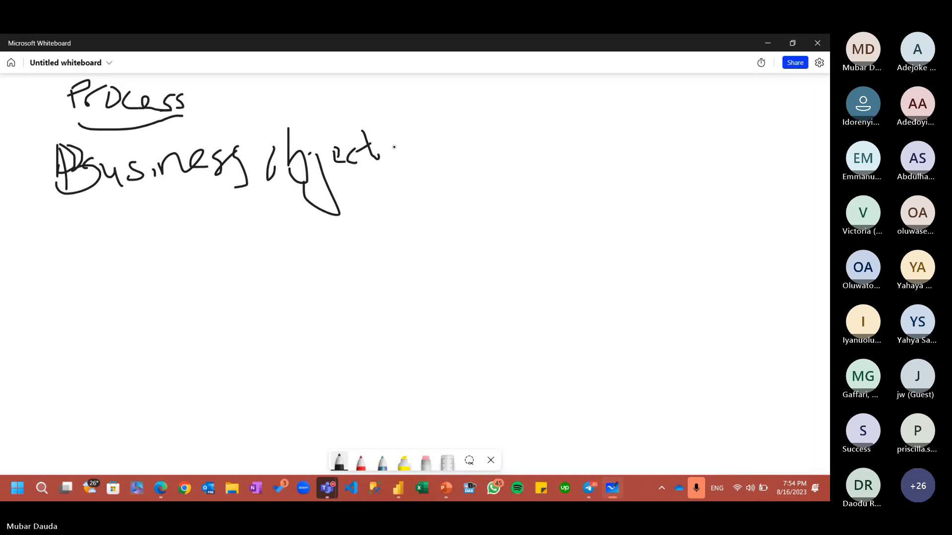
In Microsoft Whiteboard, finish handwriting "Business objective" below the Process heading and underline it
left_click(392, 152)
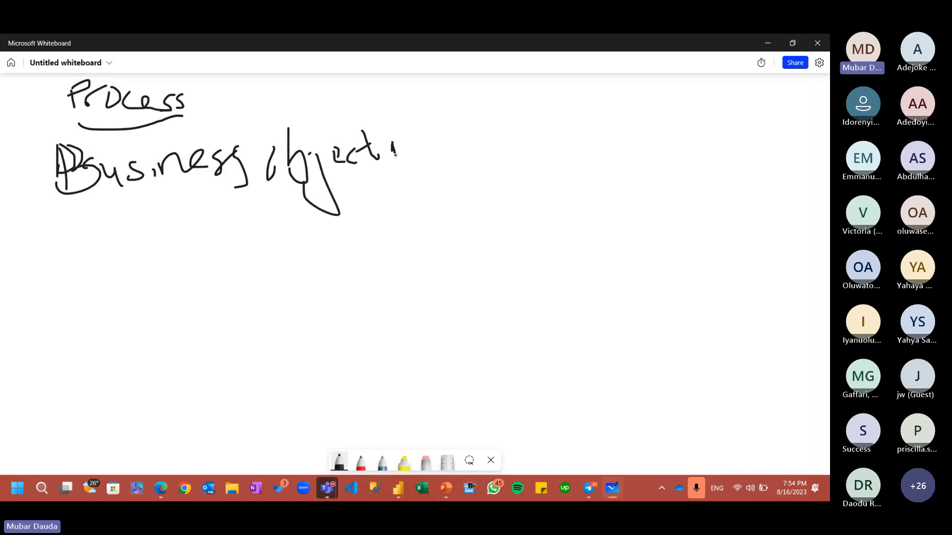
mouse_move(430, 145)
left_mouse_down()
mouse_move(425, 151)
mouse_move(443, 162)
mouse_move(428, 155)
left_mouse_up()
left_click_drag(64, 209, 457, 171)
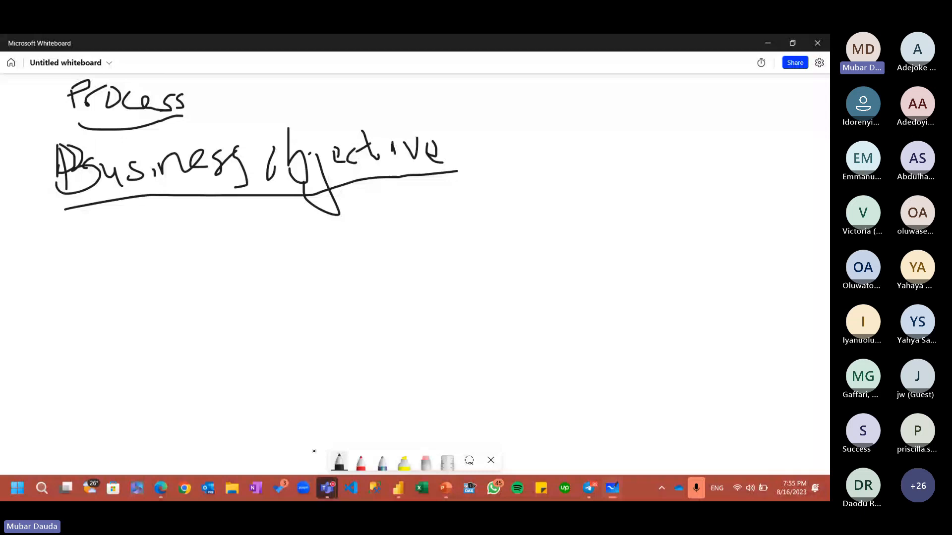
Handwrite "Think of Grid" in black beside the "Business objective" heading on the whiteboard
left_click(327, 488)
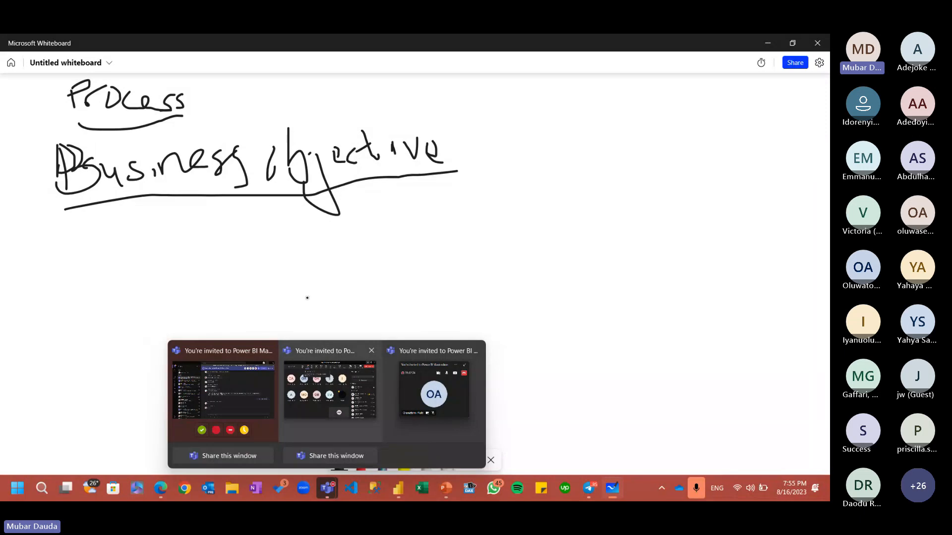
mouse_move(444, 488)
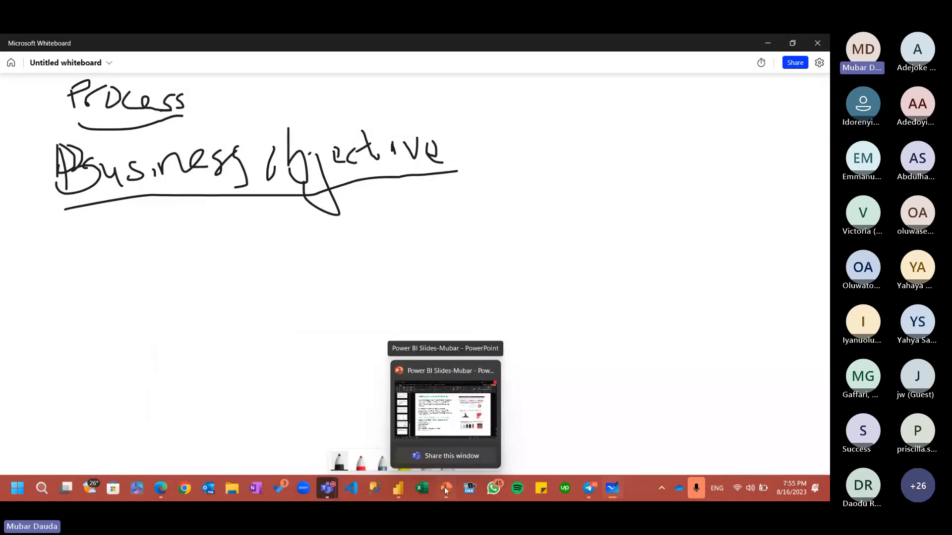
mouse_move(539, 138)
left_mouse_down()
mouse_move(543, 169)
mouse_move(545, 138)
left_mouse_up()
mouse_move(557, 132)
left_mouse_down()
mouse_move(570, 183)
mouse_move(588, 187)
left_mouse_up()
mouse_move(595, 167)
left_mouse_down()
mouse_move(599, 184)
mouse_move(610, 167)
mouse_move(629, 183)
left_mouse_up()
left_click_drag(632, 132, 639, 172)
mouse_move(646, 134)
left_mouse_down()
mouse_move(659, 171)
mouse_move(683, 159)
mouse_move(727, 212)
mouse_move(724, 180)
left_mouse_up()
left_click_drag(758, 145, 756, 159)
mouse_move(764, 160)
left_mouse_down()
mouse_move(765, 174)
mouse_move(778, 157)
mouse_move(802, 156)
left_mouse_up()
left_click_drag(797, 123, 801, 166)
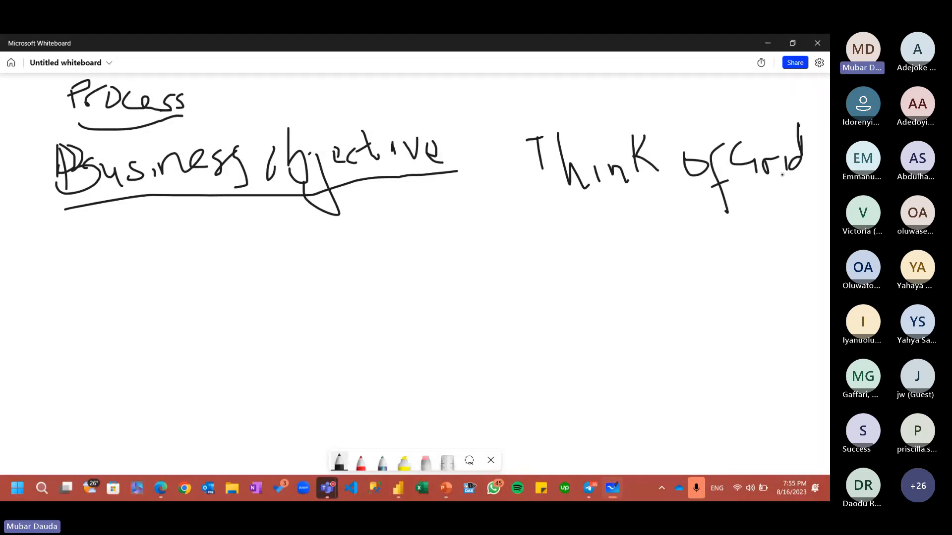
Add a red circled 1 above "Think of Grid" and erase the misdrawn red mark beside it
left_click(361, 462)
mouse_move(597, 100)
left_mouse_down()
mouse_move(626, 113)
mouse_move(579, 115)
left_mouse_up()
left_click_drag(668, 97, 669, 112)
left_click_drag(662, 89, 660, 92)
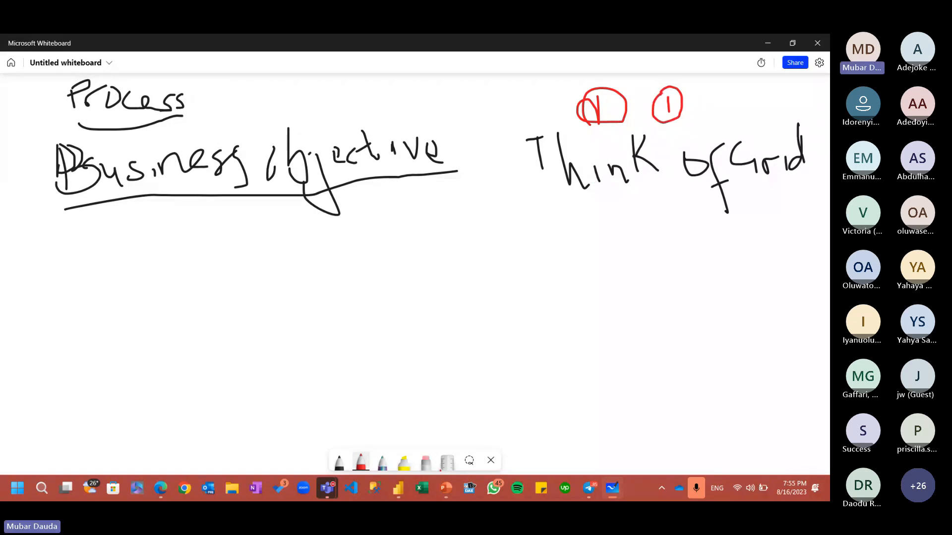
left_click(425, 462)
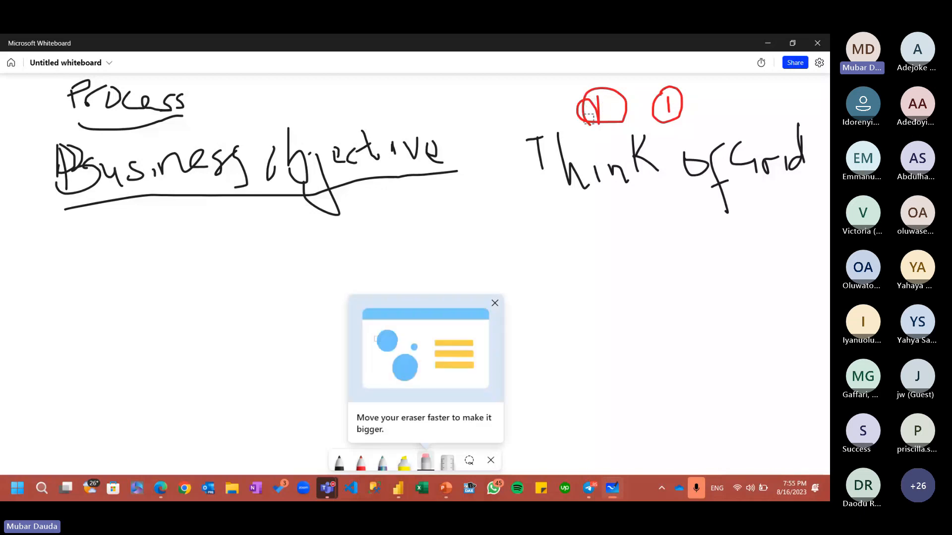
mouse_move(589, 102)
left_mouse_down()
mouse_move(577, 95)
mouse_move(623, 93)
mouse_move(598, 89)
left_mouse_up()
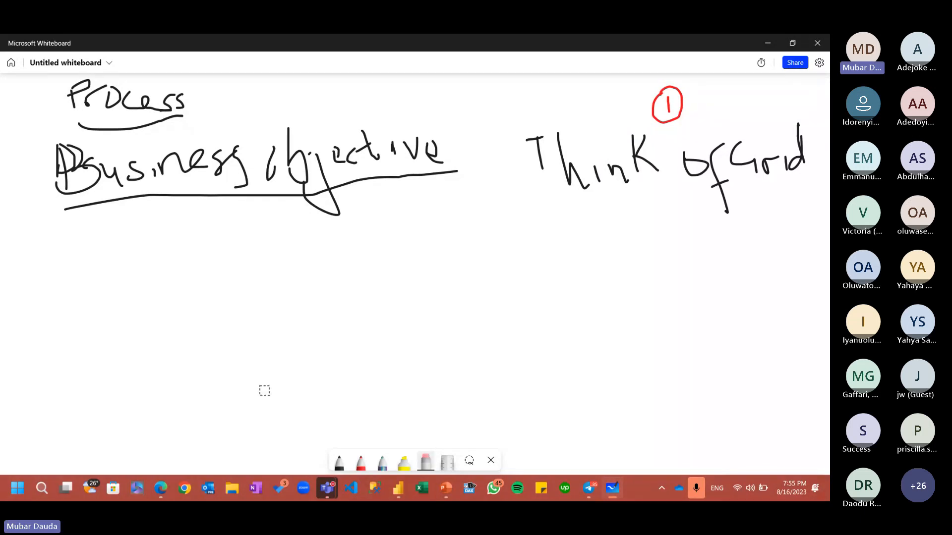
Sketch a red report layout below "Business objective": an outer frame, a header band, two side-by-side panels and a small box in one panel
left_click(361, 462)
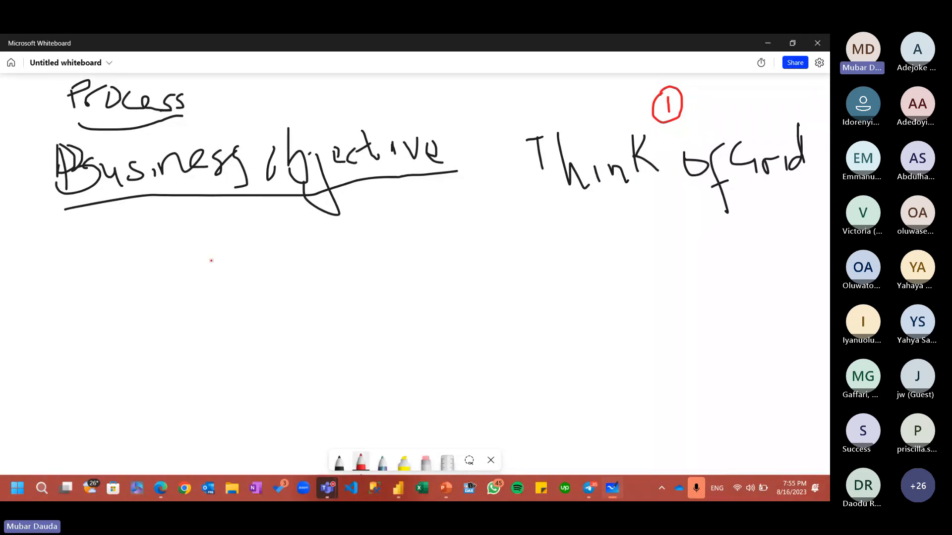
left_click_drag(111, 238, 108, 343)
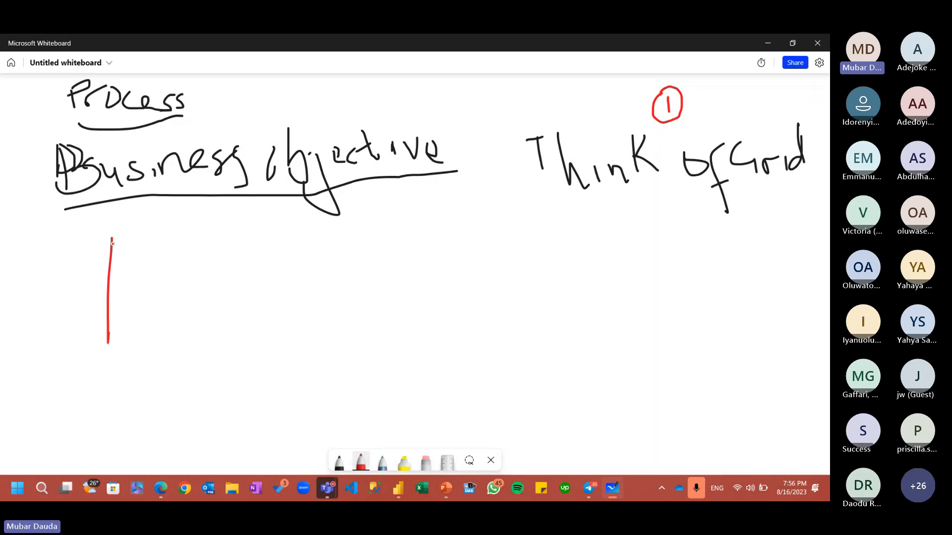
mouse_move(112, 237)
left_mouse_down()
mouse_move(327, 224)
mouse_move(339, 380)
mouse_move(110, 419)
mouse_move(109, 333)
left_mouse_up()
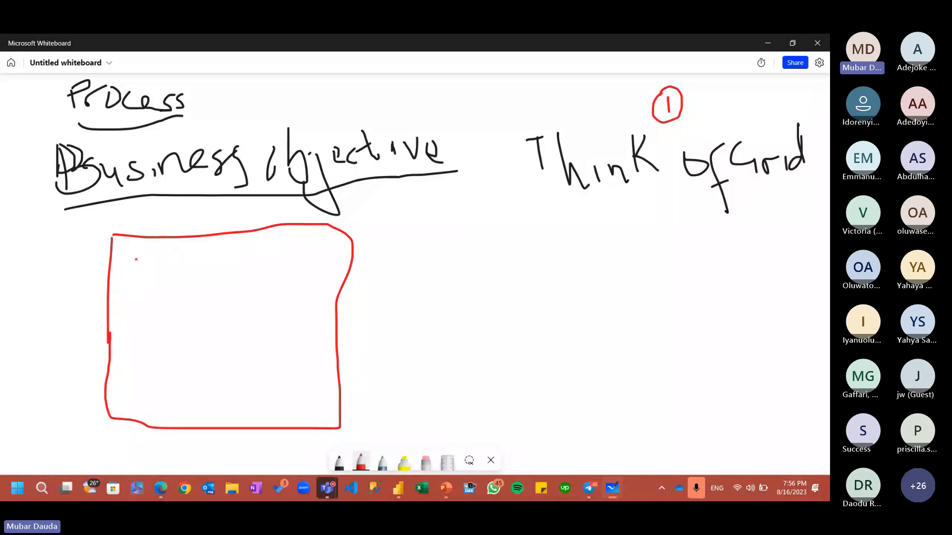
left_click_drag(124, 256, 159, 288)
left_click_drag(160, 288, 109, 260)
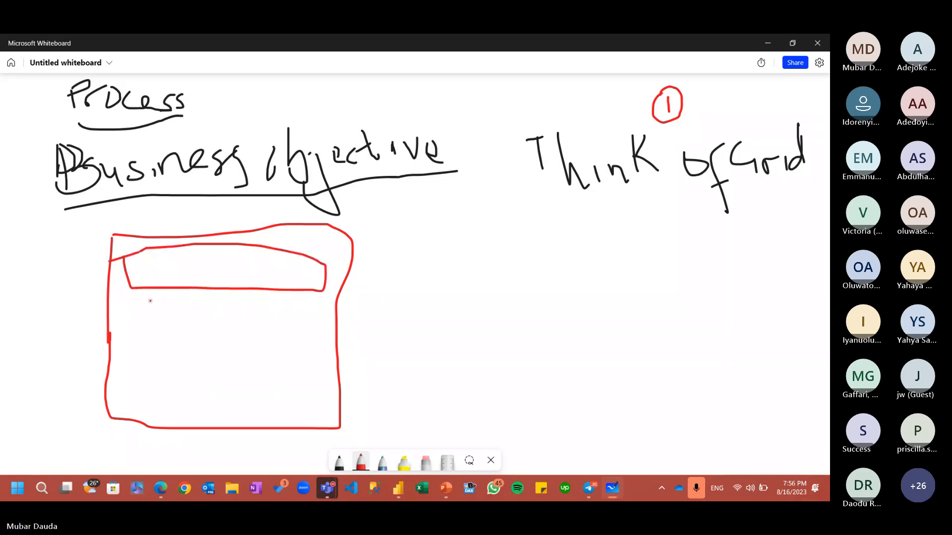
left_click_drag(150, 301, 147, 302)
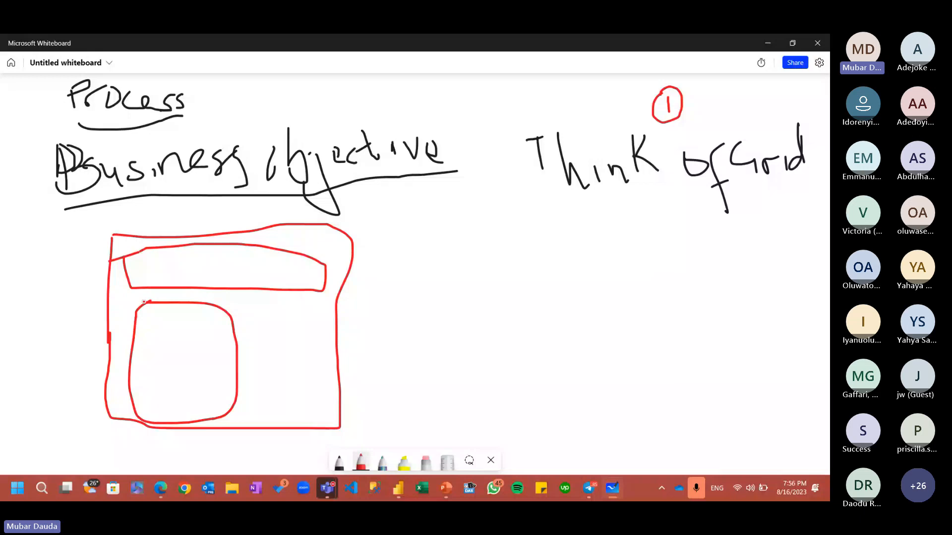
left_click_drag(233, 303, 252, 407)
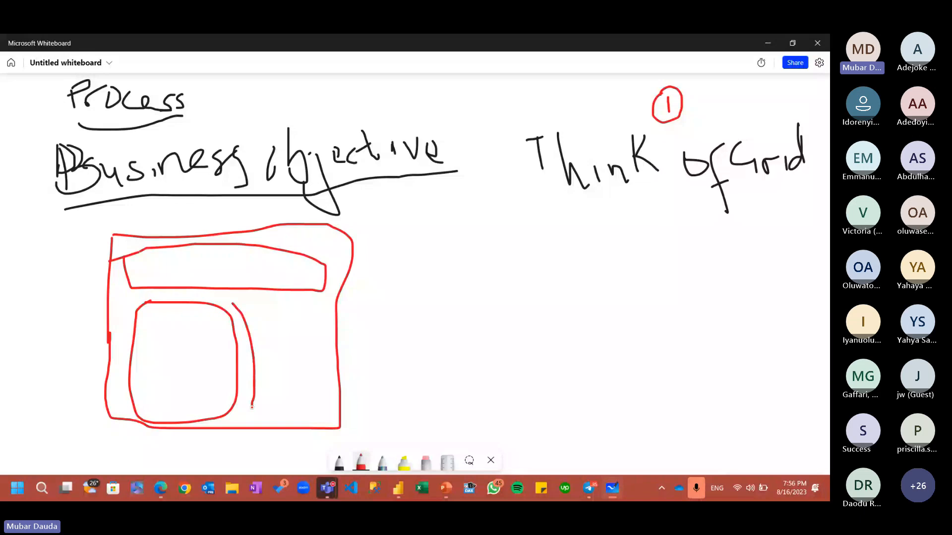
left_click_drag(242, 303, 252, 410)
left_click_drag(155, 342, 146, 367)
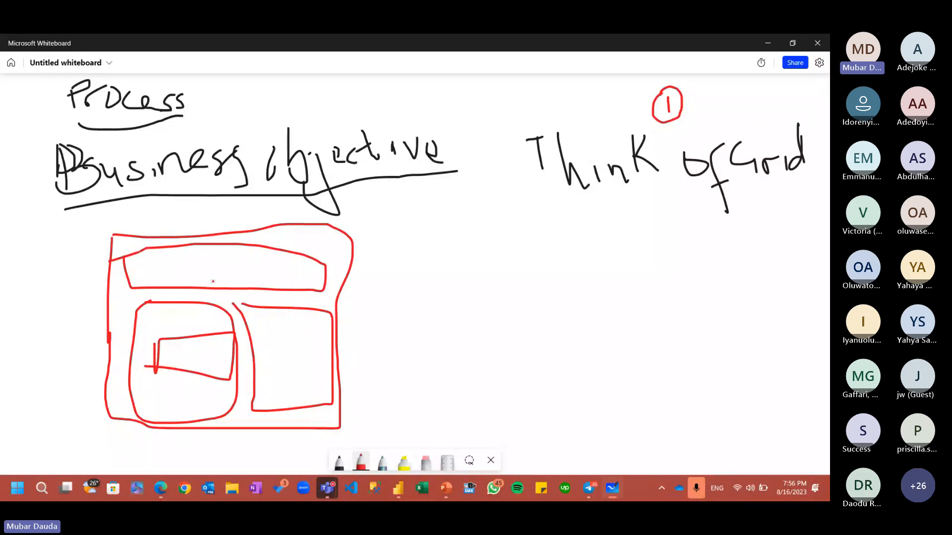
Switch to PowerPoint, examine the example dashboard picture on the Visualization in Power BI slide, and return to Microsoft Whiteboard
mouse_move(402, 491)
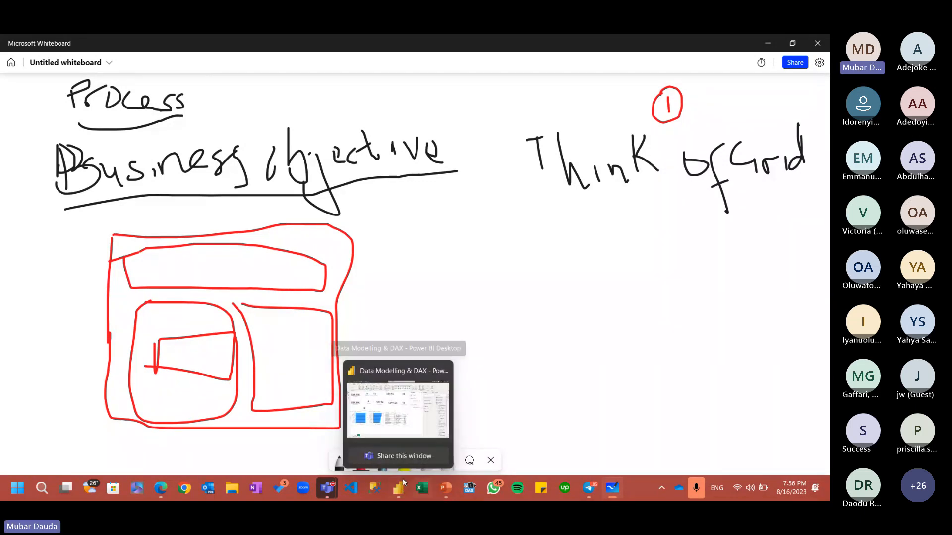
left_click(440, 489)
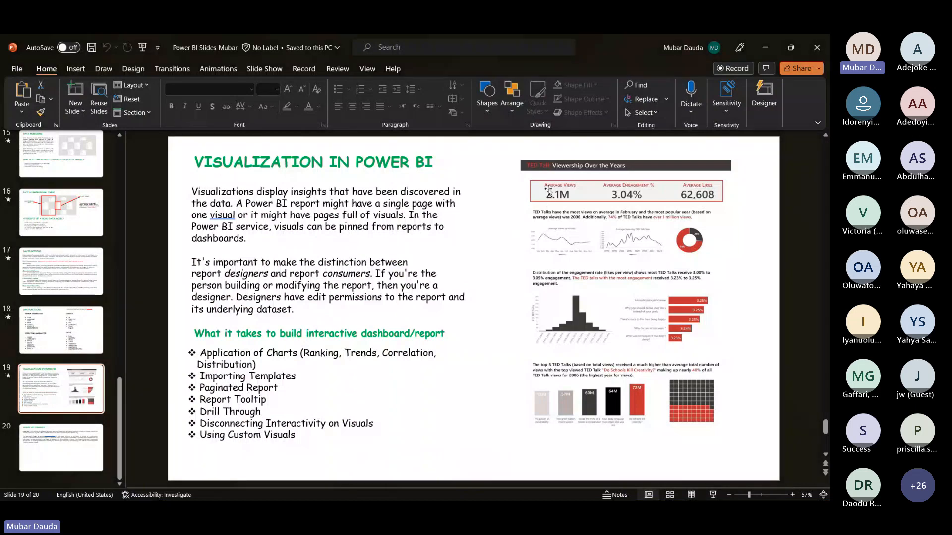
left_click(605, 213)
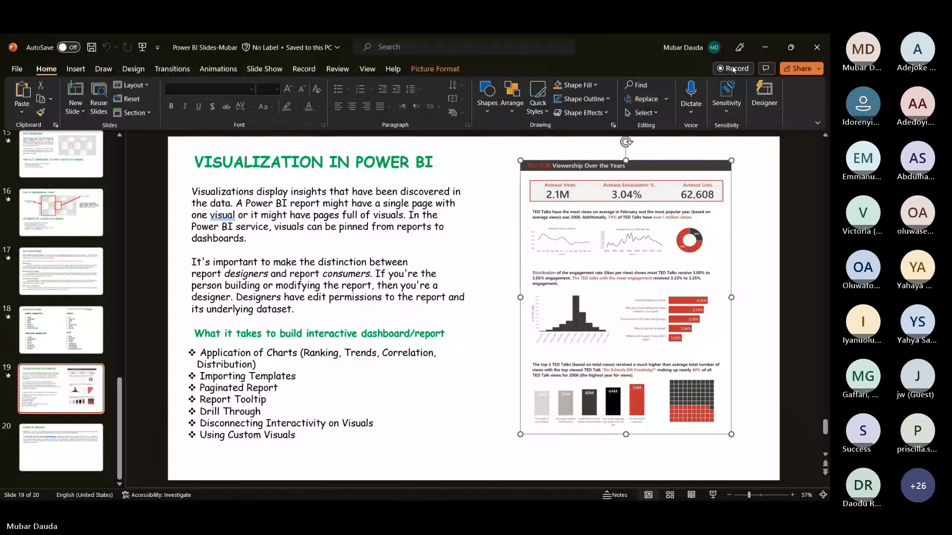
left_click(759, 47)
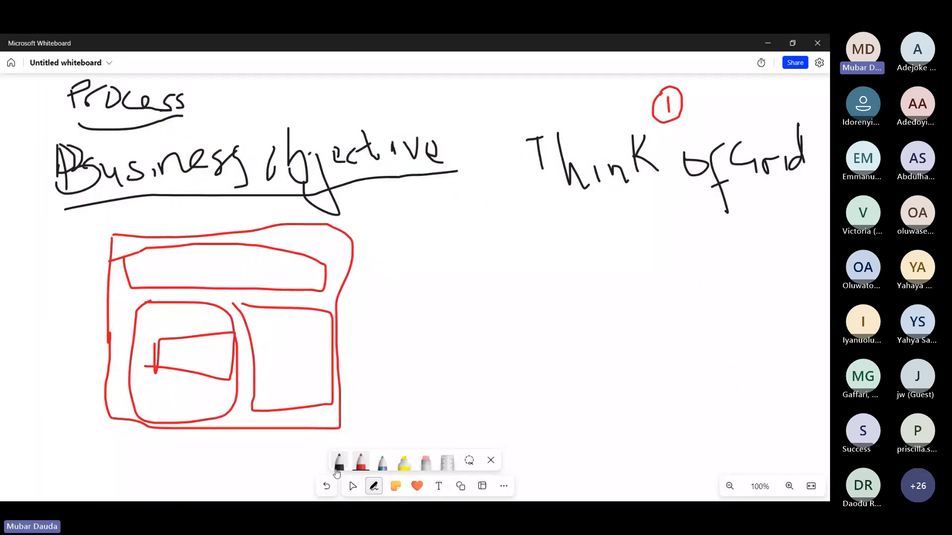
Handwrite "Application of charts" in black below "Think of Grid"
left_click(340, 463)
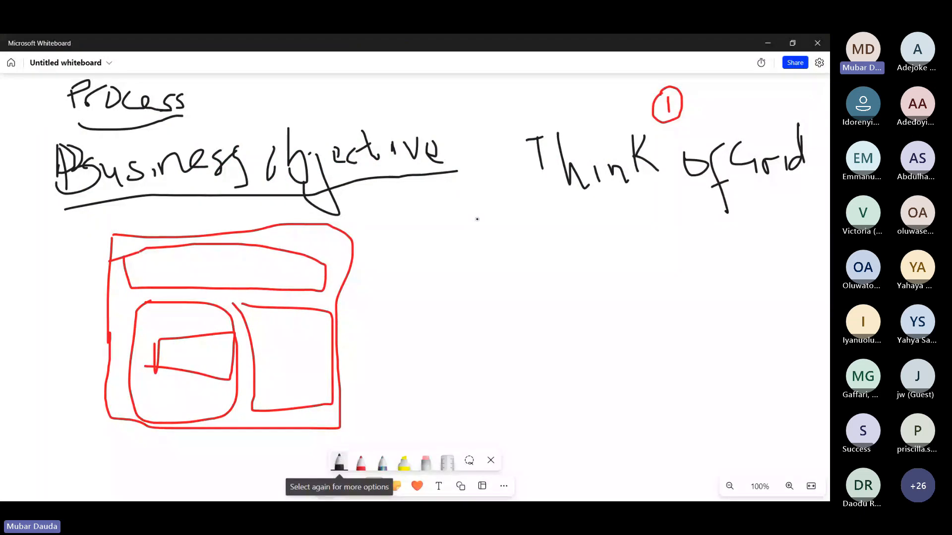
mouse_move(469, 248)
left_mouse_down()
mouse_move(499, 246)
mouse_move(490, 232)
mouse_move(507, 263)
mouse_move(511, 248)
mouse_move(534, 258)
left_mouse_up()
mouse_move(535, 231)
left_mouse_down()
mouse_move(536, 243)
mouse_move(607, 243)
left_mouse_up()
mouse_move(621, 198)
left_mouse_down()
mouse_move(623, 247)
mouse_move(630, 219)
mouse_move(640, 242)
mouse_move(695, 228)
mouse_move(723, 242)
left_mouse_up()
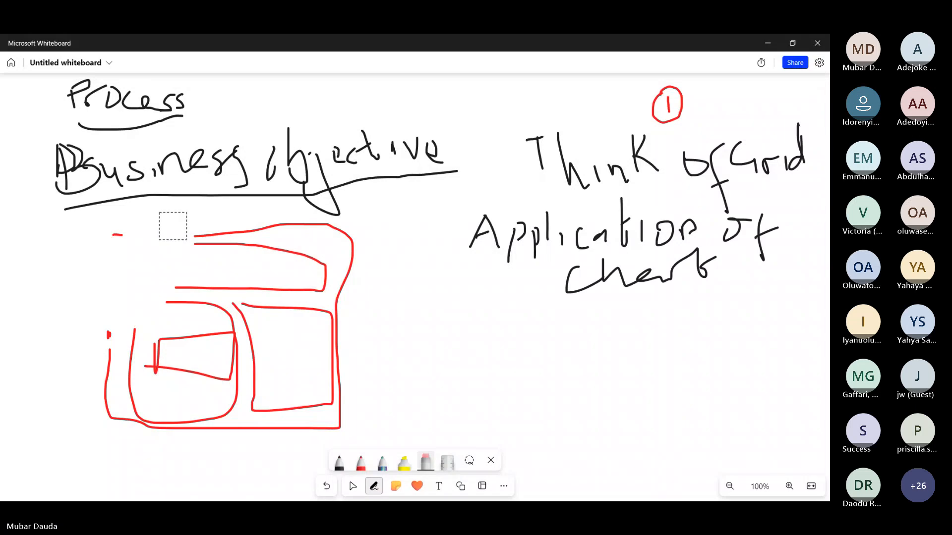
Erase the red layout sketch and draw a black outline around "Application of charts"
mouse_move(172, 225)
left_mouse_down()
mouse_move(212, 235)
mouse_move(309, 292)
mouse_move(336, 382)
mouse_move(332, 427)
mouse_move(329, 416)
mouse_move(294, 431)
mouse_move(236, 389)
mouse_move(263, 319)
mouse_move(98, 410)
mouse_move(125, 406)
left_mouse_up()
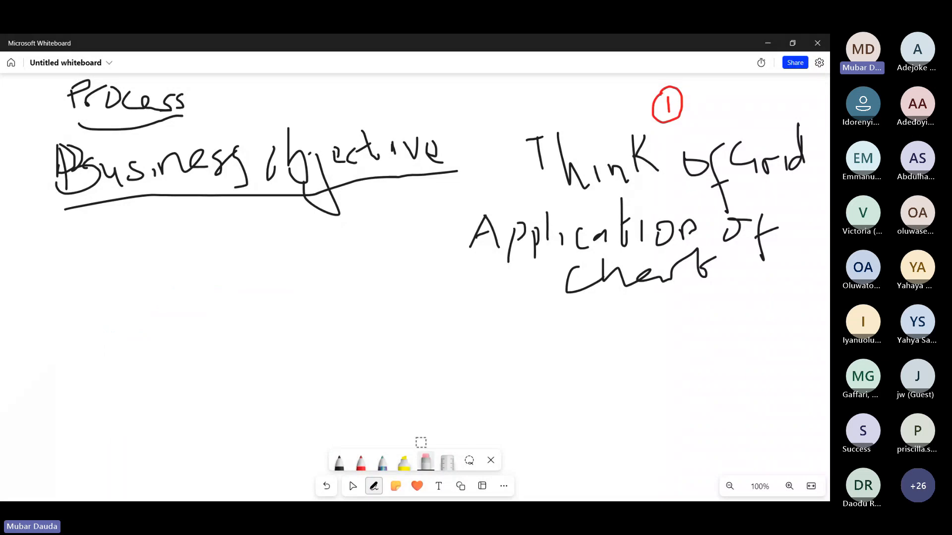
left_click(339, 462)
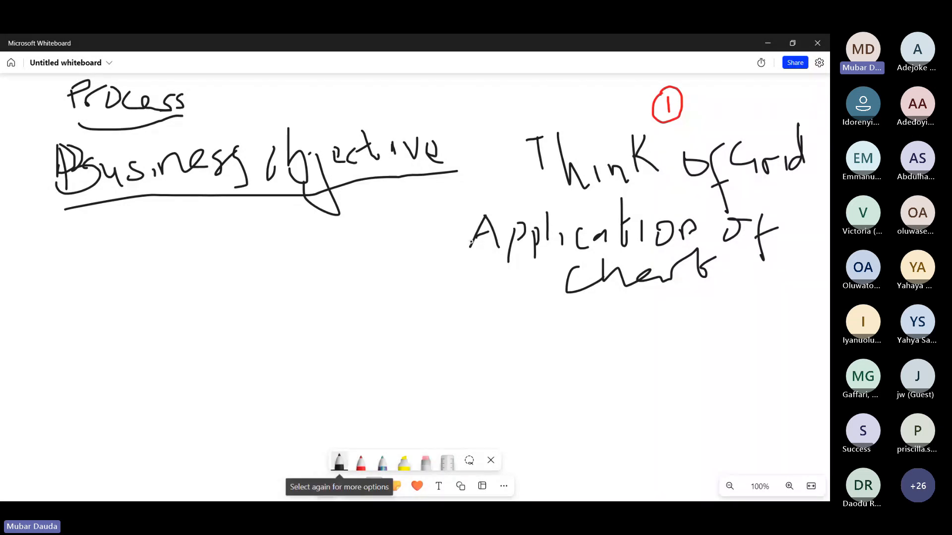
mouse_move(478, 191)
left_mouse_down()
mouse_move(443, 214)
mouse_move(793, 228)
mouse_move(576, 219)
mouse_move(474, 195)
left_mouse_up()
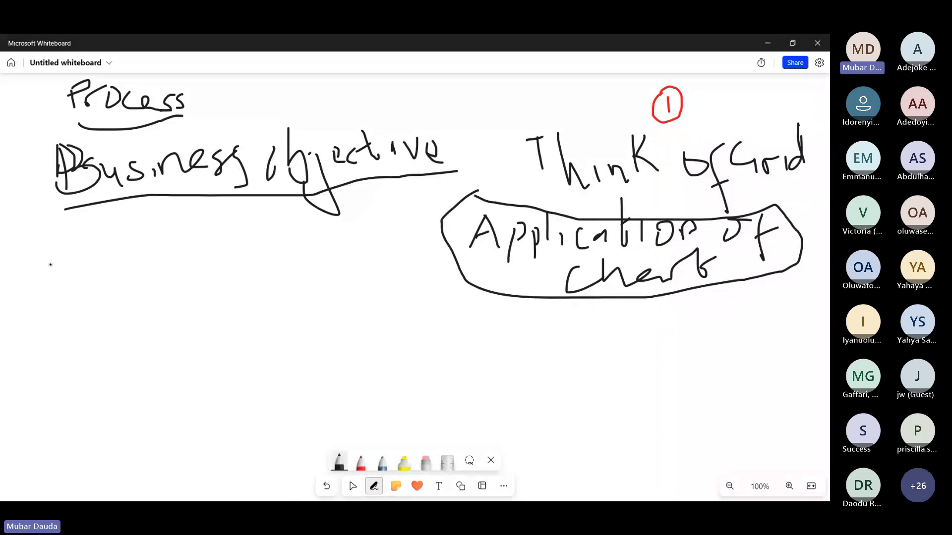
Handwrite "- Ranking" in black below "Business objective" and draw a long vertical divider line beside it
mouse_move(33, 253)
left_mouse_down()
mouse_move(55, 252)
mouse_move(55, 282)
left_mouse_up()
mouse_move(65, 244)
left_mouse_down()
mouse_move(87, 246)
mouse_move(90, 275)
mouse_move(132, 278)
left_mouse_up()
left_click_drag(141, 242, 140, 274)
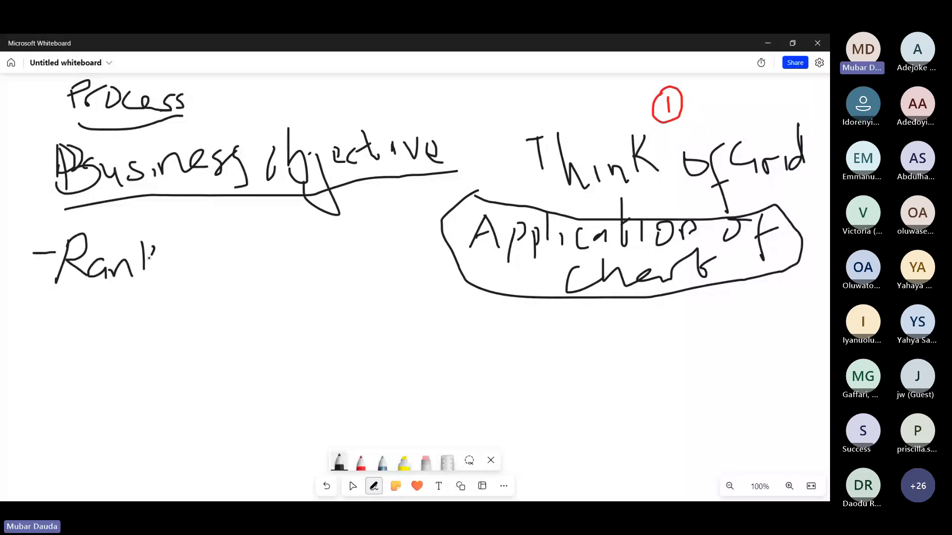
mouse_move(158, 243)
left_mouse_down()
mouse_move(171, 276)
mouse_move(187, 267)
mouse_move(173, 291)
left_mouse_up()
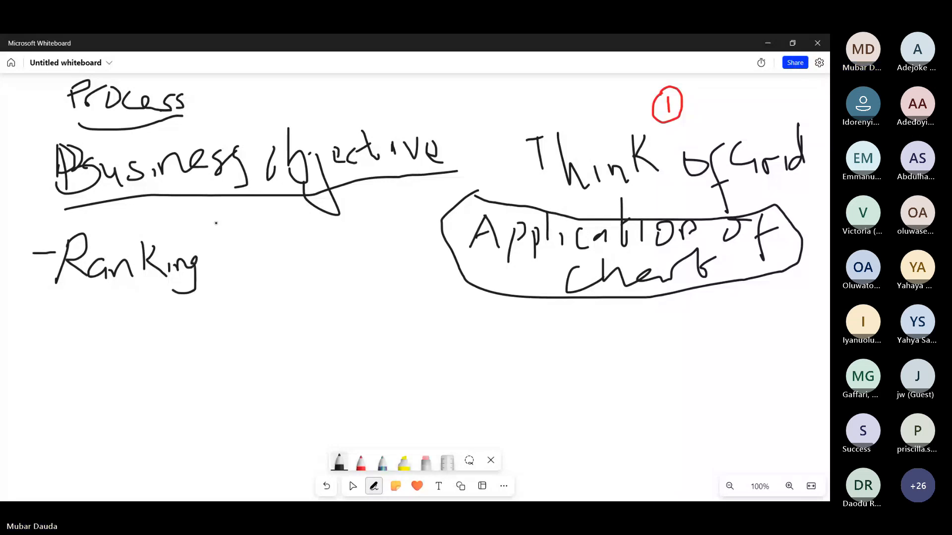
left_click(219, 275)
left_click_drag(218, 222, 223, 485)
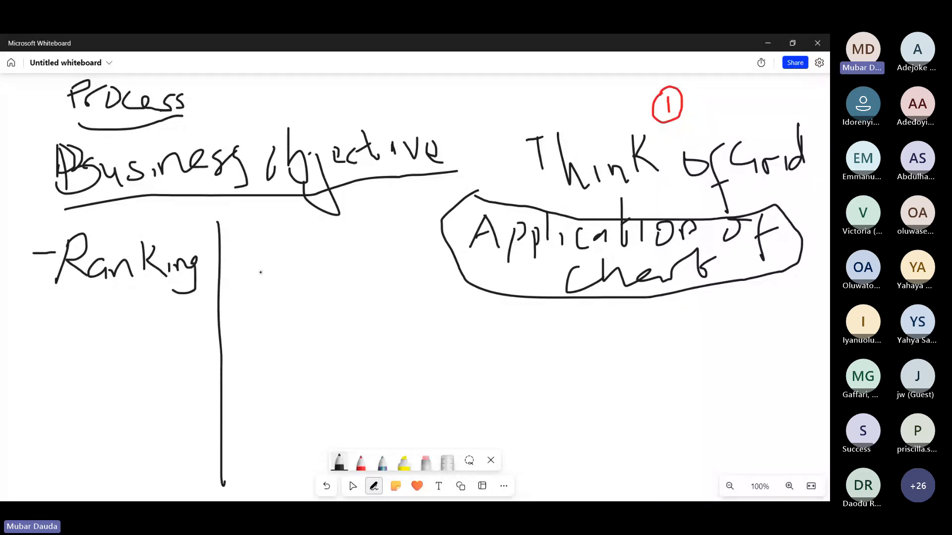
Draw a large black frame around the "Think of Grid" and "Application of charts" notes
left_click_drag(476, 174, 491, 331)
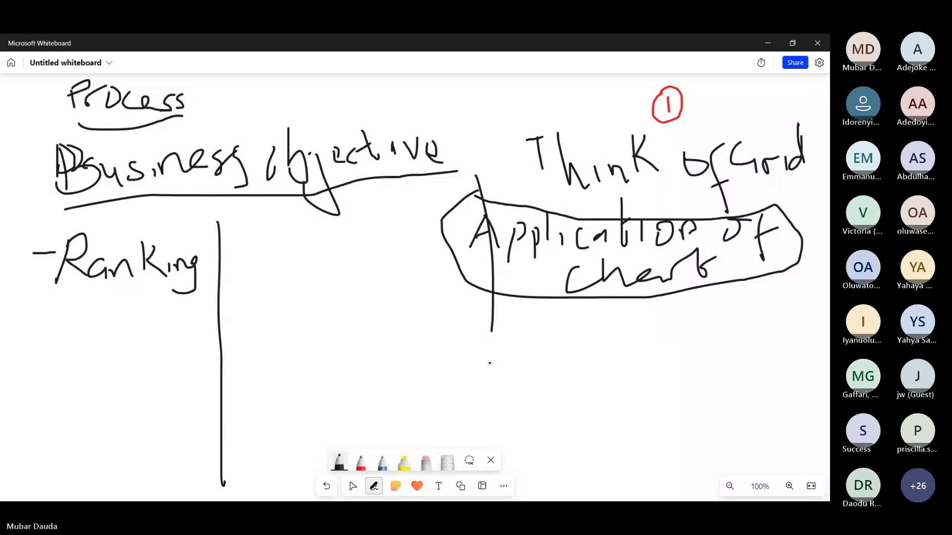
mouse_move(489, 363)
left_mouse_down()
mouse_move(729, 421)
mouse_move(827, 412)
left_mouse_up()
mouse_move(477, 176)
left_mouse_down()
mouse_move(480, 116)
mouse_move(593, 115)
mouse_move(659, 74)
mouse_move(802, 105)
left_mouse_up()
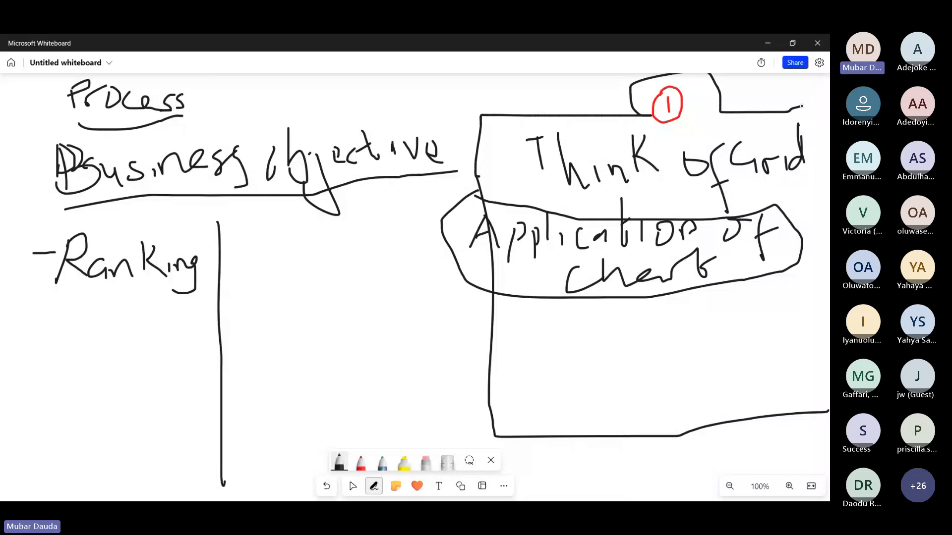
Add a red circled 2 and a red circled 1 above "Application of charts"
left_click(360, 465)
left_click_drag(655, 189, 678, 202)
mouse_move(665, 182)
left_mouse_down()
mouse_move(644, 190)
mouse_move(681, 204)
left_mouse_up()
left_click_drag(681, 204, 659, 181)
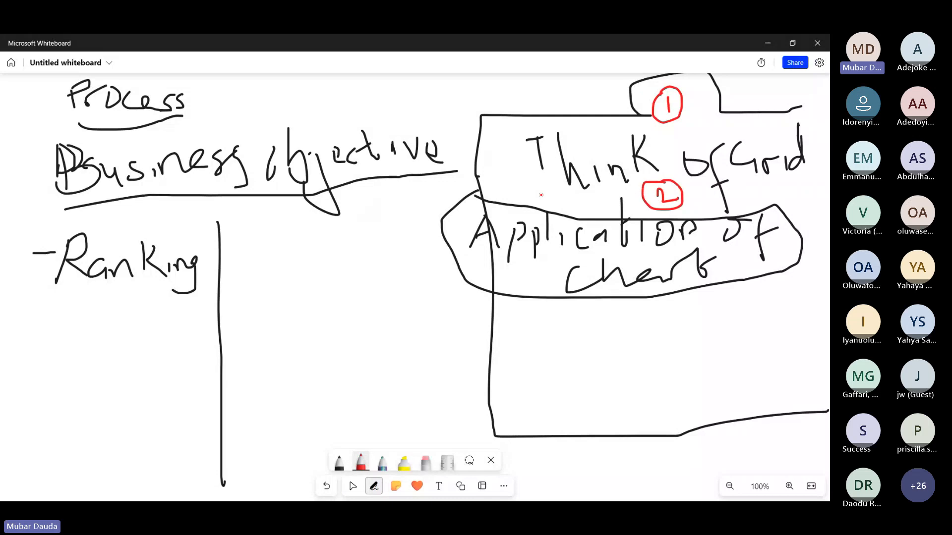
left_click_drag(533, 187, 534, 201)
left_click_drag(524, 188, 551, 208)
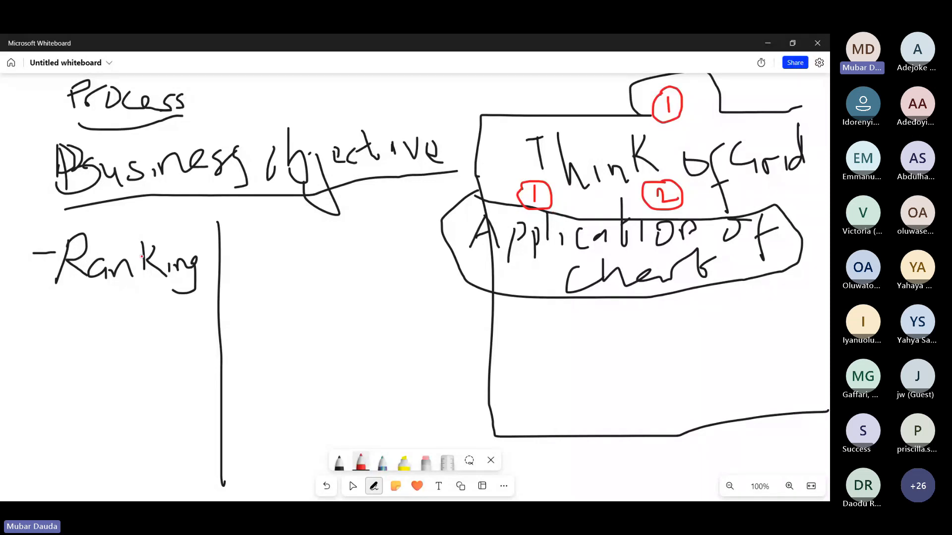
Handwrite "Bar", "Column" and "Cluster" in black across the divider from "Ranking"
left_click(341, 466)
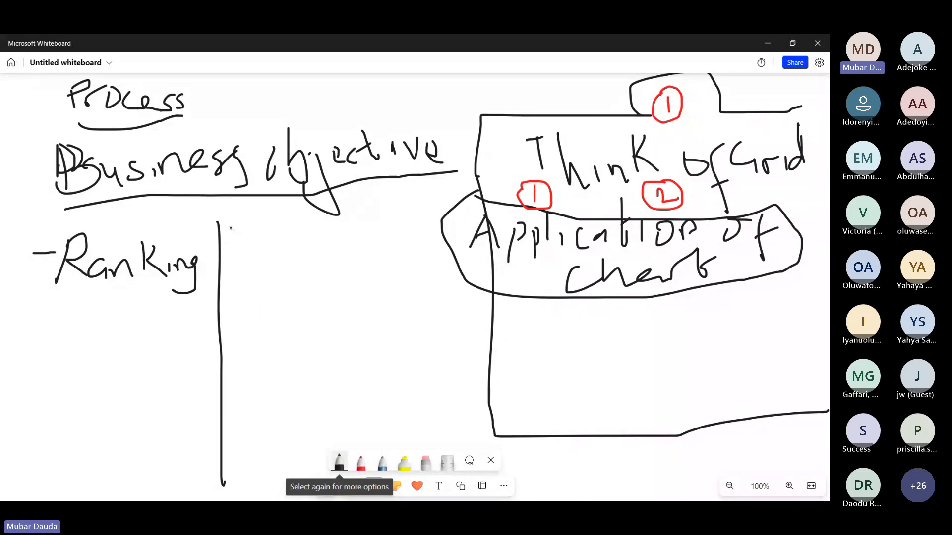
mouse_move(230, 228)
left_mouse_down()
mouse_move(234, 245)
mouse_move(273, 251)
mouse_move(290, 235)
left_mouse_up()
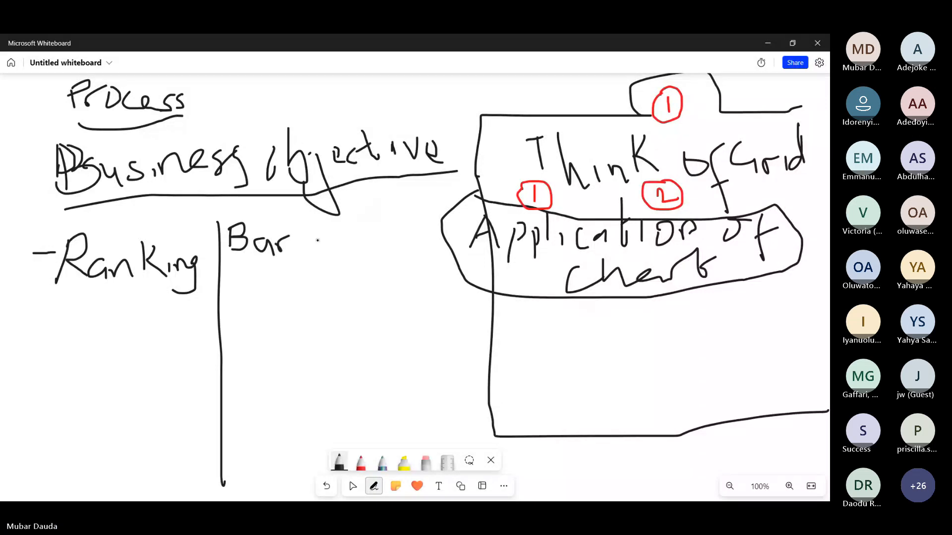
mouse_move(315, 231)
left_mouse_down()
mouse_move(327, 250)
mouse_move(331, 237)
mouse_move(377, 243)
left_mouse_up()
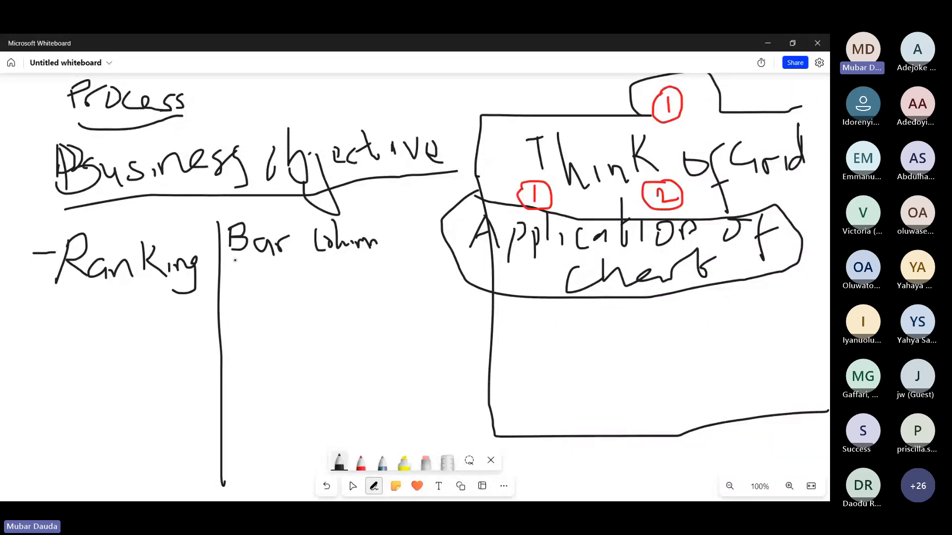
left_click_drag(239, 264, 236, 281)
mouse_move(244, 262)
left_mouse_down()
mouse_move(246, 283)
mouse_move(283, 274)
mouse_move(304, 286)
left_mouse_up()
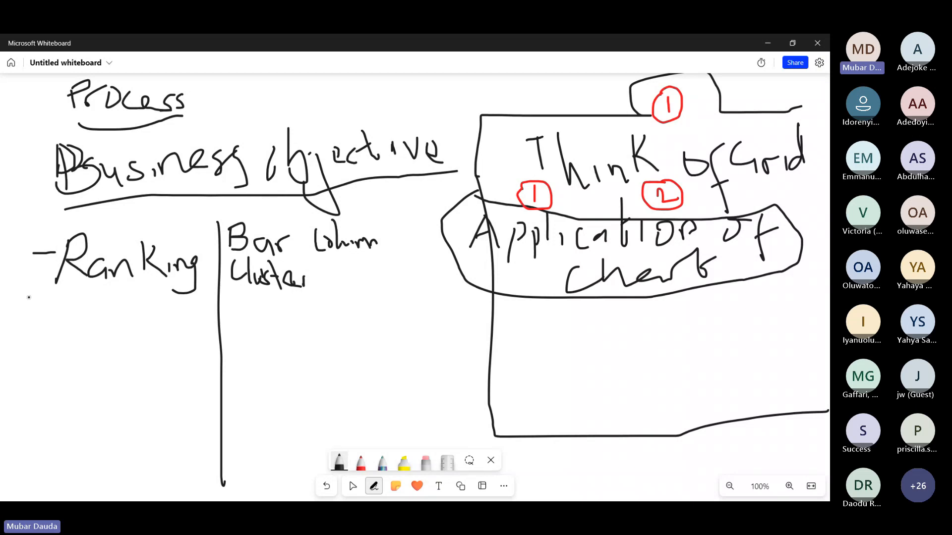
Handwrite "- Trend" below "Ranking" and "Line, Area" across the divider from it
mouse_move(14, 303)
left_mouse_down()
mouse_move(38, 302)
mouse_move(54, 323)
mouse_move(84, 289)
mouse_move(70, 318)
mouse_move(81, 302)
mouse_move(94, 320)
mouse_move(156, 318)
left_mouse_up()
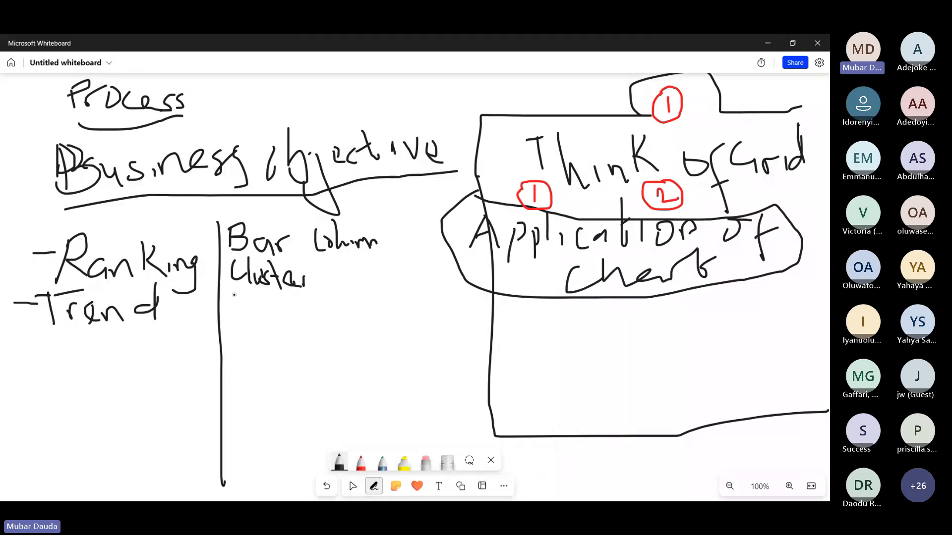
left_click_drag(231, 293, 238, 303)
left_click_drag(248, 300, 248, 306)
left_click_drag(252, 304, 280, 307)
mouse_move(292, 294)
left_mouse_down()
mouse_move(323, 296)
mouse_move(298, 316)
mouse_move(335, 299)
mouse_move(333, 314)
mouse_move(363, 313)
left_mouse_up()
left_click(283, 307)
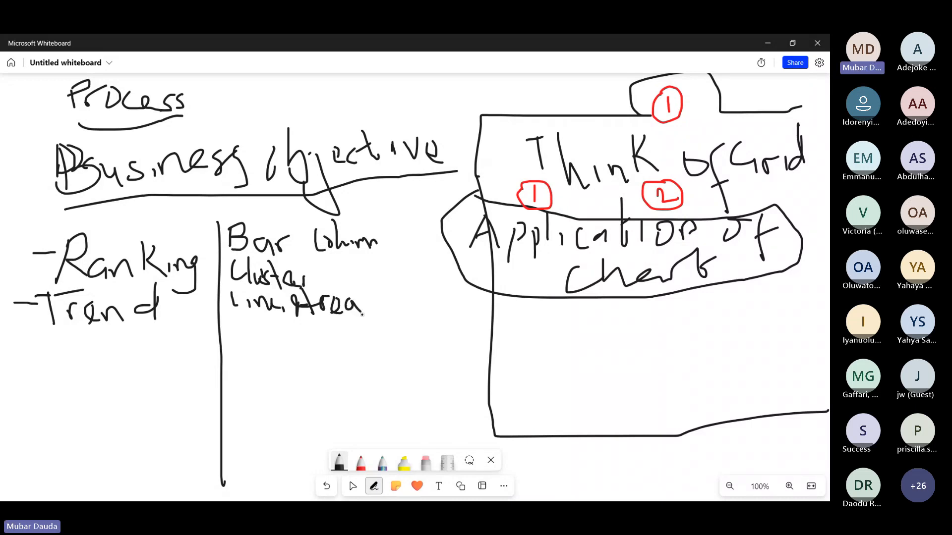
Handwrite "Combo" in black after "Line, Area" in the "Trend" row
left_click(365, 311)
mouse_move(386, 289)
left_mouse_down()
mouse_move(381, 310)
mouse_move(417, 309)
mouse_move(424, 297)
mouse_move(441, 311)
mouse_move(432, 314)
mouse_move(448, 310)
left_mouse_up()
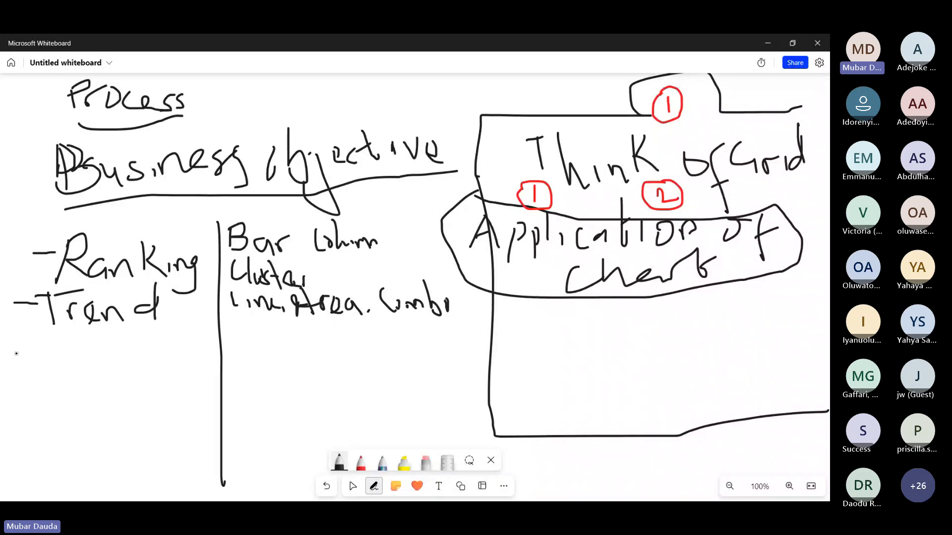
Handwrite "- Geography" below "Trend" and "Map" across the divider from it
left_click_drag(16, 354, 36, 354)
mouse_move(58, 336)
left_mouse_down()
mouse_move(50, 341)
mouse_move(92, 359)
mouse_move(85, 354)
mouse_move(103, 375)
mouse_move(87, 378)
left_mouse_up()
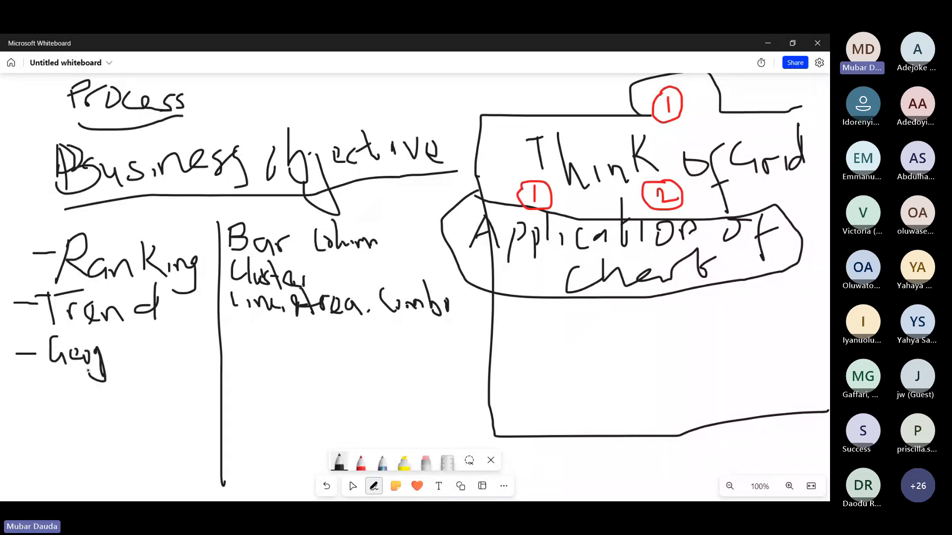
mouse_move(102, 347)
left_mouse_down()
mouse_move(88, 372)
mouse_move(111, 368)
mouse_move(120, 353)
mouse_move(130, 369)
mouse_move(136, 348)
mouse_move(168, 363)
left_mouse_up()
left_click_drag(171, 344, 172, 376)
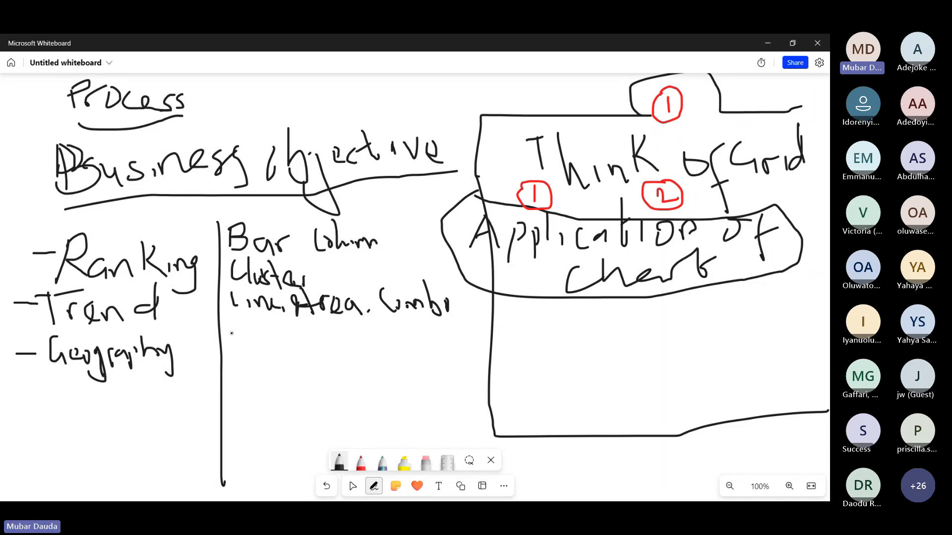
left_click_drag(230, 350, 268, 350)
left_click_drag(272, 345, 281, 378)
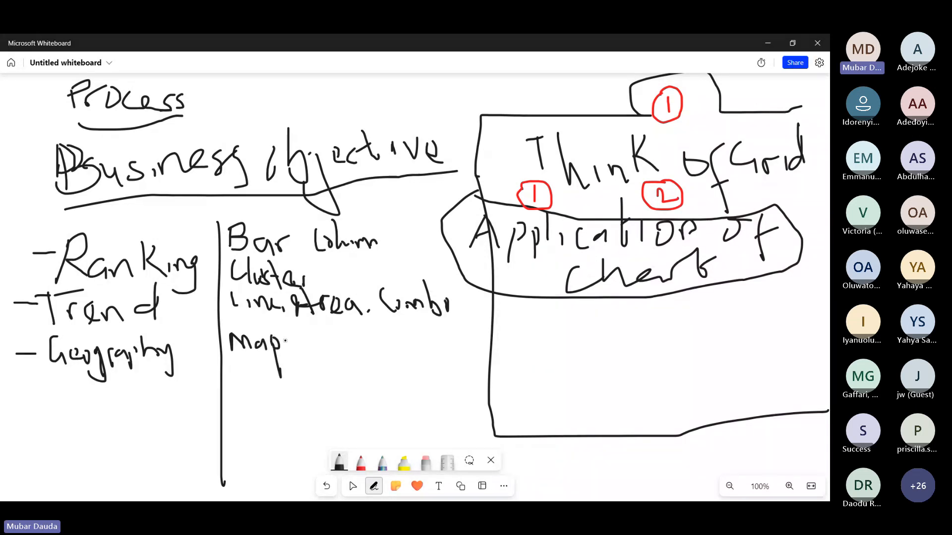
Switch to the Teams meeting window, read the recent meeting chat messages, and return to the whiteboard
mouse_move(416, 499)
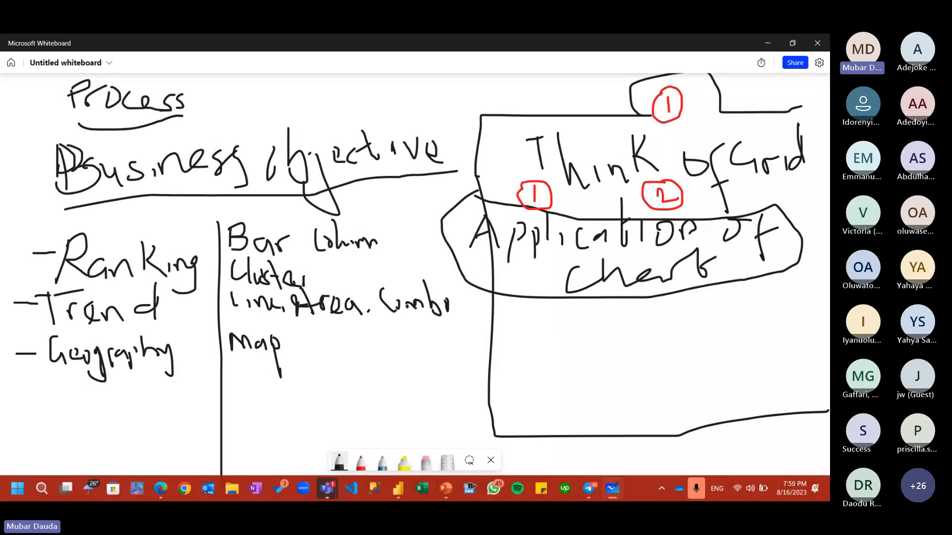
mouse_move(326, 491)
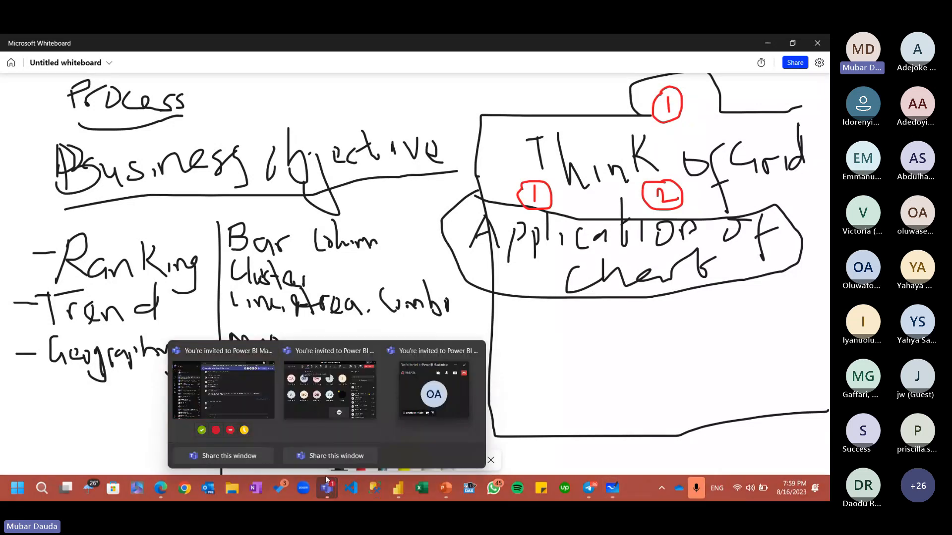
left_click(327, 418)
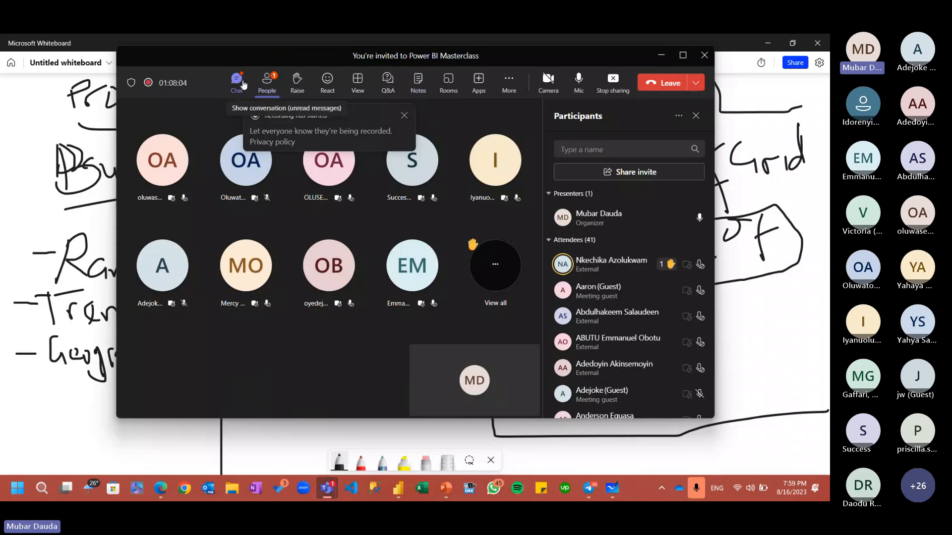
left_click(237, 82)
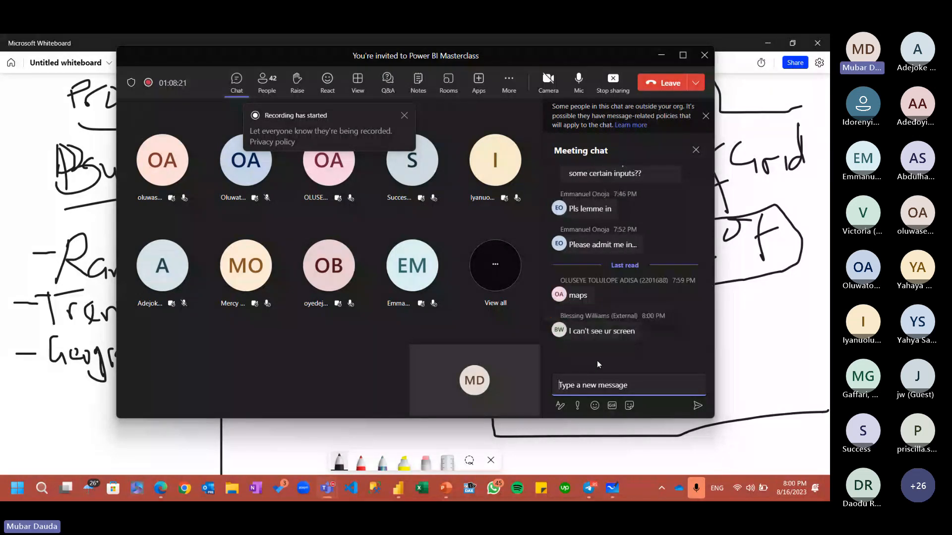
mouse_move(576, 316)
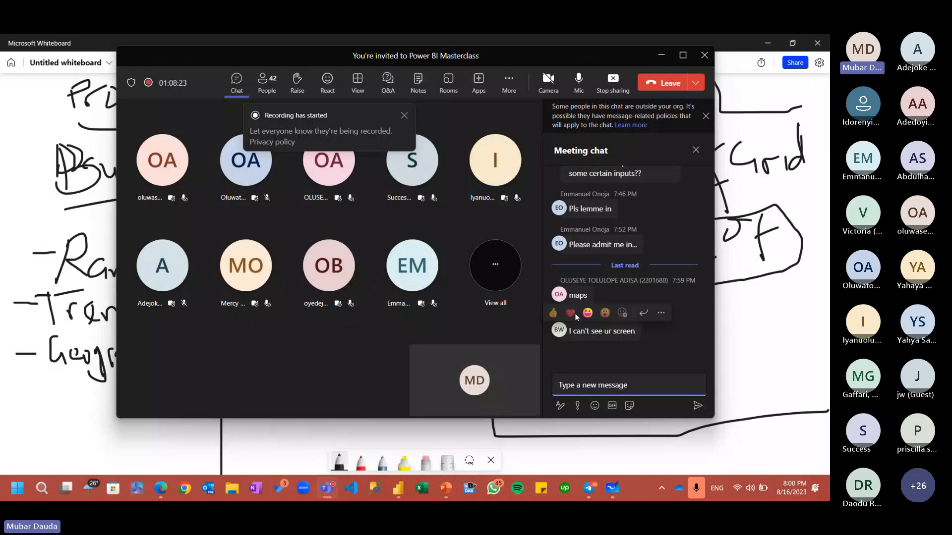
left_click(661, 55)
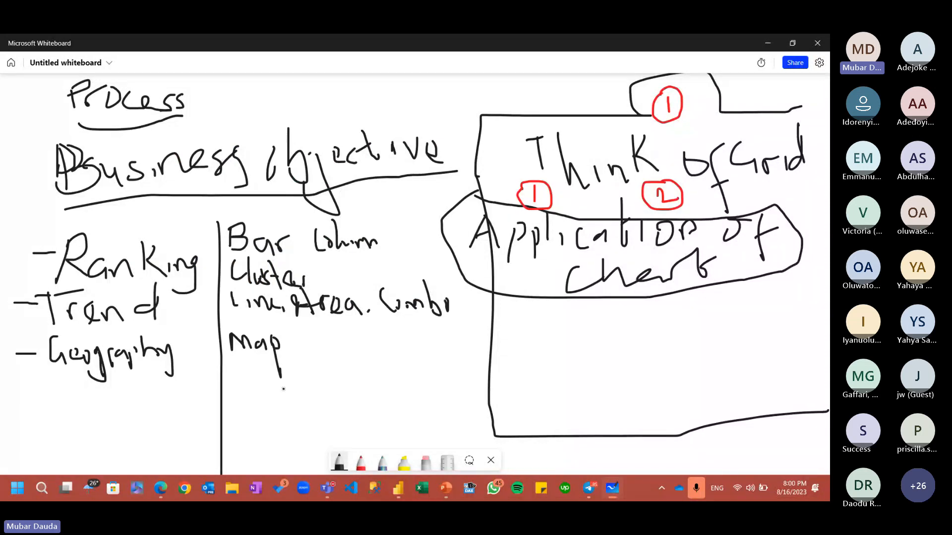
Handwrite "- Distribution" below "Geography" and the abbreviated "& Corr" for correlation beneath it
left_click_drag(18, 391, 57, 397)
left_click_drag(58, 375, 59, 391)
left_click_drag(50, 392, 86, 400)
mouse_move(104, 384)
left_mouse_down()
mouse_move(104, 403)
mouse_move(116, 391)
mouse_move(148, 410)
mouse_move(170, 404)
left_mouse_up()
mouse_move(177, 372)
left_mouse_down()
mouse_move(182, 419)
mouse_move(192, 391)
left_mouse_up()
left_click_drag(203, 396, 203, 411)
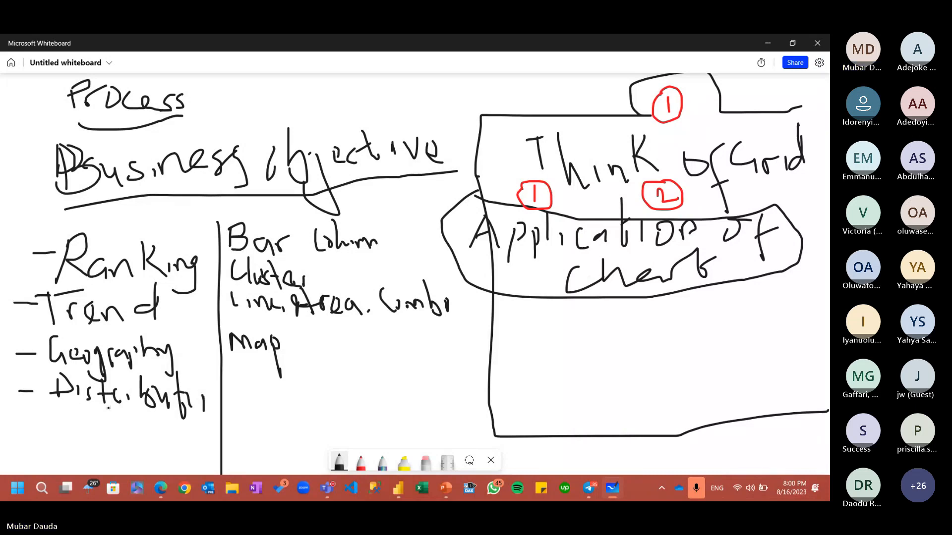
left_click(125, 415)
mouse_move(103, 410)
left_mouse_down()
mouse_move(110, 421)
mouse_move(208, 418)
left_mouse_up()
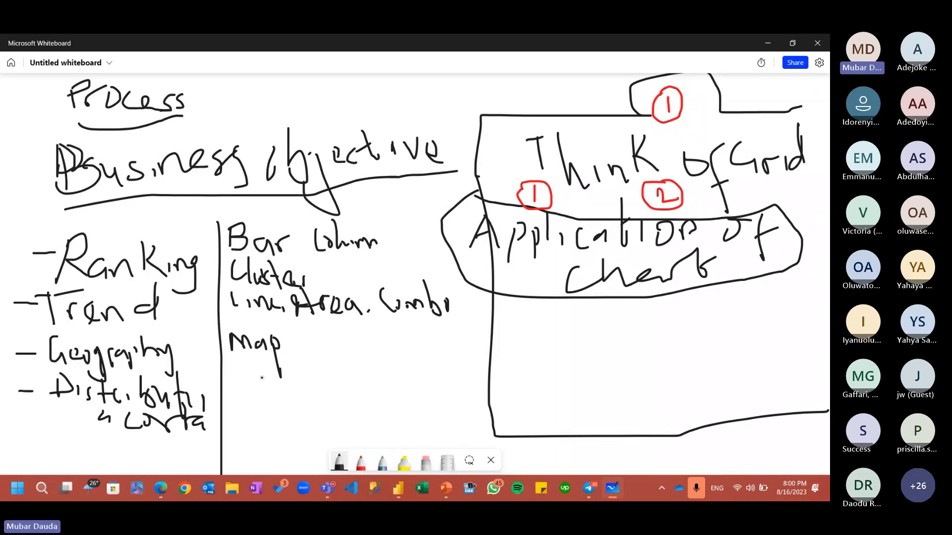
Handwrite "hist, scatter plot" across the divider from "Distribution"
mouse_move(233, 372)
left_mouse_down()
mouse_move(243, 397)
mouse_move(288, 402)
mouse_move(297, 383)
mouse_move(308, 403)
left_mouse_up()
left_click_drag(340, 377, 332, 397)
mouse_move(364, 383)
left_mouse_down()
mouse_move(363, 395)
mouse_move(374, 394)
left_mouse_up()
mouse_move(375, 361)
left_mouse_down()
mouse_move(377, 394)
mouse_move(384, 372)
mouse_move(389, 395)
mouse_move(398, 369)
mouse_move(410, 394)
mouse_move(414, 371)
mouse_move(428, 410)
left_mouse_up()
left_click_drag(427, 372, 437, 390)
left_click_drag(440, 382, 441, 375)
mouse_move(455, 365)
left_mouse_down()
mouse_move(457, 386)
mouse_move(451, 365)
left_mouse_up()
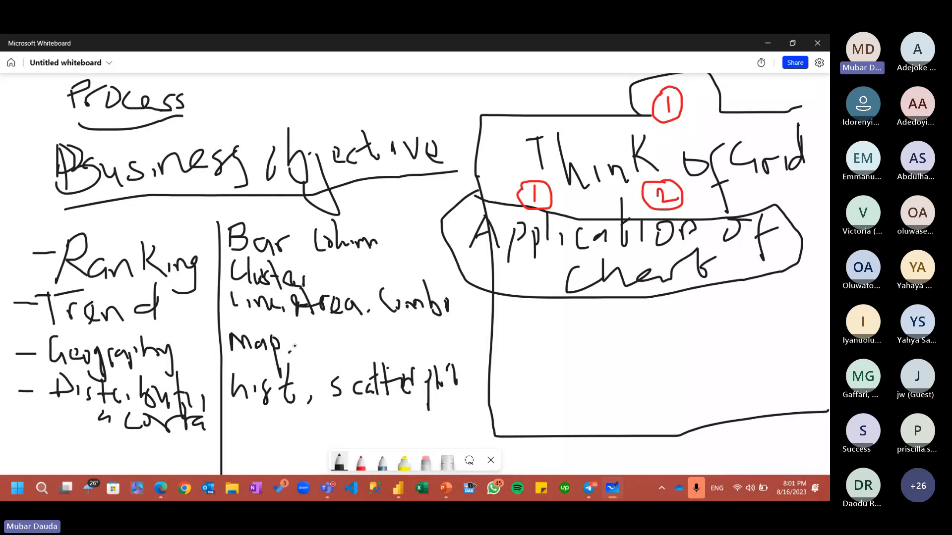
Handwrite "bubble" after "Map" in the "Geography" row
mouse_move(309, 340)
left_mouse_down()
mouse_move(309, 357)
mouse_move(339, 358)
left_mouse_up()
mouse_move(346, 334)
left_mouse_down()
mouse_move(347, 355)
mouse_move(364, 355)
left_mouse_up()
mouse_move(372, 326)
left_mouse_down()
mouse_move(373, 353)
mouse_move(386, 342)
left_mouse_up()
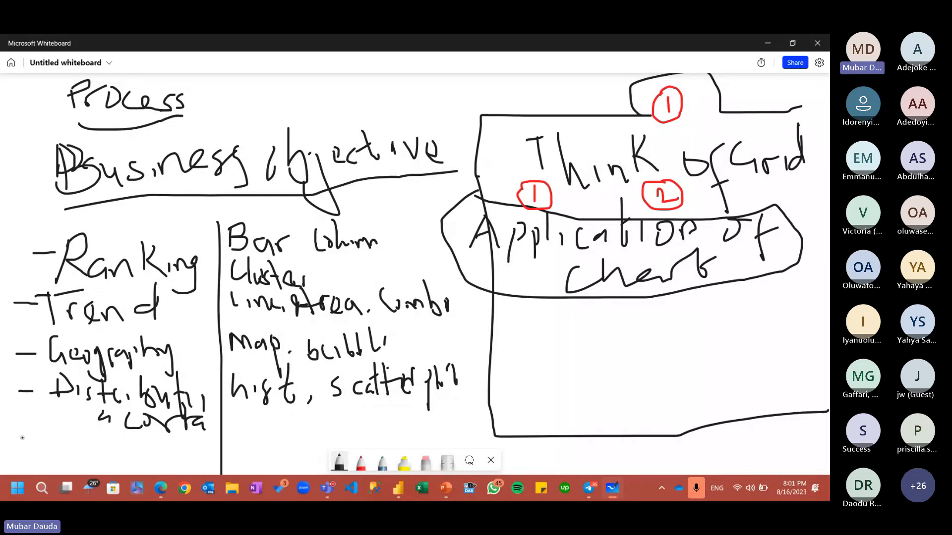
Switch to Power BI Desktop and show the Build a visual pane for the Data Modelling & DAX report
left_click(397, 488)
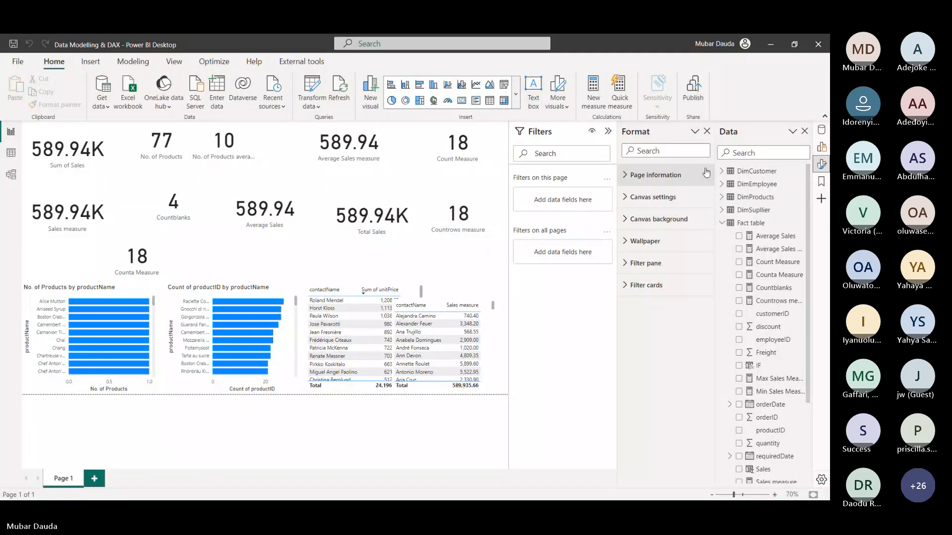
left_click(822, 147)
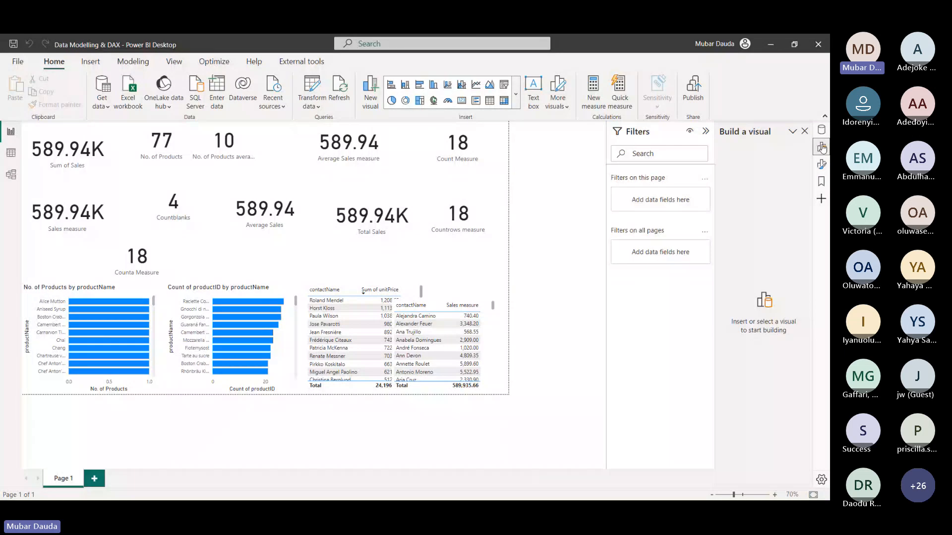
Move the Build a visual pane onto the visuals and review the options for customizing the pane switcher
right_click(822, 148)
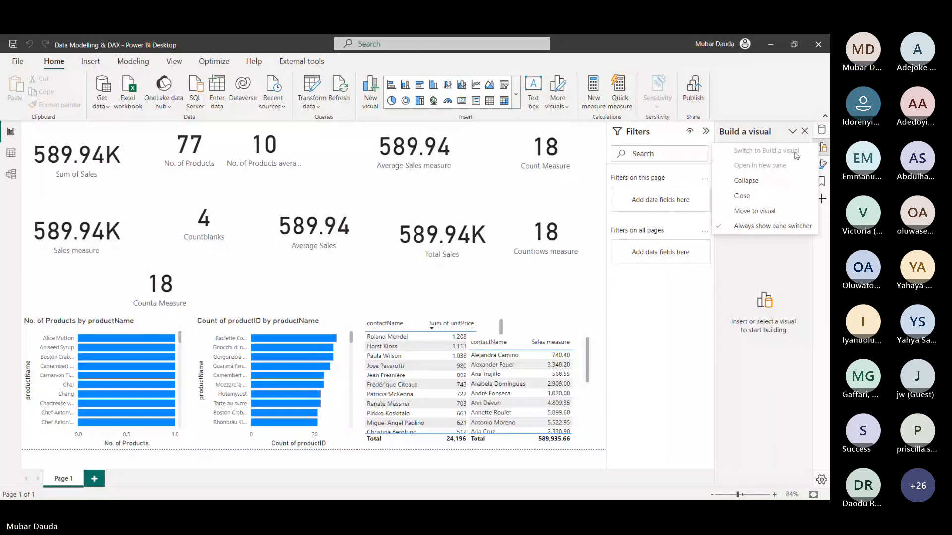
left_click(763, 212)
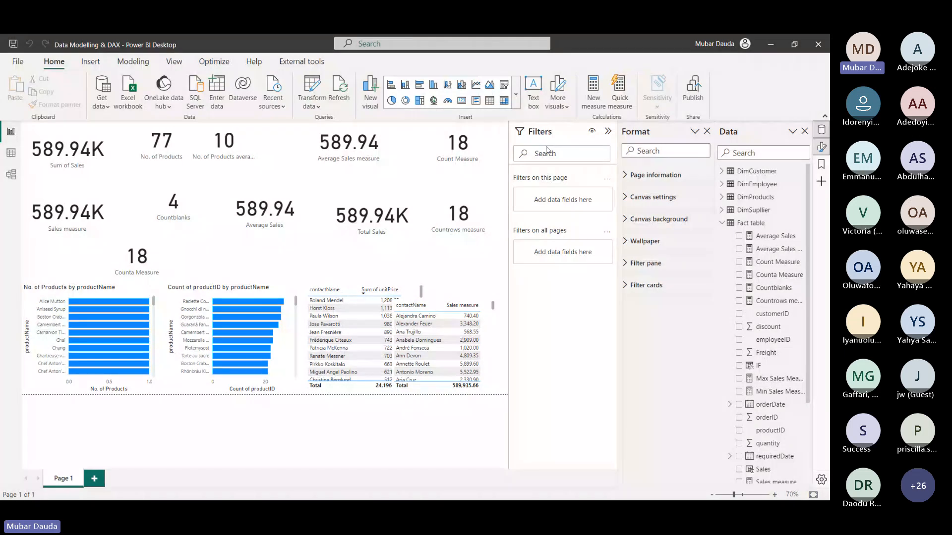
left_click(822, 183)
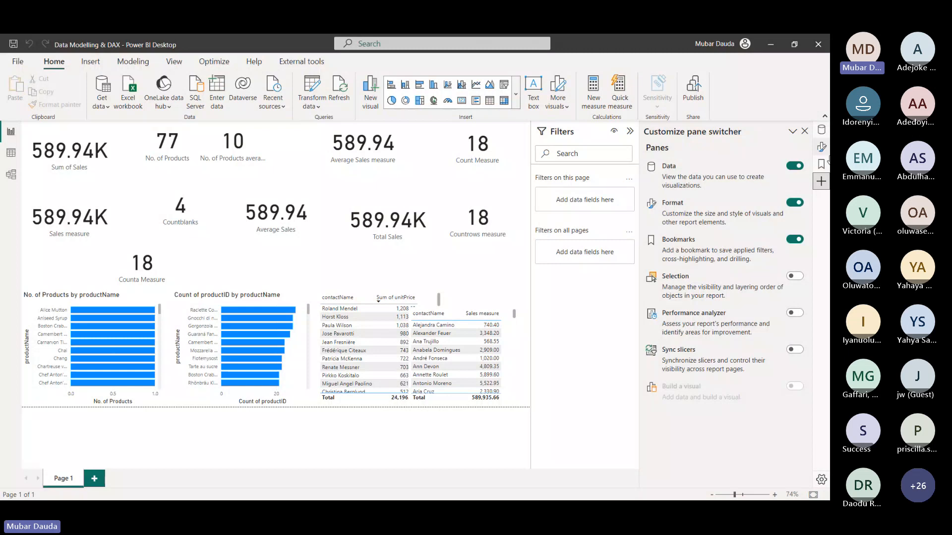
left_click(805, 131)
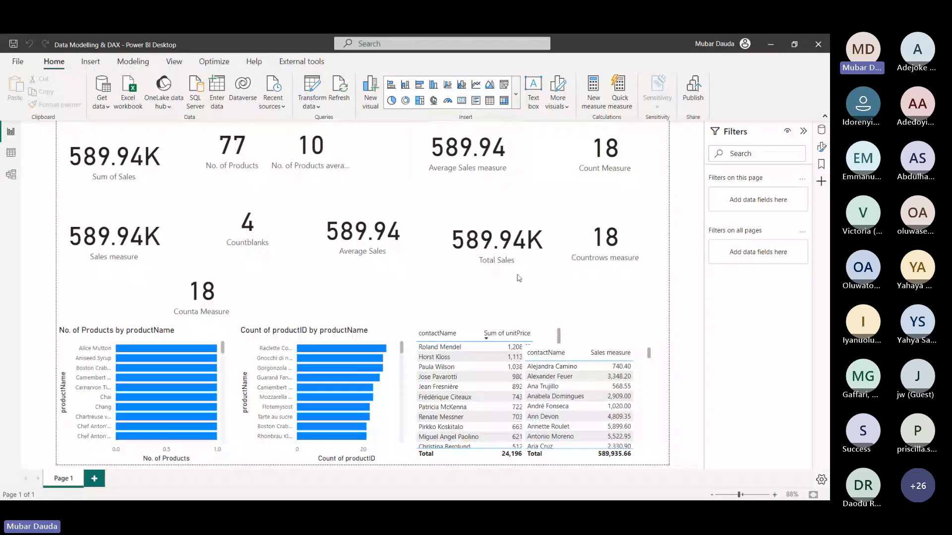
Open Build a visual on the Total Sales card and move it back to the side pane
left_click(524, 233)
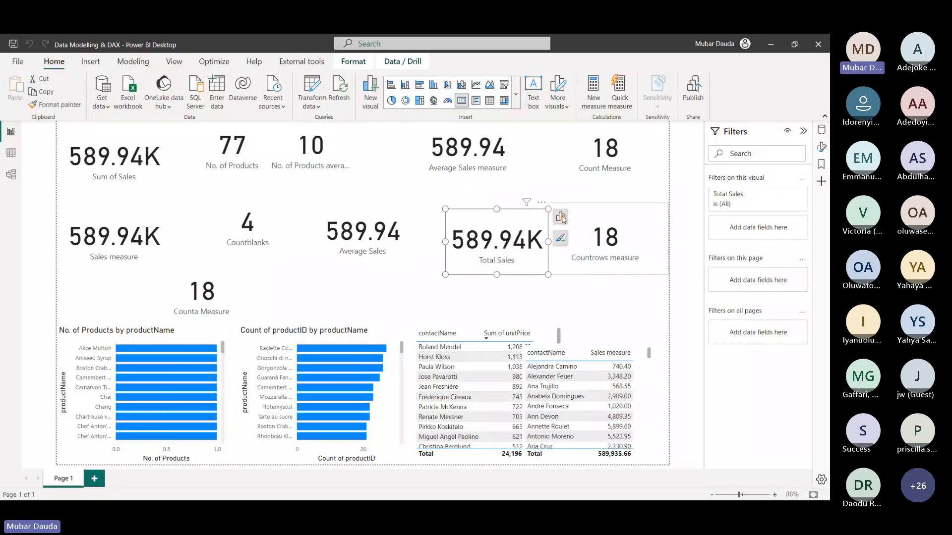
left_click(562, 217)
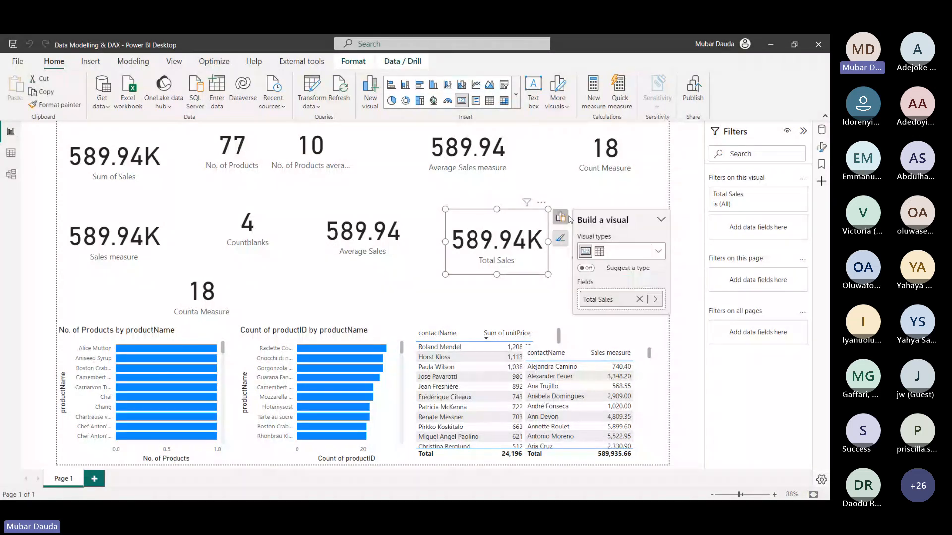
left_click(660, 222)
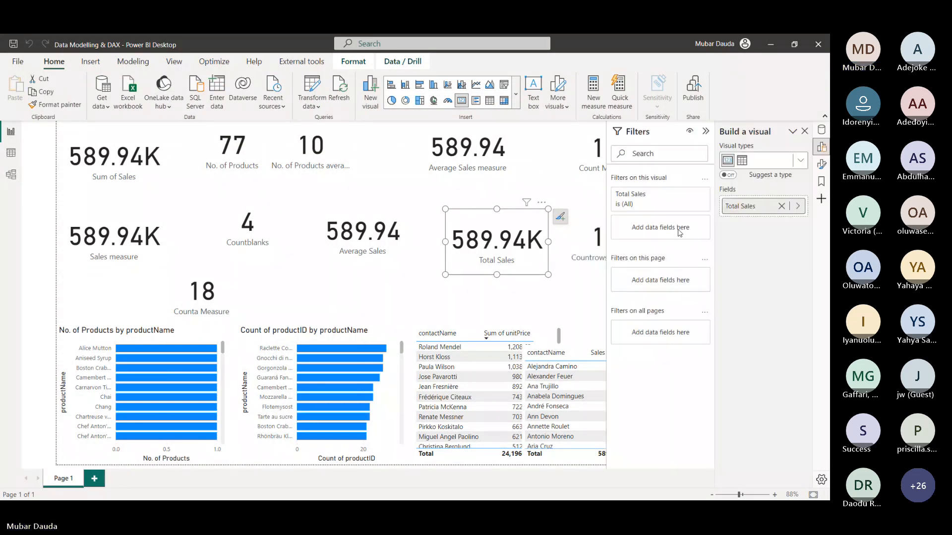
left_click(821, 148)
left_click(821, 147)
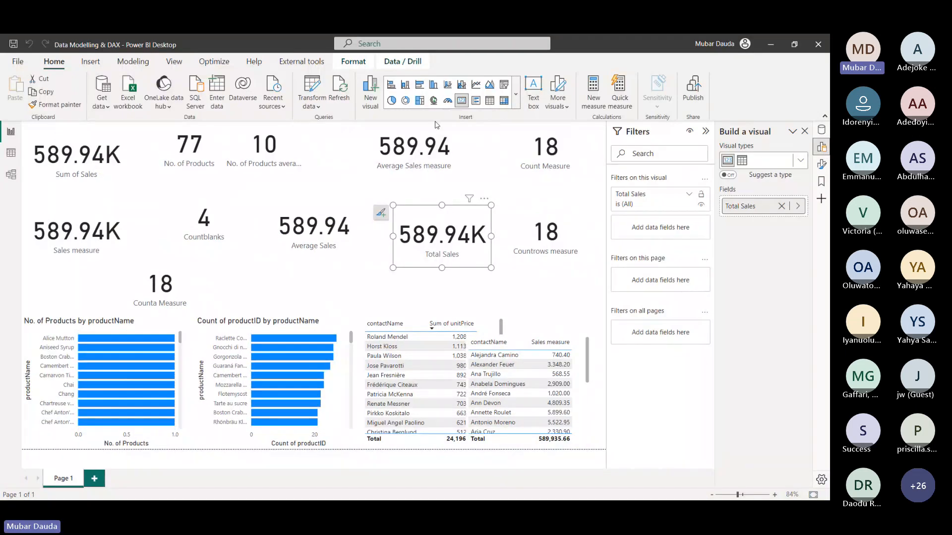
Examine the full gallery of visual types, from bar and column charts through maps, cards and AI visuals
left_click(516, 103)
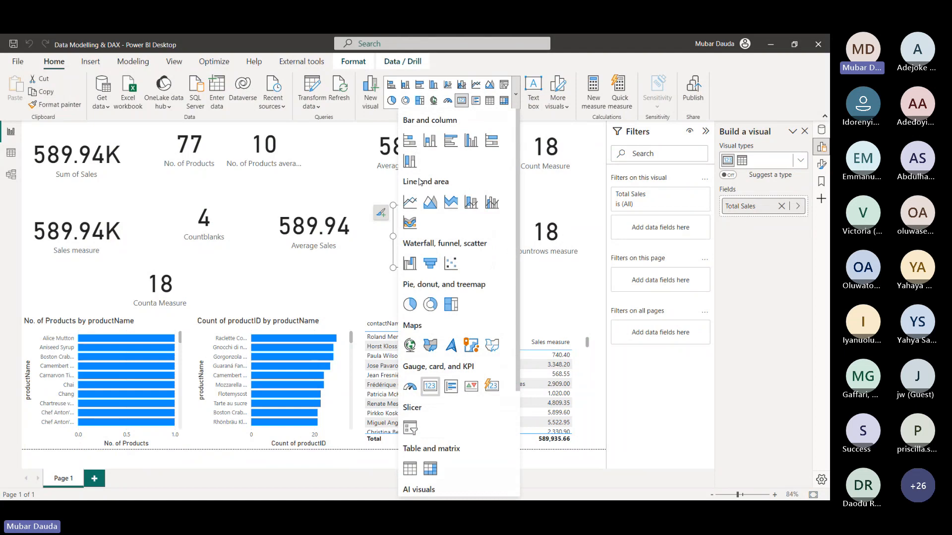
scroll(424, 233, "down", 3)
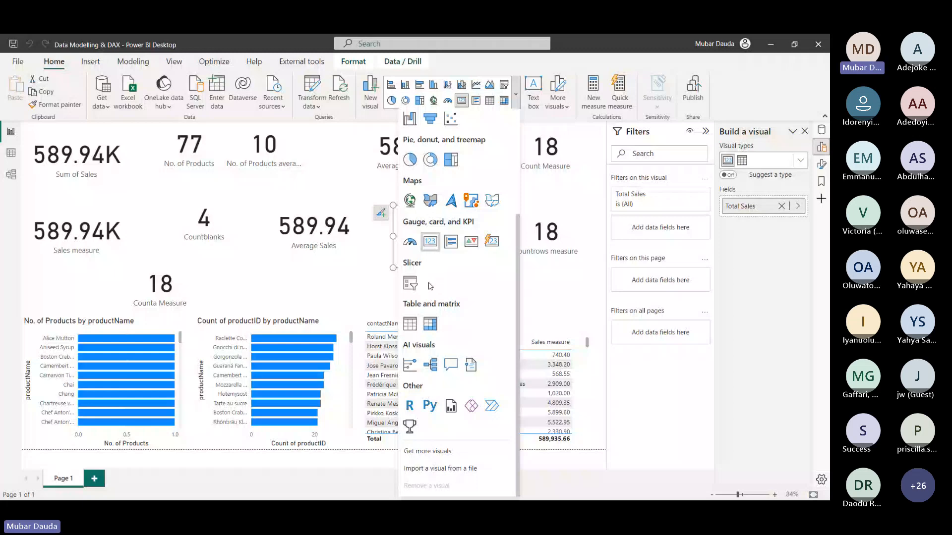
scroll(430, 286, "up", 3)
mouse_move(343, 483)
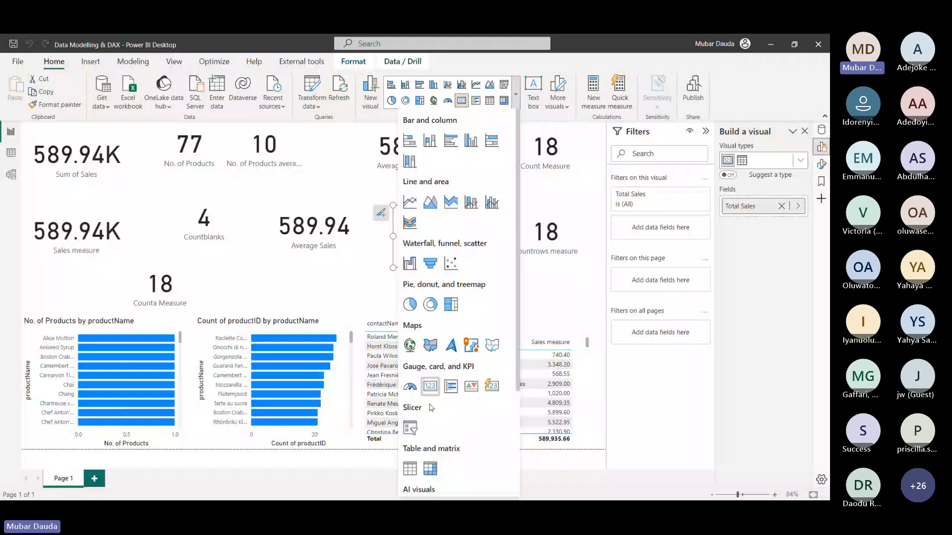
scroll(431, 408, "down", 3)
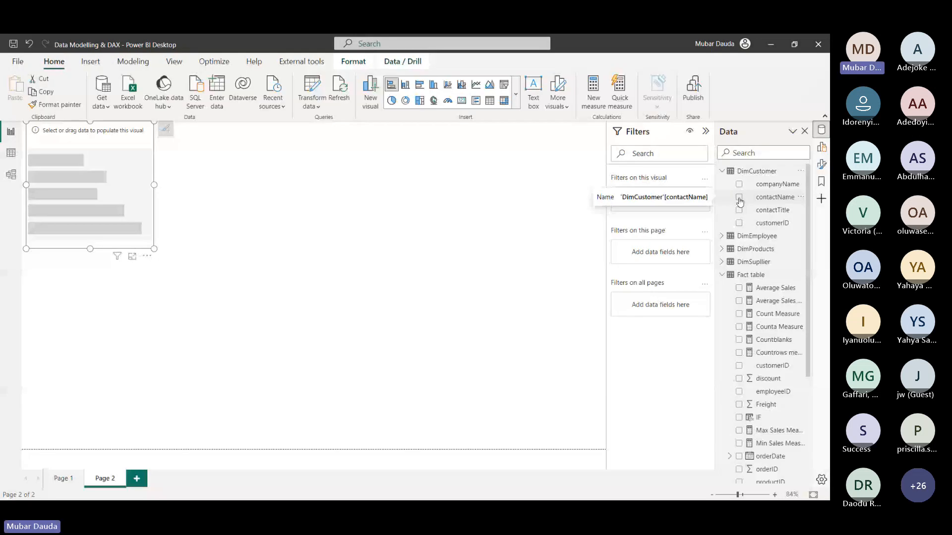
Populate the empty stacked bar chart on Page 2 with DimCustomer's contactName and the Total Sales measure, and enlarge it slightly
left_click(739, 198)
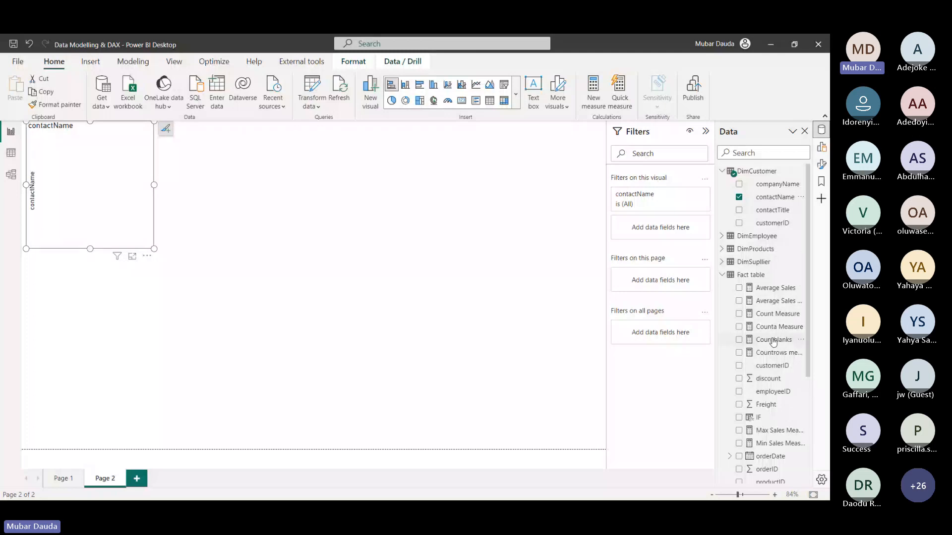
scroll(773, 342, "down", 3)
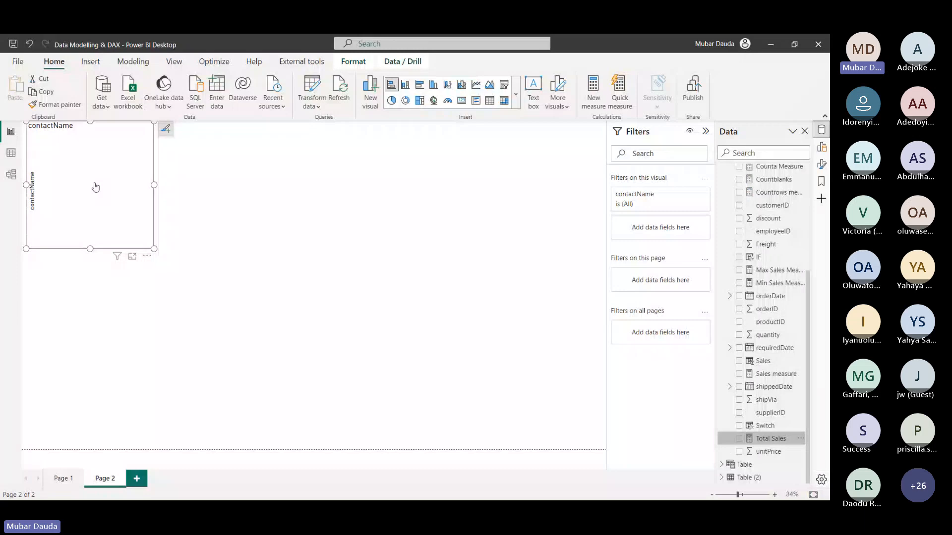
left_click_drag(95, 187, 96, 187)
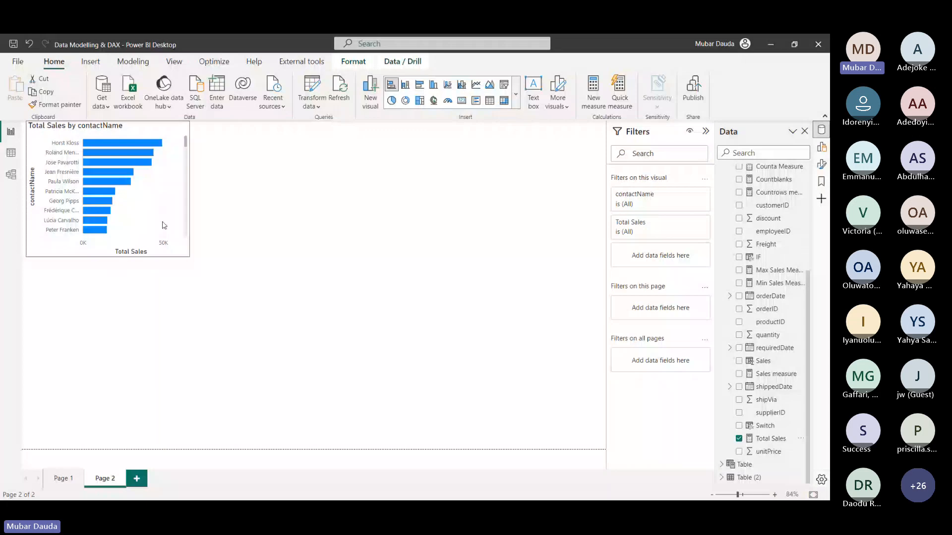
scroll(111, 185, "down", 3)
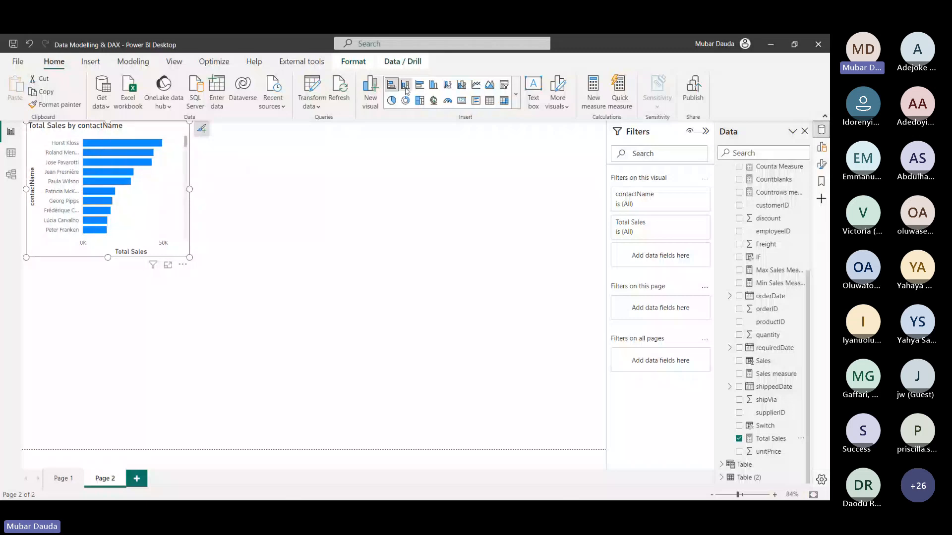
Convert the Total Sales by contactName chart to a stacked column chart and place a duplicate directly beside it
left_click(405, 87)
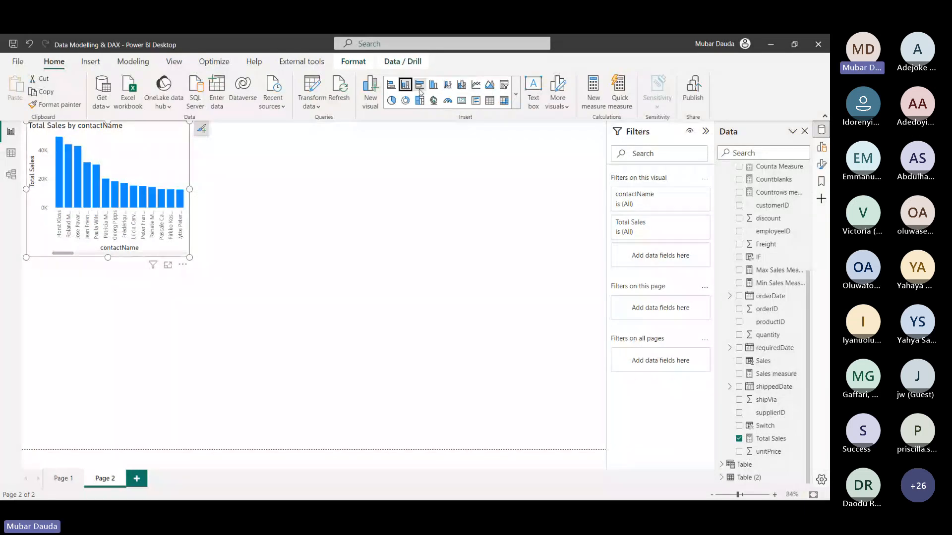
key("ctrl+c")
key("ctrl+v")
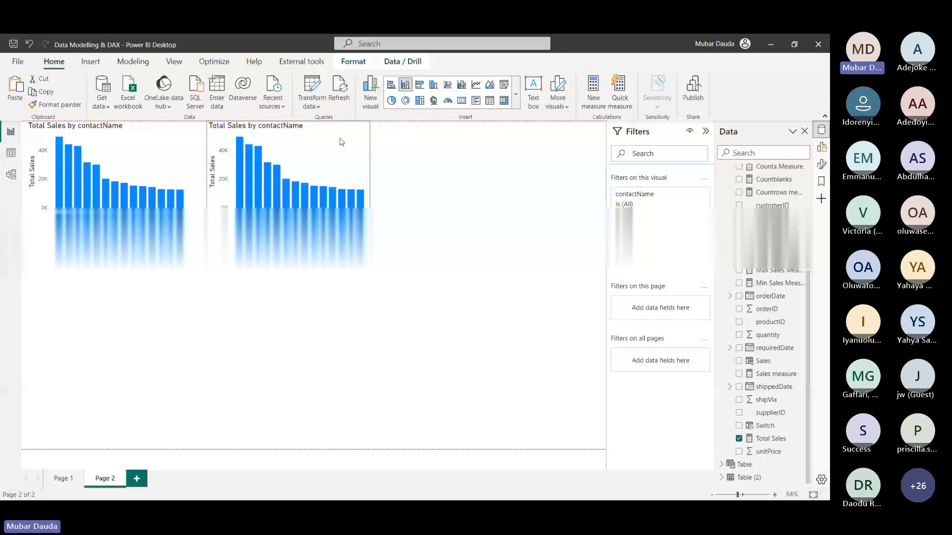
left_click_drag(340, 138, 331, 139)
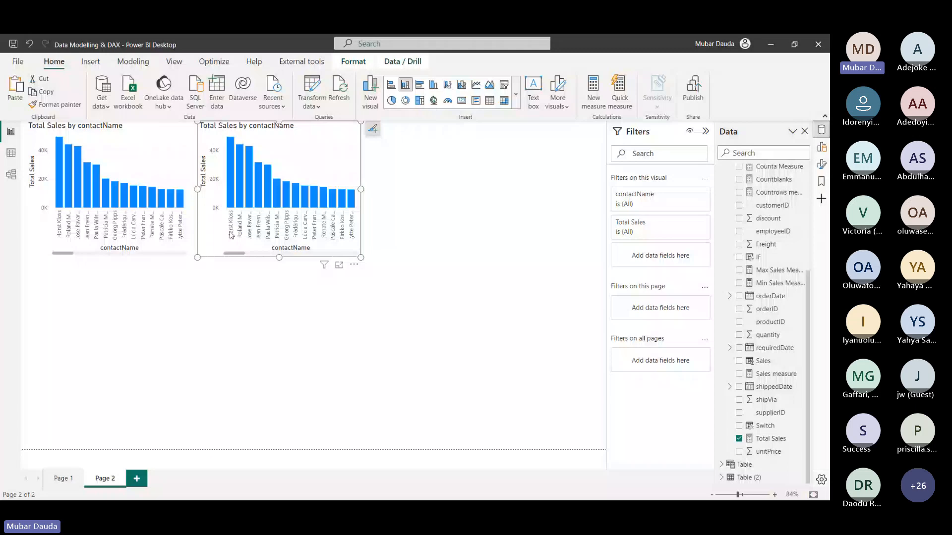
Convert the duplicated Total Sales by contactName chart to a clustered bar chart
left_click(419, 84)
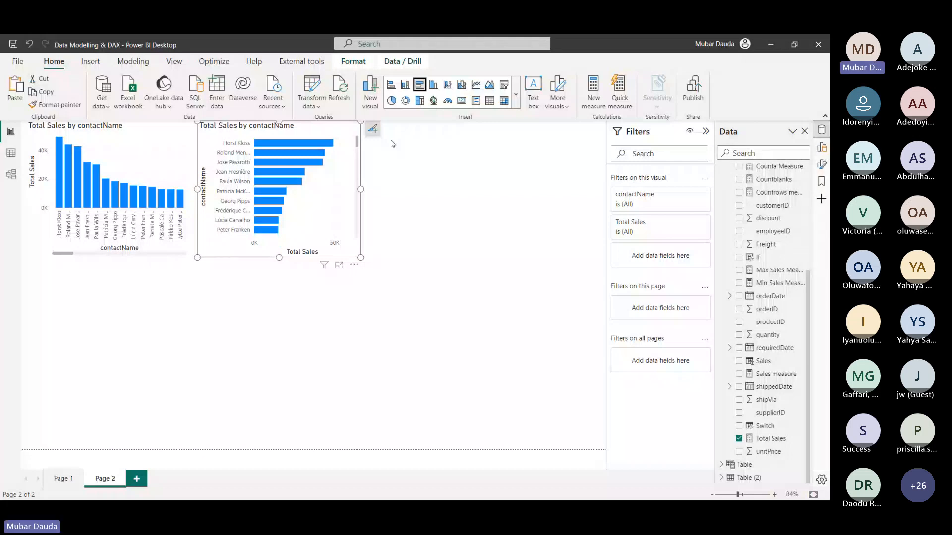
Open Build a visual in a separate pane beside the Data pane, and close that pane again
right_click(822, 147)
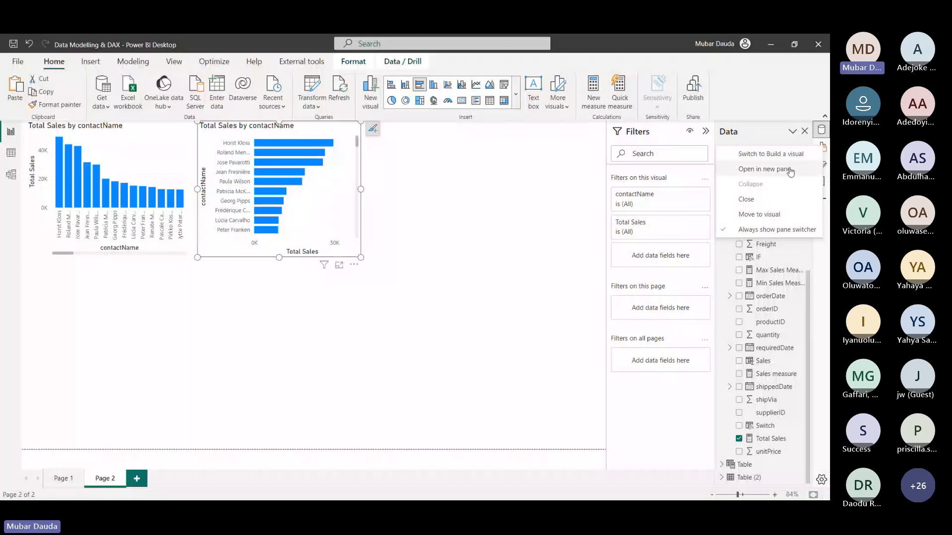
left_click(790, 171)
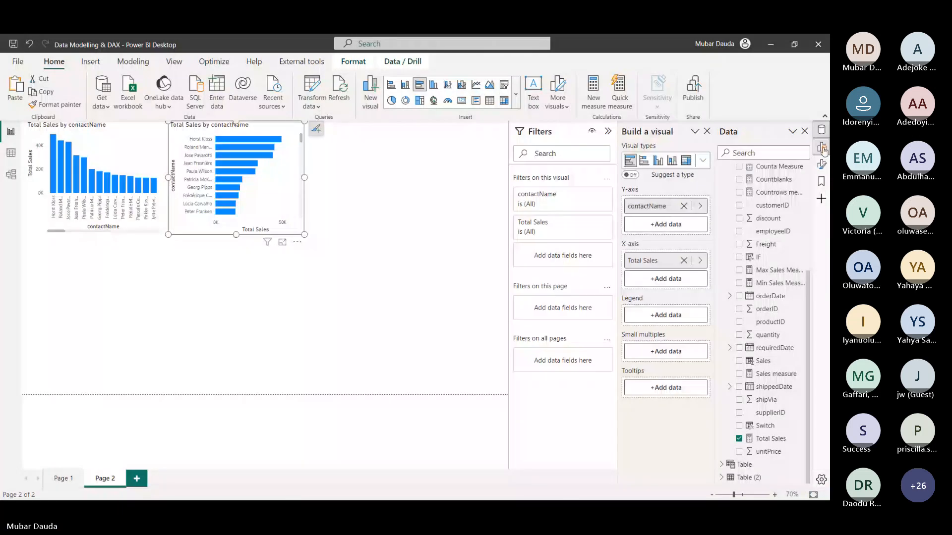
right_click(823, 149)
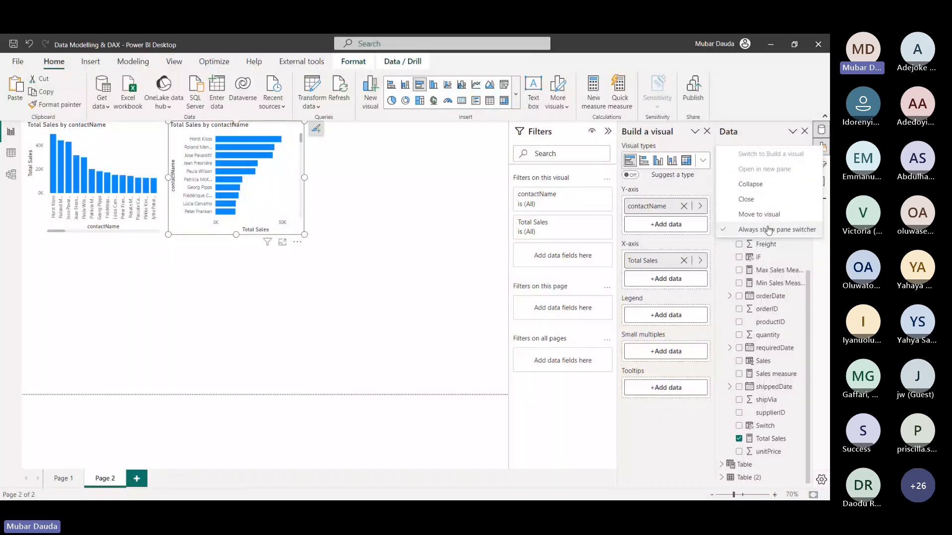
left_click(753, 200)
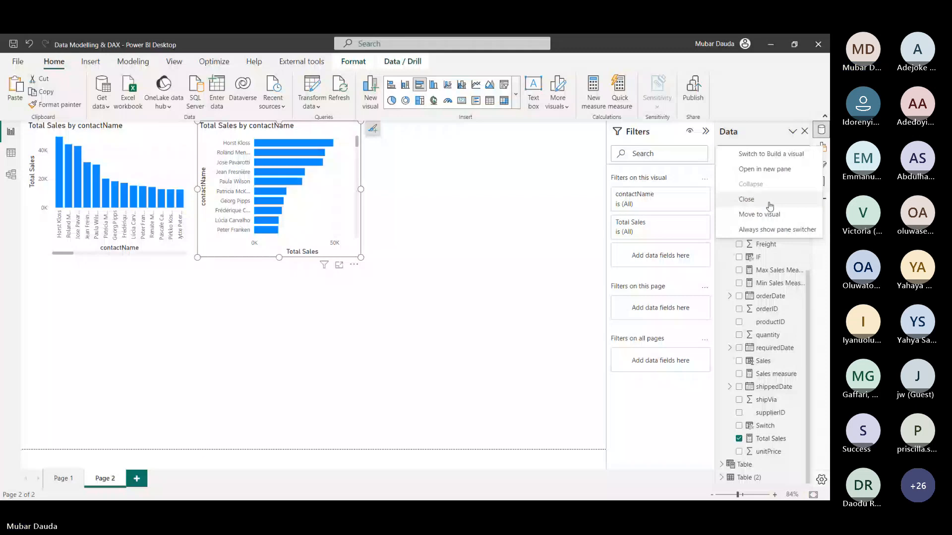
left_click(433, 154)
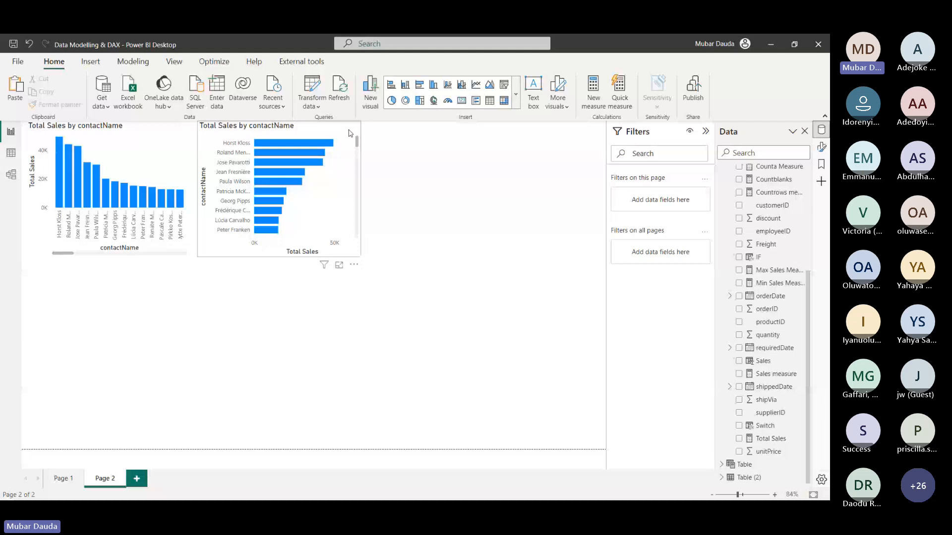
Move the clustered bar chart slightly down and to the right, and look at its list of addable visual elements
left_click_drag(350, 132, 364, 189)
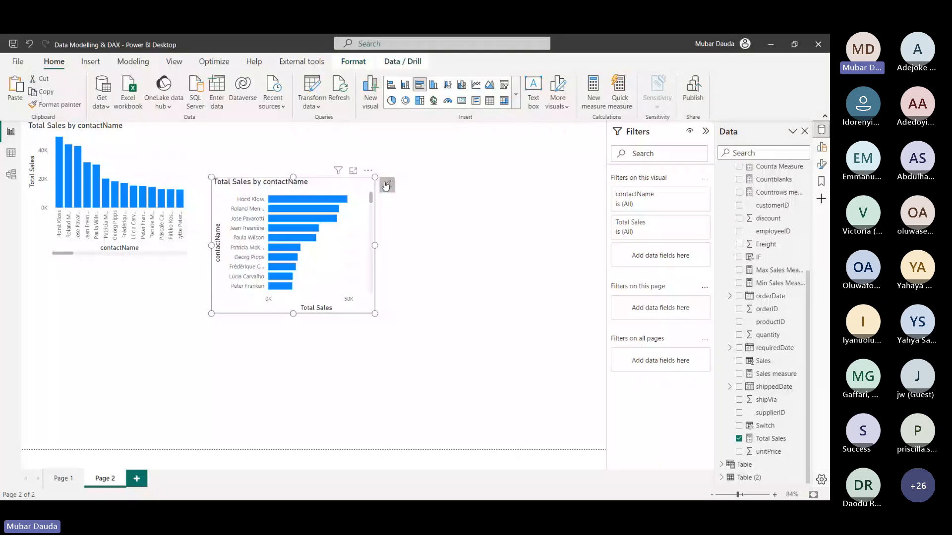
left_click(386, 186)
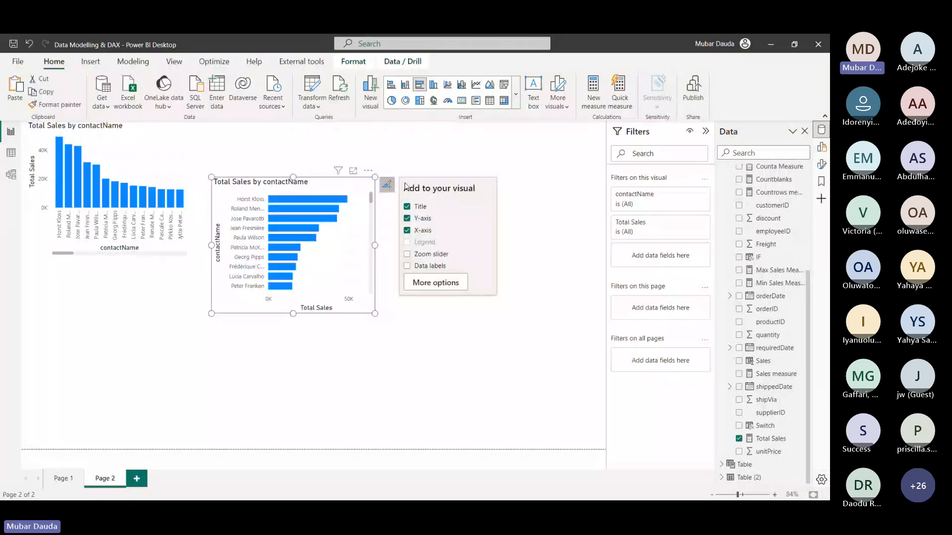
left_click(479, 159)
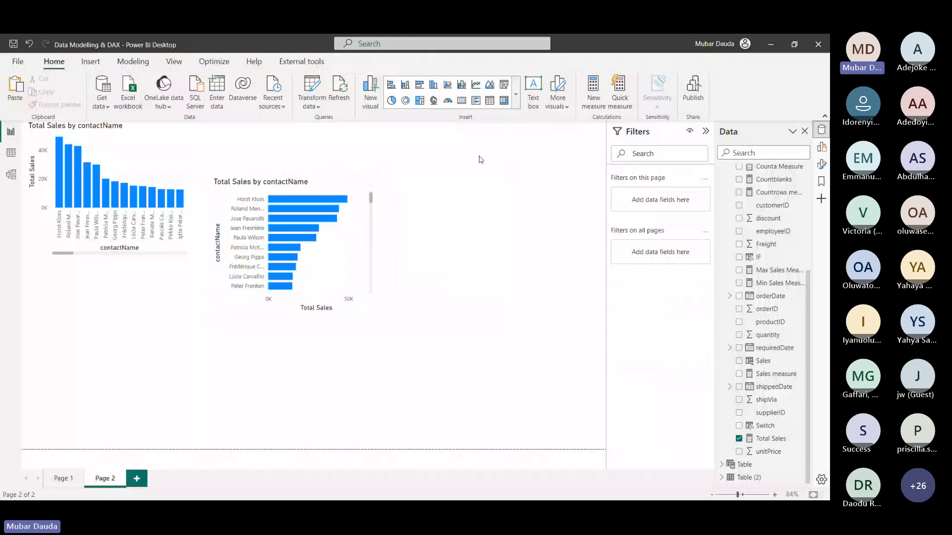
left_click(372, 187)
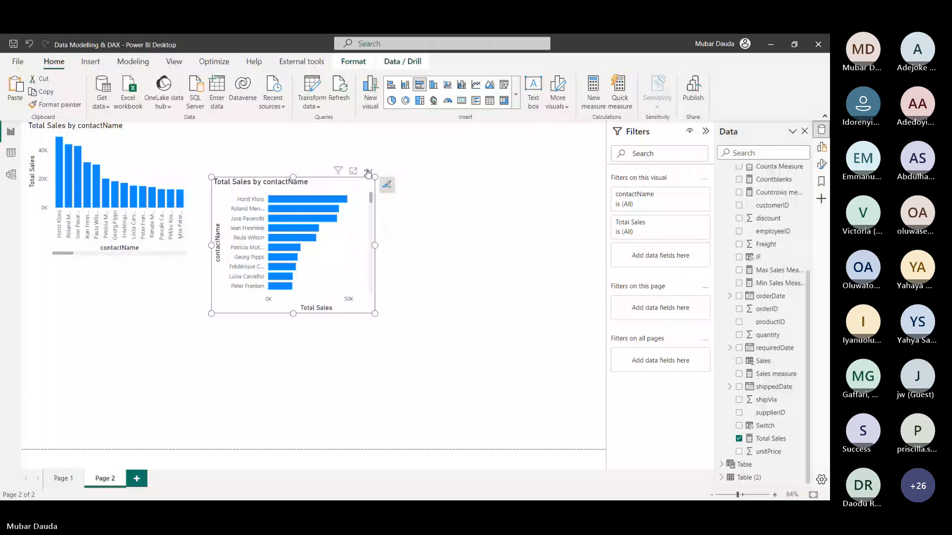
Attach Build a visual to the clustered bar chart itself, and move it back to the pane switcher
left_click(821, 147)
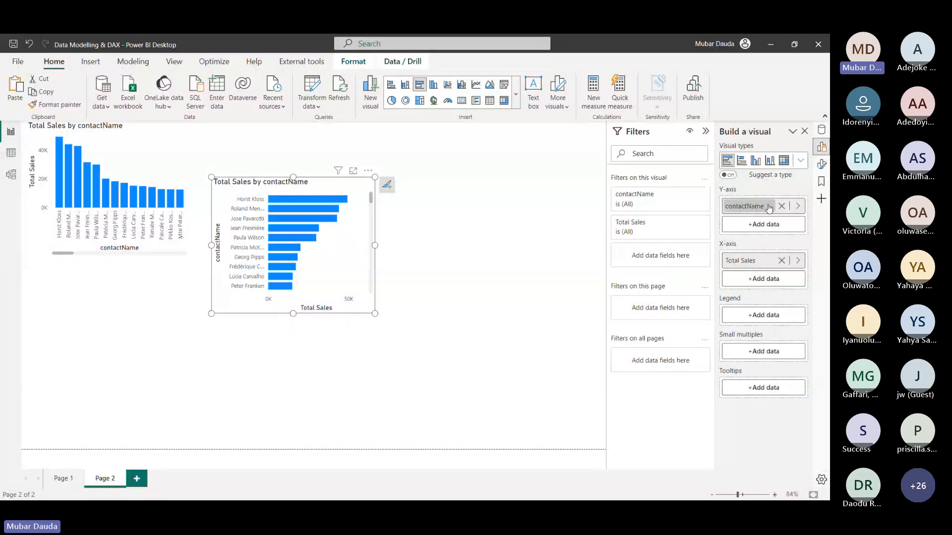
right_click(779, 163)
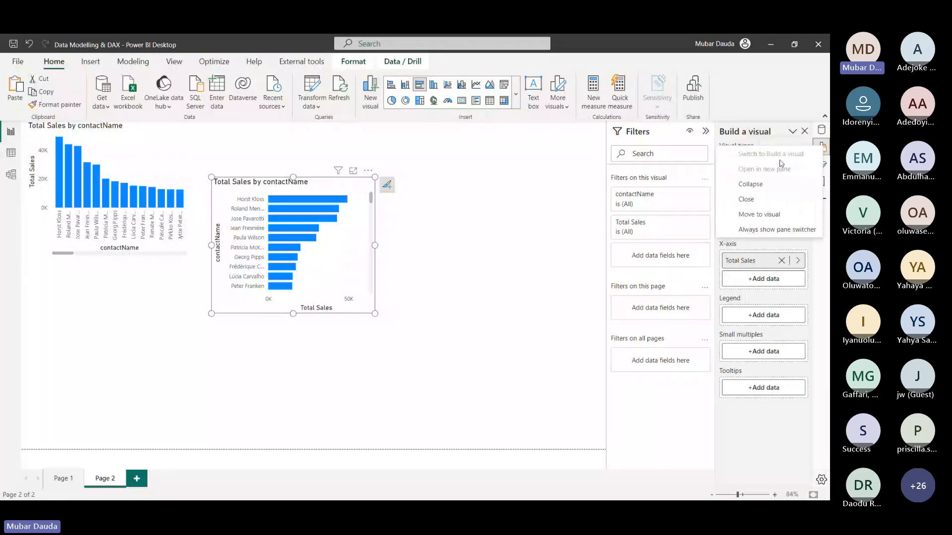
left_click(793, 132)
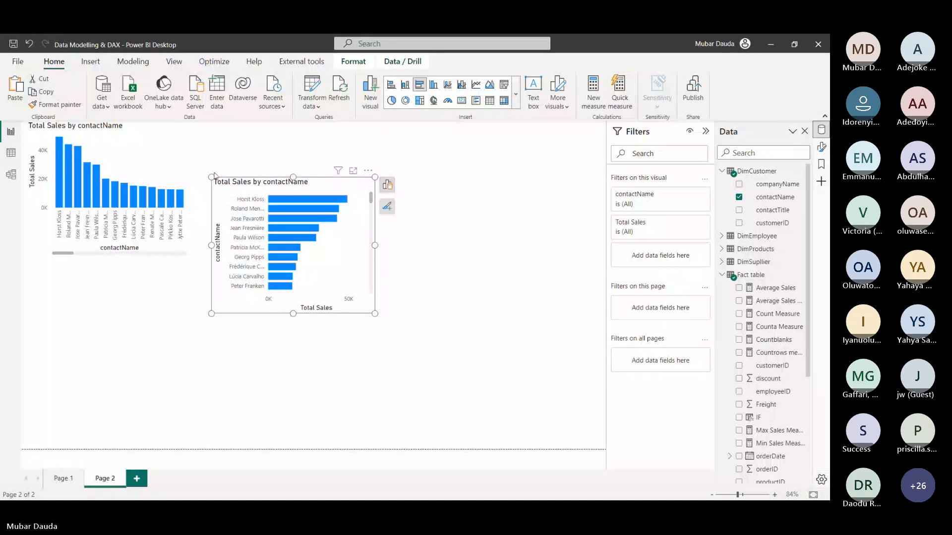
left_click(385, 189)
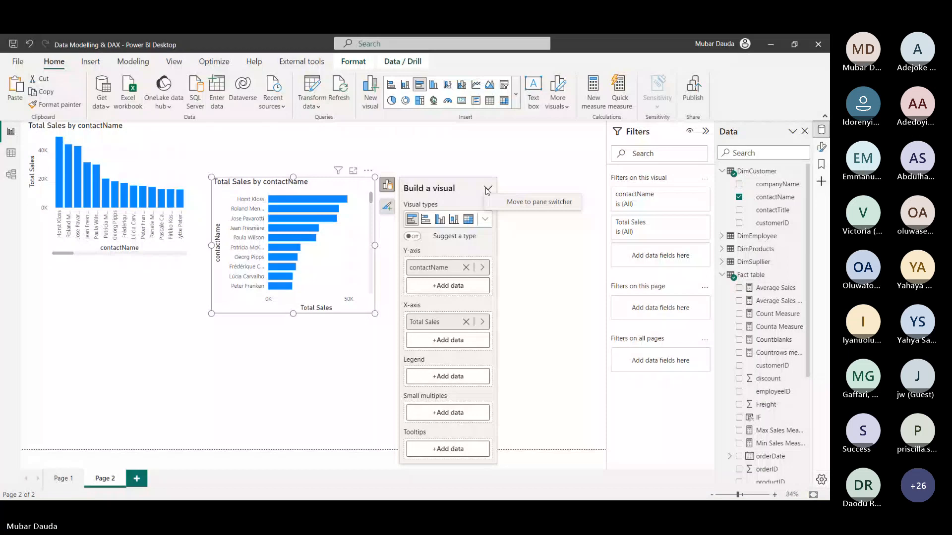
left_click(546, 203)
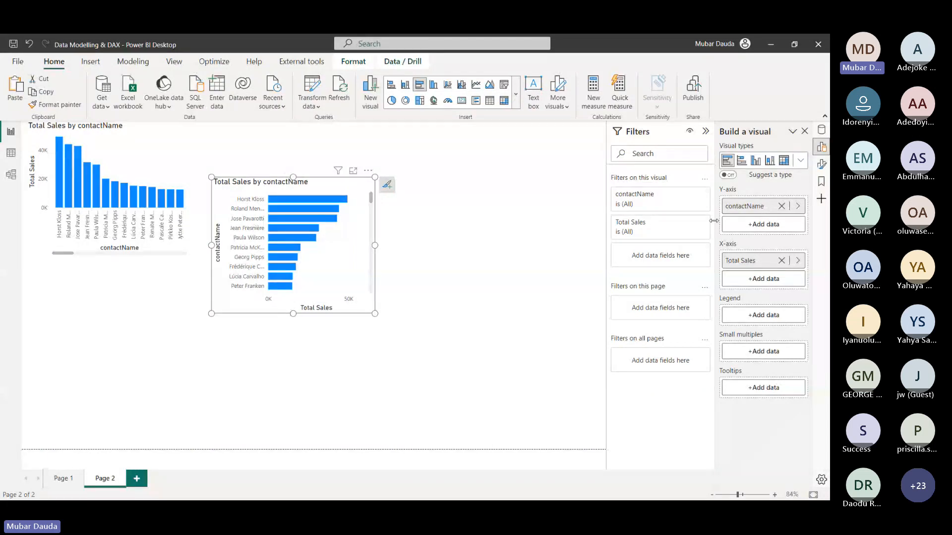
Examine the full gallery of visual types and its option for getting more visuals
left_click(800, 161)
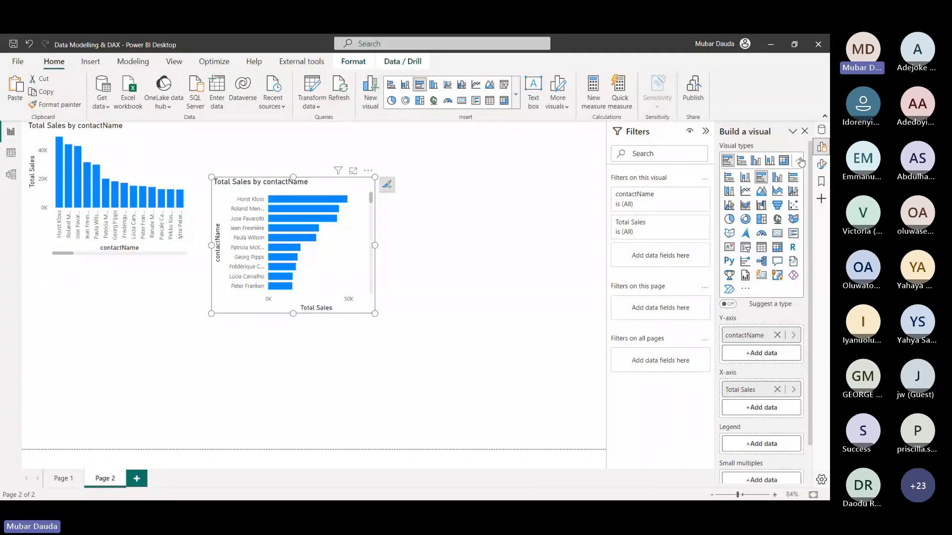
scroll(746, 252, "down", 1)
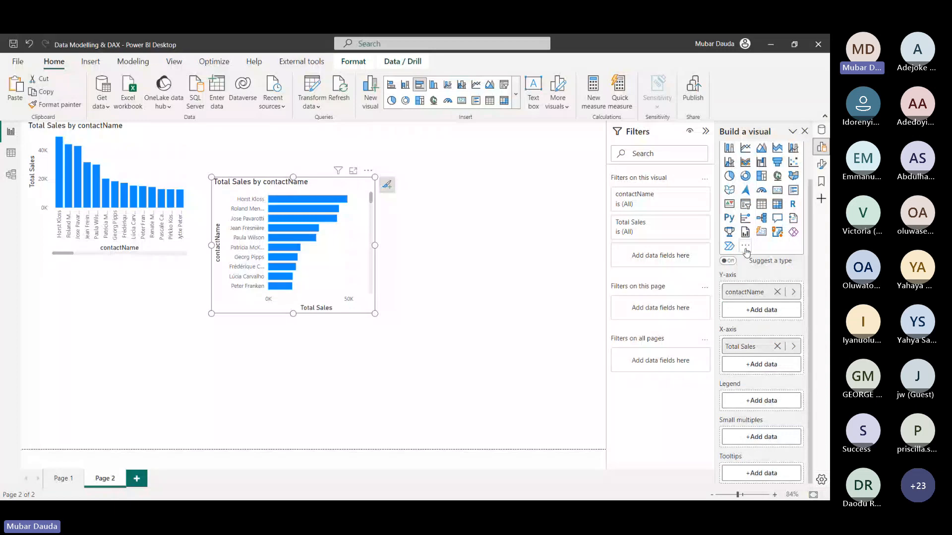
left_click(746, 252)
left_click(764, 318)
scroll(764, 318, "up", 1)
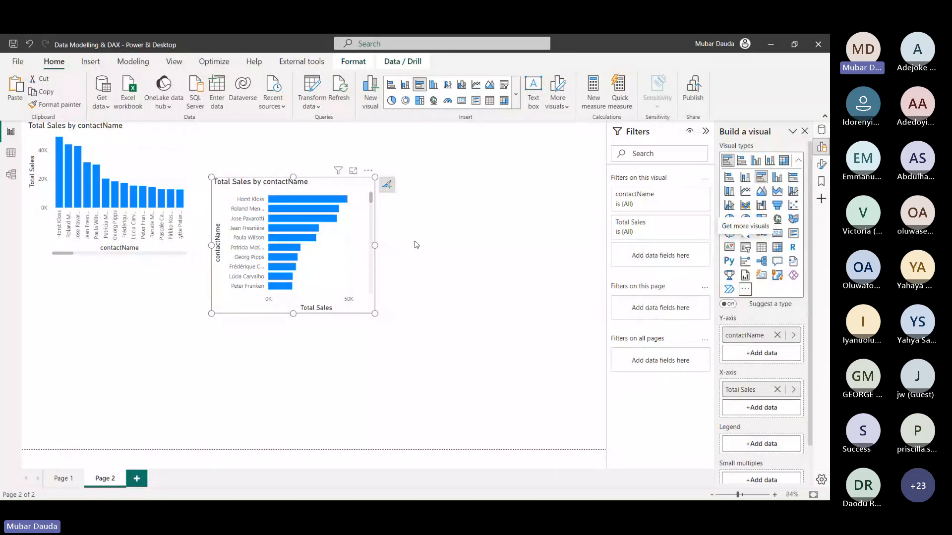
left_click(416, 245)
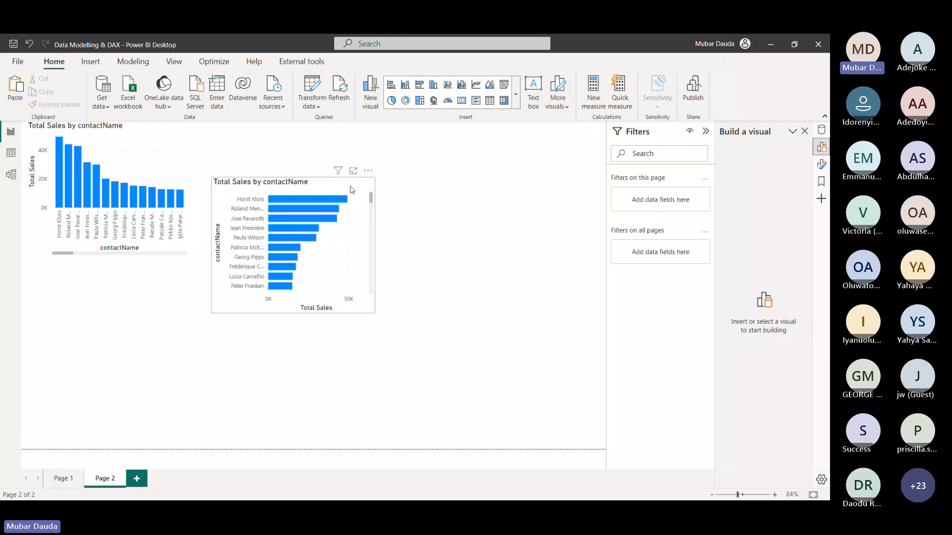
Add DimCustomer's contactTitle as the legend of the clustered bar chart
left_click(353, 192)
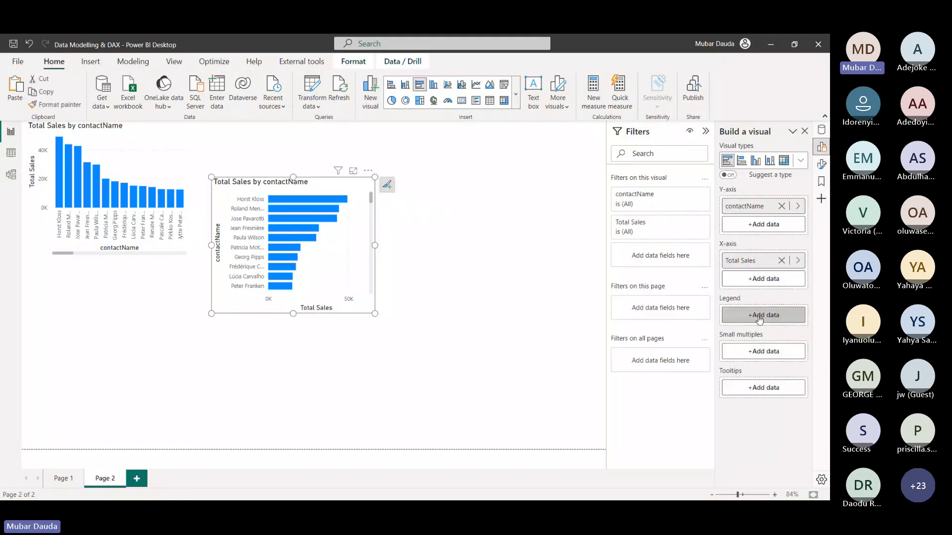
left_click(759, 316)
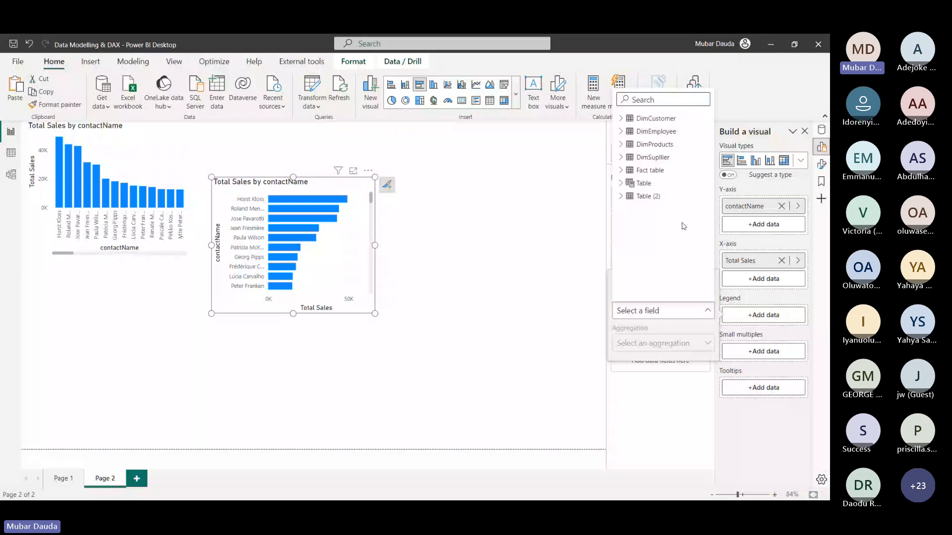
left_click(621, 119)
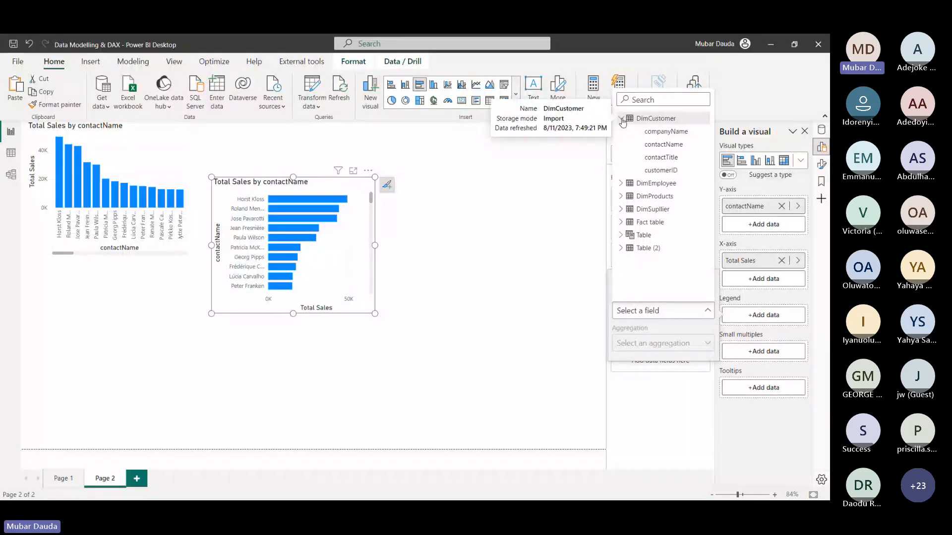
left_click(622, 120)
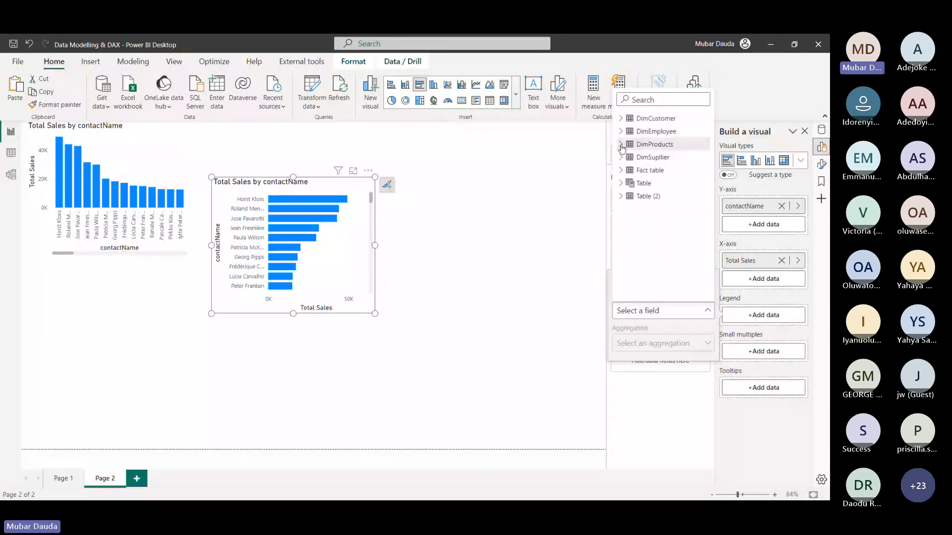
left_click(621, 145)
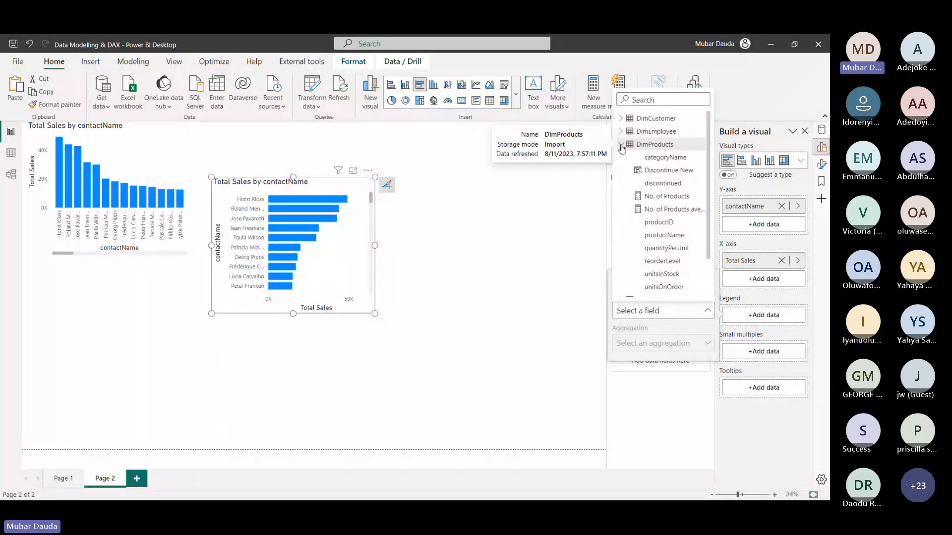
left_click(621, 146)
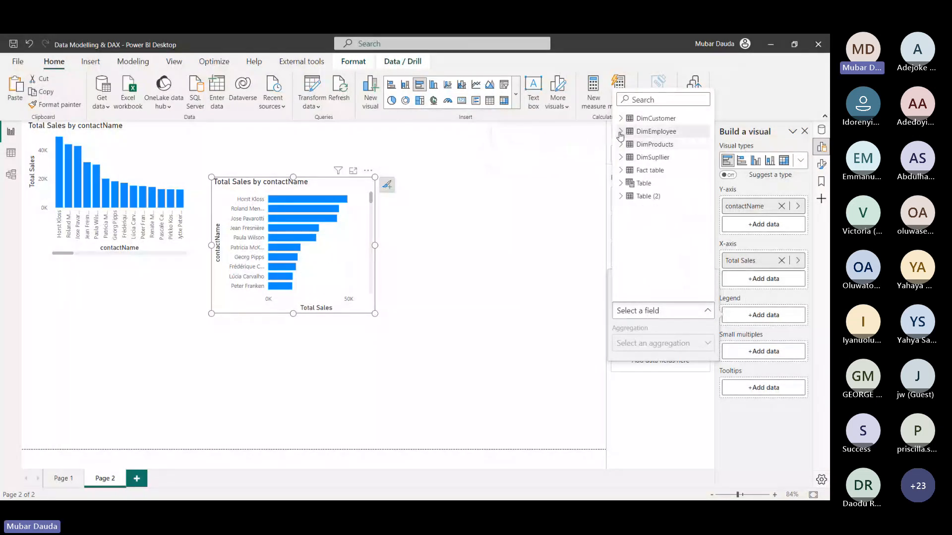
left_click(621, 170)
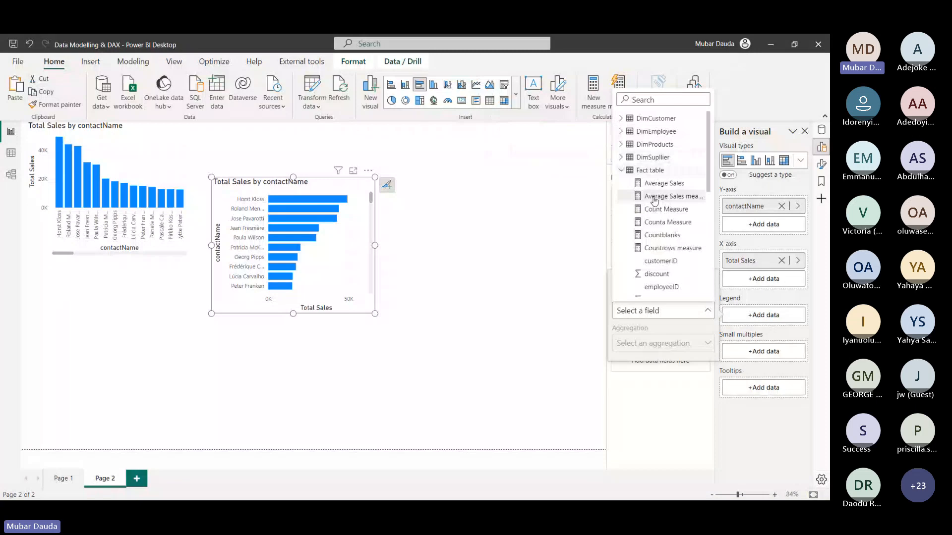
scroll(656, 208, "down", 2)
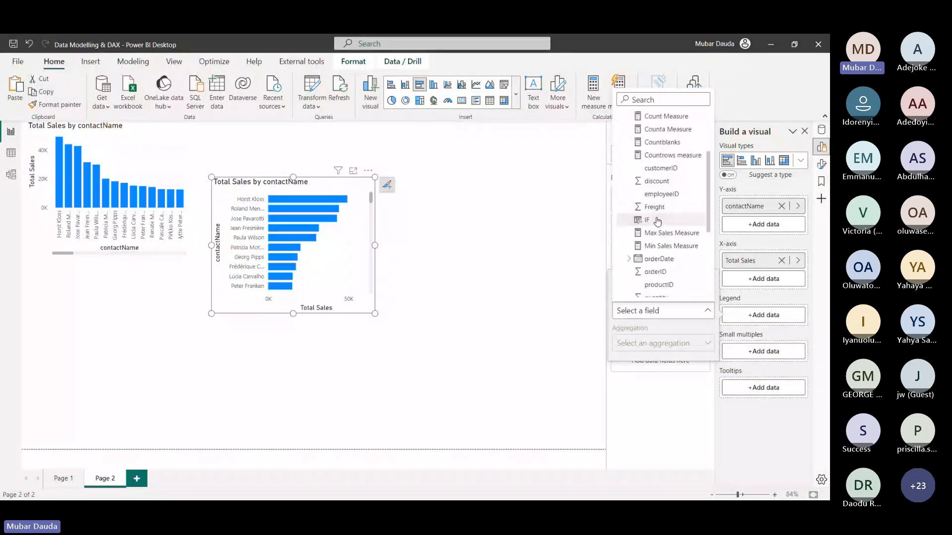
scroll(657, 221, "down", 2)
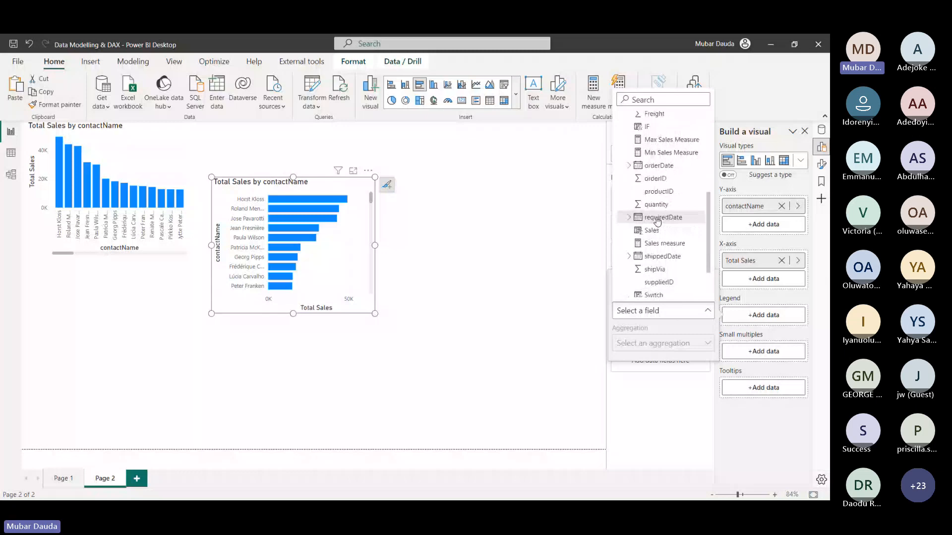
scroll(657, 221, "down", 1)
scroll(657, 221, "up", 4)
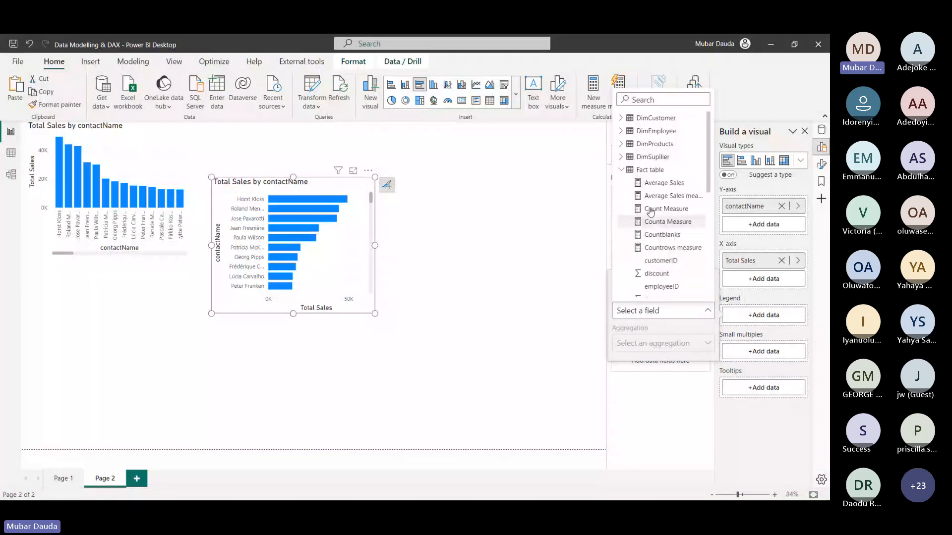
left_click(620, 170)
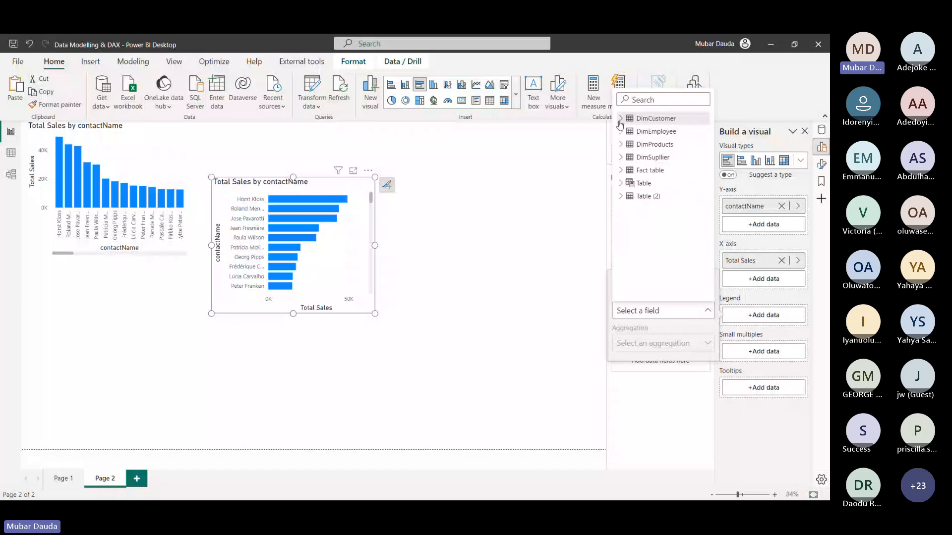
left_click(620, 119)
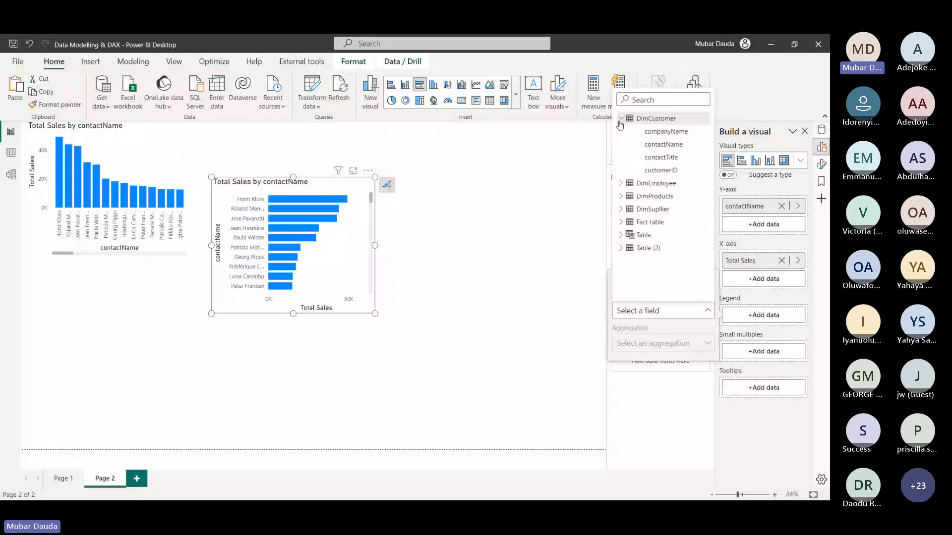
left_click(660, 157)
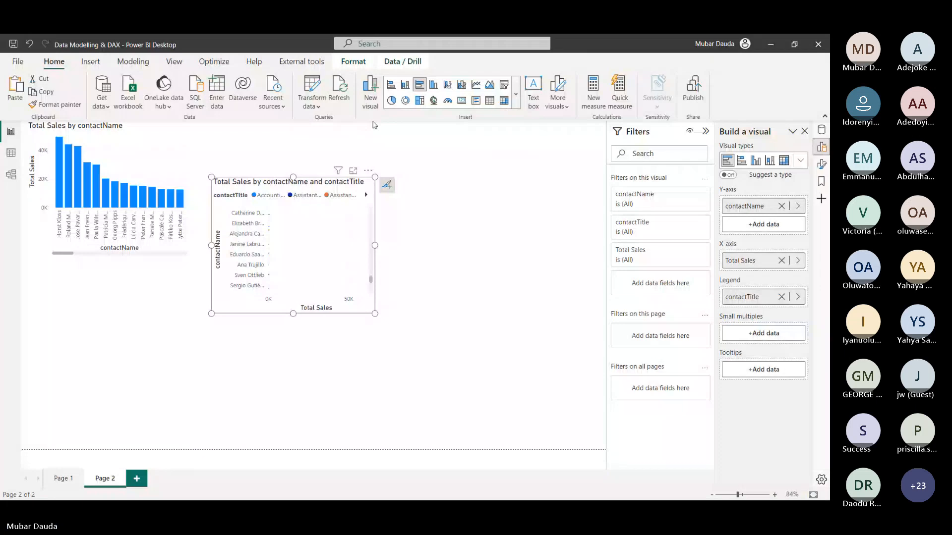
Move contactTitle from the legend to Small multiples, and remove it from the clustered bar chart
left_click_drag(756, 298, 755, 259)
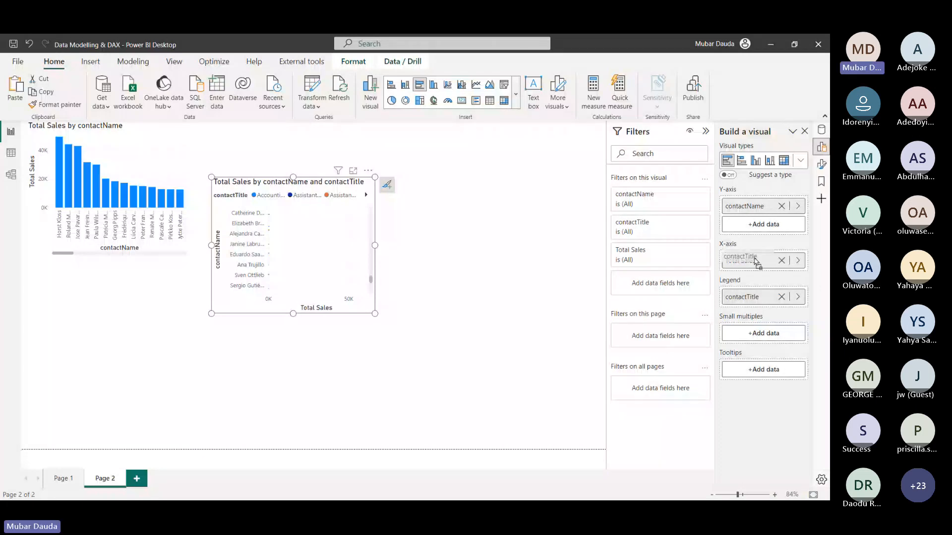
left_click_drag(757, 263, 785, 301)
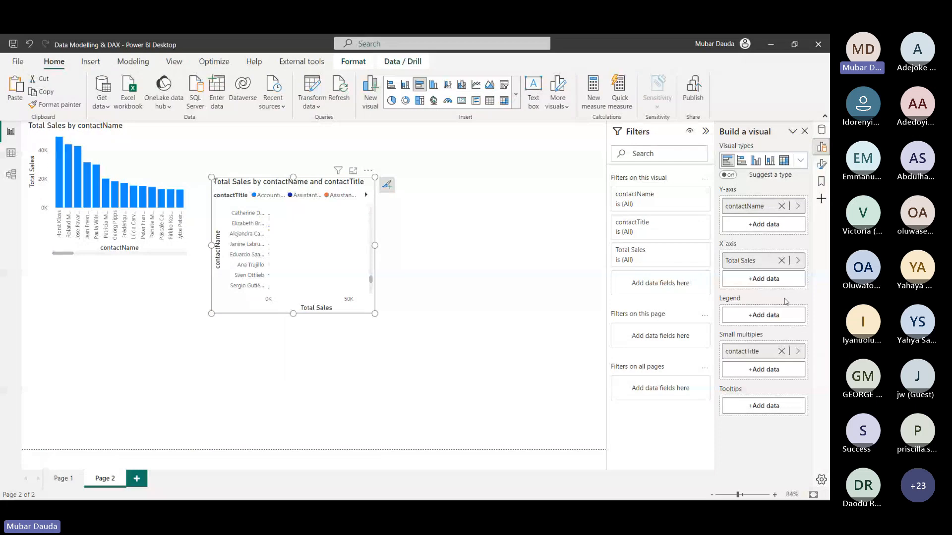
left_click(780, 351)
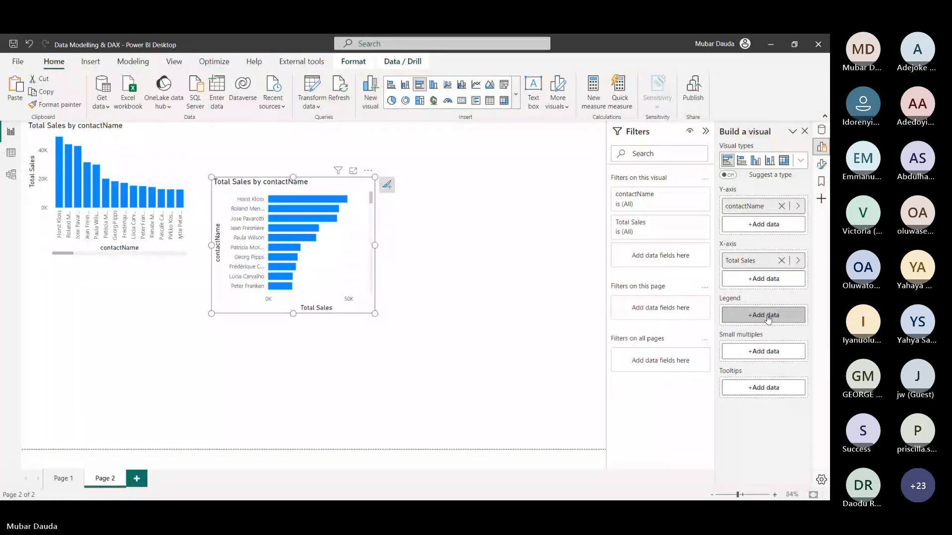
Add the Fact table's Switch column as the legend of the clustered bar chart
left_click(768, 318)
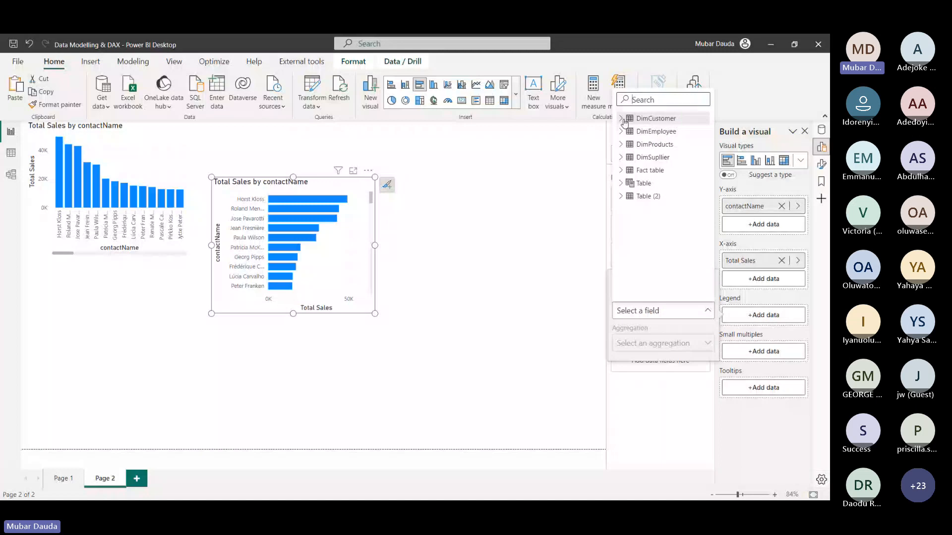
left_click(621, 170)
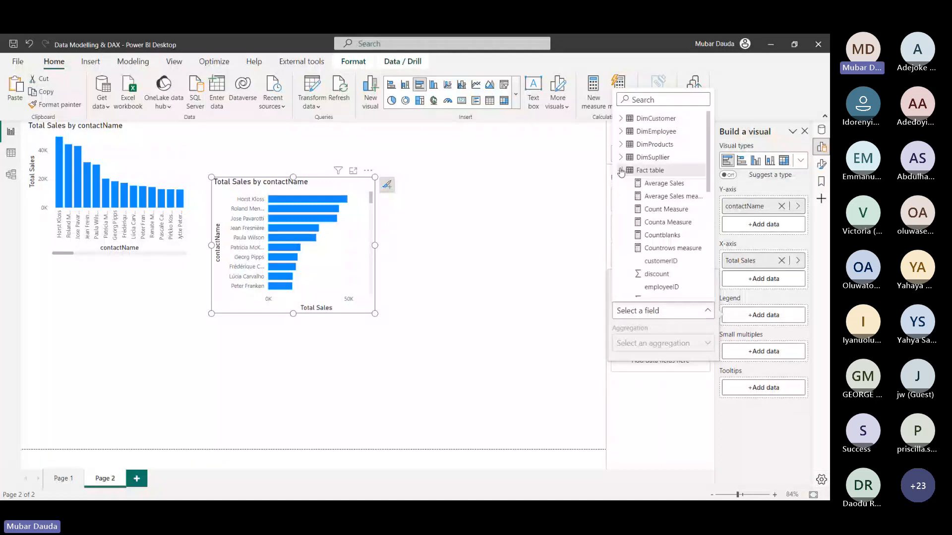
scroll(655, 241, "down", 5)
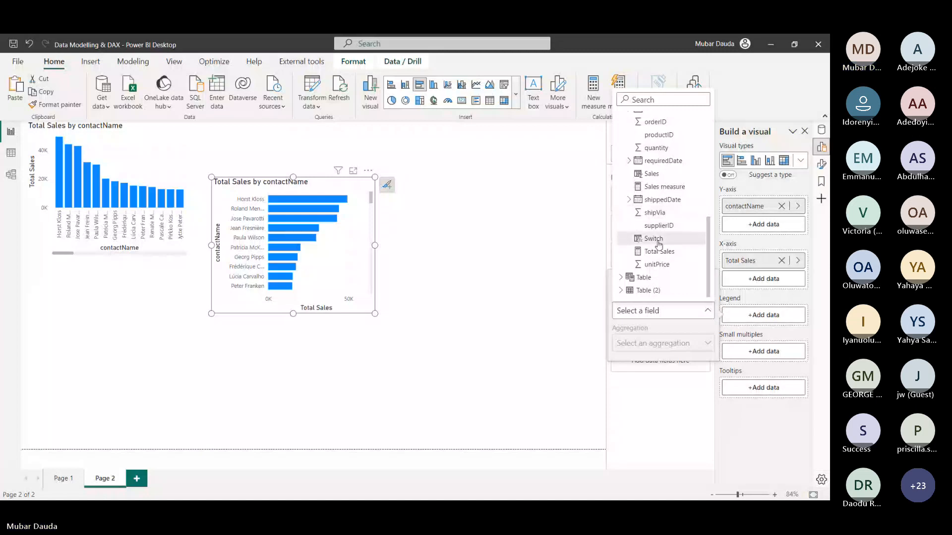
left_click(658, 243)
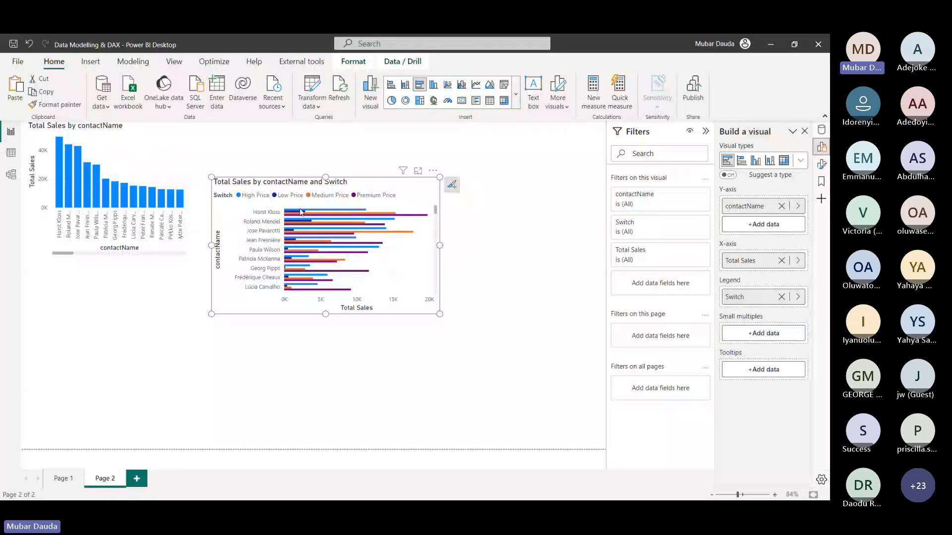
Examine the sales per contact and price category, and change the clustered bar chart to a clustered column chart
mouse_move(313, 218)
scroll(376, 237, "down", 5)
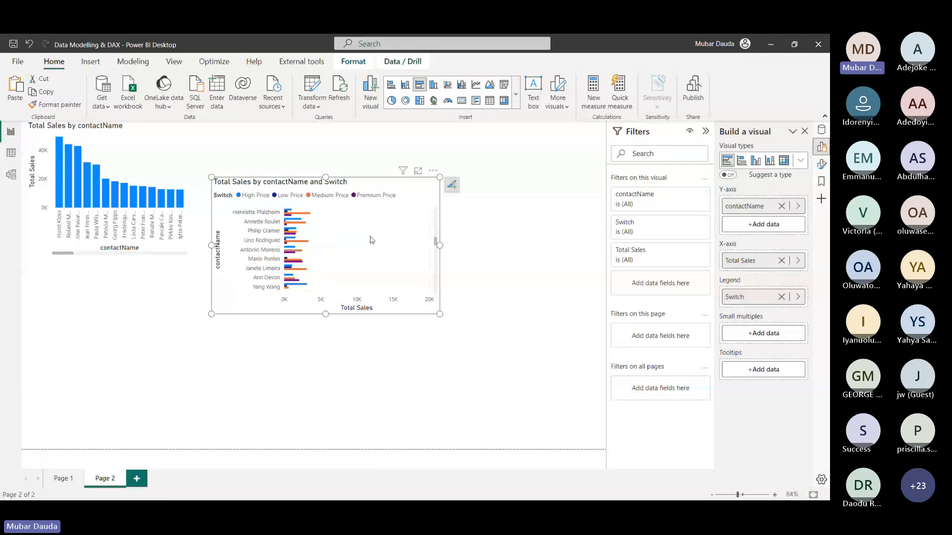
scroll(347, 248, "down", 5)
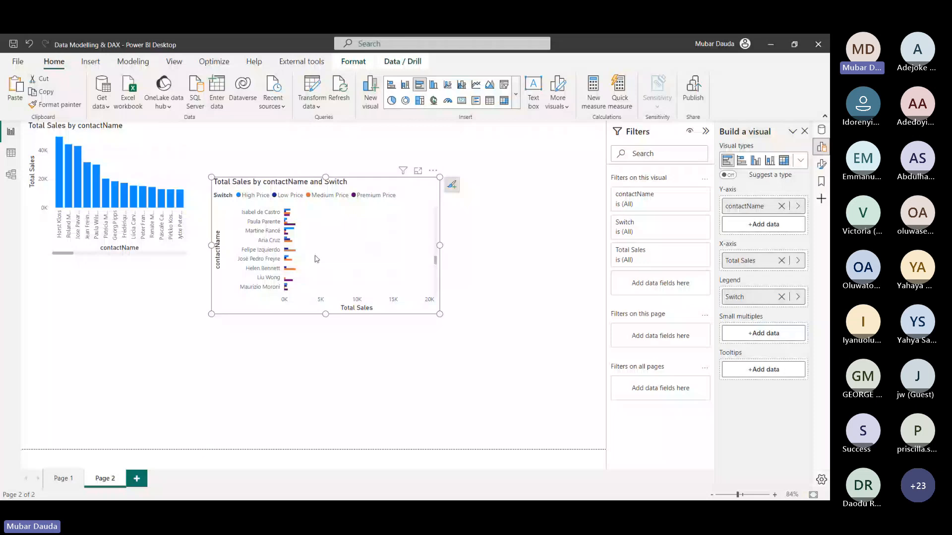
scroll(302, 238, "up", 5)
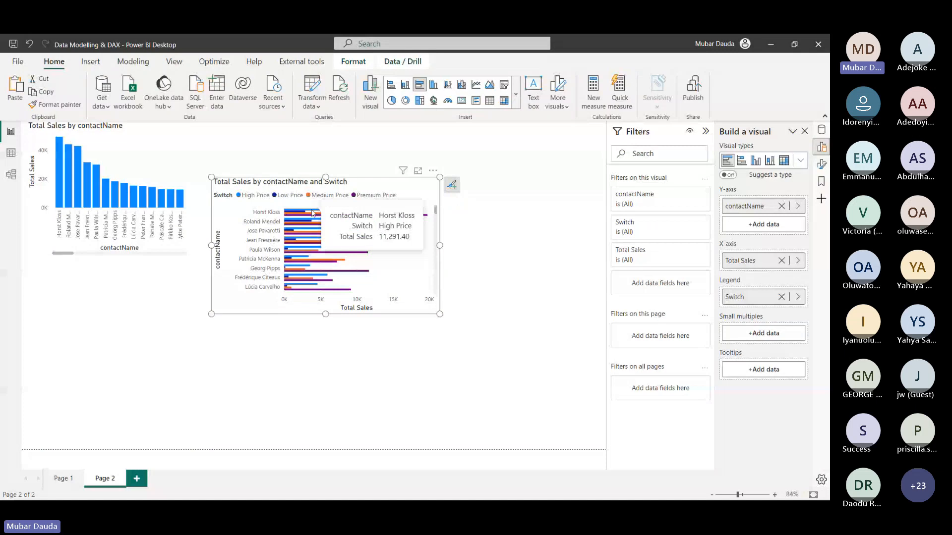
mouse_move(298, 258)
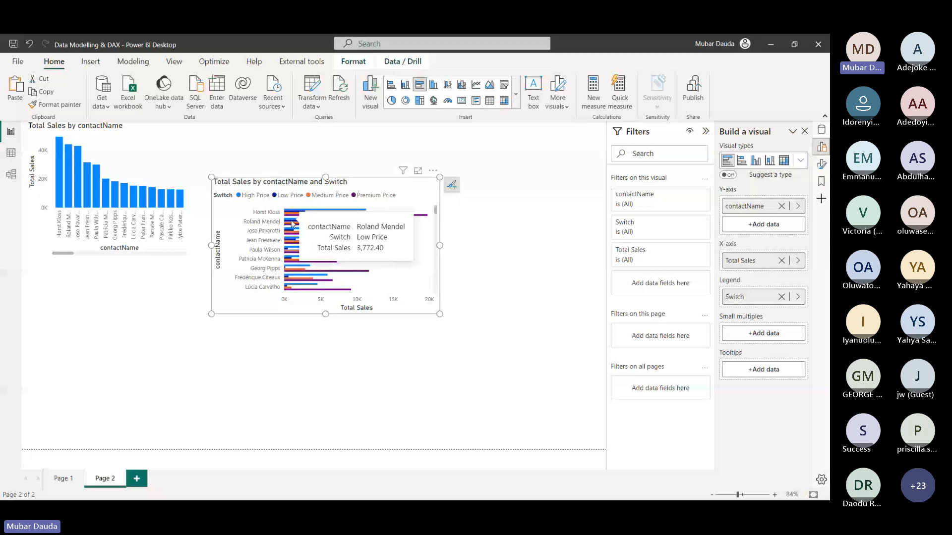
mouse_move(408, 218)
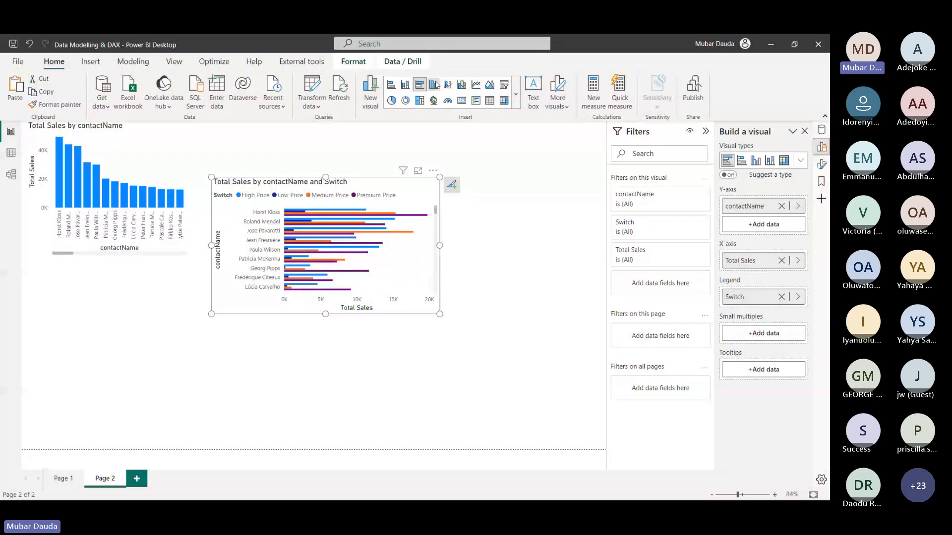
left_click(433, 85)
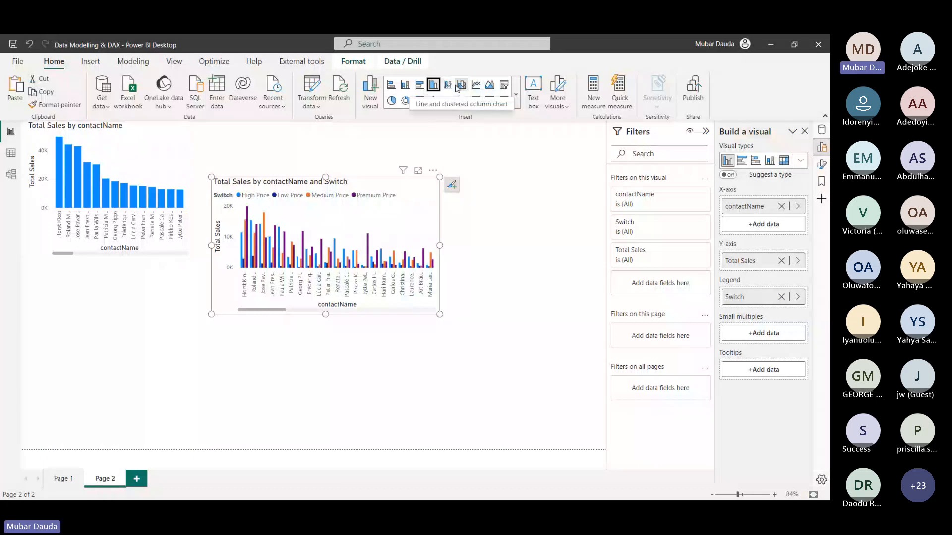
left_click(800, 160)
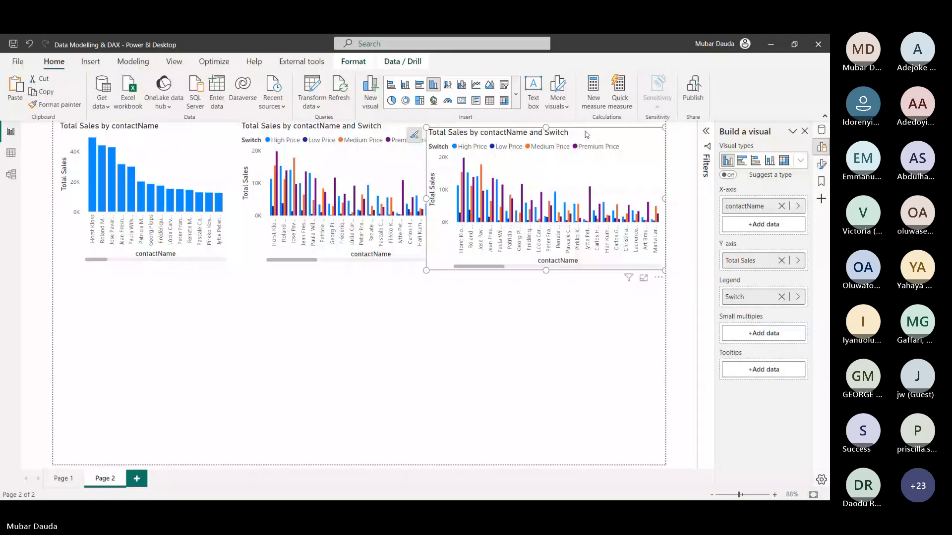
Line up the copied clustered column chart with the other two along the page's upper edge, shrinking both Switch charts to avoid overlap
left_click_drag(587, 132, 605, 137)
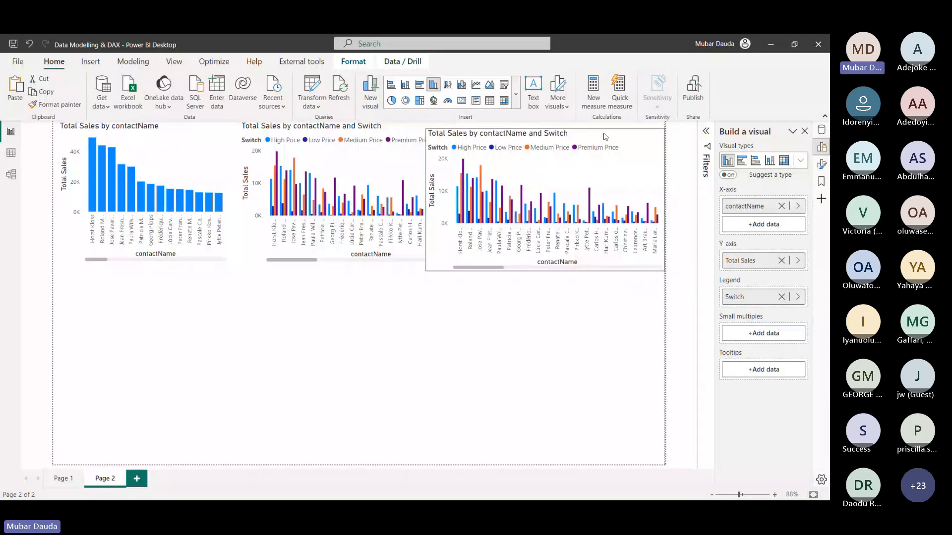
left_click_drag(605, 136, 605, 135)
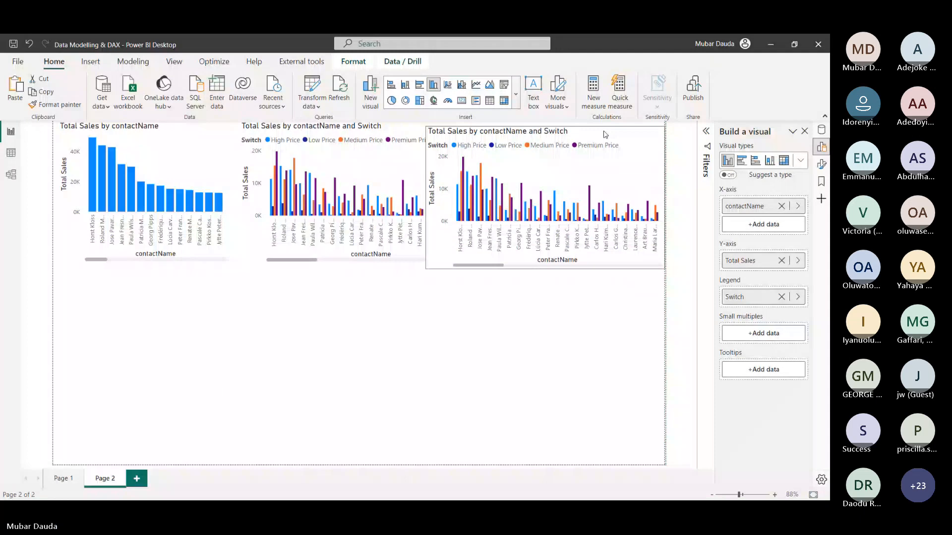
left_click(435, 252)
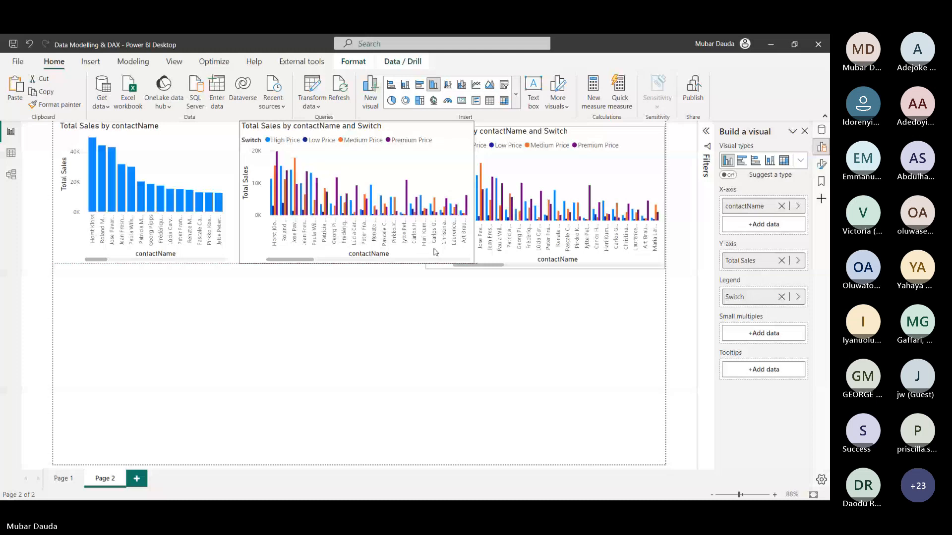
left_click(436, 263)
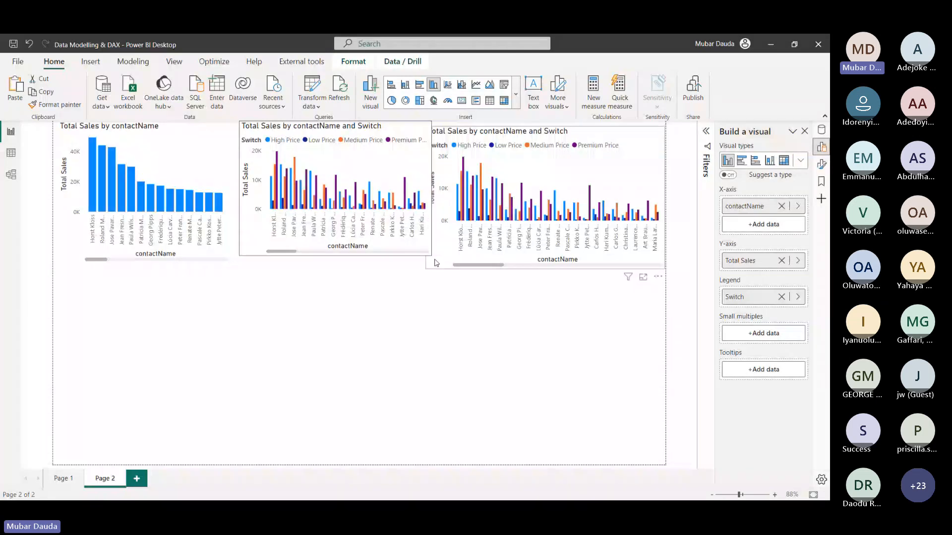
left_click(438, 268)
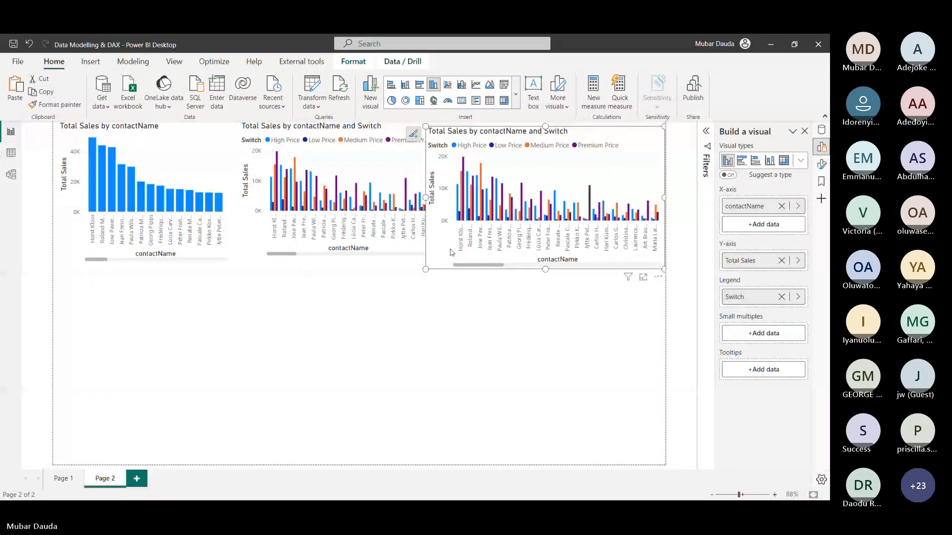
left_click_drag(425, 269, 450, 244)
left_click_drag(544, 191, 544, 187)
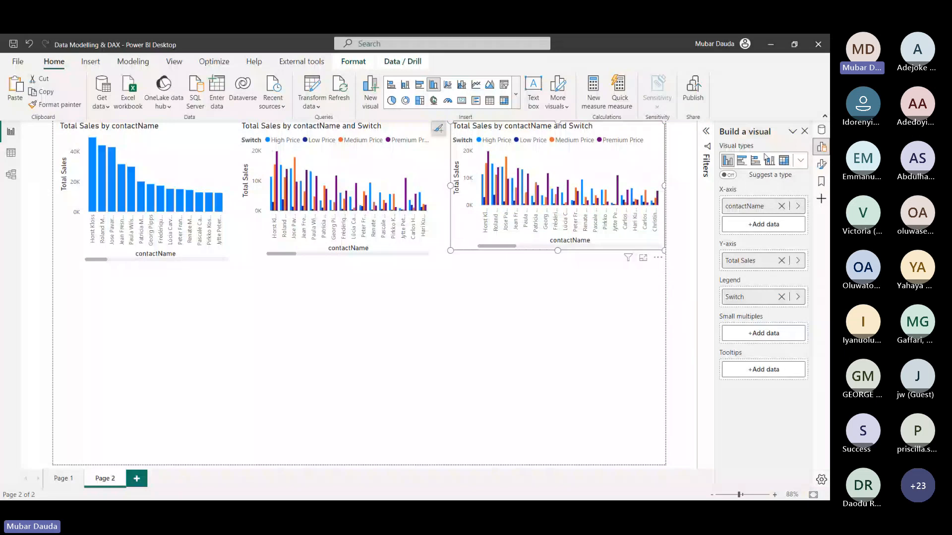
Change the third chart to a 100% stacked bar chart, and examine each contact's price category shares
left_click(799, 161)
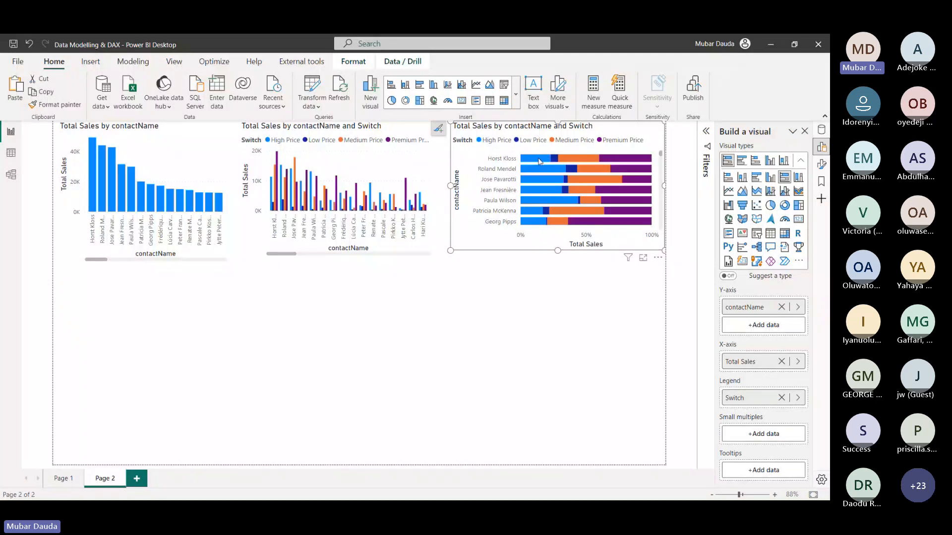
mouse_move(536, 157)
Insert an empty line chart as a separate visual below the first column chart
left_click(282, 300)
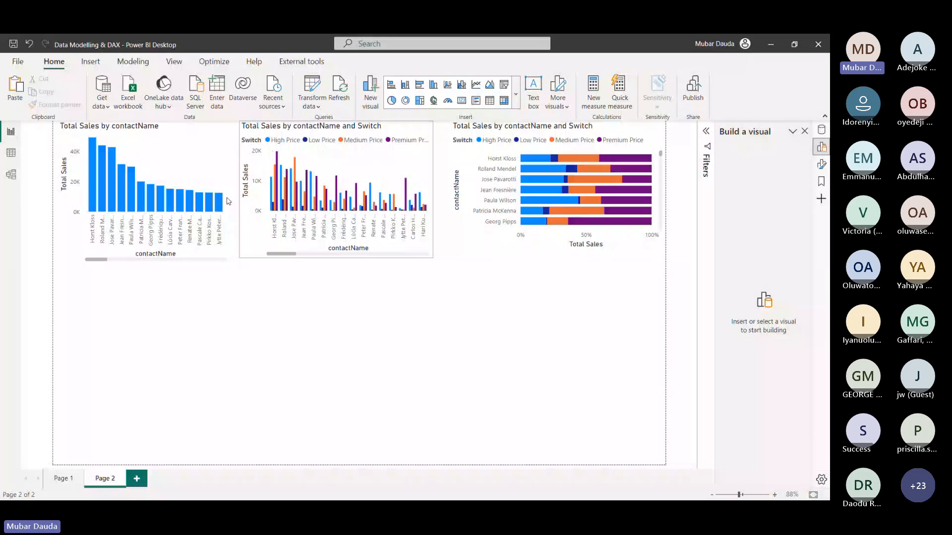
left_click(516, 93)
left_click(404, 201)
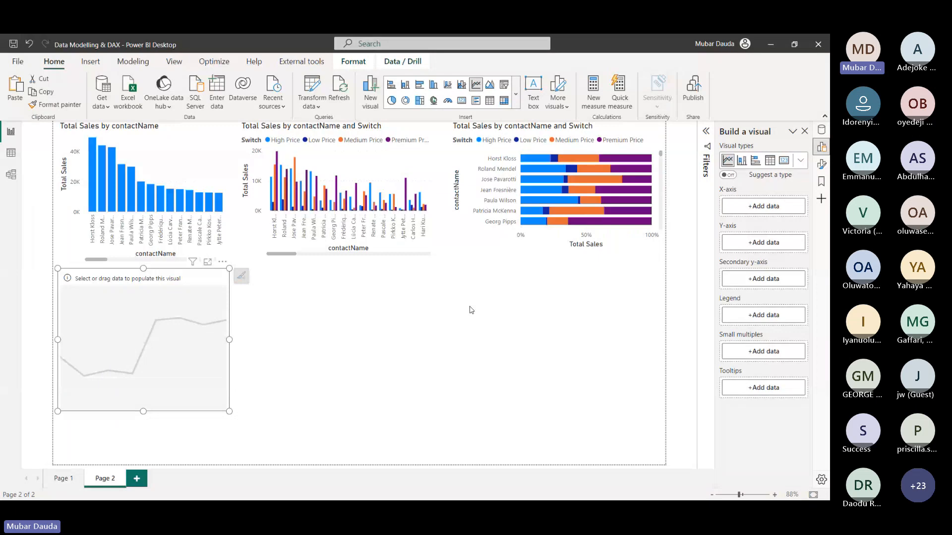
Switch to the Microsoft Teams meeting to admit everyone waiting in the lobby and read the meeting chat, and return to Power BI
mouse_move(323, 493)
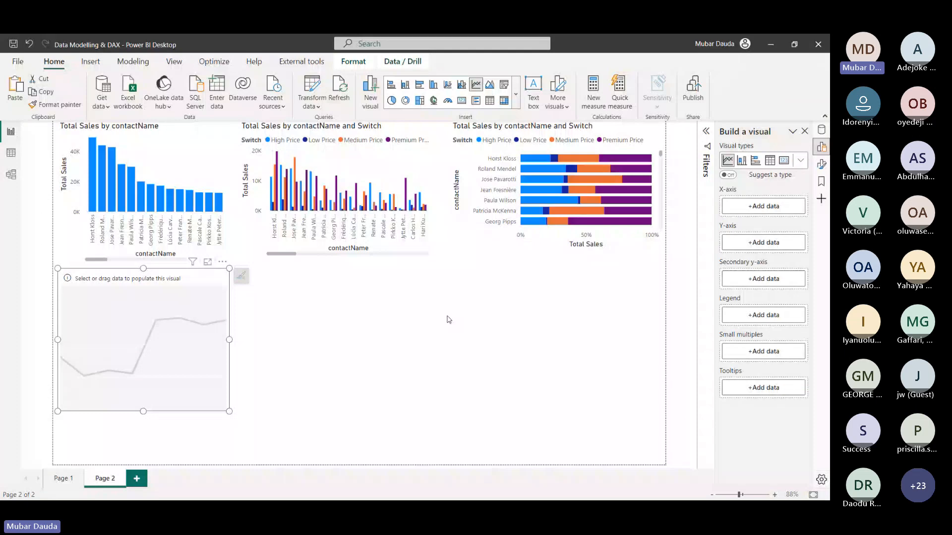
mouse_move(399, 500)
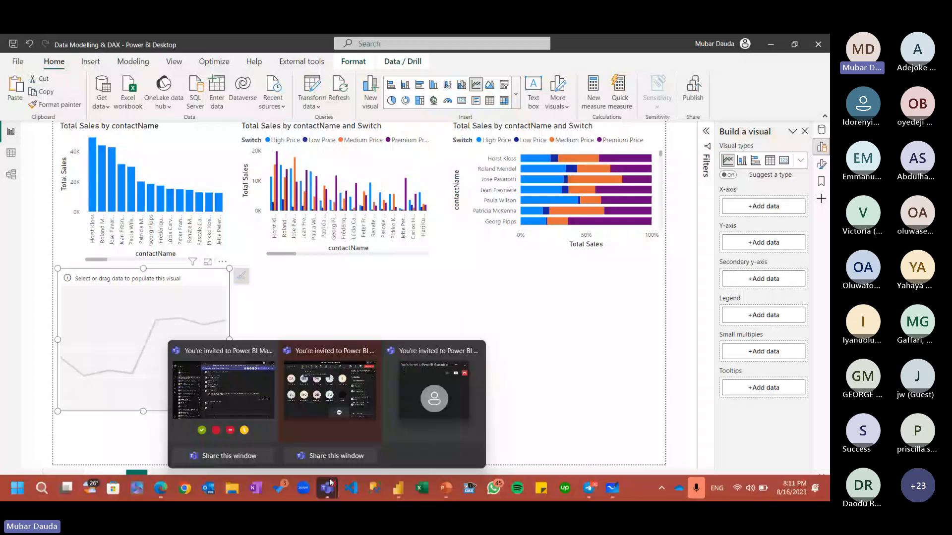
left_click(330, 394)
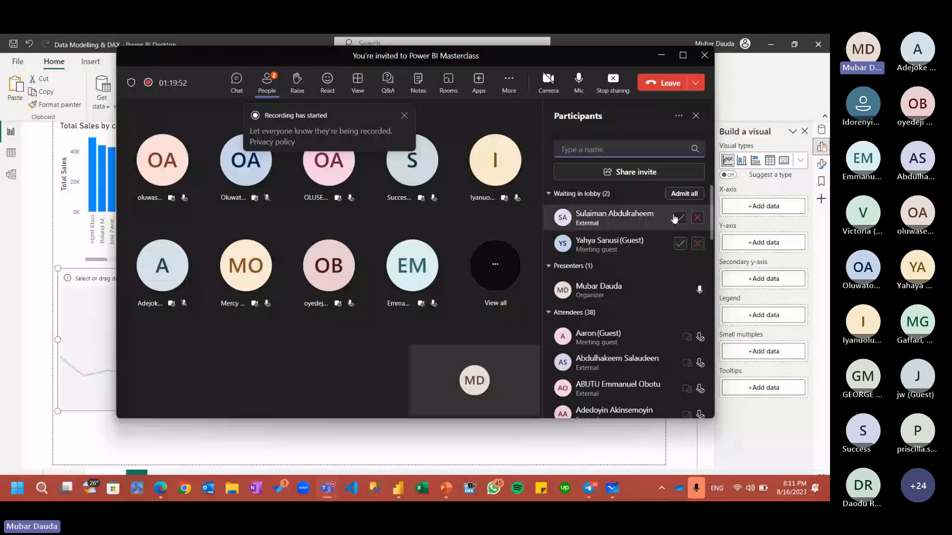
left_click(684, 193)
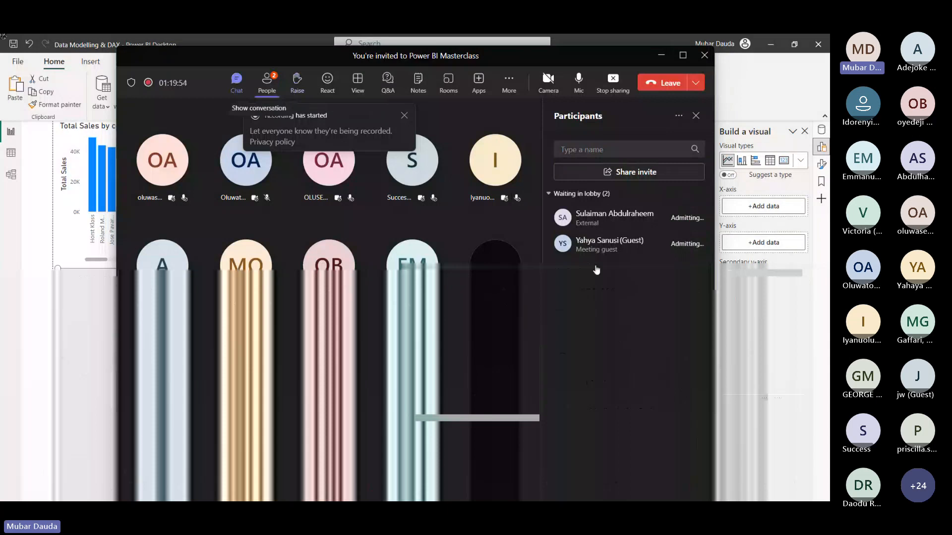
left_click(236, 82)
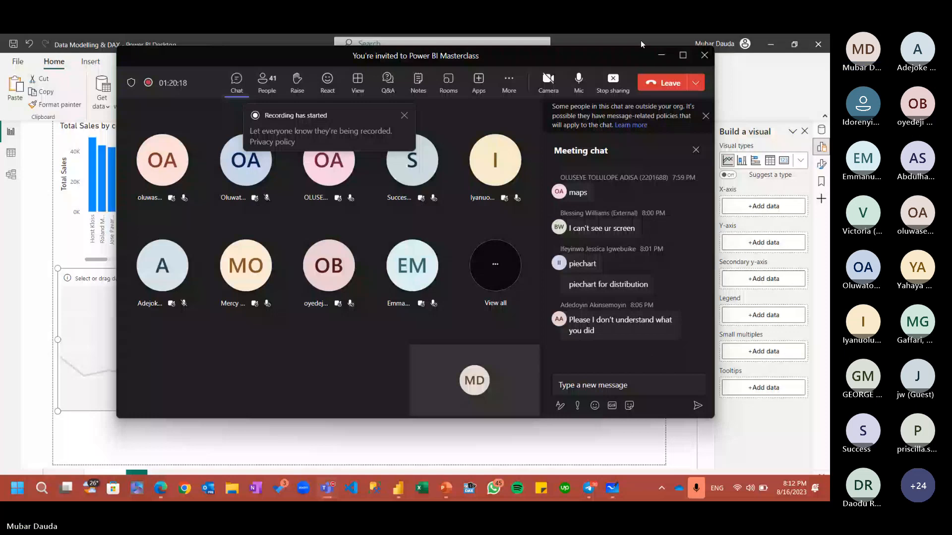
left_click(660, 58)
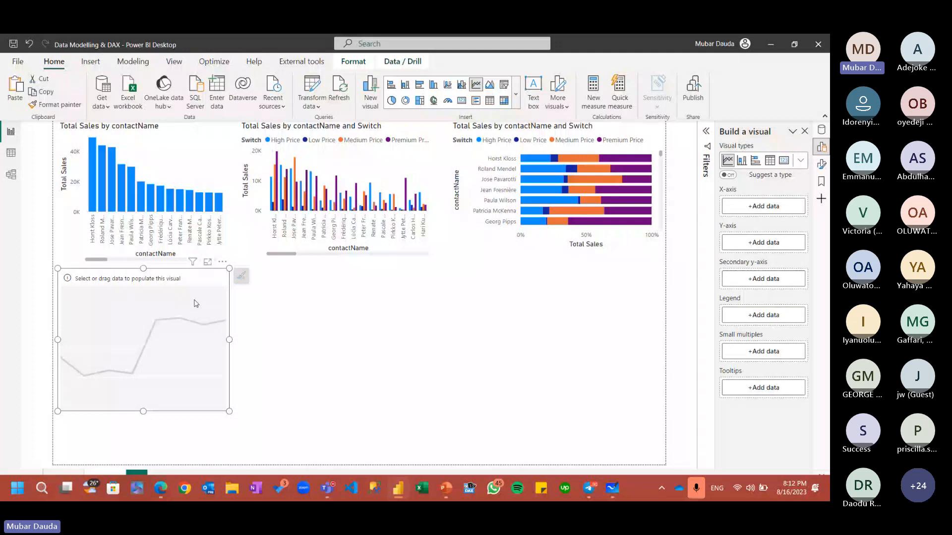
Enlarge the line chart and plot Total Sales by orderDate, with the Year and Month levels on the x-axis
left_click_drag(227, 408, 288, 426)
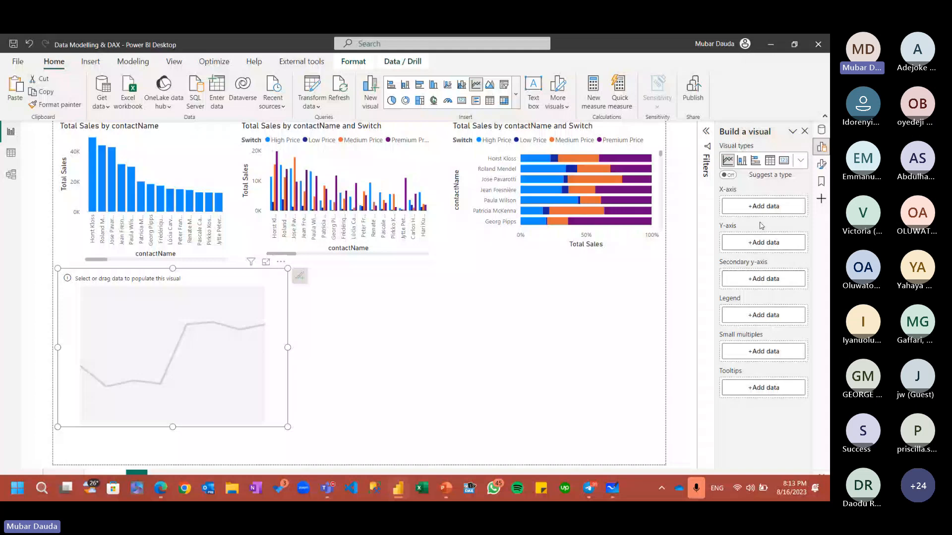
left_click(762, 242)
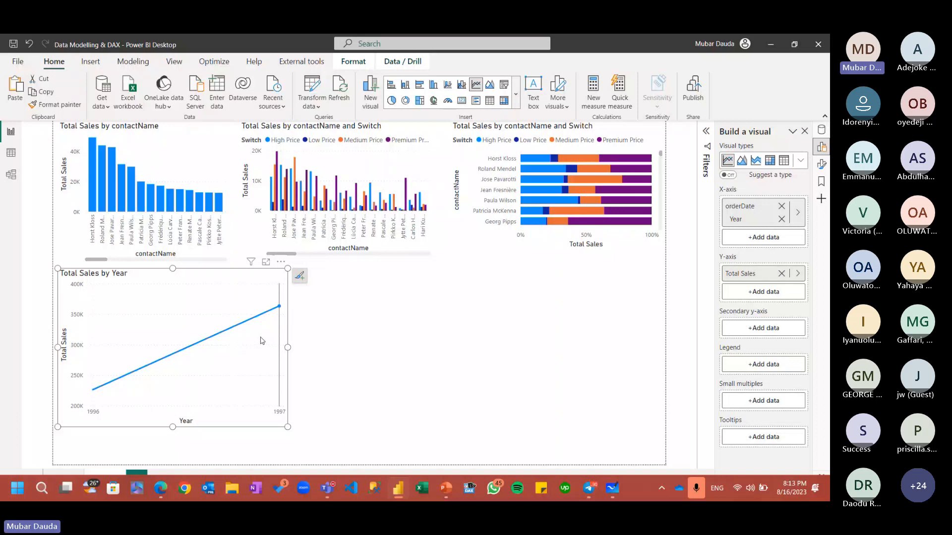
mouse_move(262, 340)
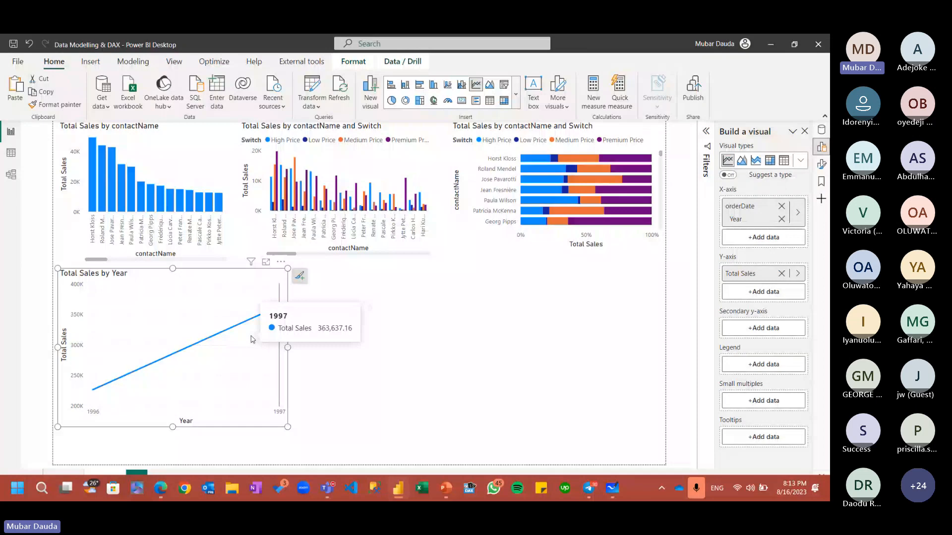
mouse_move(112, 377)
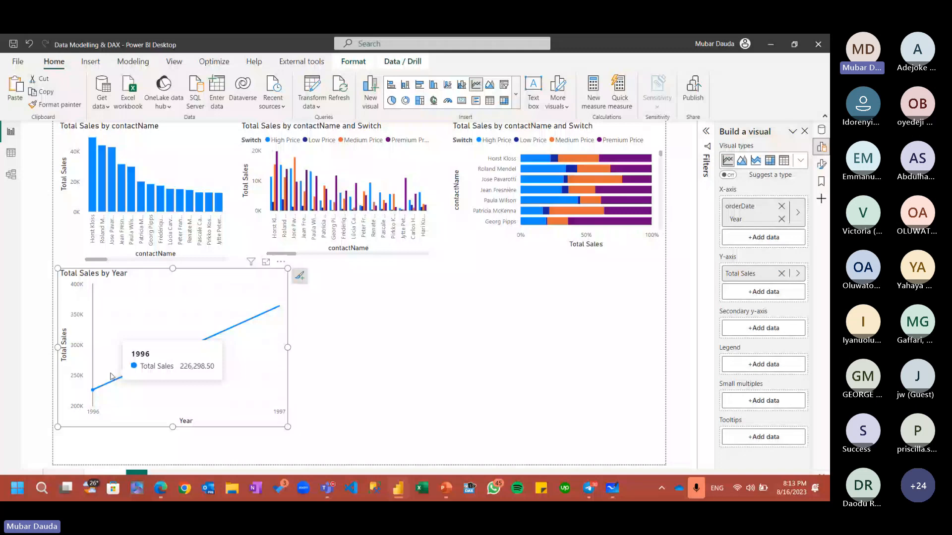
left_click(797, 213)
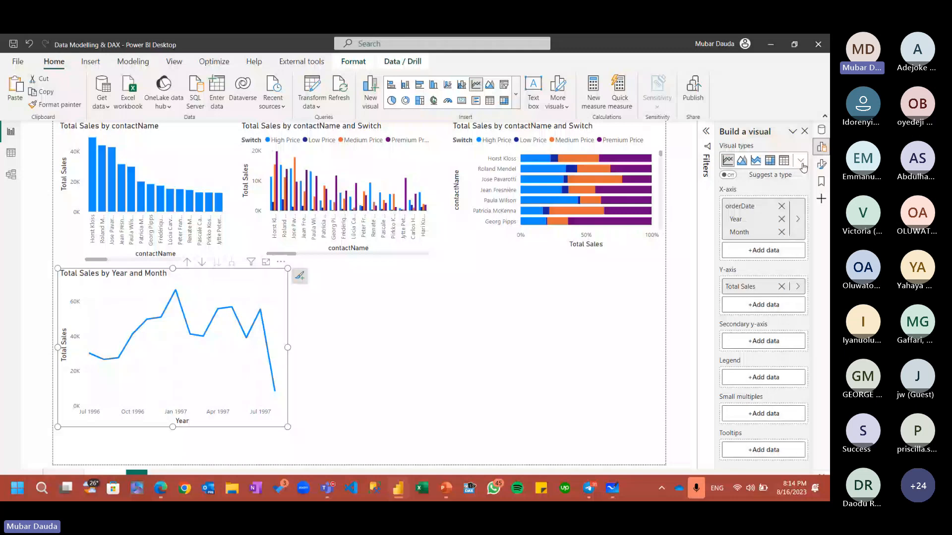
Try the area chart type on the line chart, change it to a stacked area chart, and add Switch as its legend
left_click(801, 161)
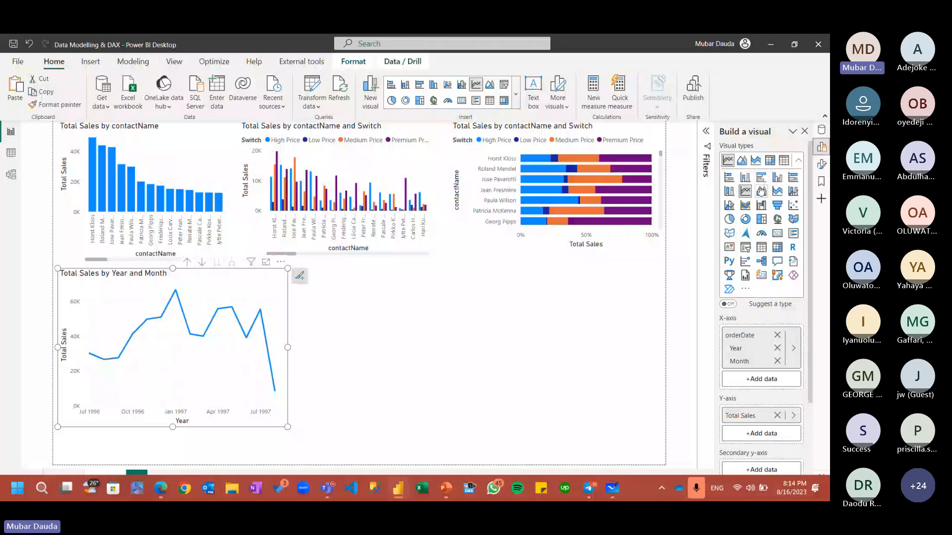
left_click(761, 191)
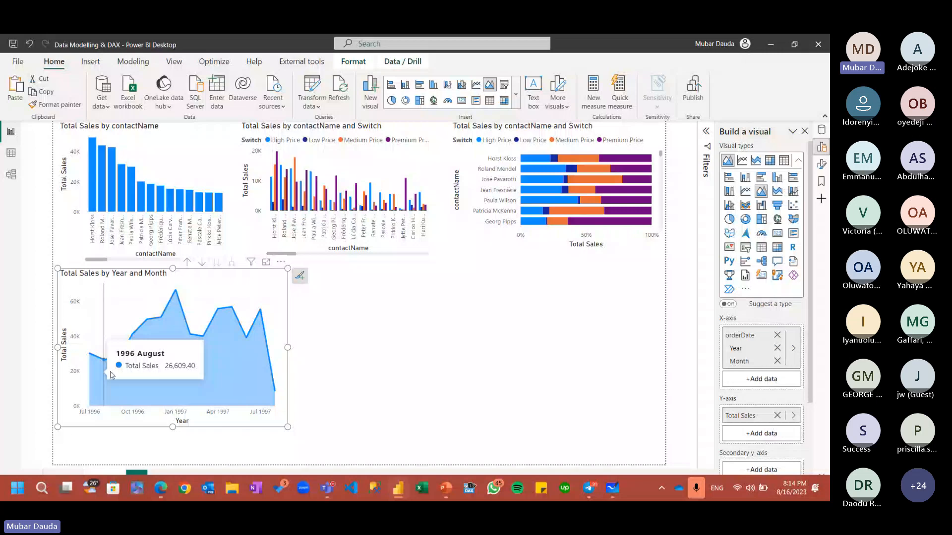
left_click(777, 191)
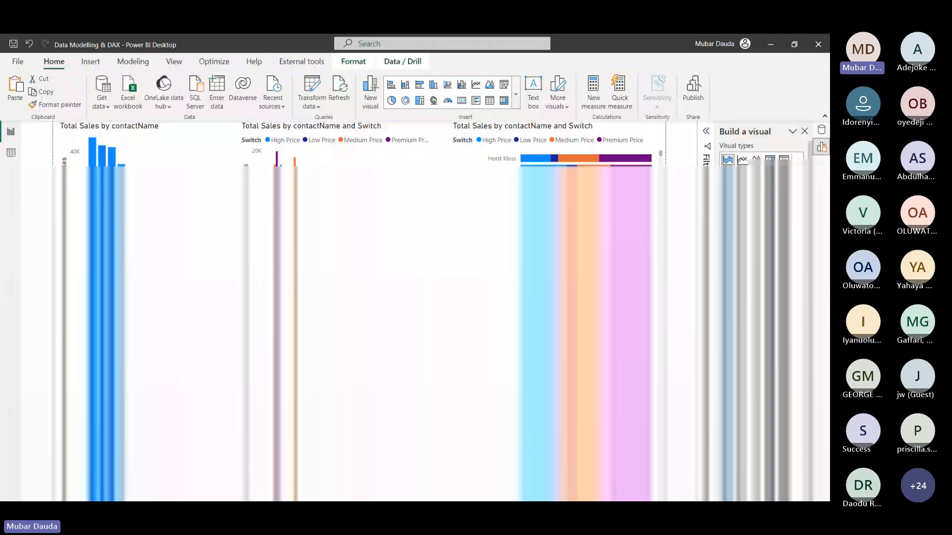
left_click(757, 341)
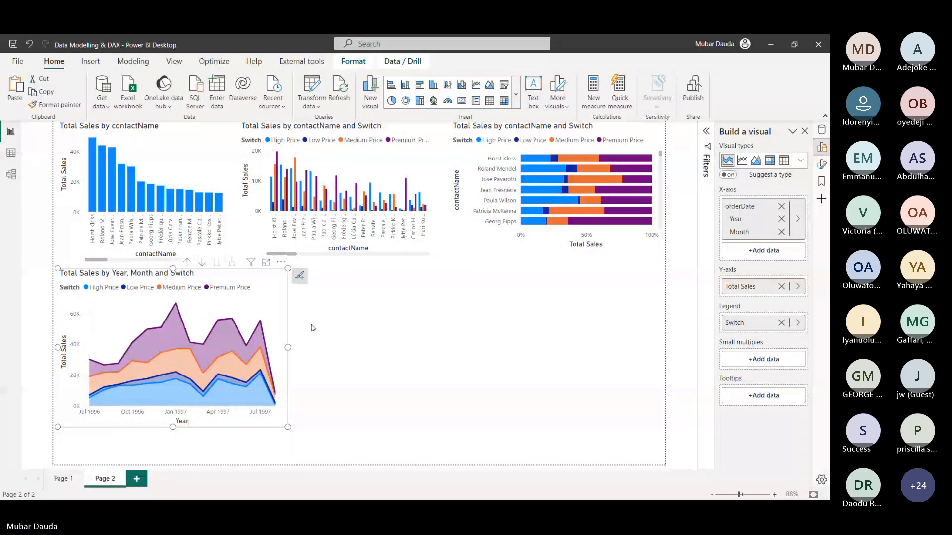
Add a line and stacked column chart of Total Sales by contactName, with Switch as column legend, beside the stacked area chart
mouse_move(104, 313)
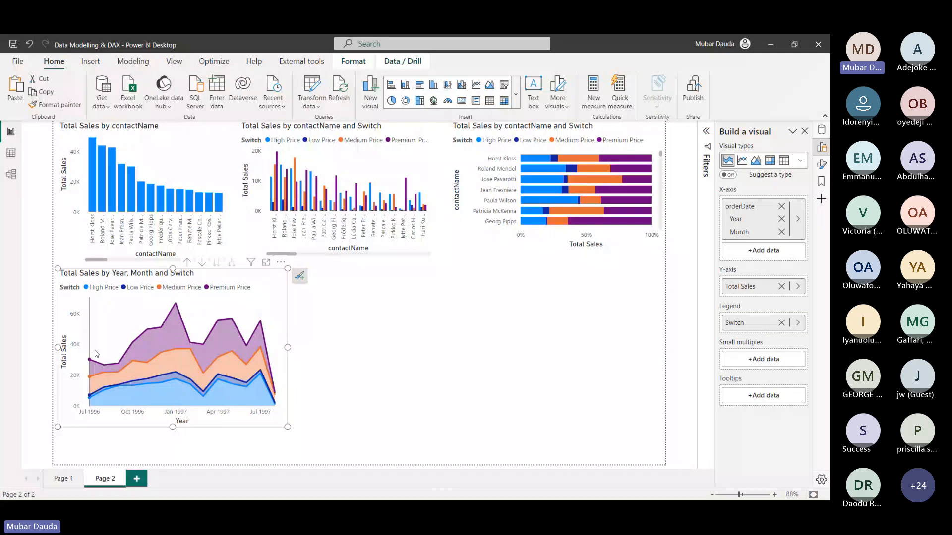
mouse_move(183, 329)
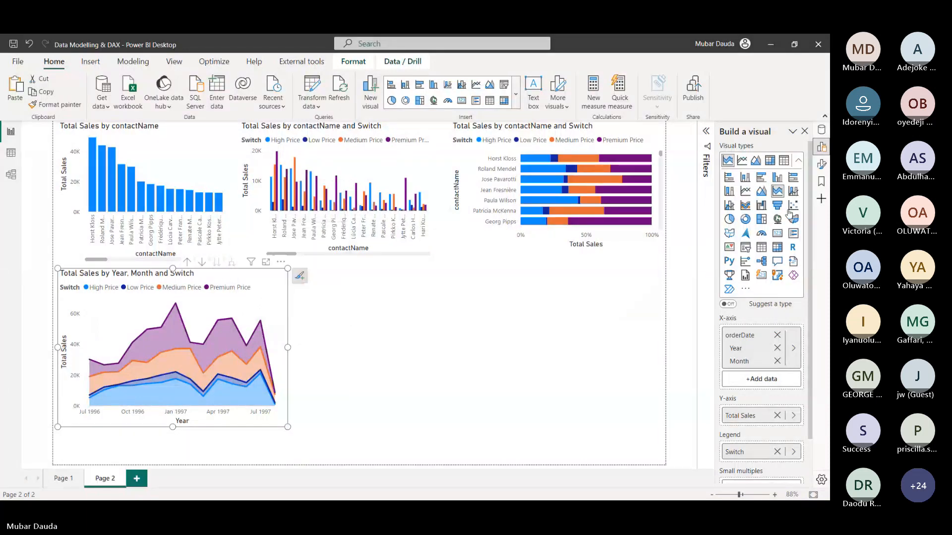
left_click(336, 353)
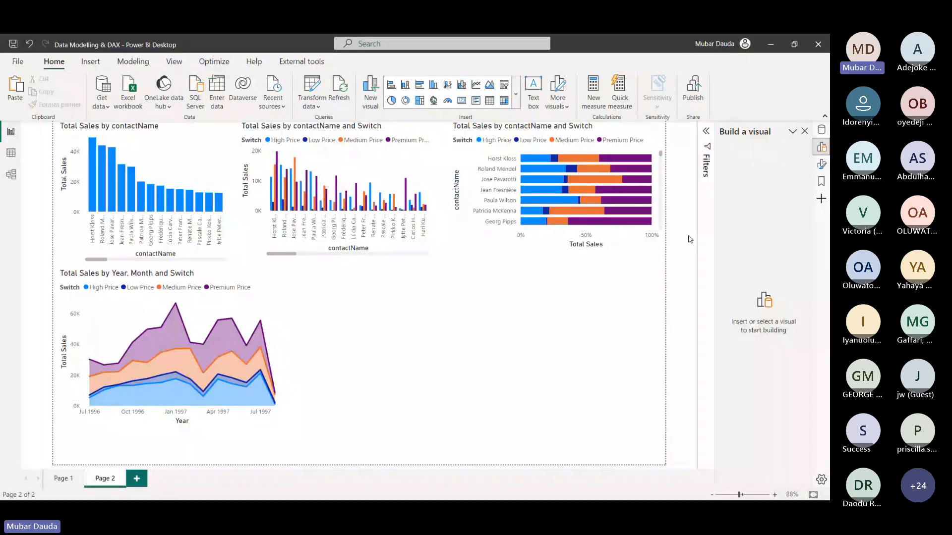
left_click(282, 286)
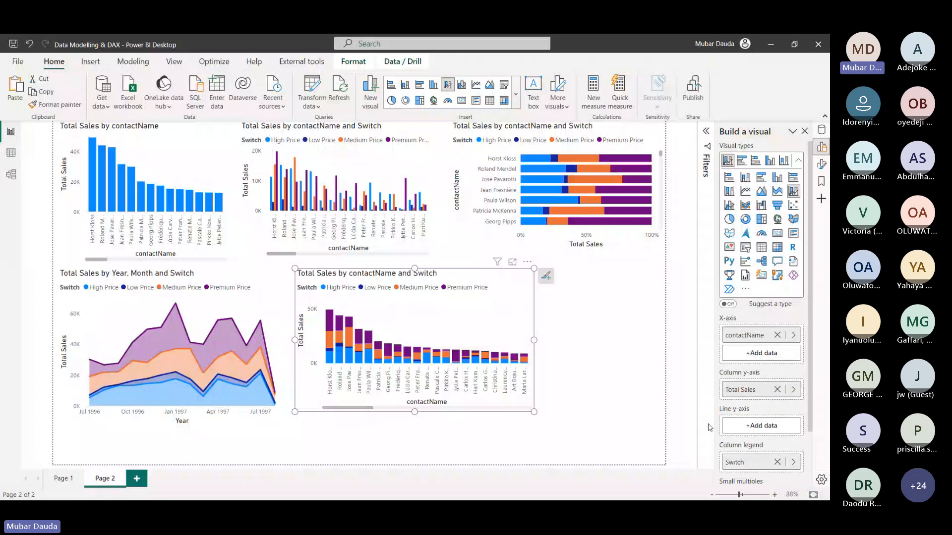
Try adding the orderDate Month level to the combo chart's x-axis and reordering it with contactName, and remove it again
left_click(762, 351)
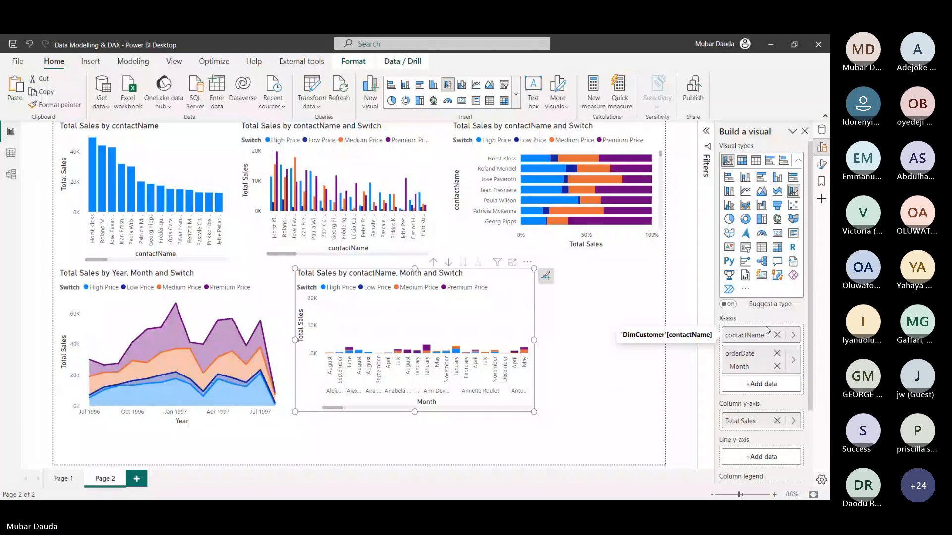
left_click_drag(767, 330, 774, 362)
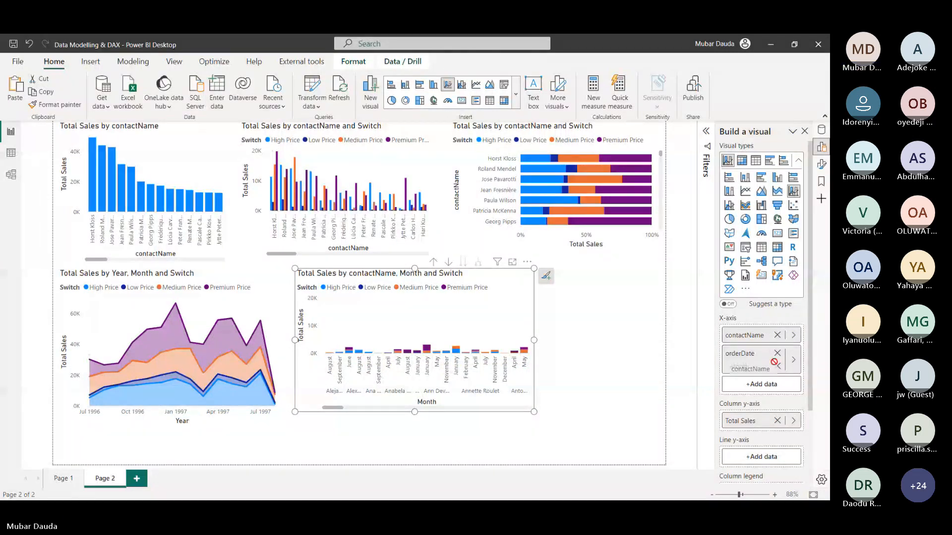
left_click_drag(773, 362, 788, 342)
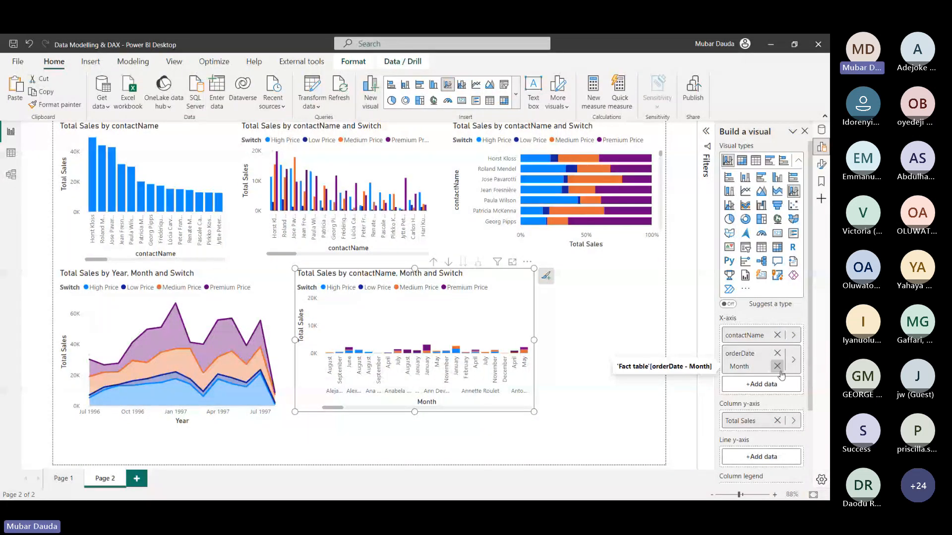
left_click(777, 336)
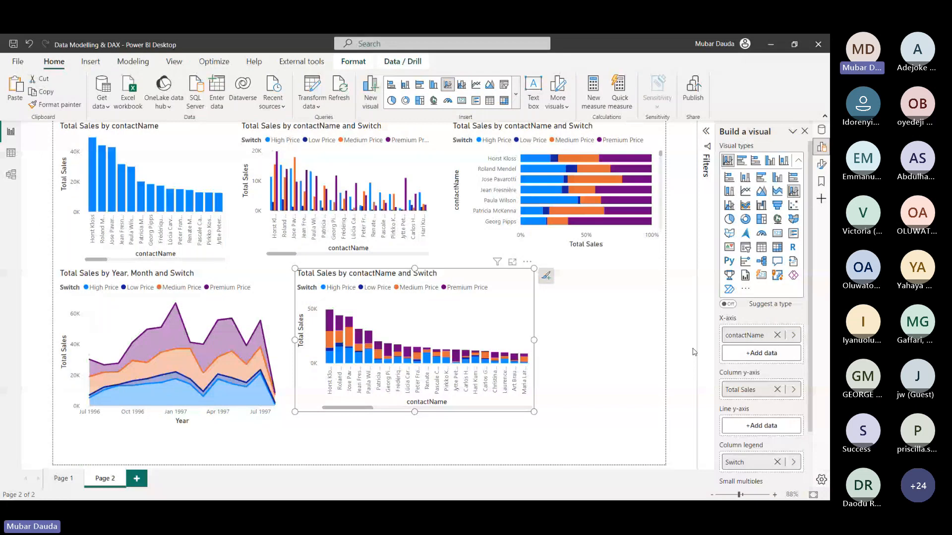
Try the orderDate Month level from the Fact table as the combo chart's line y-axis, and remove it again
left_click(756, 426)
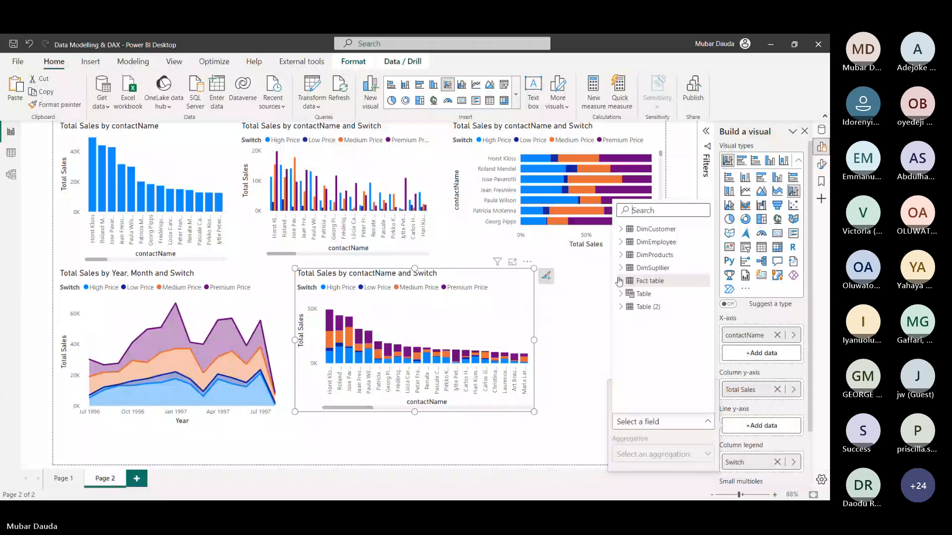
left_click(620, 280)
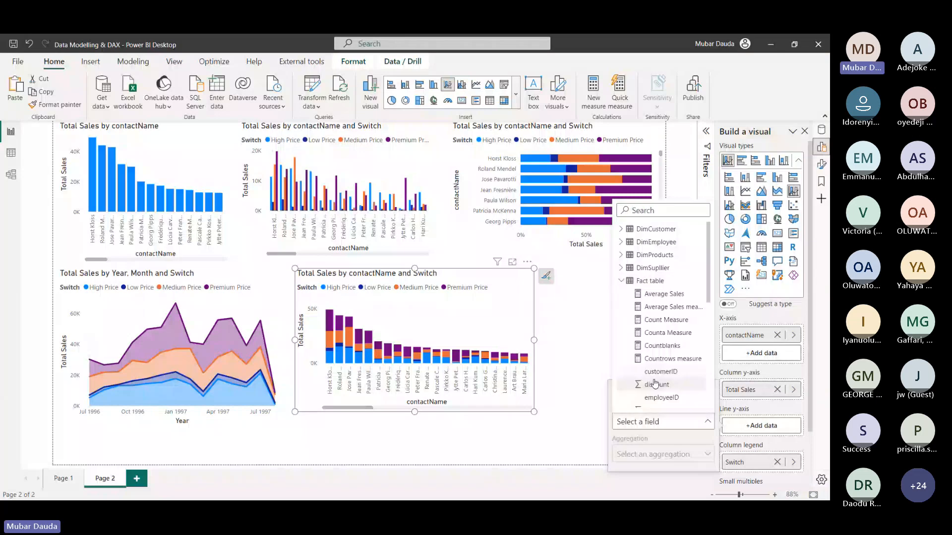
scroll(655, 383, "down", 2)
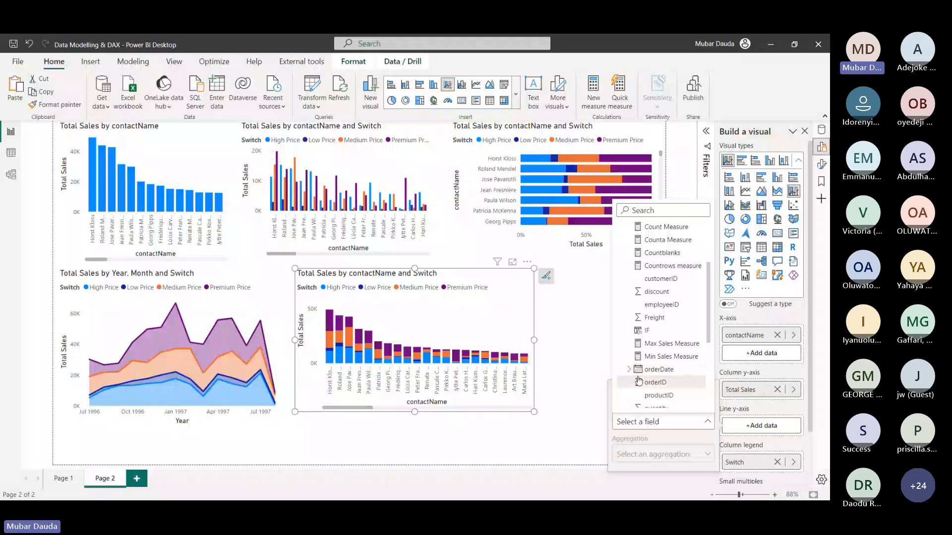
left_click(639, 382)
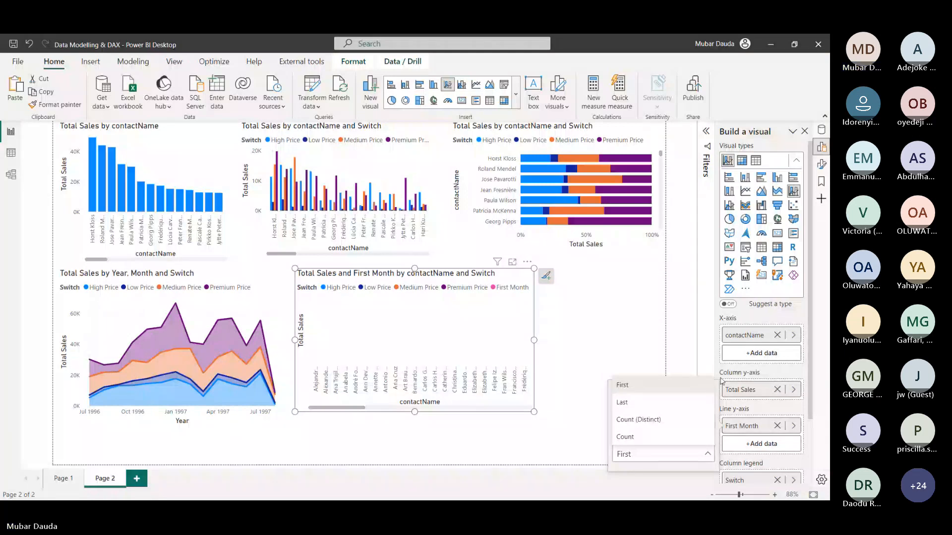
left_click(777, 426)
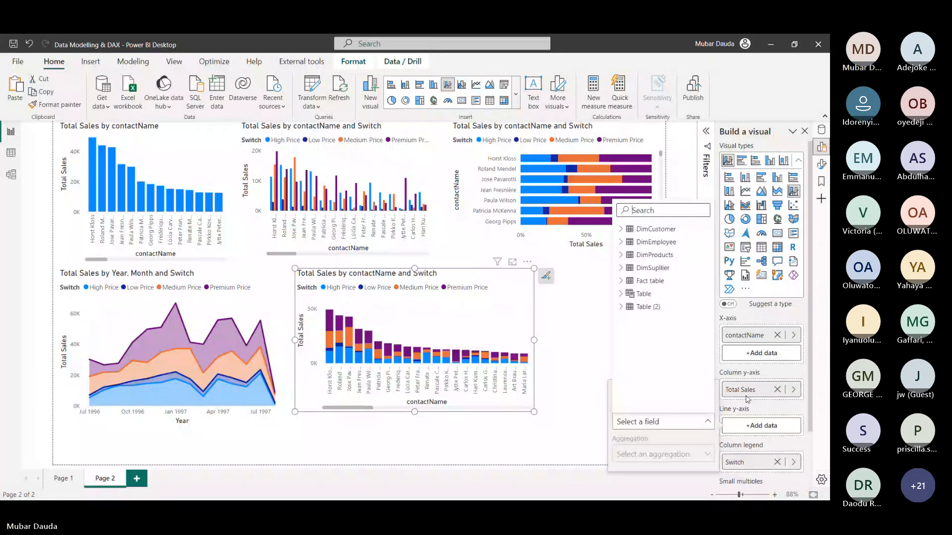
Move Total Sales from the combo chart's column y-axis to its line y-axis
left_click(759, 429)
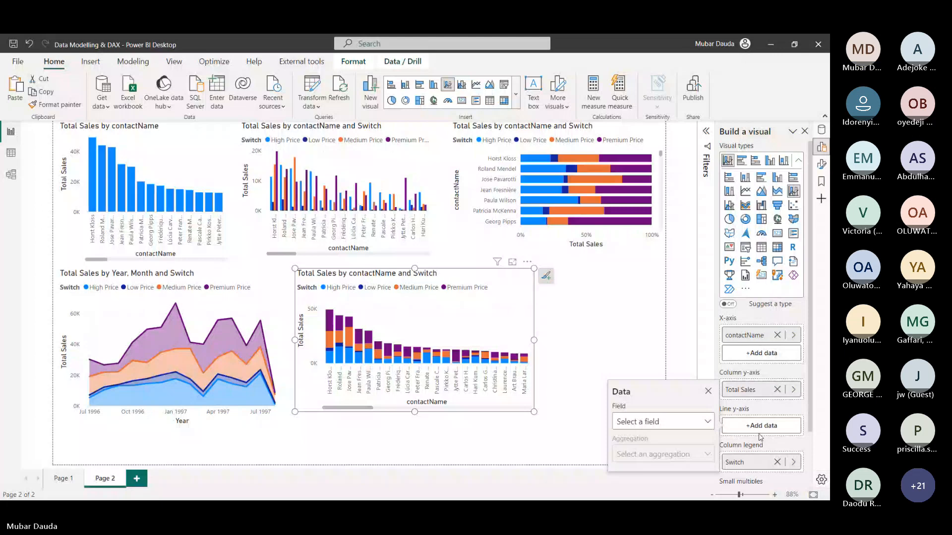
left_click(764, 429)
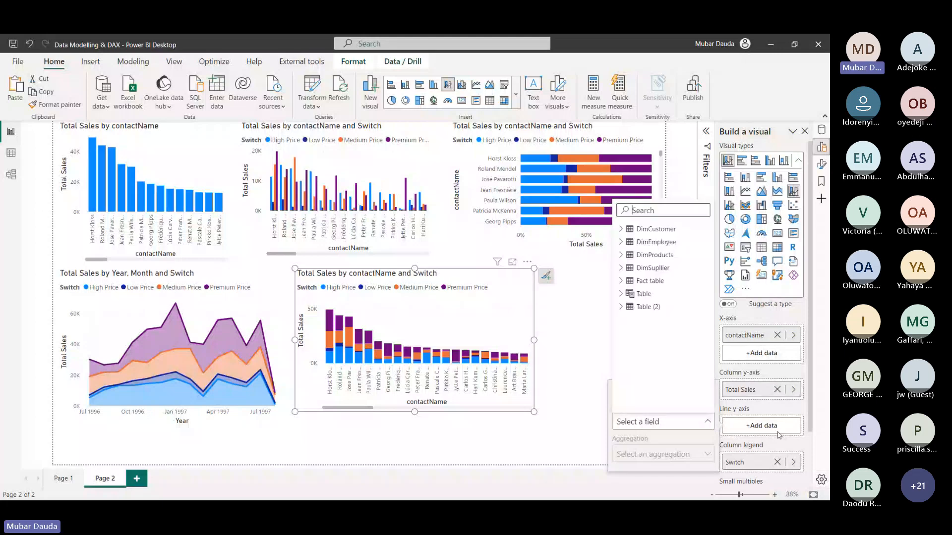
left_click(776, 392)
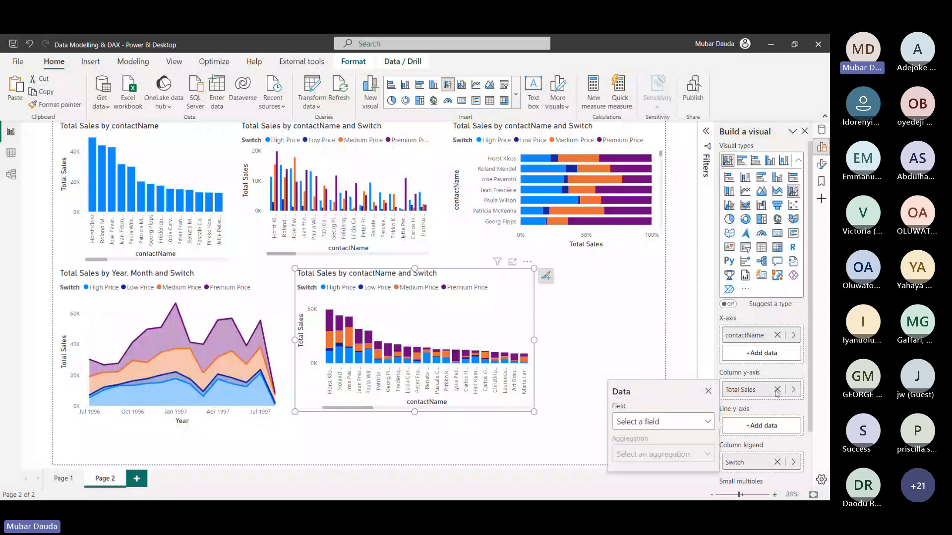
left_click(776, 391)
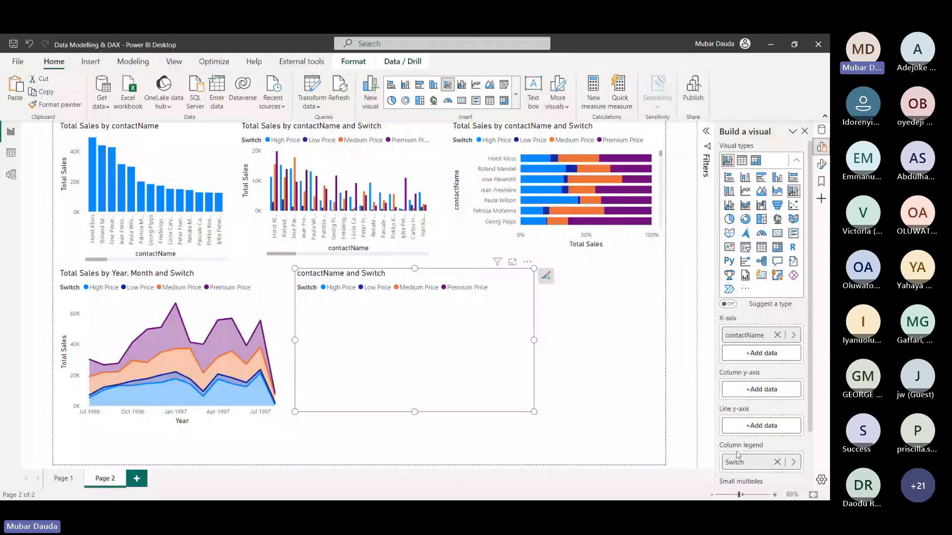
left_click(760, 427)
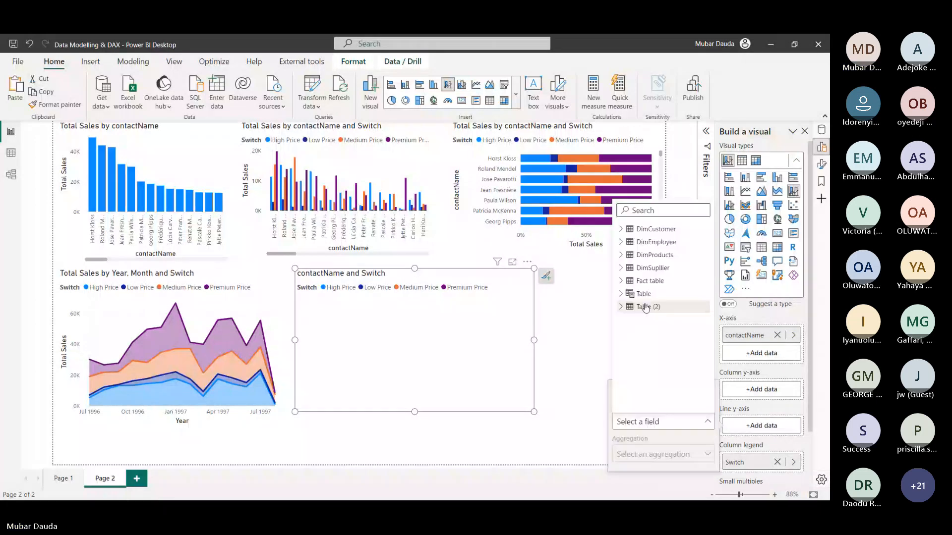
left_click(623, 283)
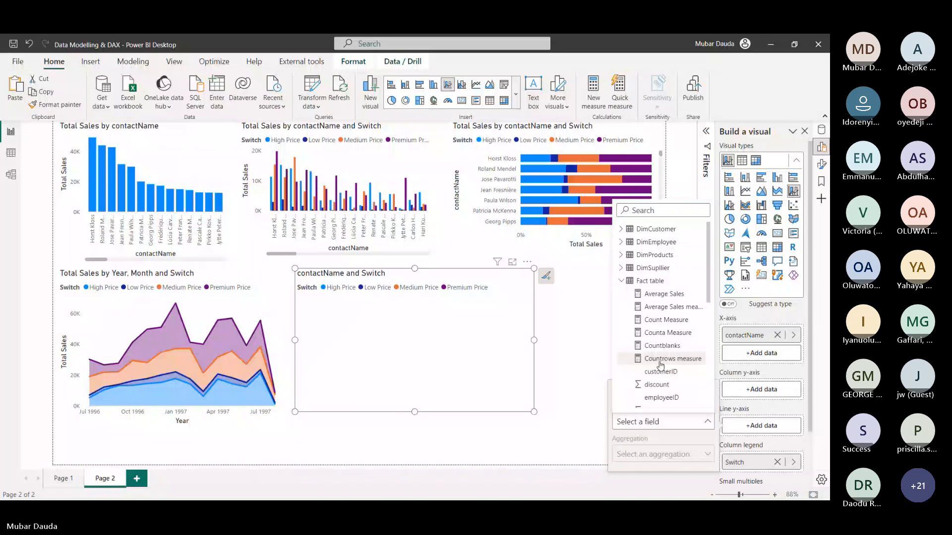
left_click(660, 359)
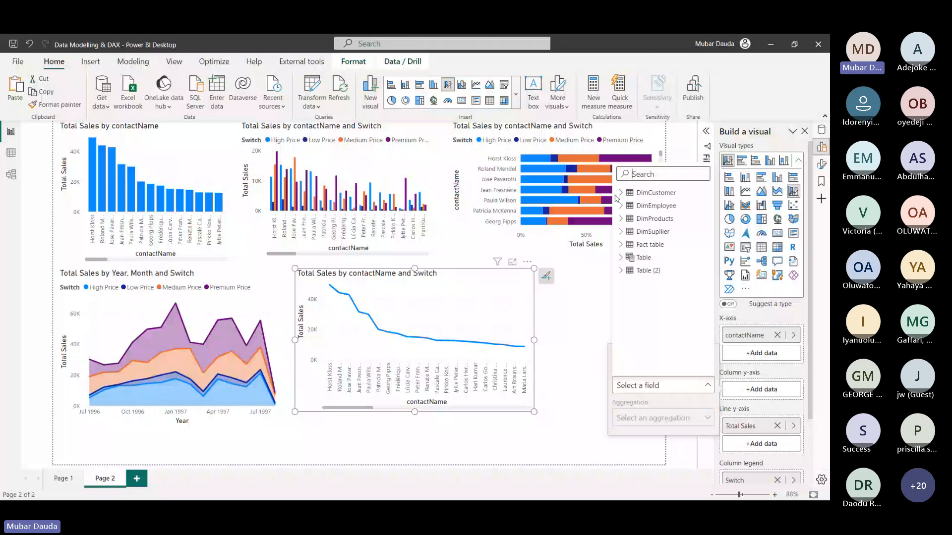
Replace contactName on the combo chart's x-axis with the Month level of orderDate from the Fact table
left_click(776, 335)
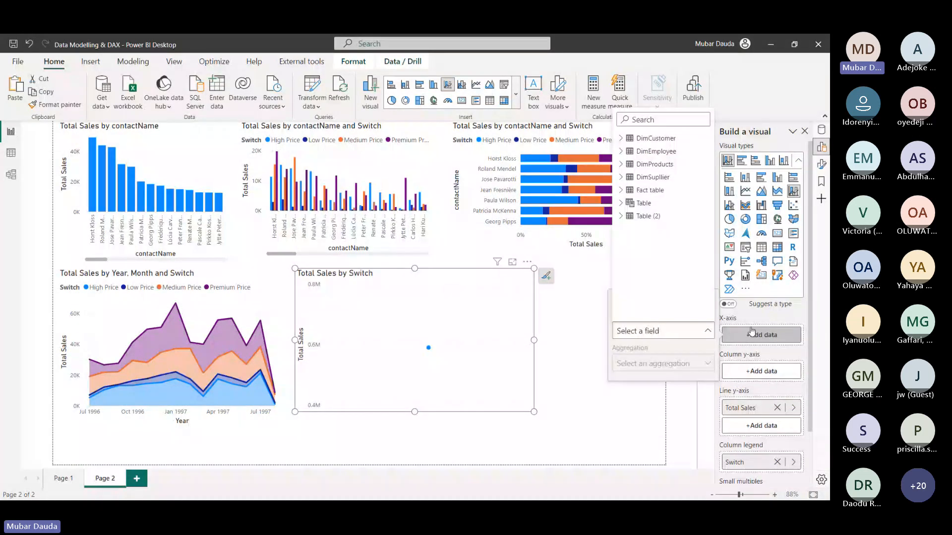
left_click(752, 331)
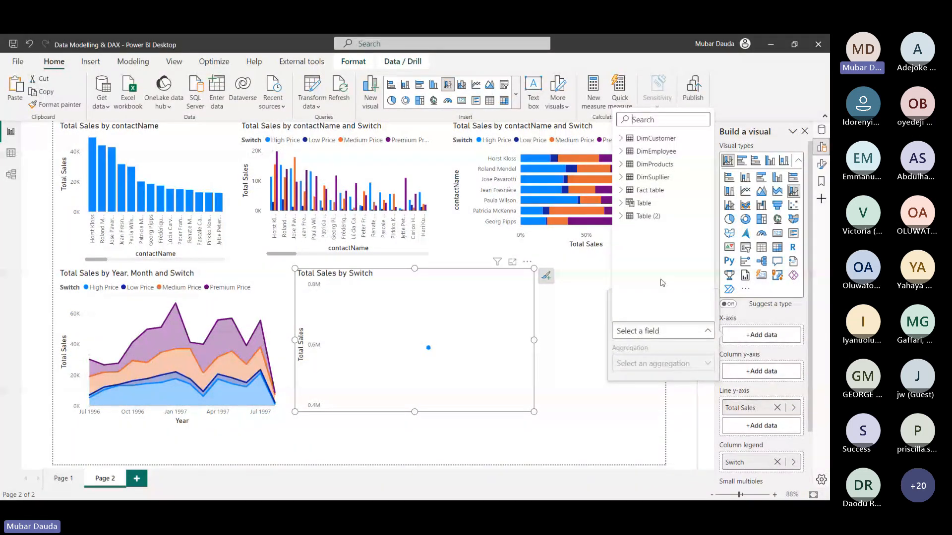
left_click(621, 190)
scroll(632, 220, "down", 2)
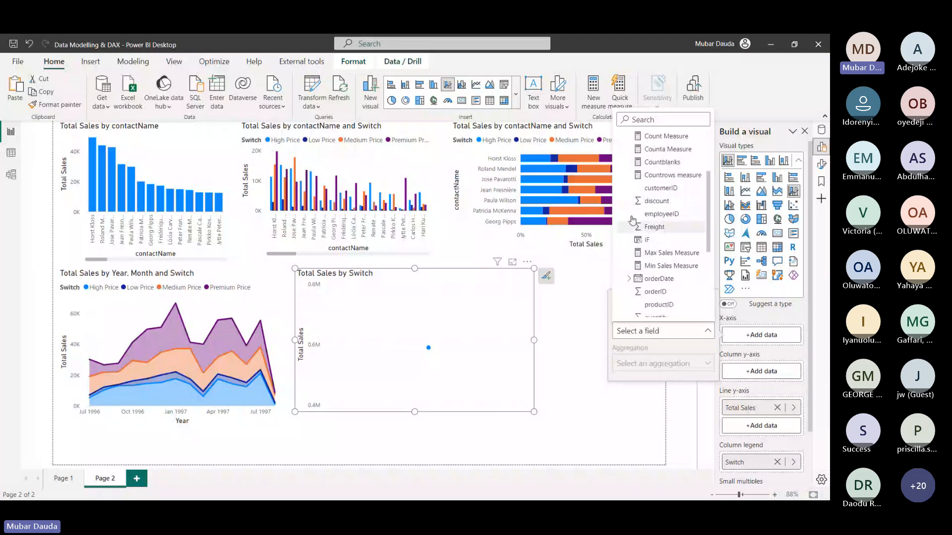
left_click(629, 280)
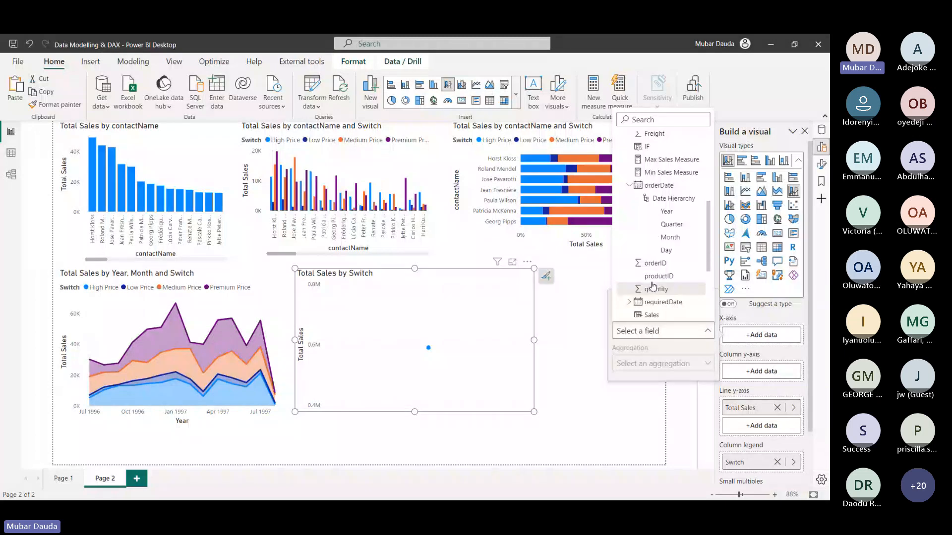
left_click(670, 237)
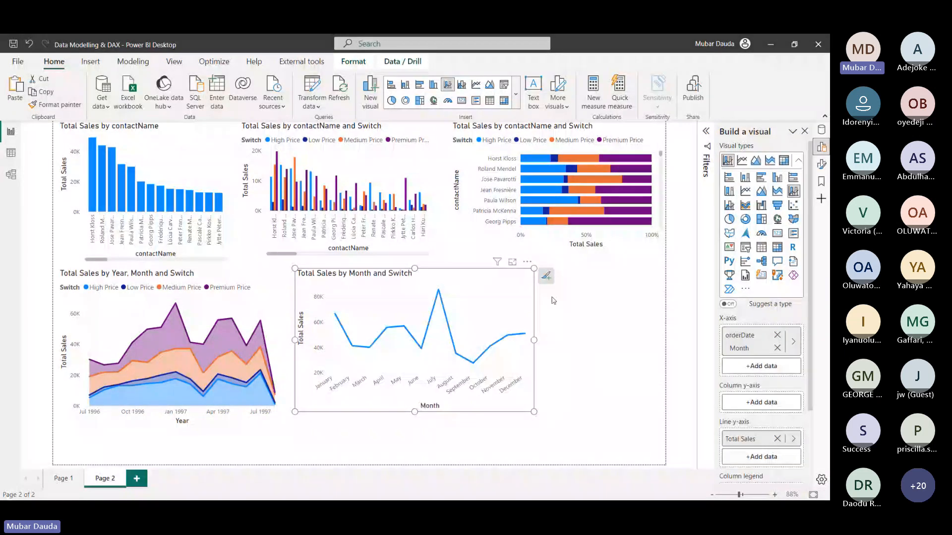
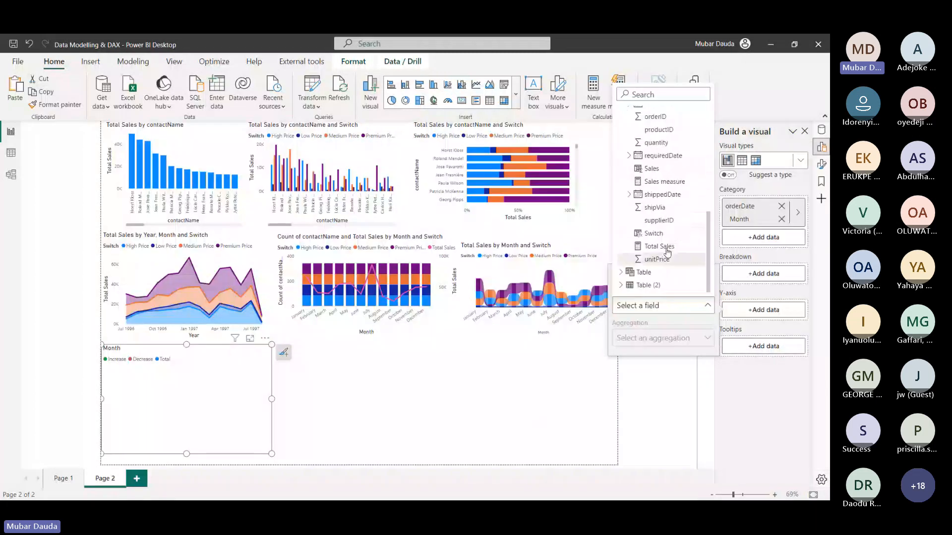
Plot Total Sales on the y-axis of the monthly waterfall chart
left_click(662, 247)
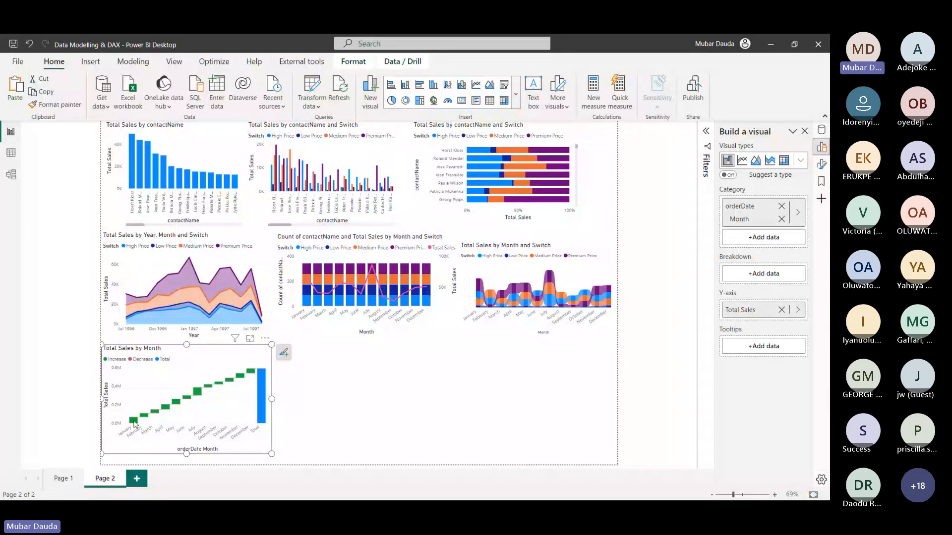
mouse_move(134, 425)
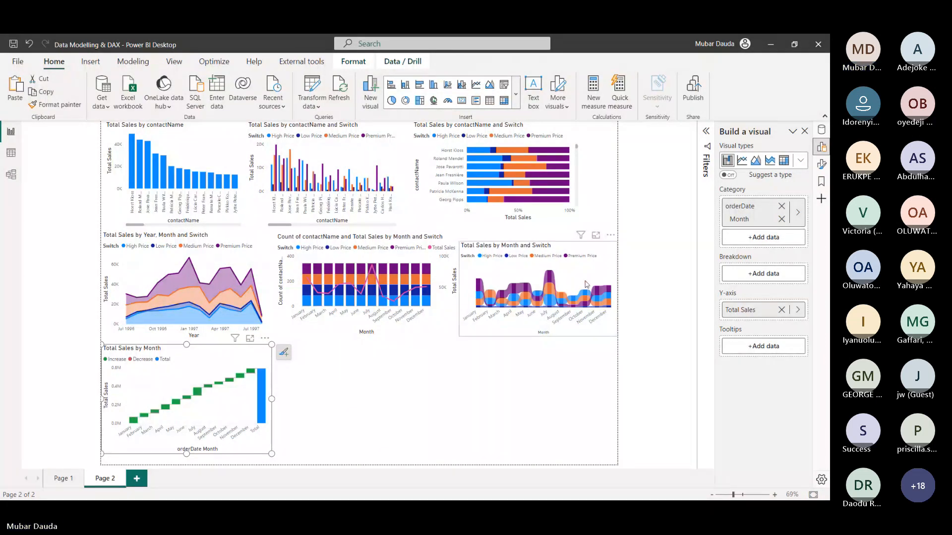
Try orderID from the Fact table as the breakdown of the monthly waterfall chart
left_click(747, 272)
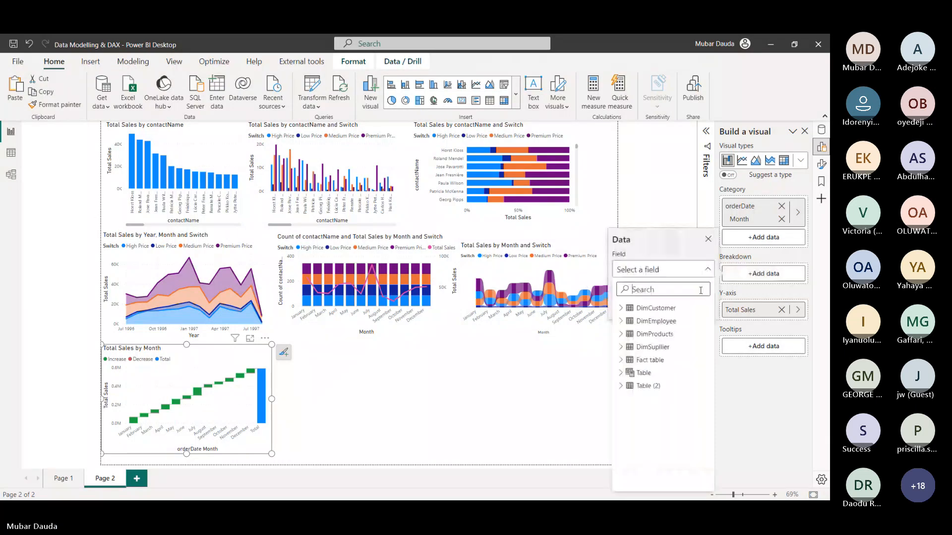
left_click(621, 360)
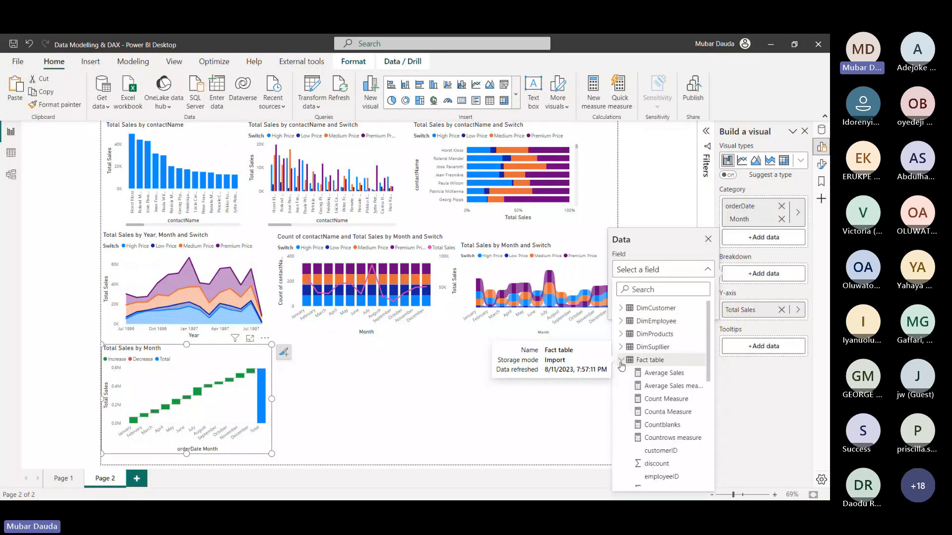
left_click(657, 377)
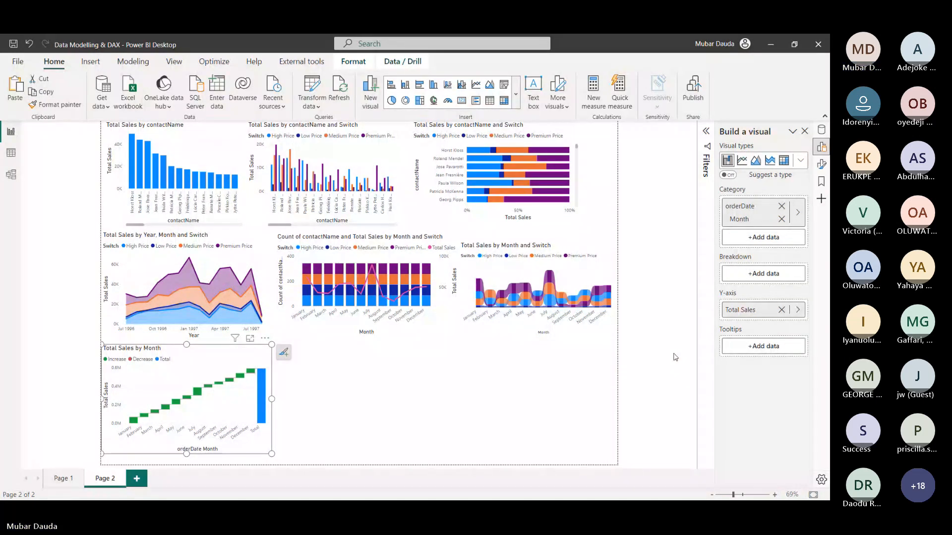
left_click(764, 273)
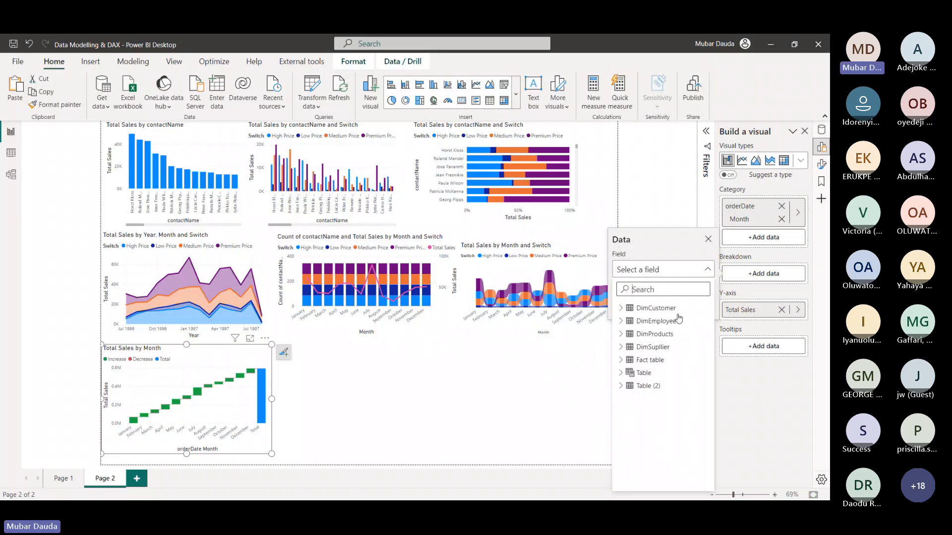
left_click(625, 362)
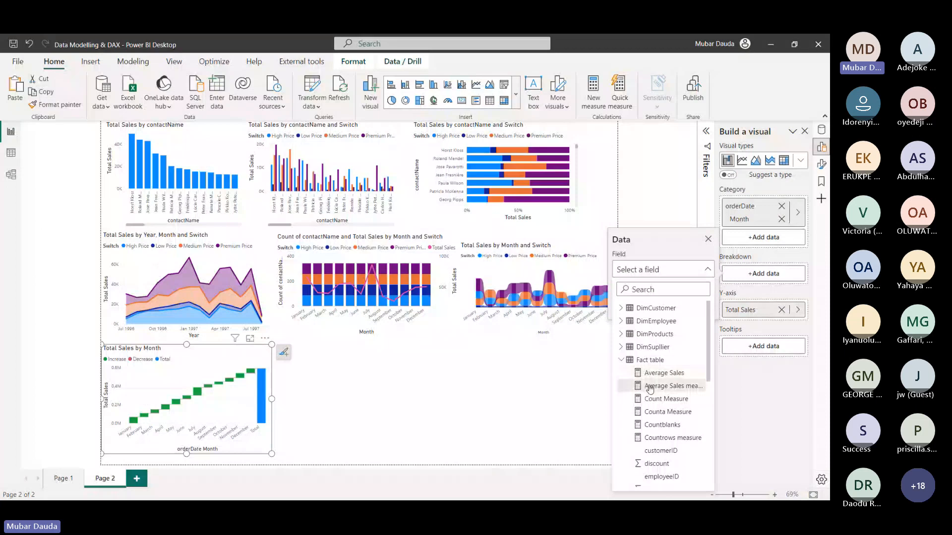
scroll(649, 389, "down", 5)
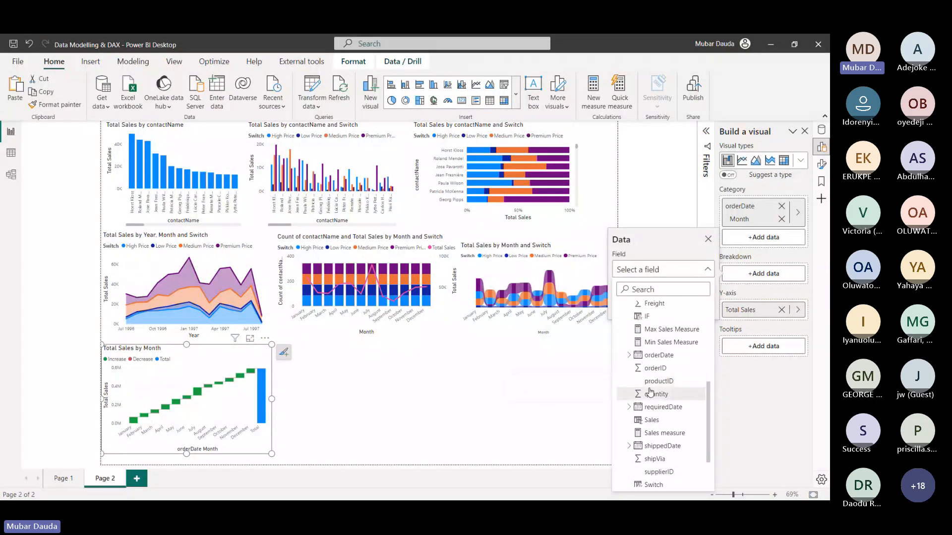
scroll(650, 391, "up", 2)
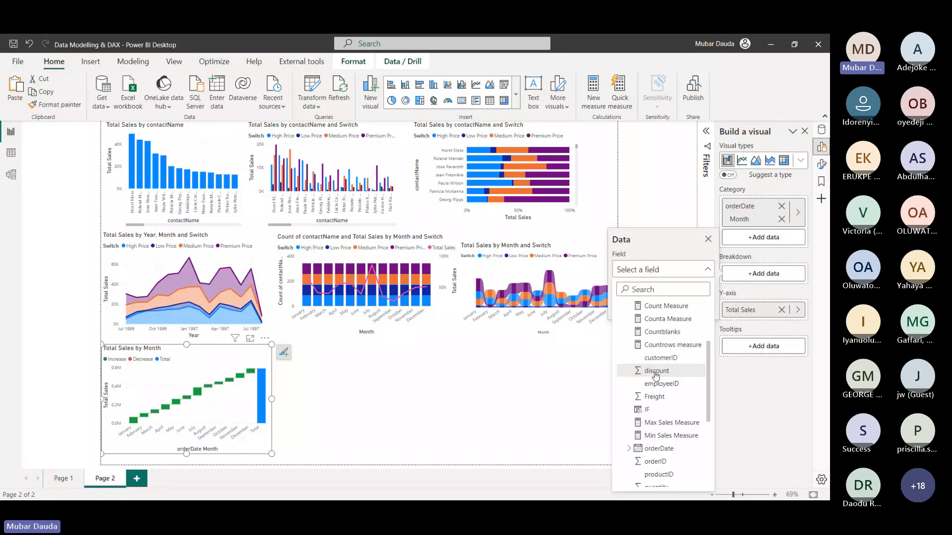
left_click(655, 461)
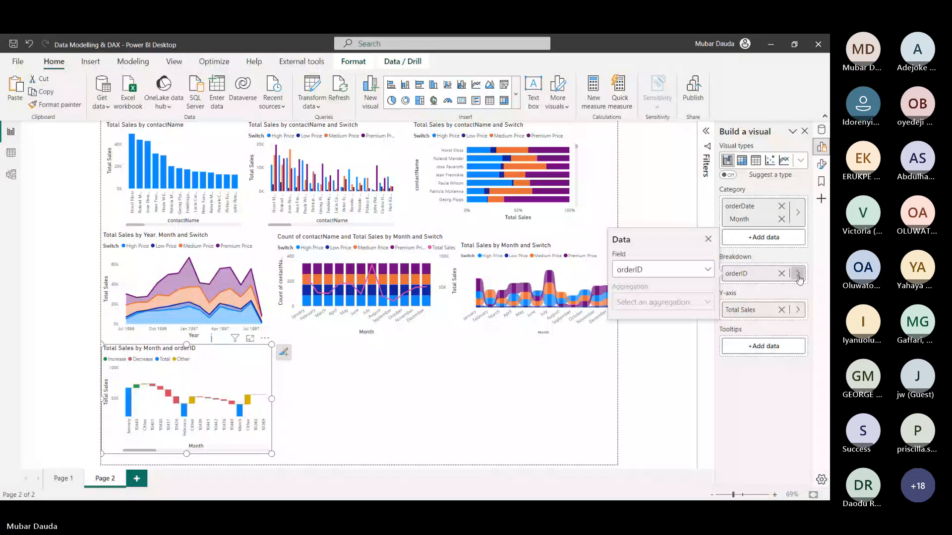
Replace orderID with Switch as the waterfall chart's breakdown and inspect the details of its first bars
left_click(694, 269)
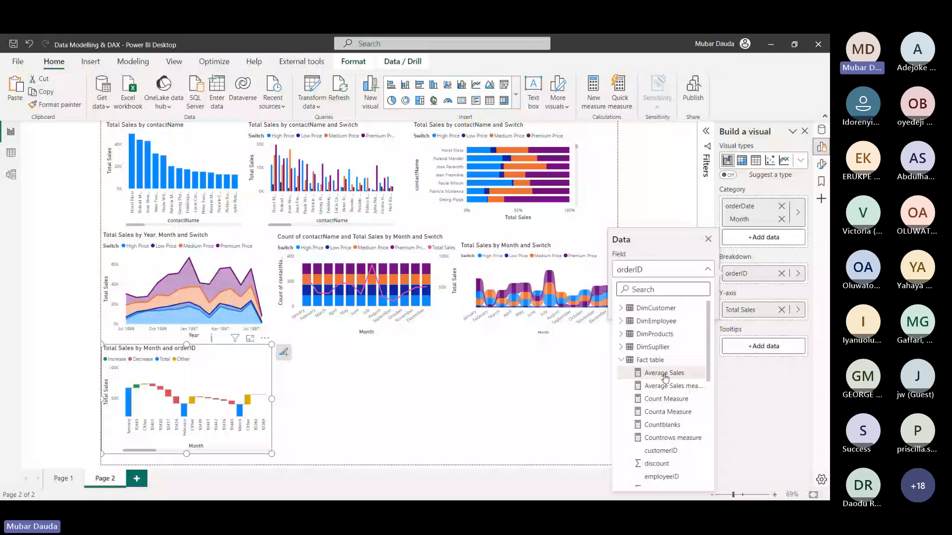
left_click(664, 374)
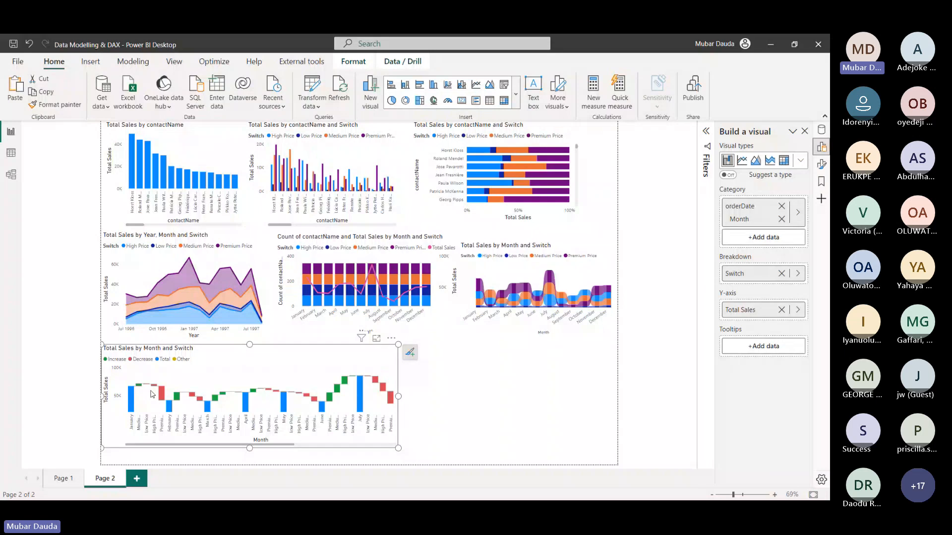
mouse_move(163, 401)
mouse_move(141, 385)
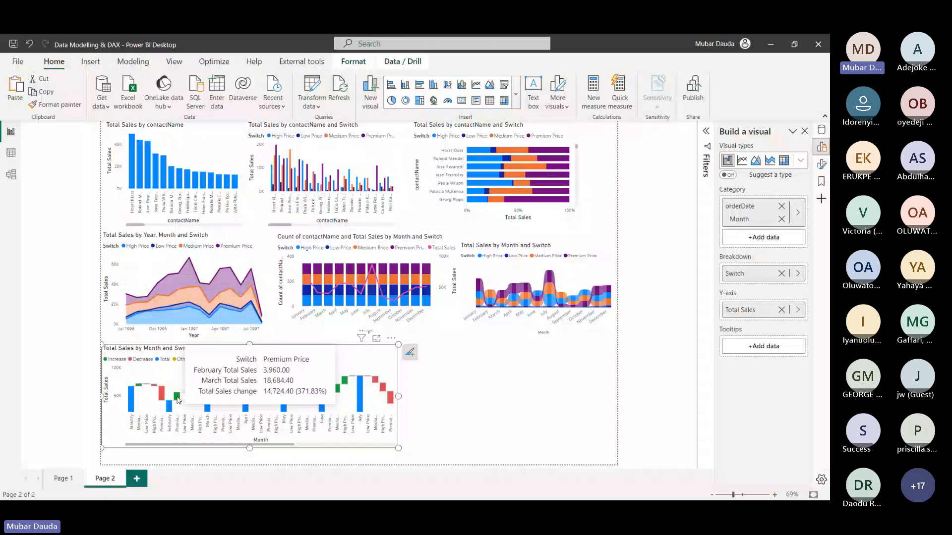
Widen the waterfall chart across most of the page and compare it with the area chart's December 1996 values
left_click_drag(398, 397, 587, 397)
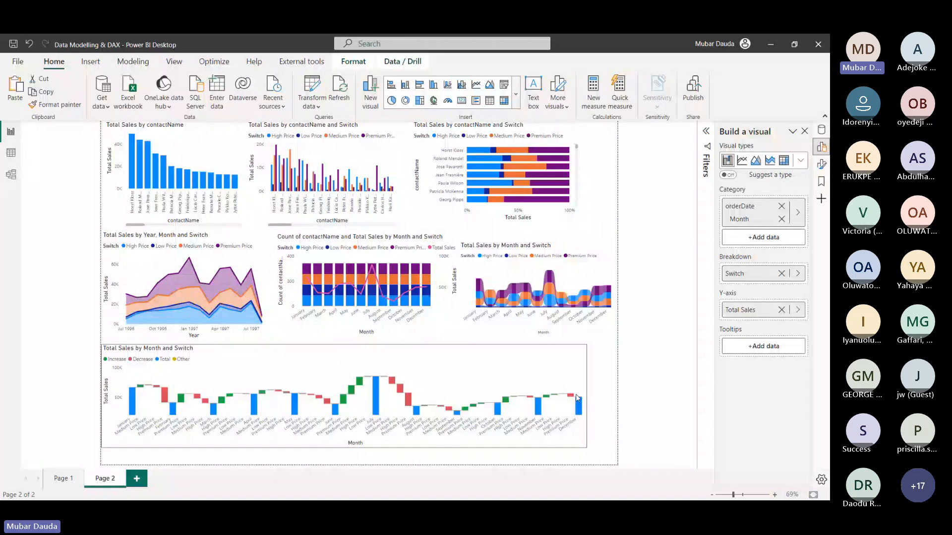
left_click(348, 410)
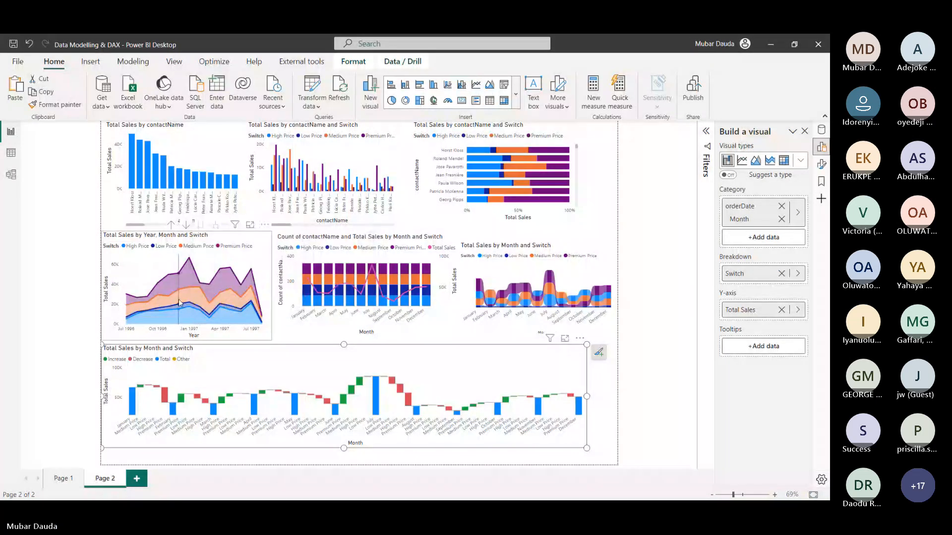
mouse_move(180, 302)
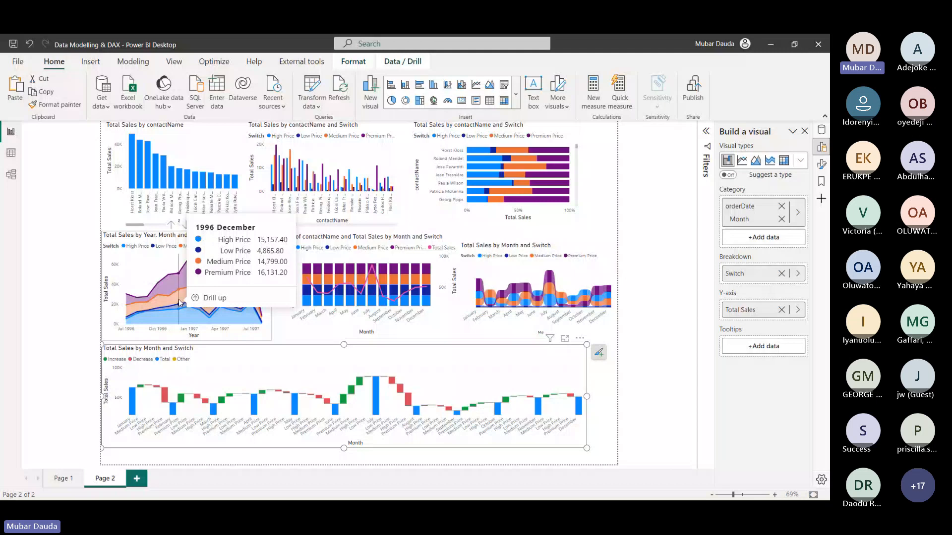
Remove Switch from the waterfall chart's breakdown and narrow the chart back to the width of the area chart above it
left_click_drag(586, 397, 303, 441)
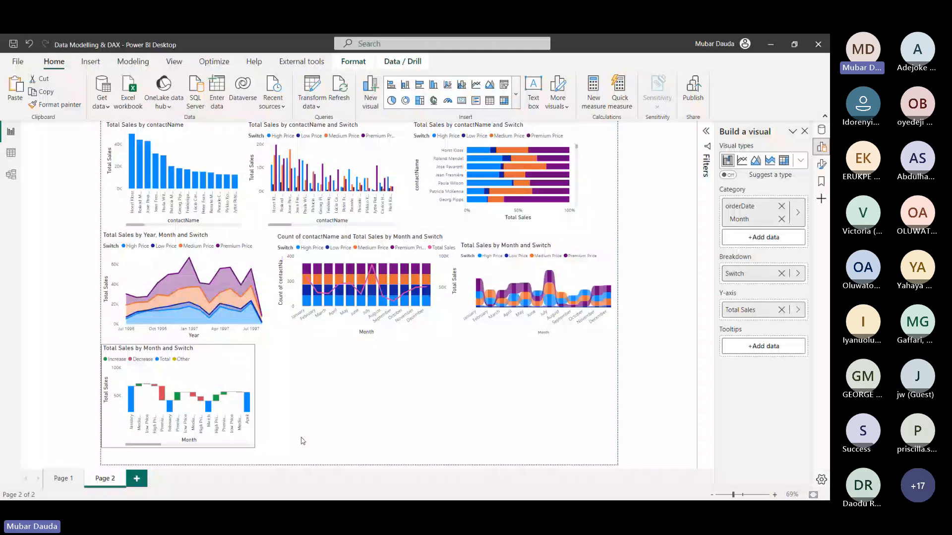
left_click(781, 273)
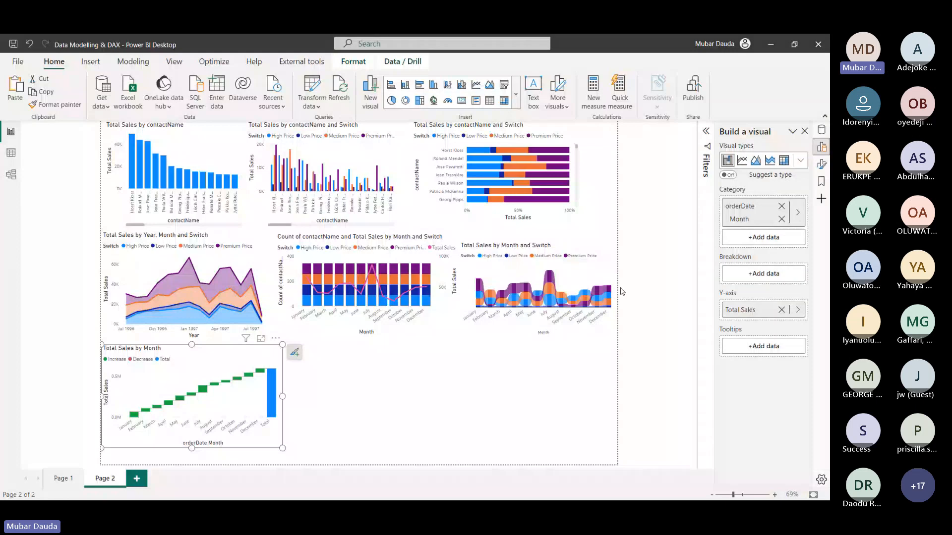
left_click_drag(283, 397, 272, 397)
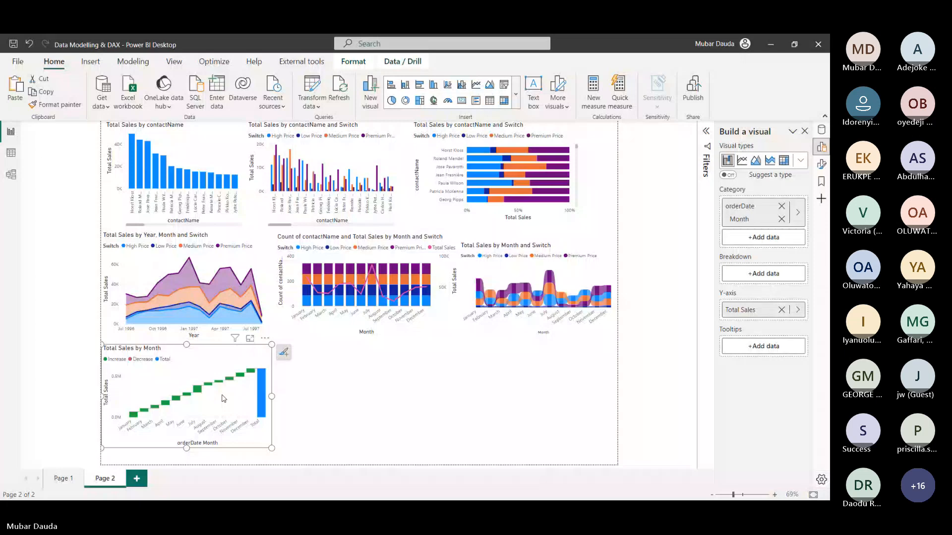
Paste a copy of the combo chart beside the waterfall chart and turn it into a funnel chart without any fields
key("ctrl+v")
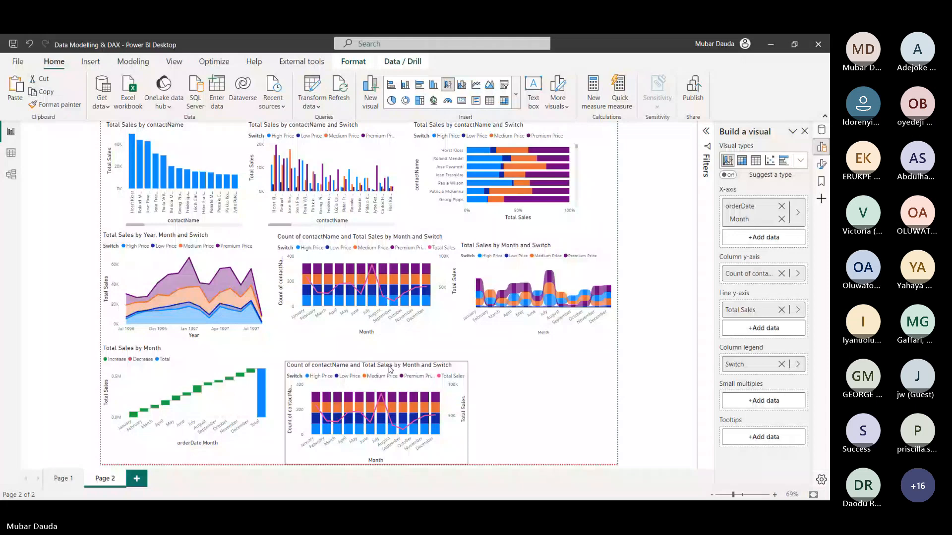
left_click_drag(390, 369, 388, 353)
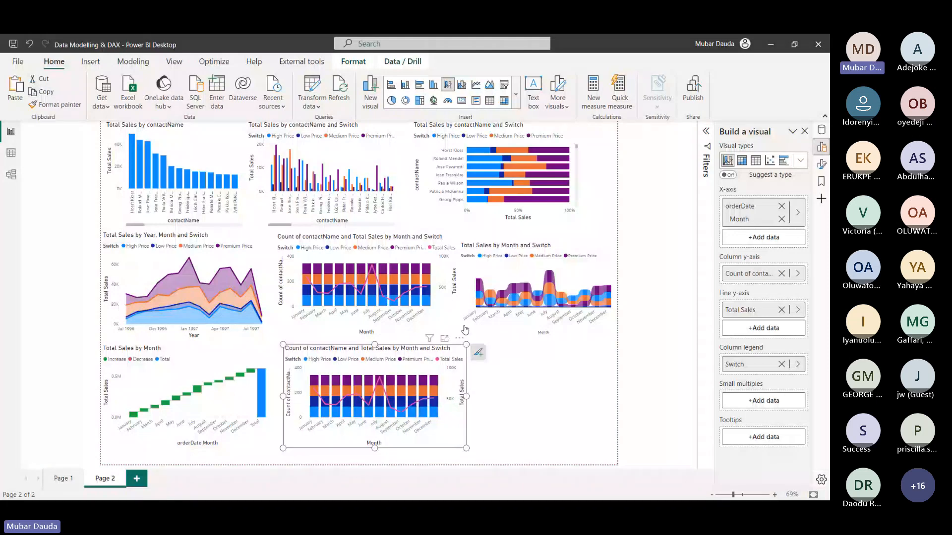
left_click(781, 274)
left_click(781, 207)
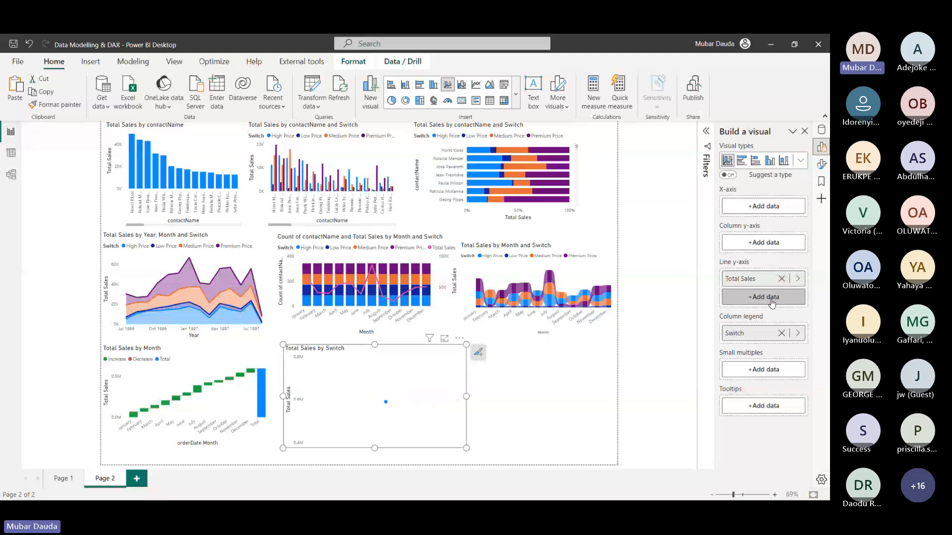
left_click(782, 333)
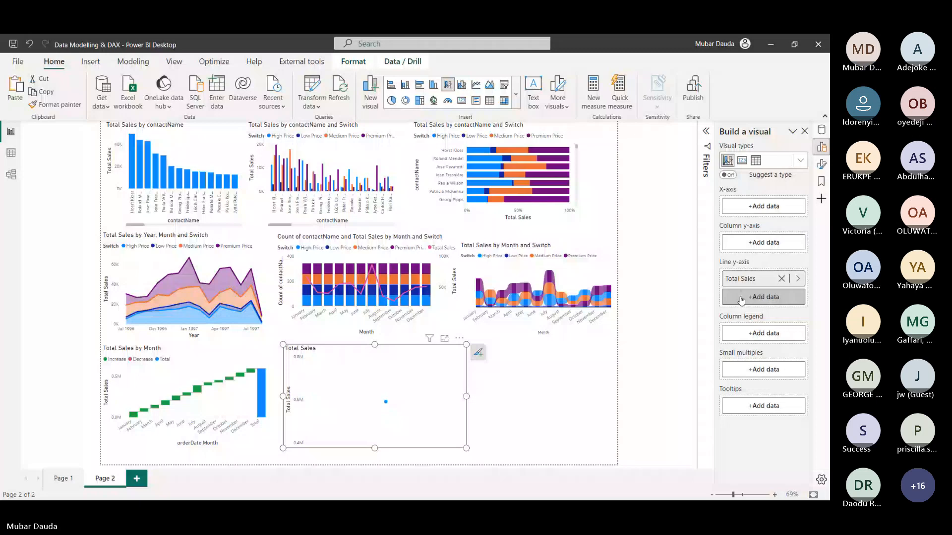
left_click(781, 279)
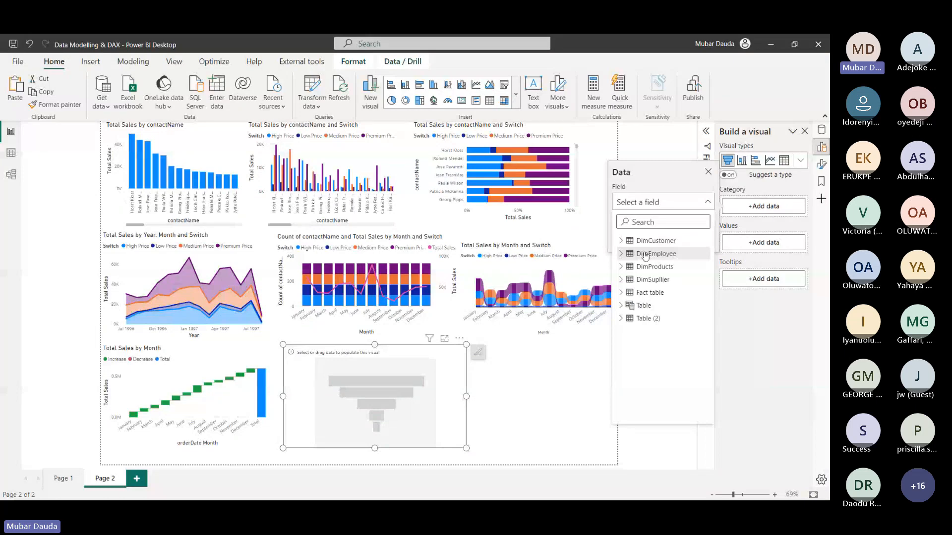
Set the funnel chart's category to categoryName and its values to Total Sales
left_click(653, 293)
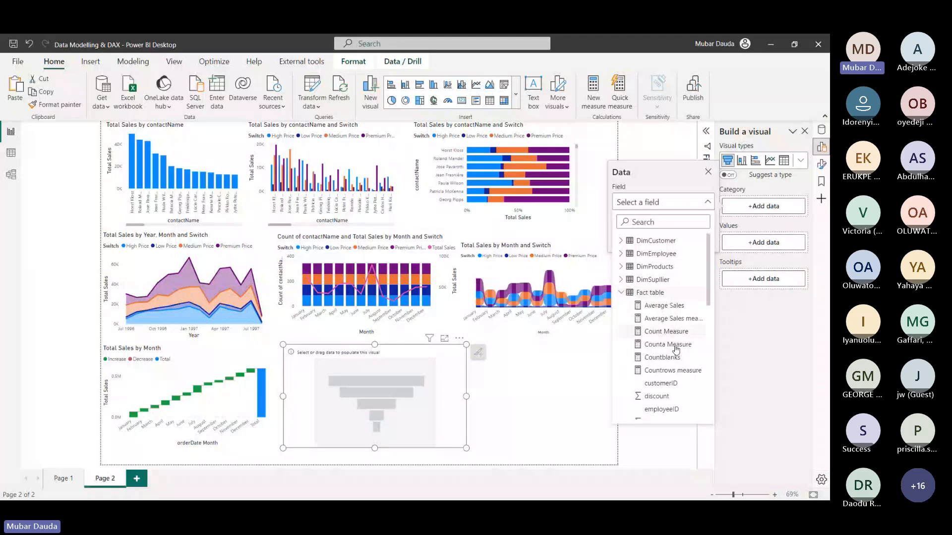
scroll(675, 350, "down", 3)
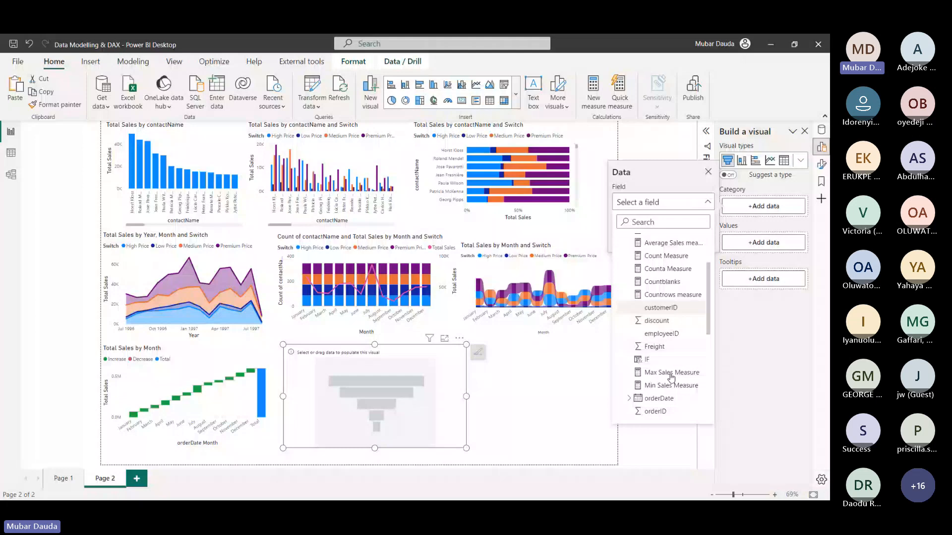
scroll(671, 378, "down", 5)
left_click(663, 378)
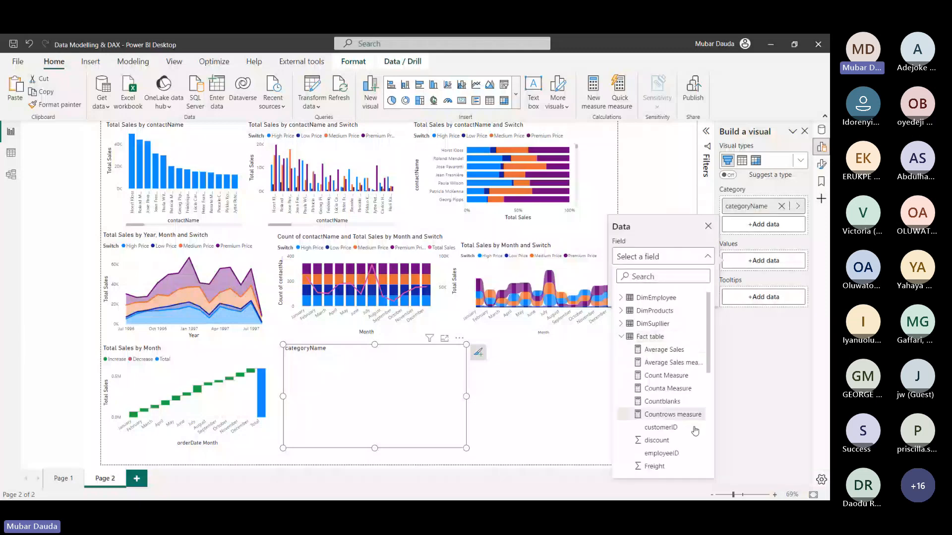
scroll(693, 430, "down", 4)
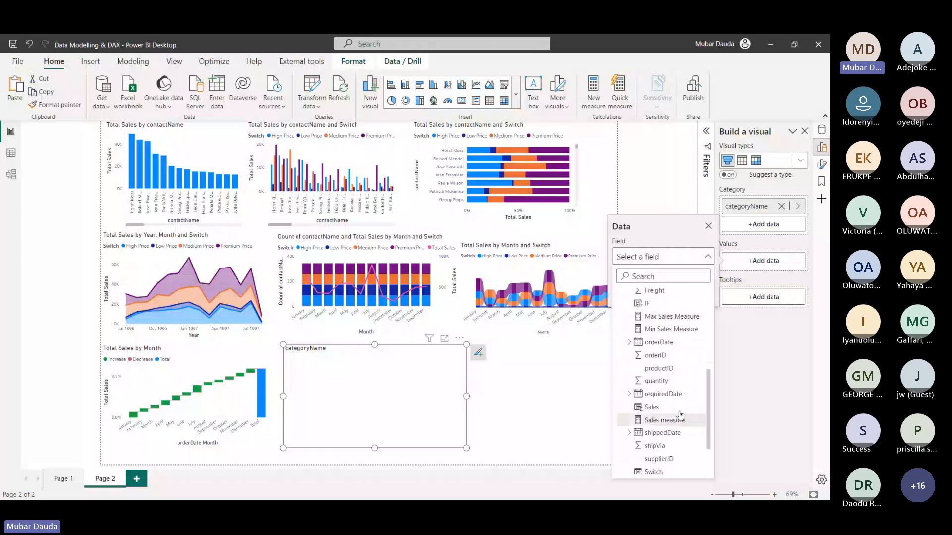
left_click(679, 420)
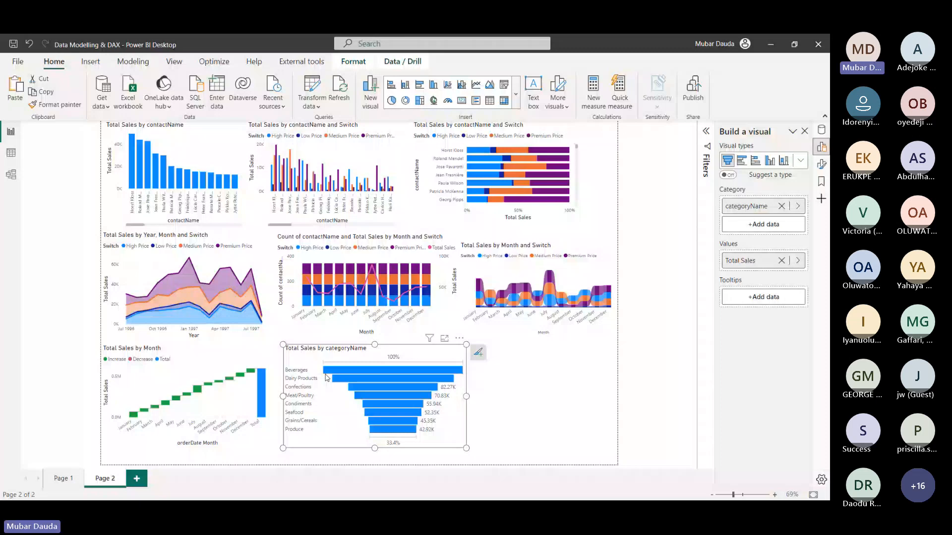
Check the axis sorting options of the funnel chart without changing them
left_click(459, 338)
mouse_move(513, 404)
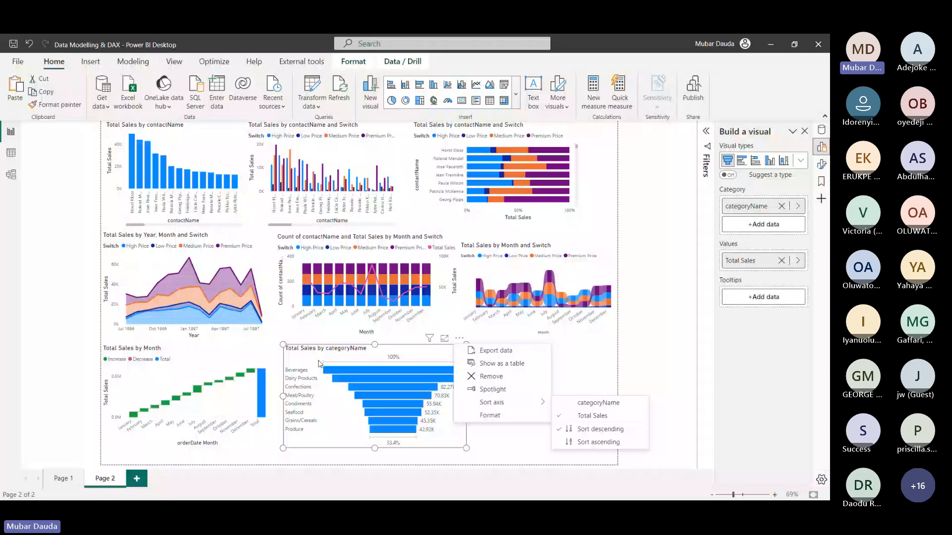
key("Escape")
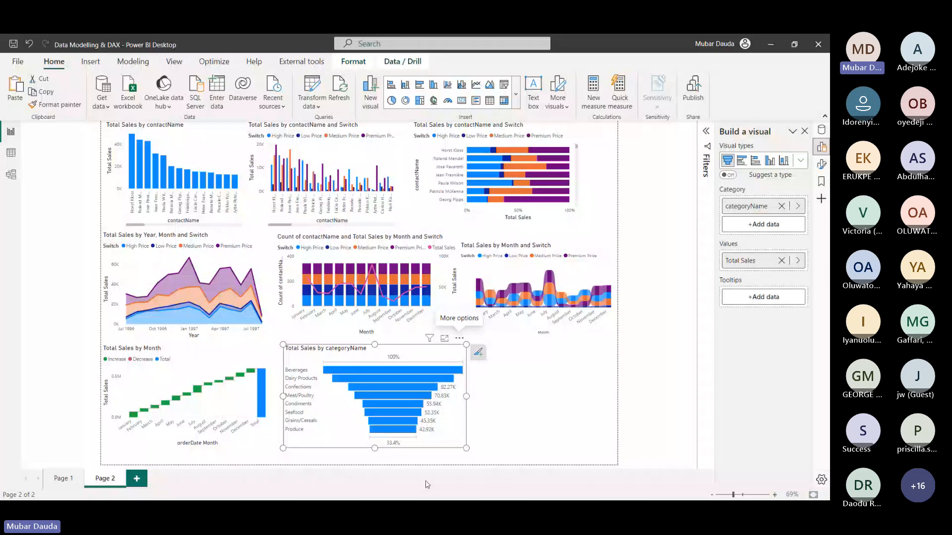
Switch to the Microsoft Teams meeting window
mouse_move(332, 494)
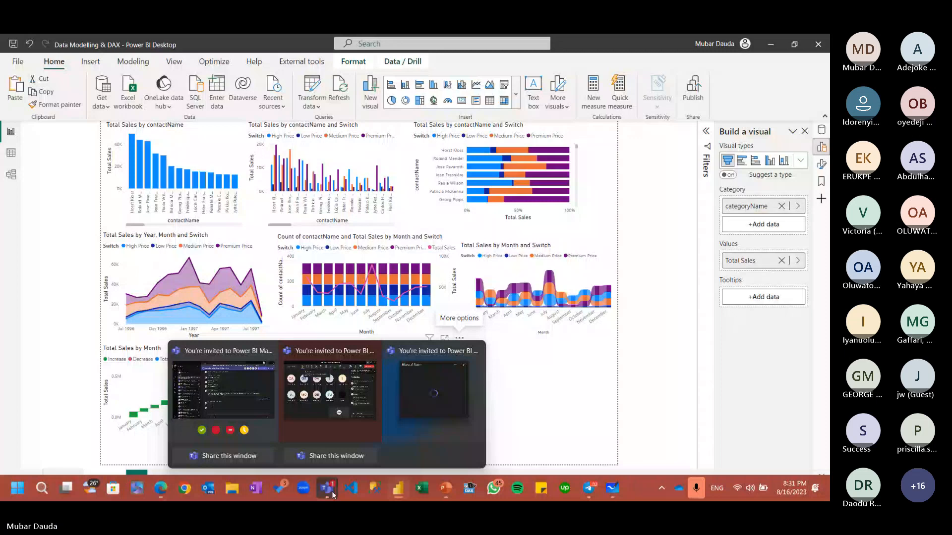
left_click(330, 392)
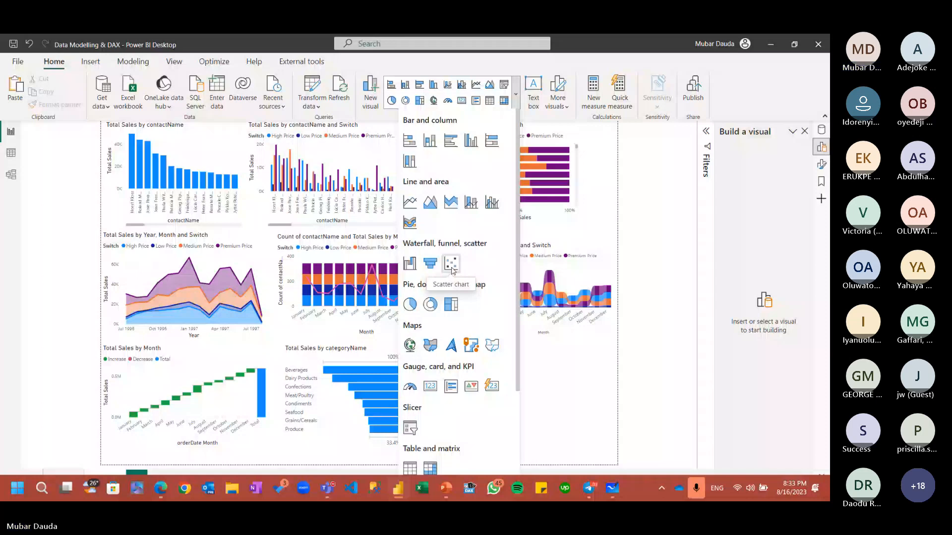
Insert a scatter chart with the orderDate Month level on the x-axis, Total Sales on the y-axis and Switch as the legend
left_click(451, 264)
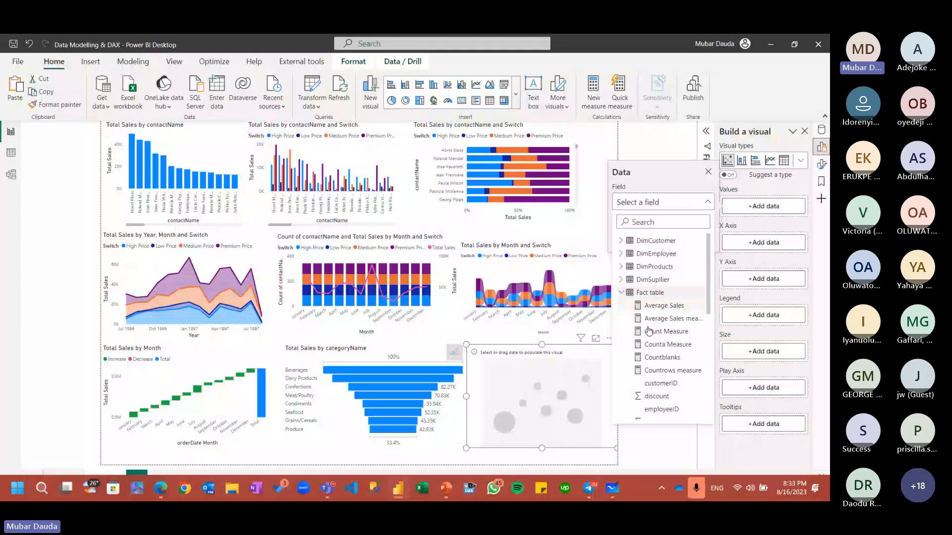
scroll(652, 352, "down", 3)
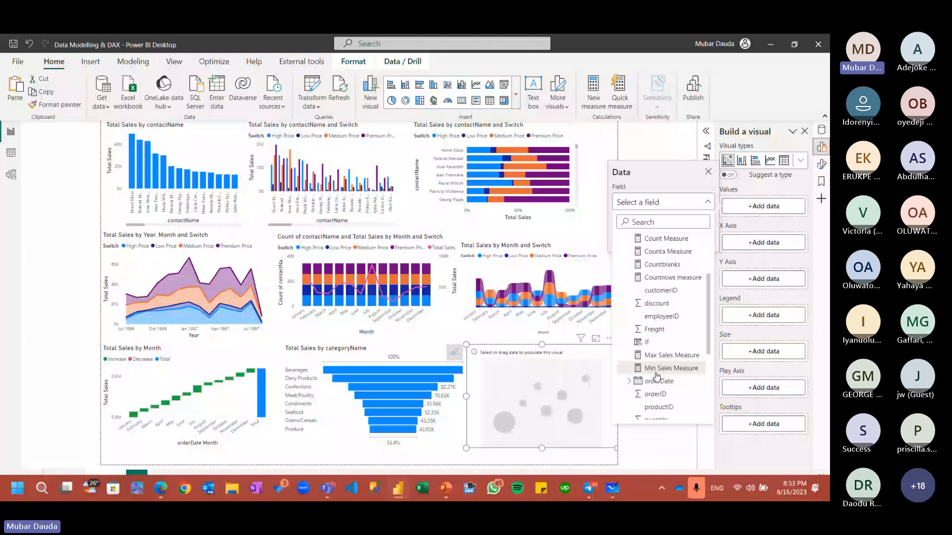
left_click(656, 370)
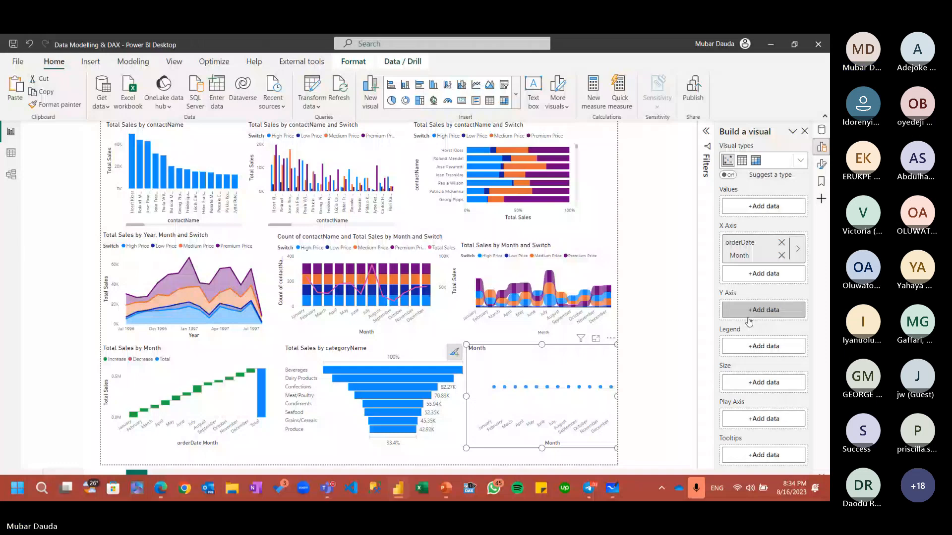
left_click(748, 310)
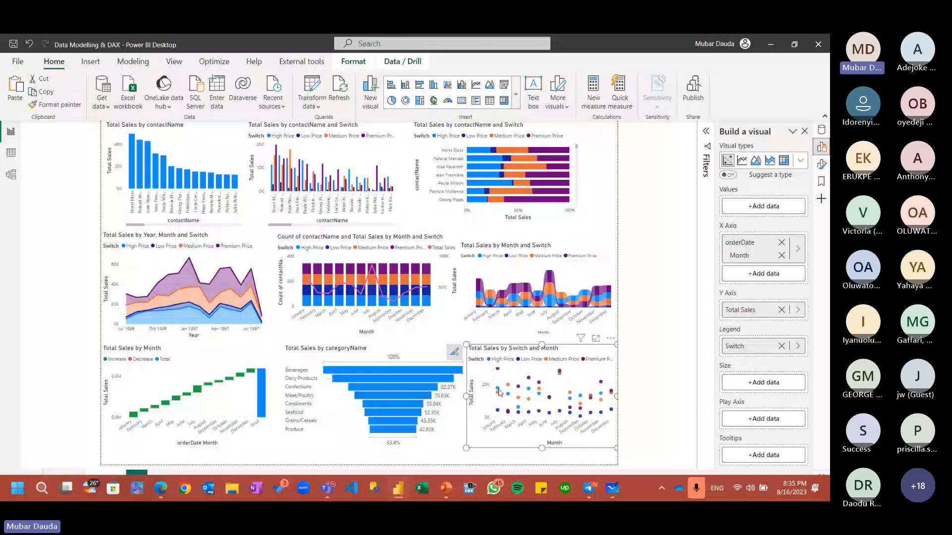
Examine the scatter chart in focus mode, comparing each price category's Total Sales data points from January to July
left_click(595, 338)
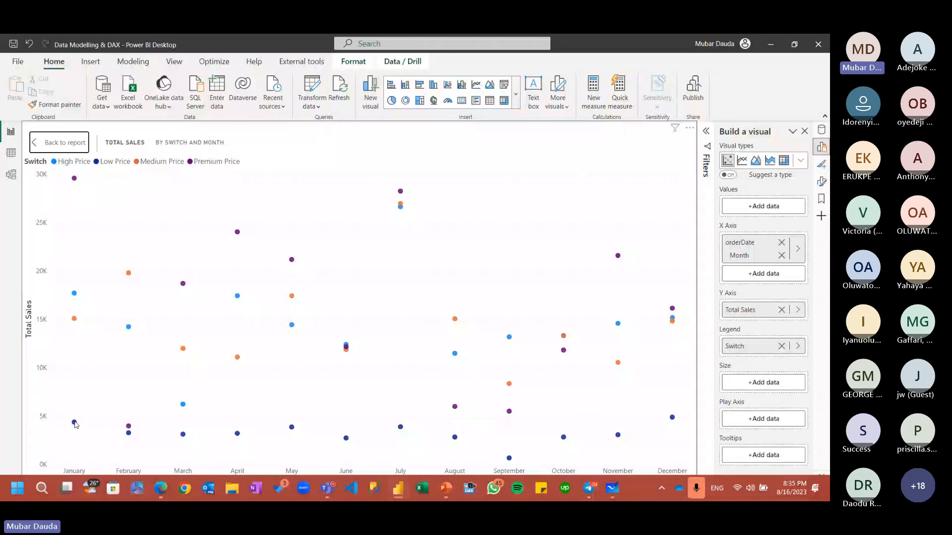
mouse_move(75, 424)
mouse_move(75, 294)
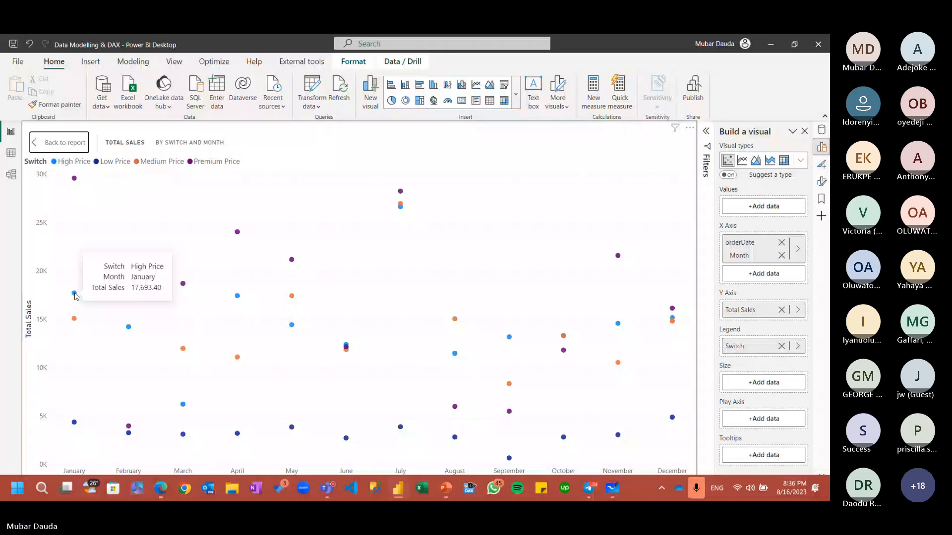
mouse_move(124, 429)
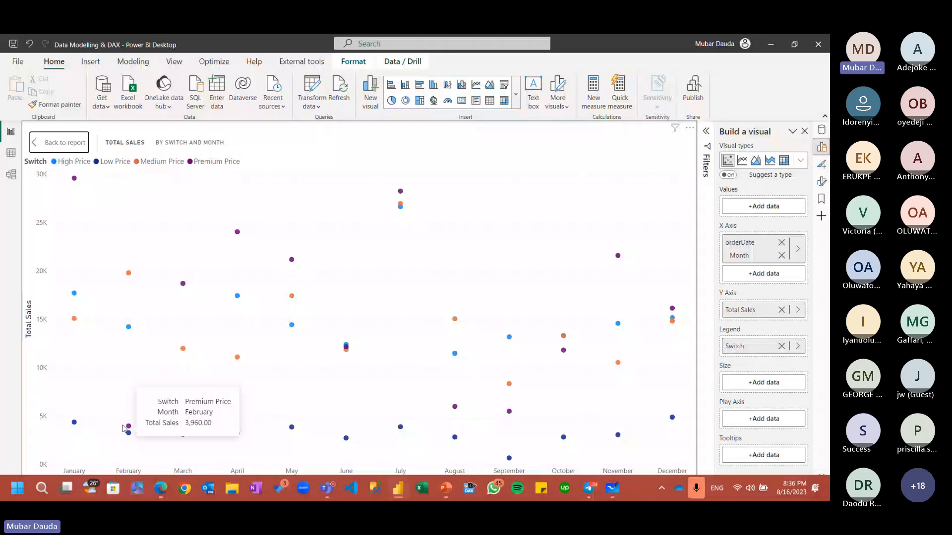
mouse_move(183, 405)
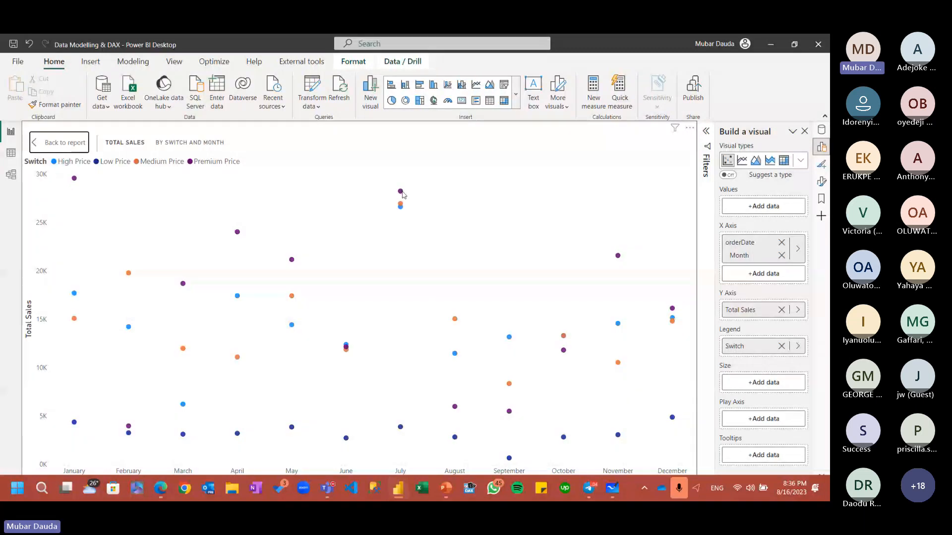
mouse_move(403, 204)
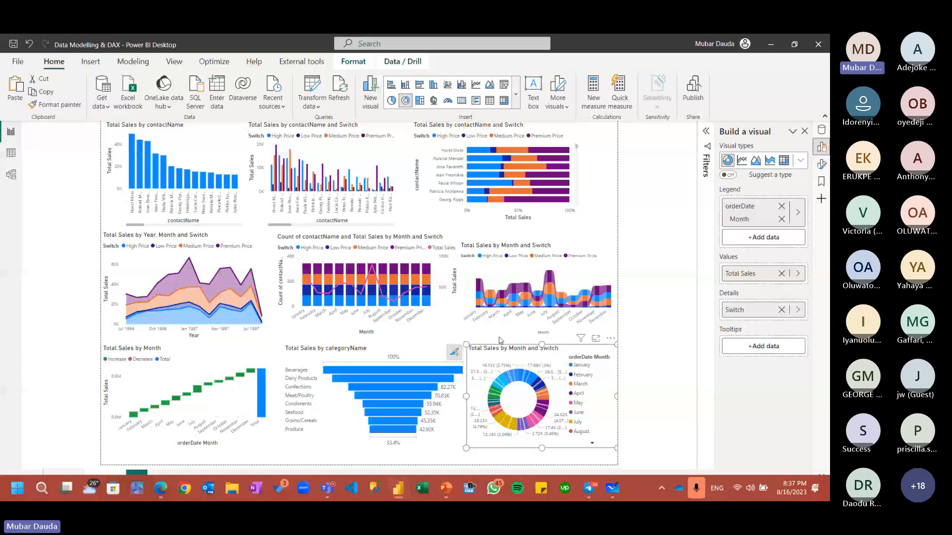
Undo the scatter chart's conversion to a donut chart and insert a pie chart with Switch as legend and Total Sales as values
key("ctrl+z")
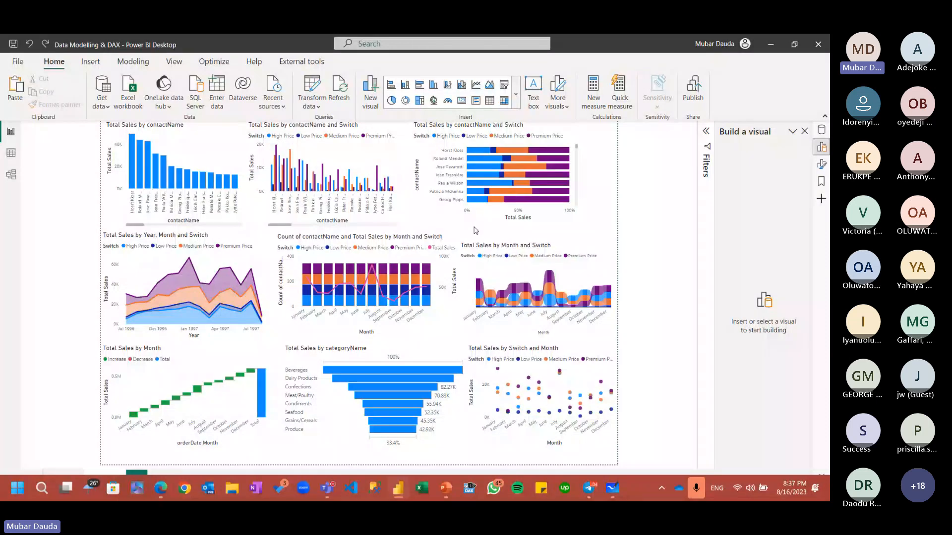
left_click(392, 100)
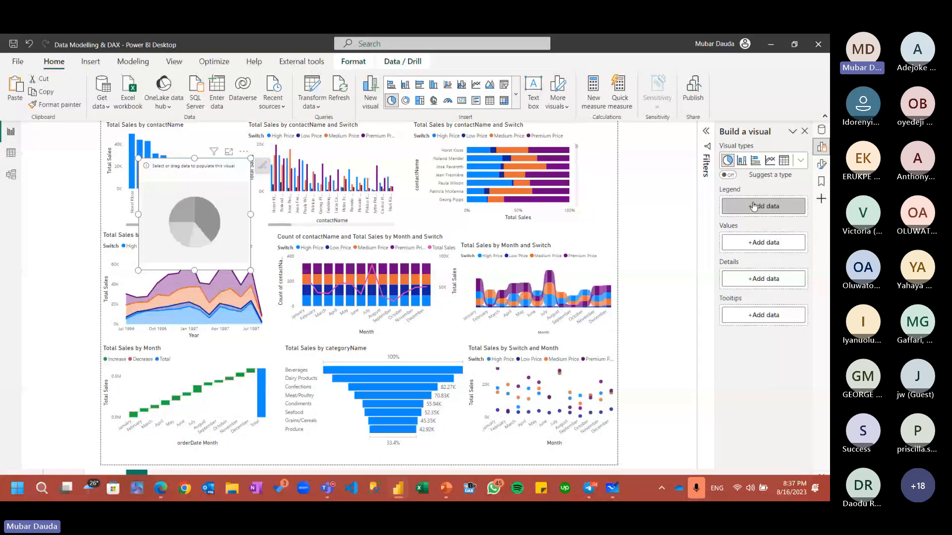
left_click(754, 206)
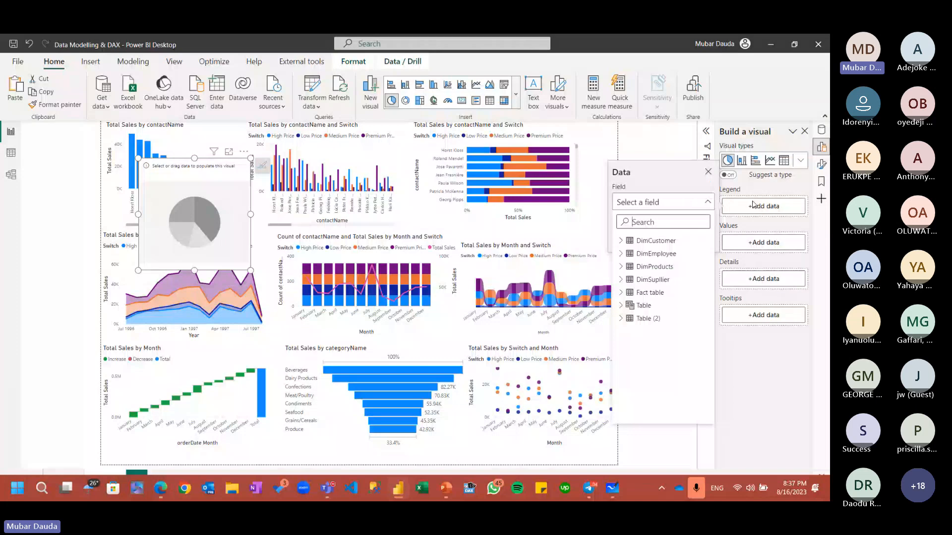
left_click(621, 293)
scroll(669, 359, "down", 4)
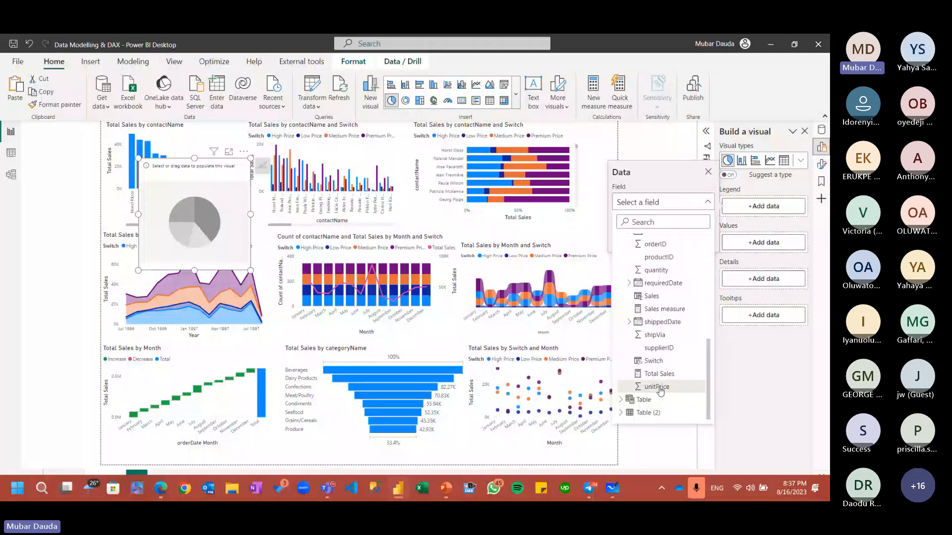
left_click(653, 361)
left_click(750, 259)
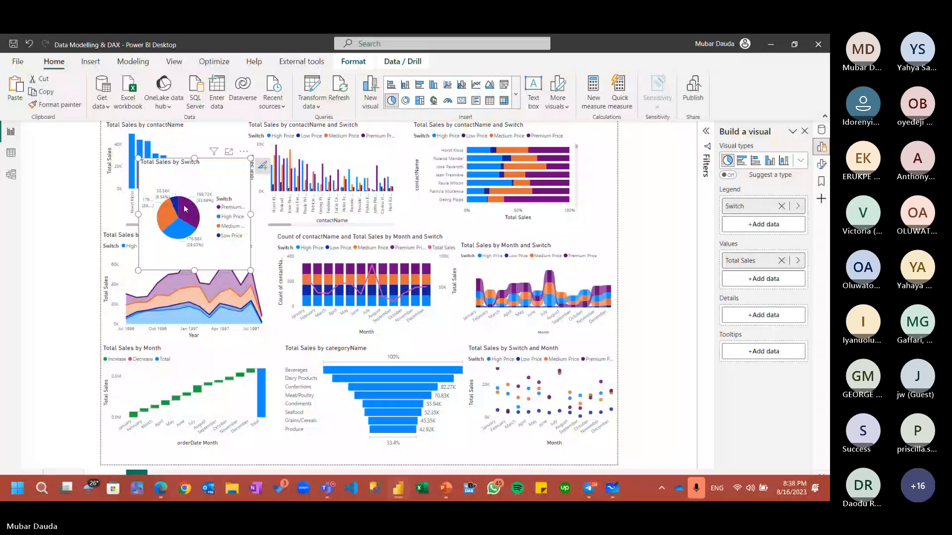
Convert the pie chart of Total Sales by Switch to a donut chart
mouse_move(170, 210)
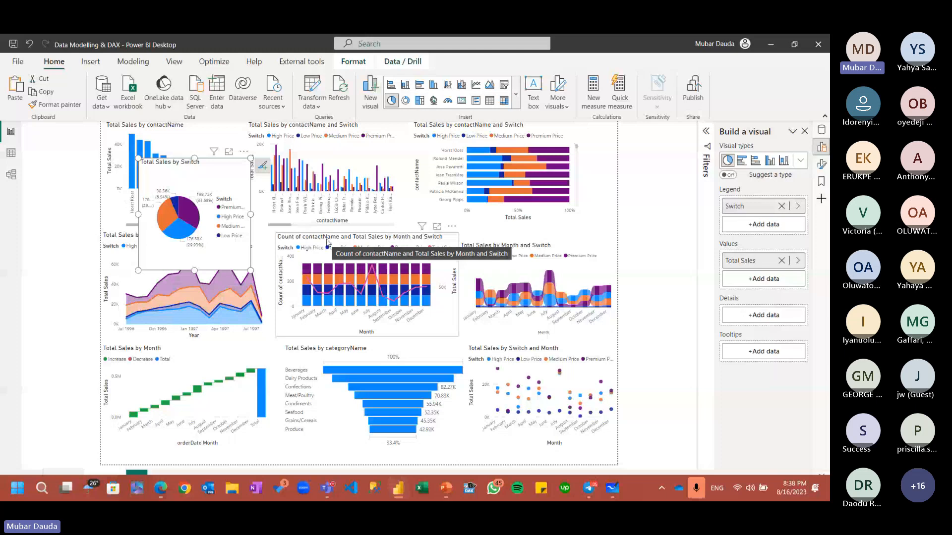
left_click(406, 100)
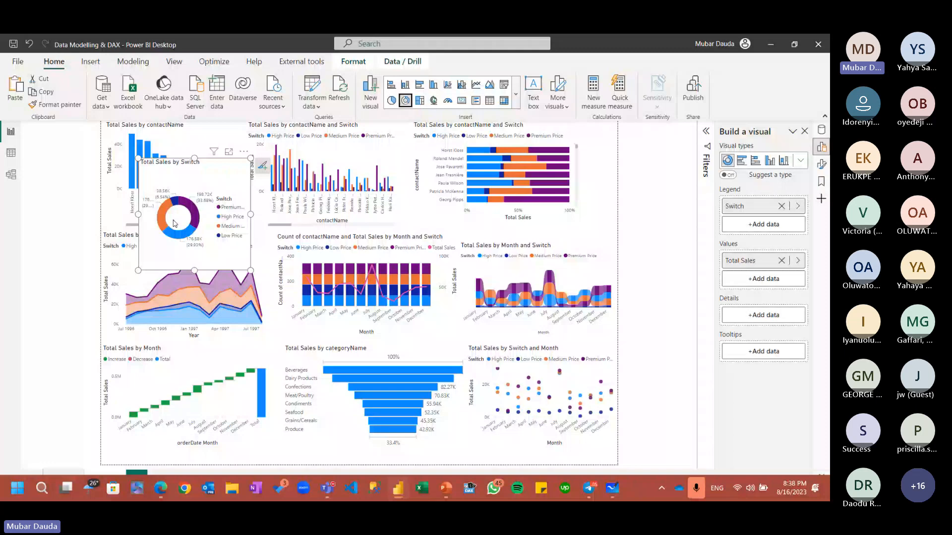
Return to the page with the example charts and add a slicer on the Switch field over the ribbon chart
left_click(515, 95)
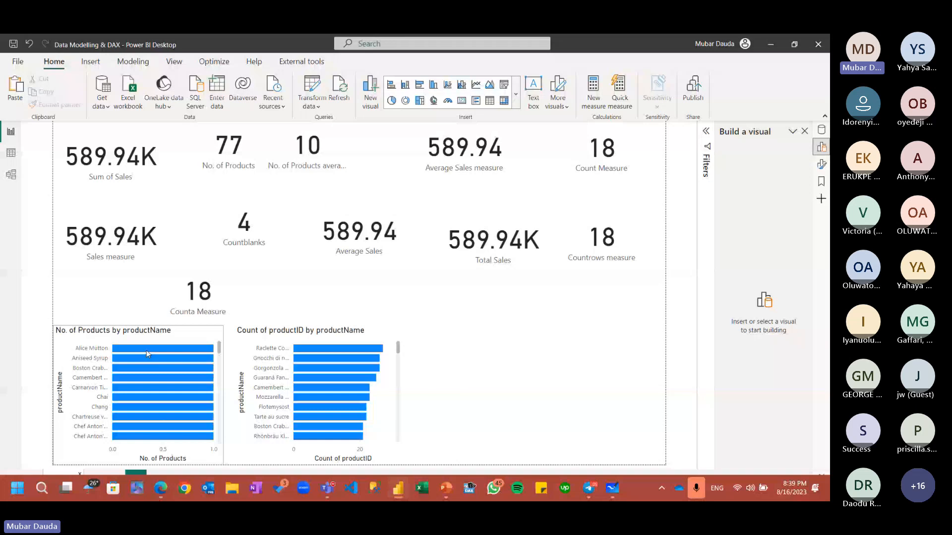
left_click(104, 472)
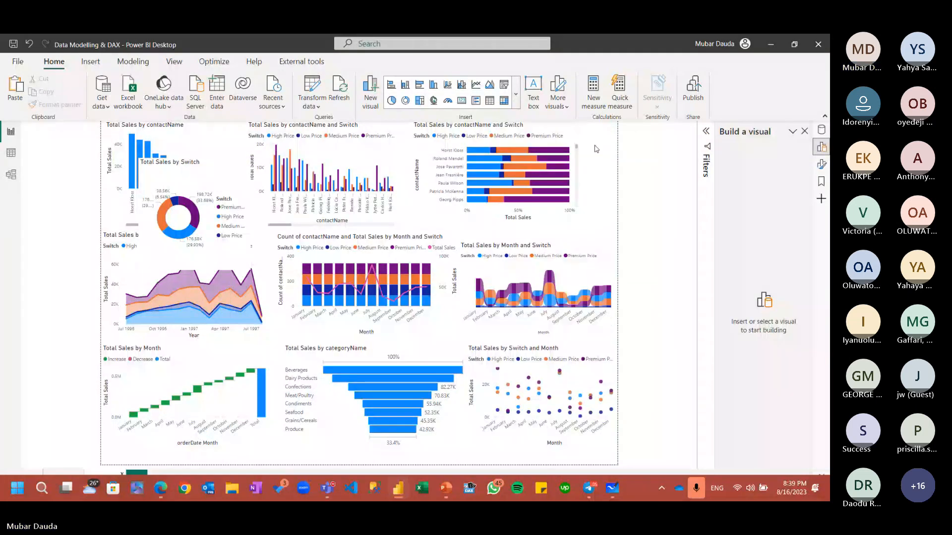
left_click(516, 94)
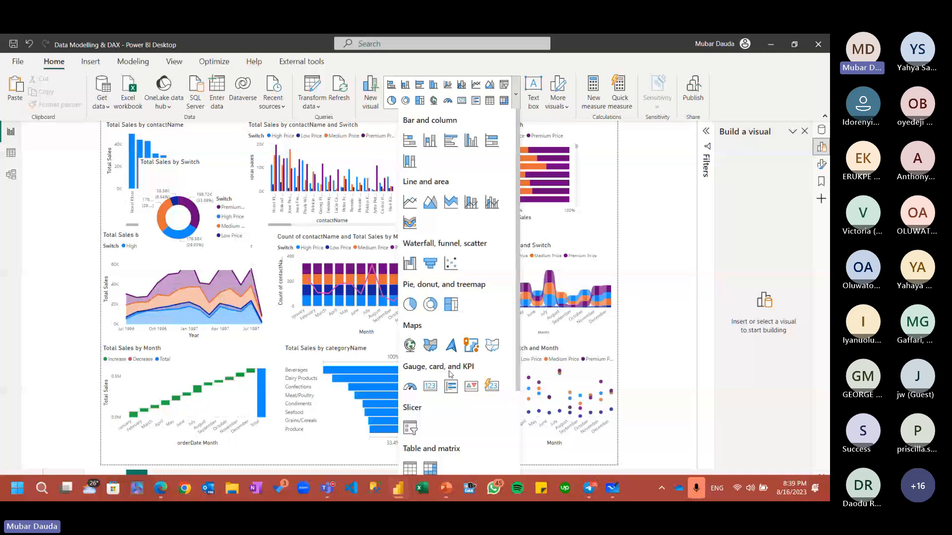
left_click(566, 170)
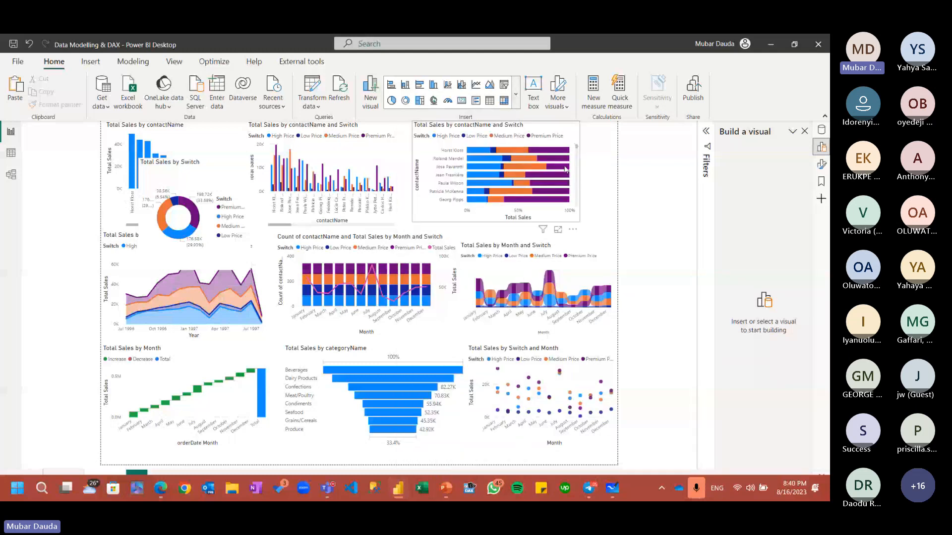
left_click(515, 95)
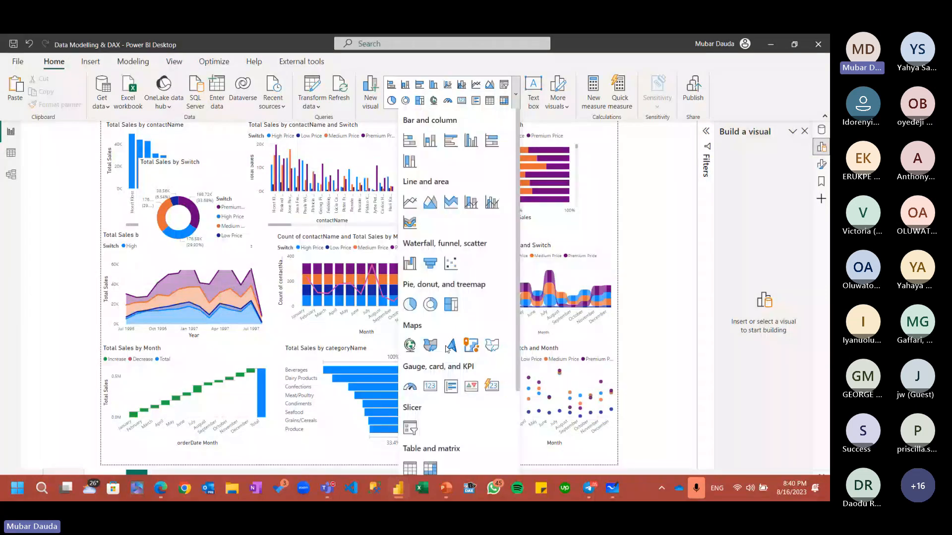
left_click(410, 428)
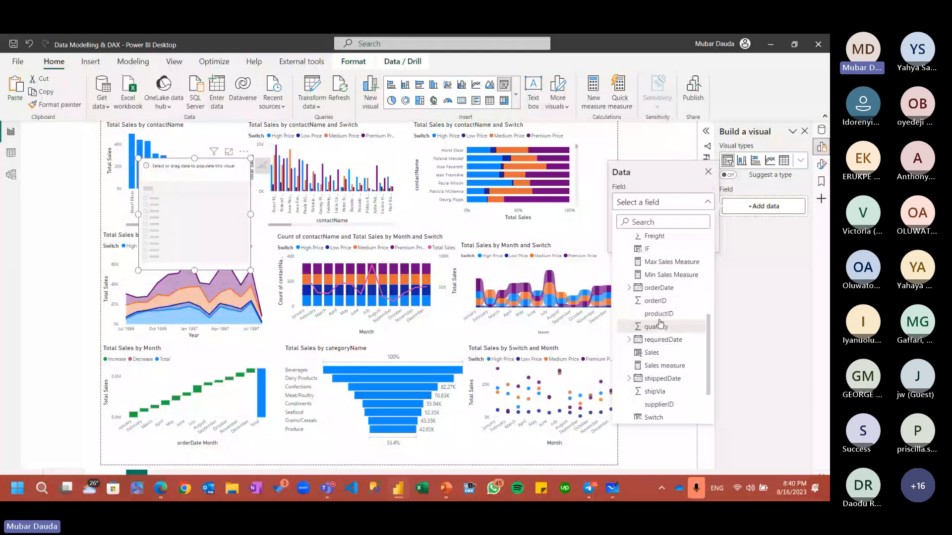
scroll(660, 323, "down", 2)
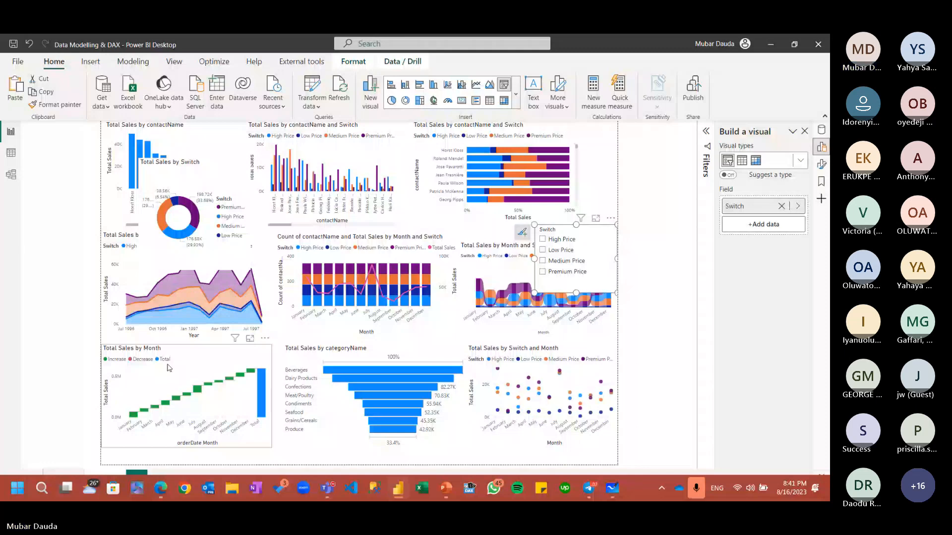
Filter the page's charts with the Switch slicer by Low Price, Medium Price, Premium Price and High Price in turn
left_click(544, 249)
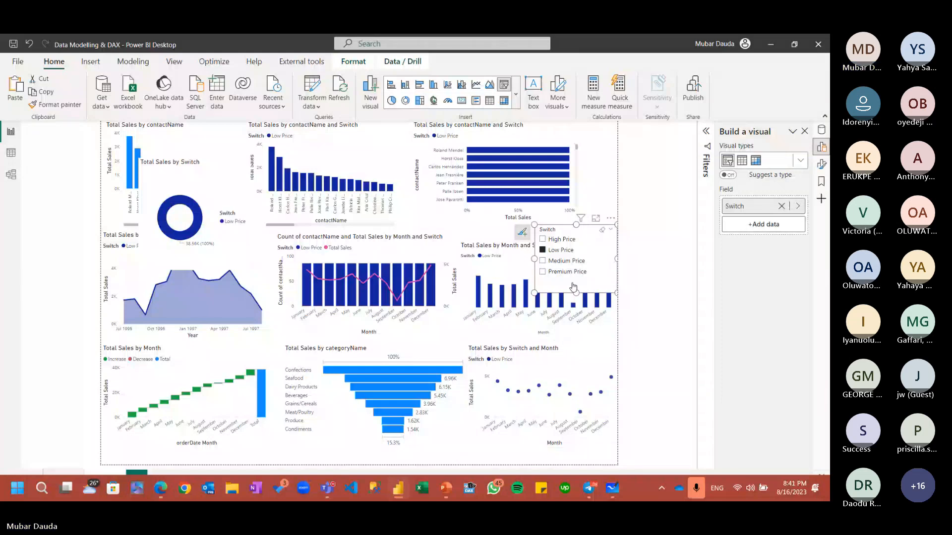
left_click(564, 263)
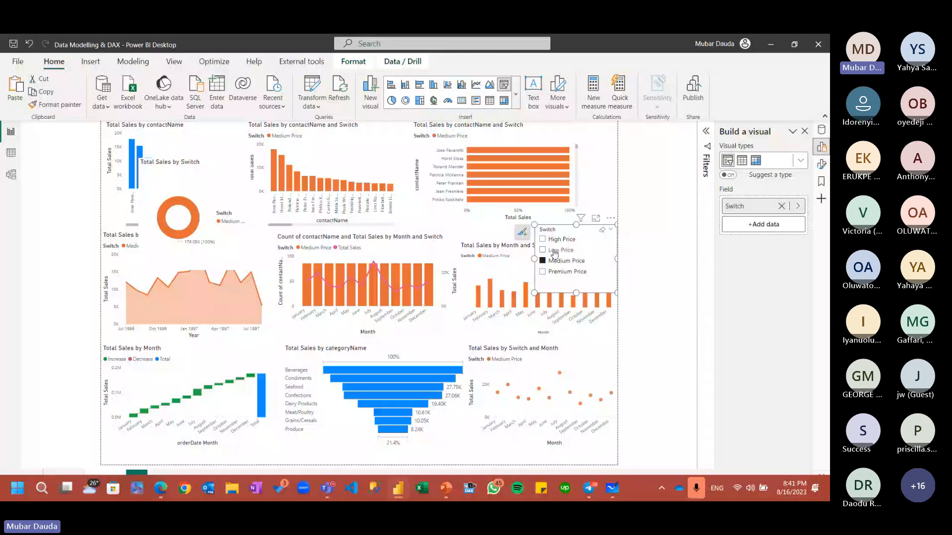
left_click(554, 252)
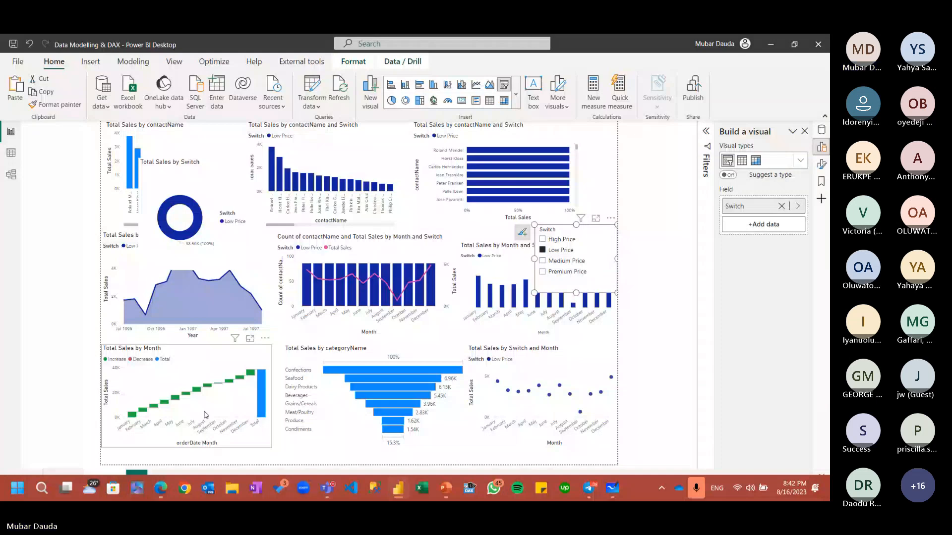
left_click(565, 261)
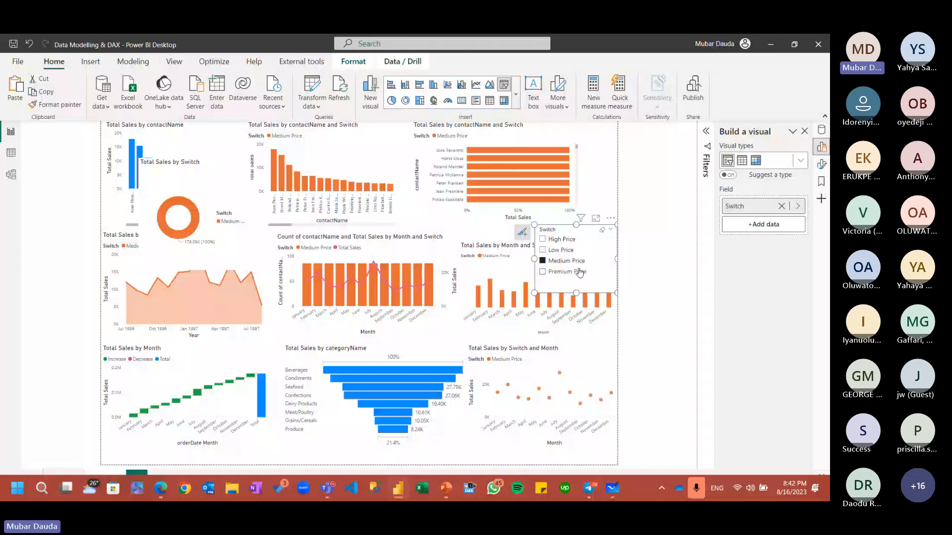
left_click(578, 272)
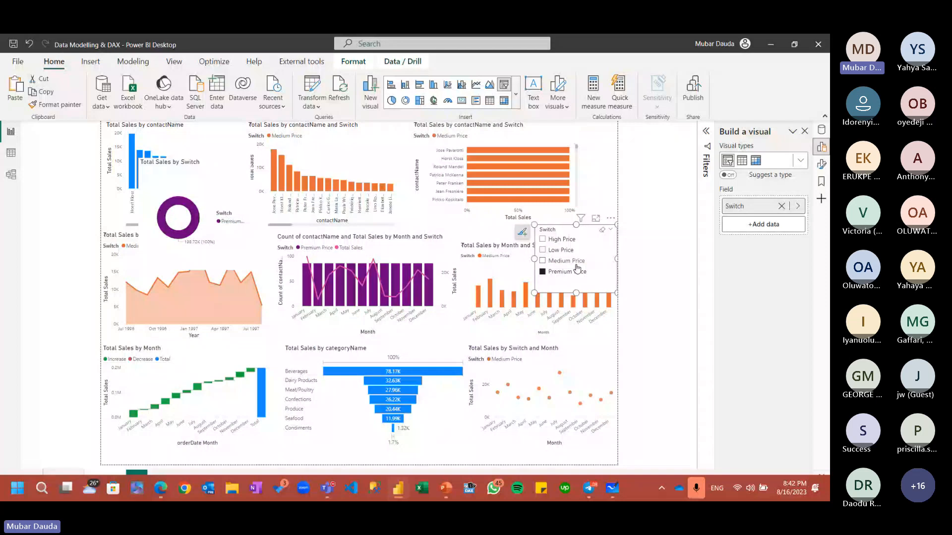
left_click(557, 239)
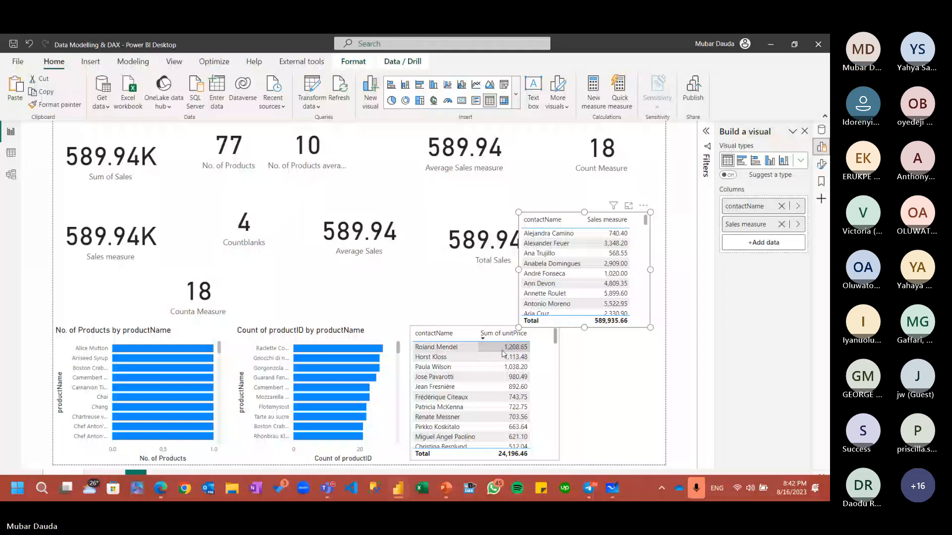
Review the table of unit prices by contactName and add Switch as the columns of the Total Sales matrix
scroll(503, 353, "down", 5)
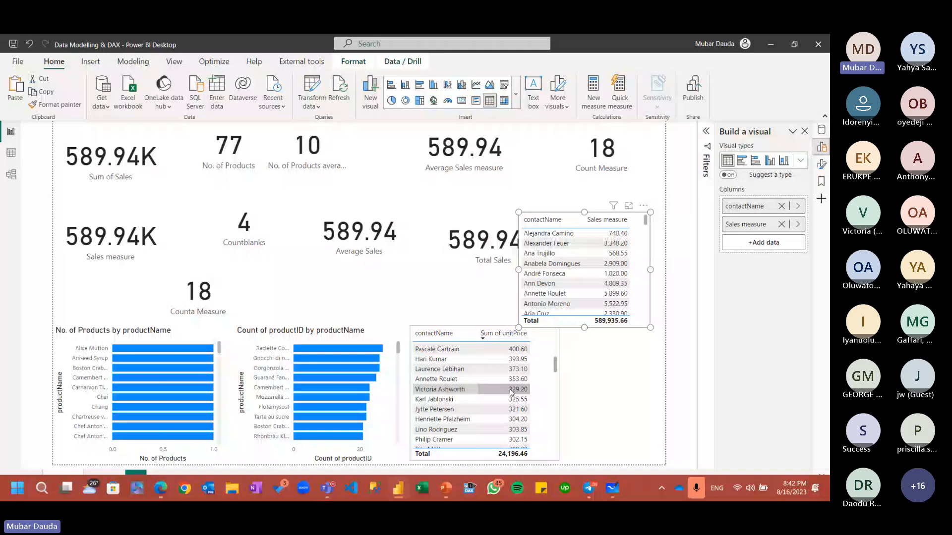
scroll(464, 388, "up", 5)
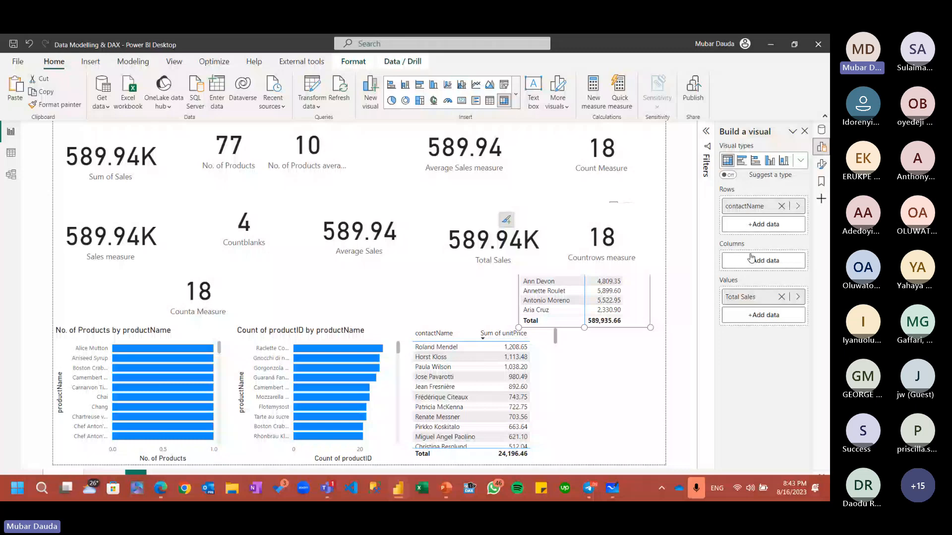
left_click(753, 259)
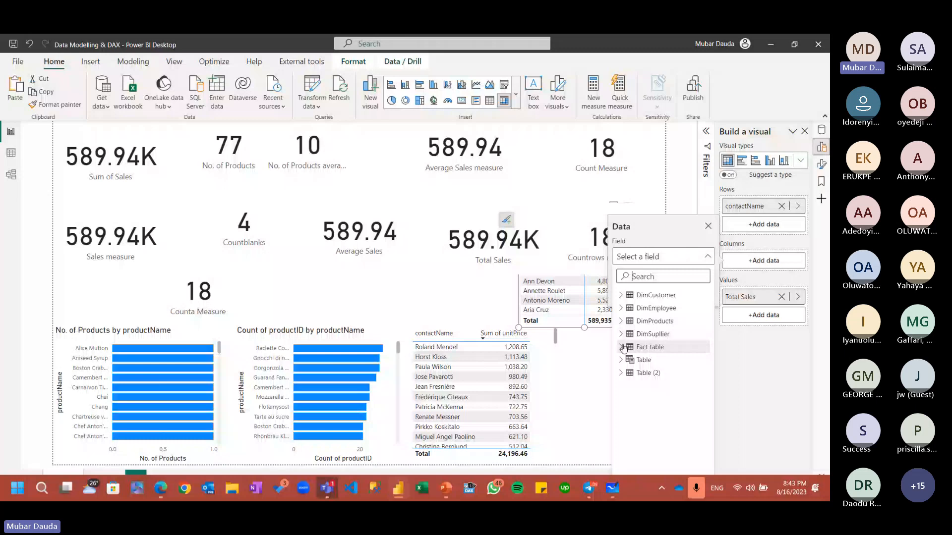
left_click(435, 358)
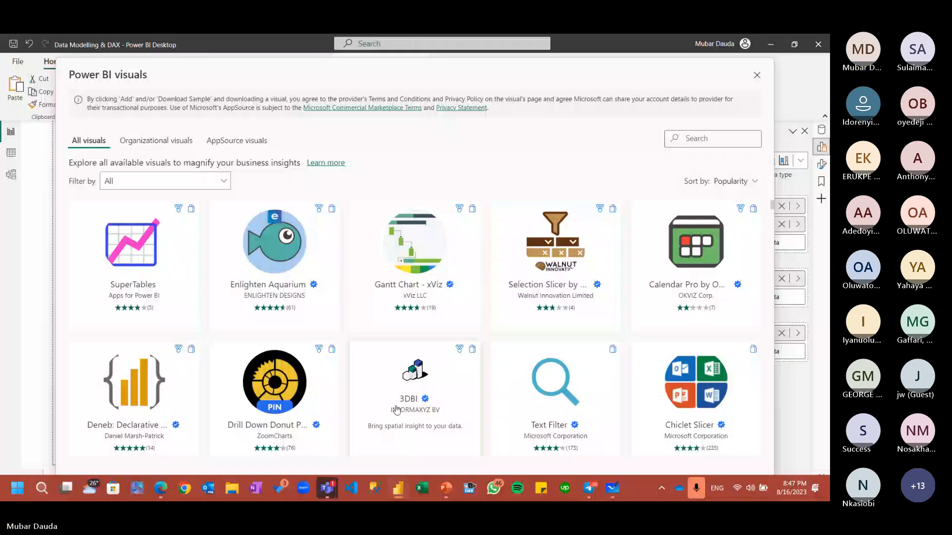
Add a circle visual from the Power BI visuals marketplace with Total Sales as its single value, and review its Circle Properties
left_click(396, 409)
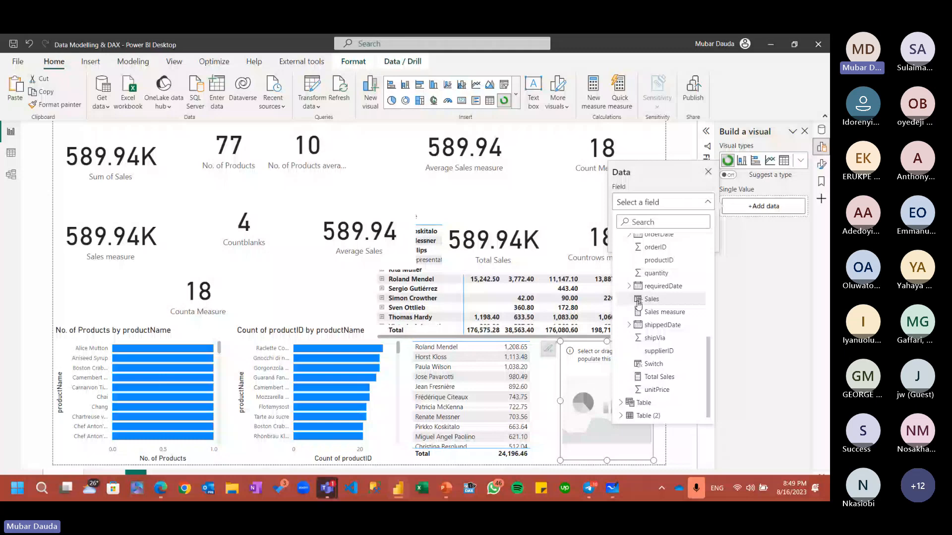
left_click(639, 300)
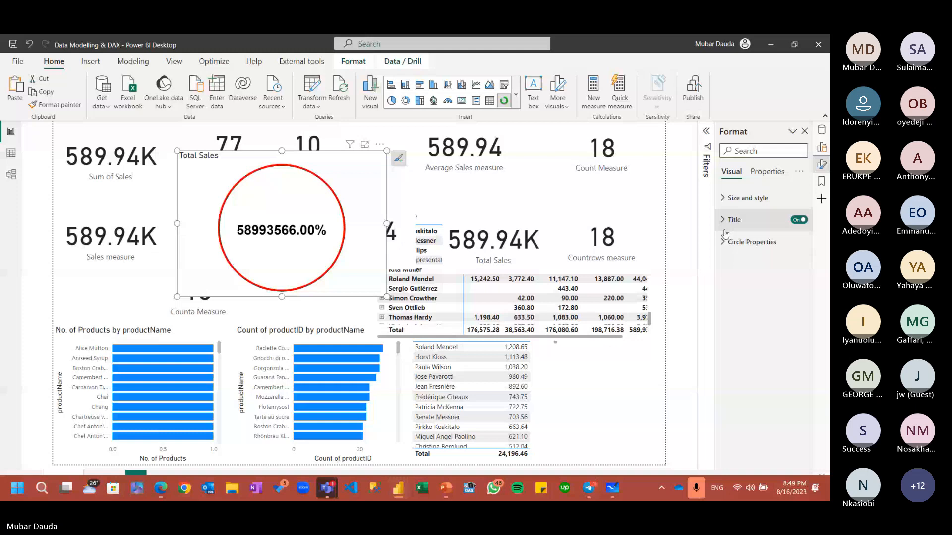
left_click(726, 241)
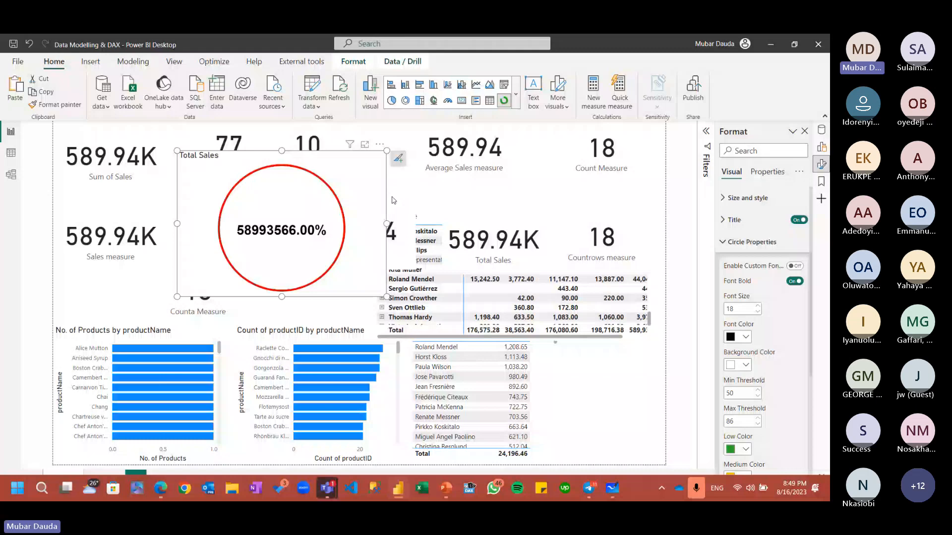
left_click(420, 186)
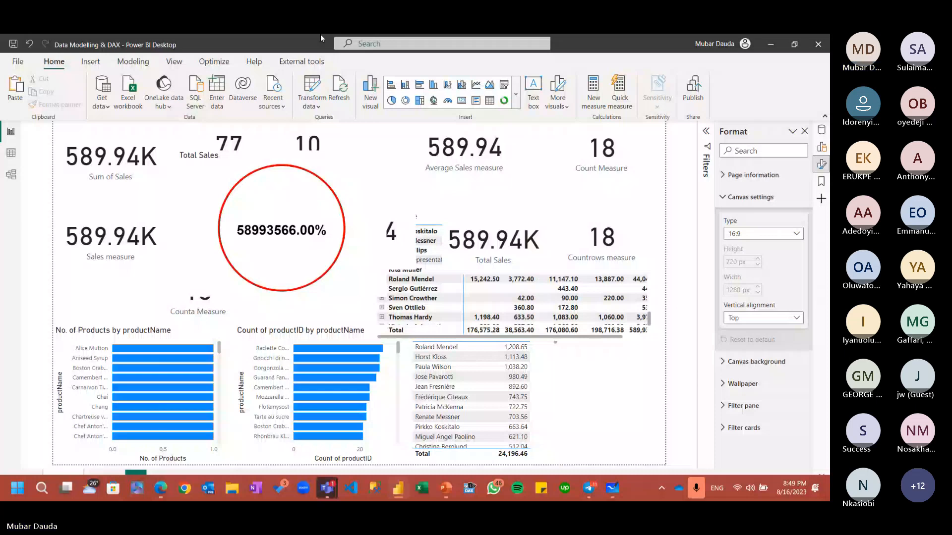
Switch to PowerPoint and write "Application of Visuals or charts for the right data storytelling" and "Highlighting Key informations" as dashed 36 pt points on slide 20
key("alt+Tab")
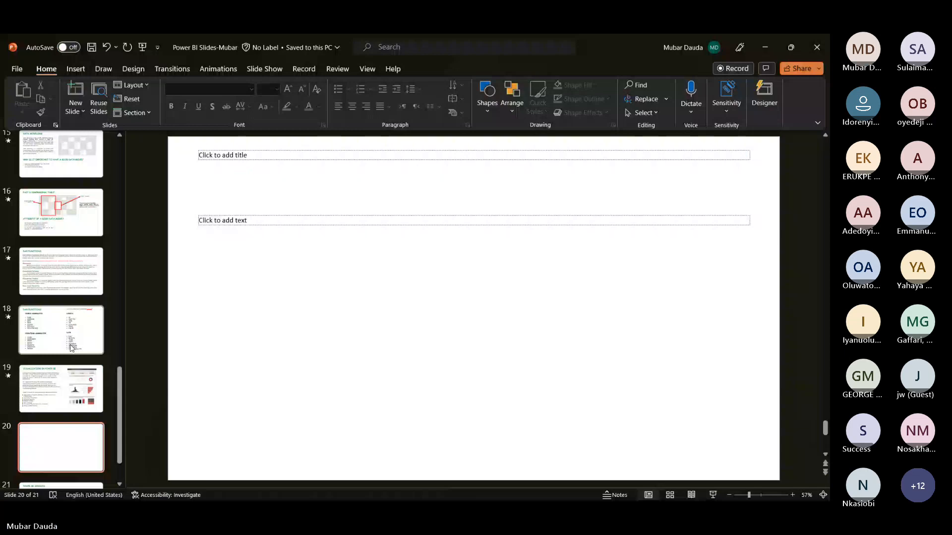
left_click(253, 225)
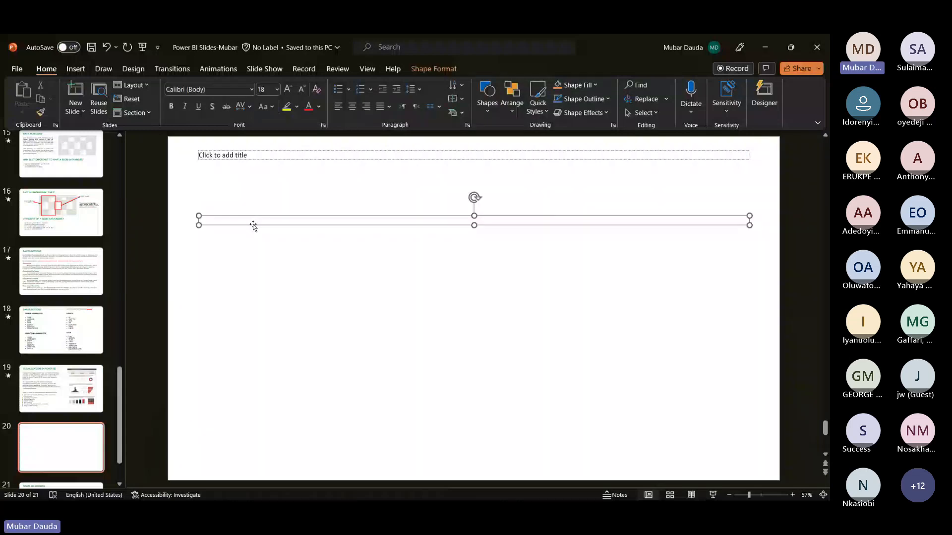
type("Applicat")
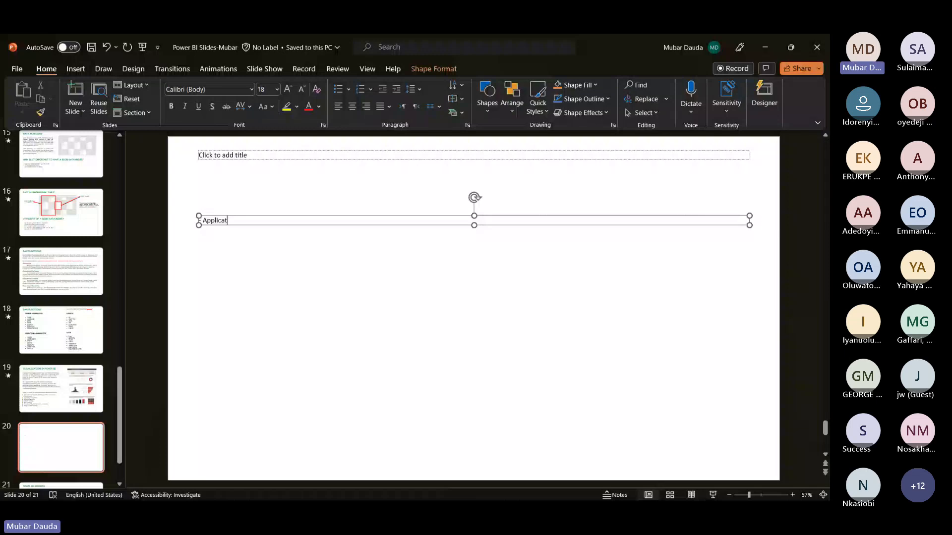
key("ctrl+z")
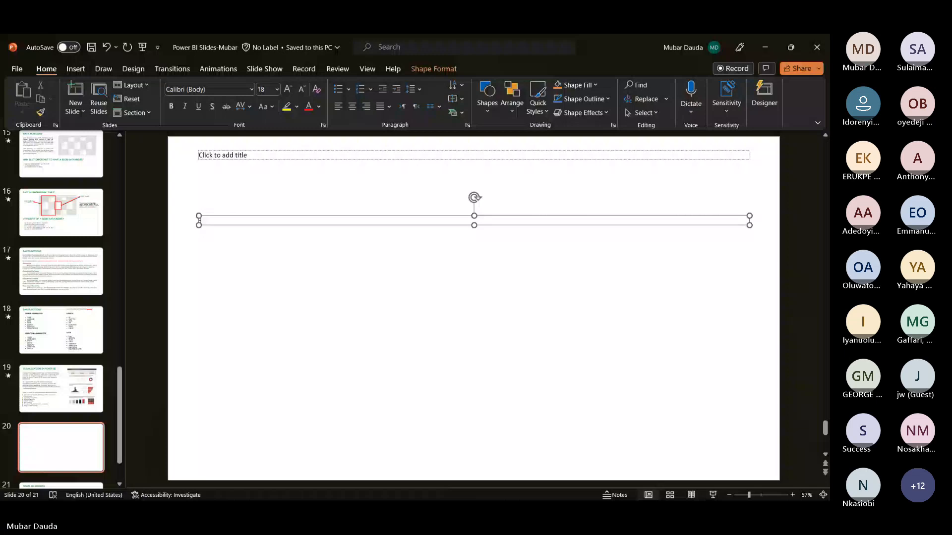
key("ctrl+y")
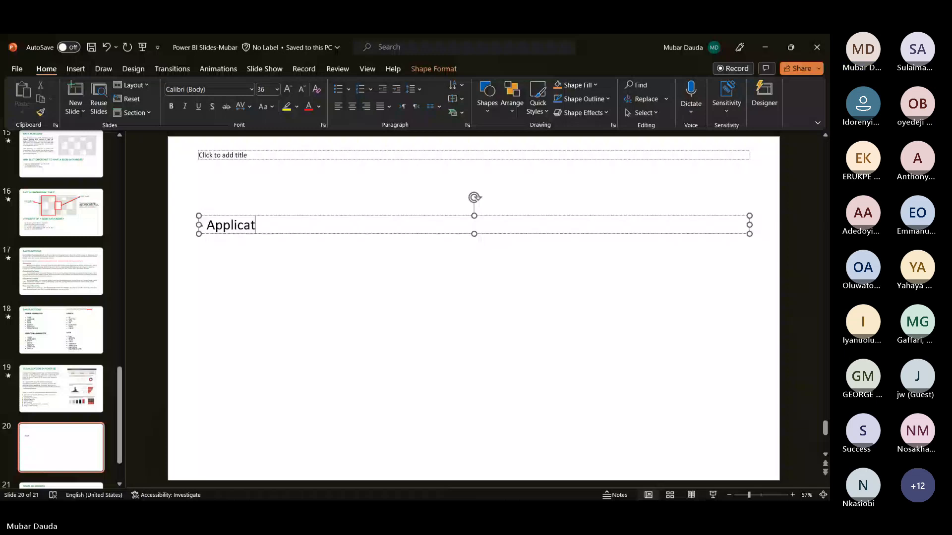
type("ion")
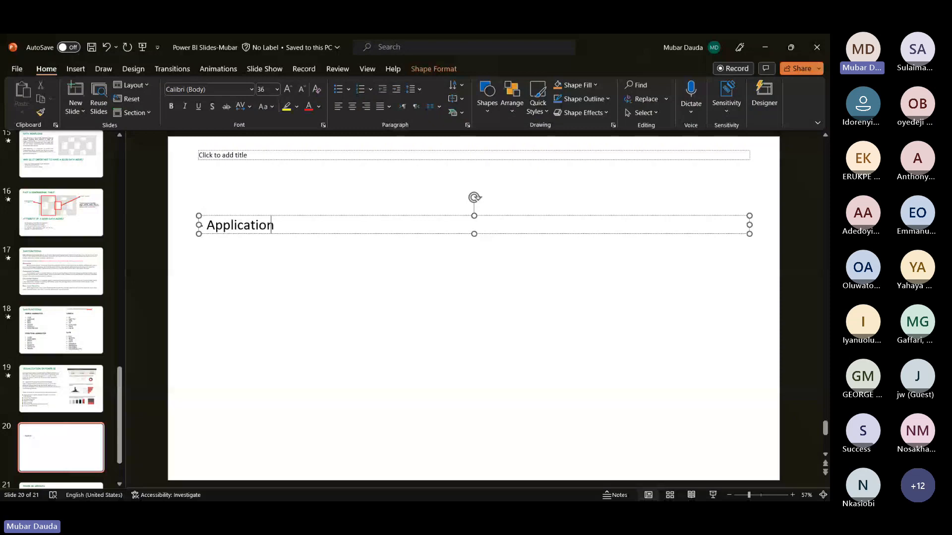
type(" of")
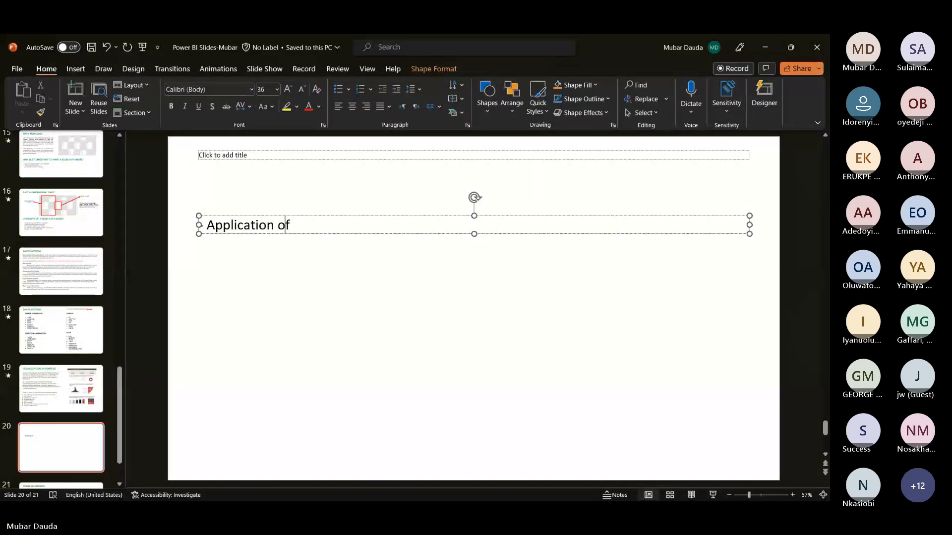
type(" Visuals")
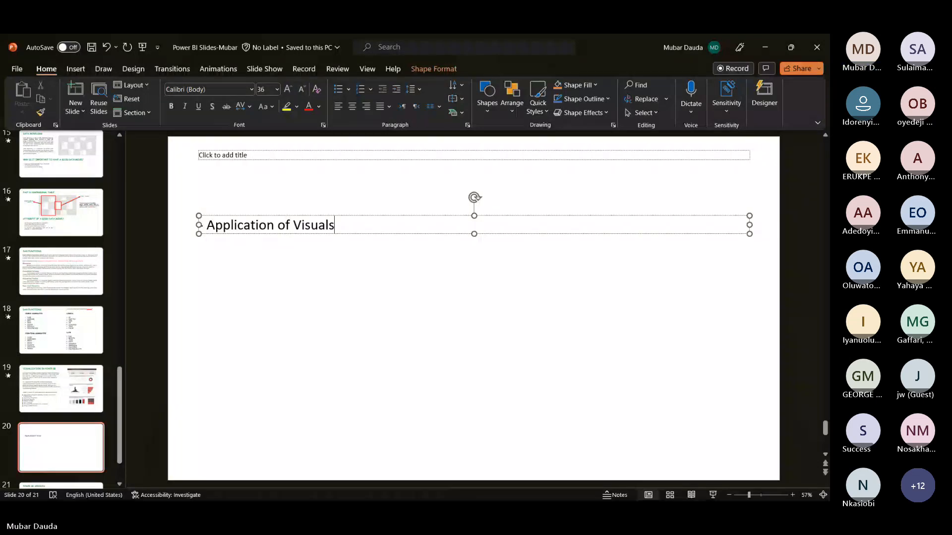
type(" or charts for the right data")
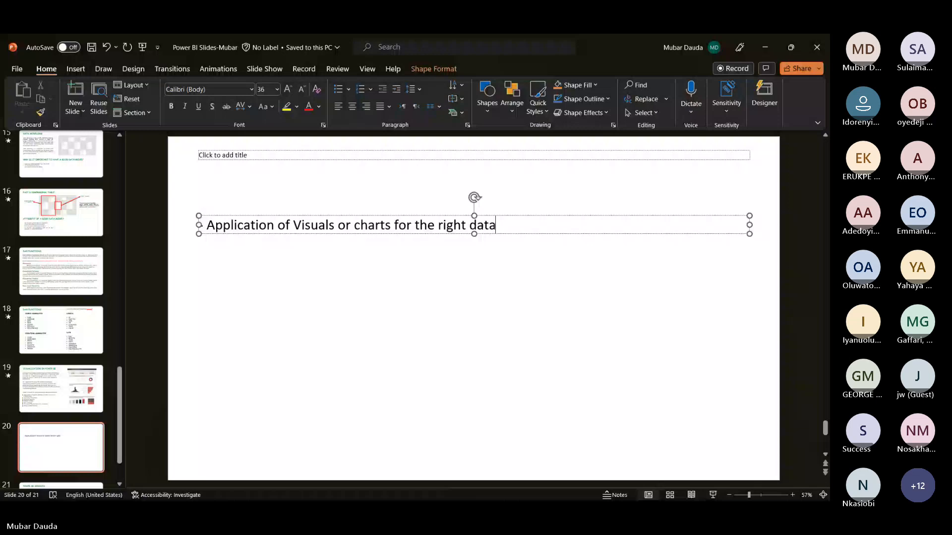
type(" s")
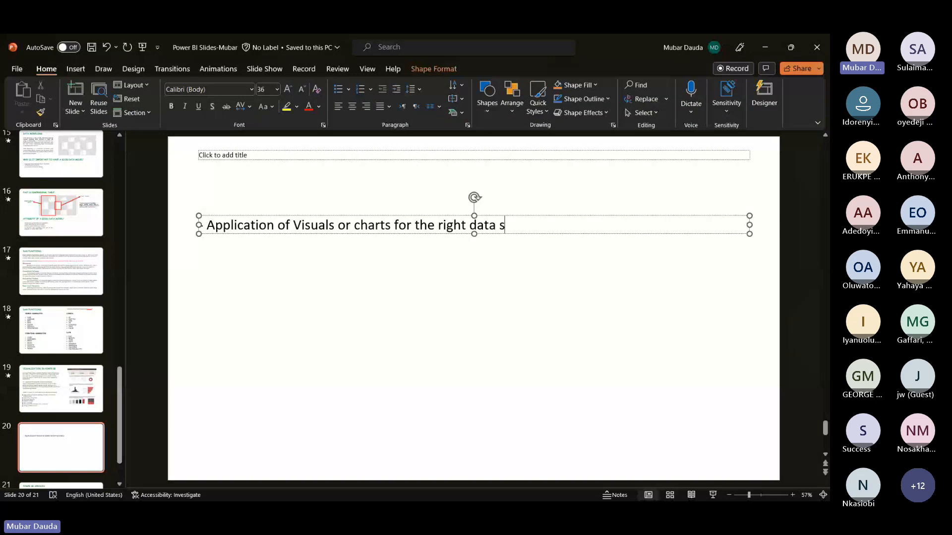
type("to")
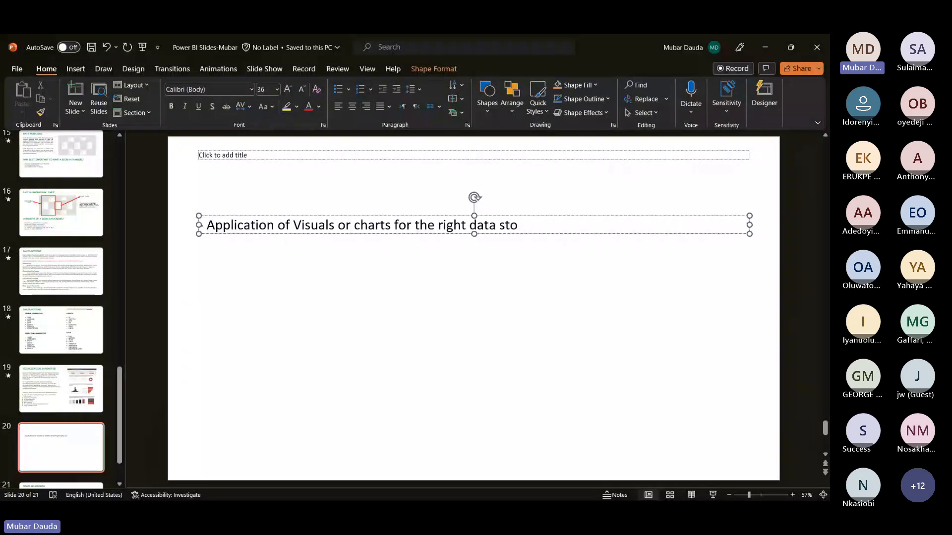
type("r")
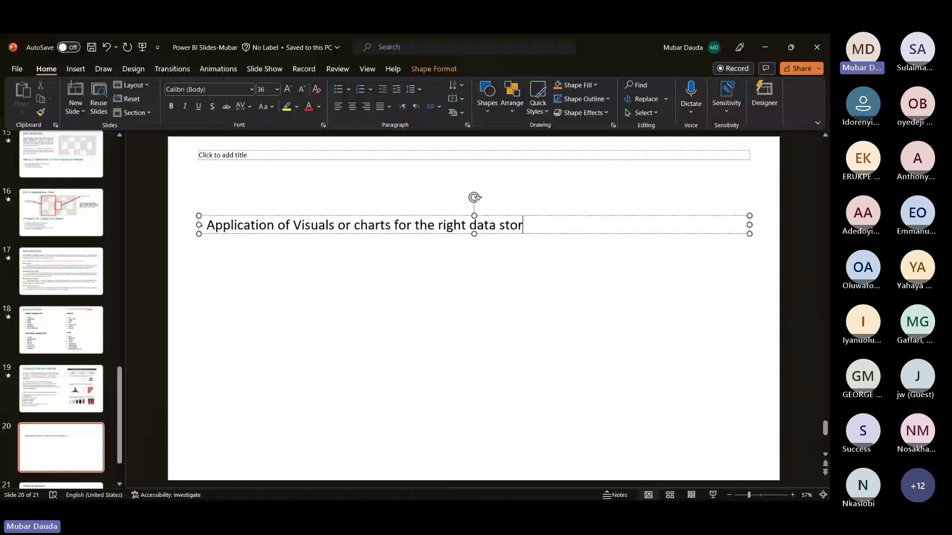
type("ytelling")
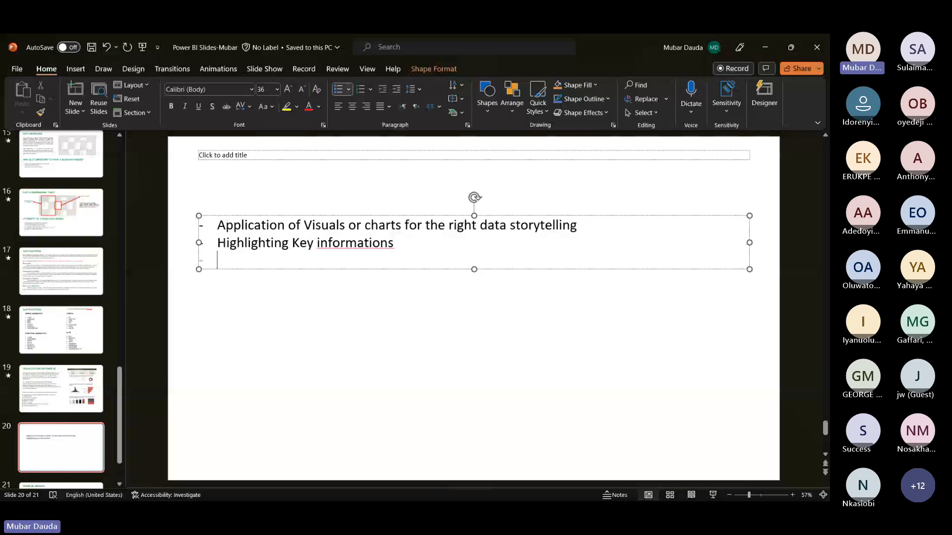
Add the points "Think in Grids" and "Use appropriate color pallete" to the dashed list on slide 20
type("Think in Grids")
key("Return")
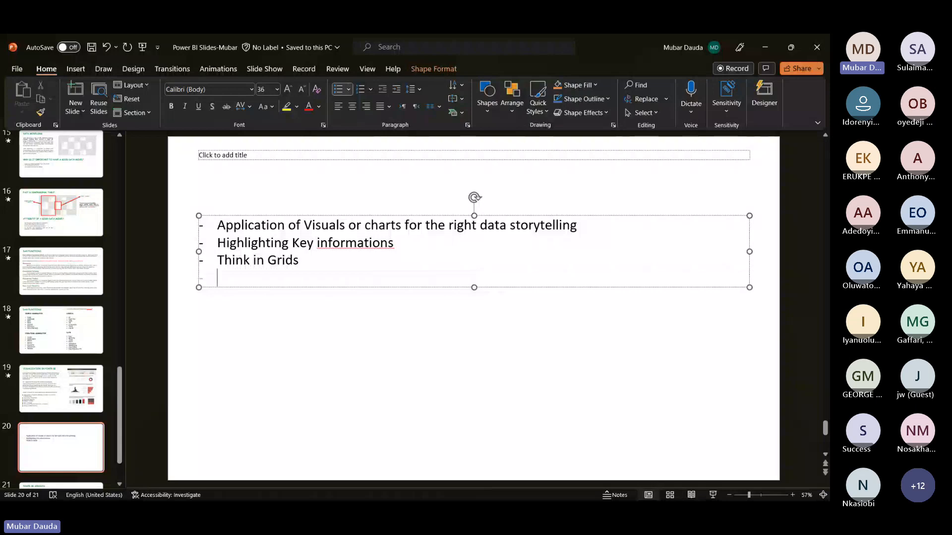
type("Use appropria")
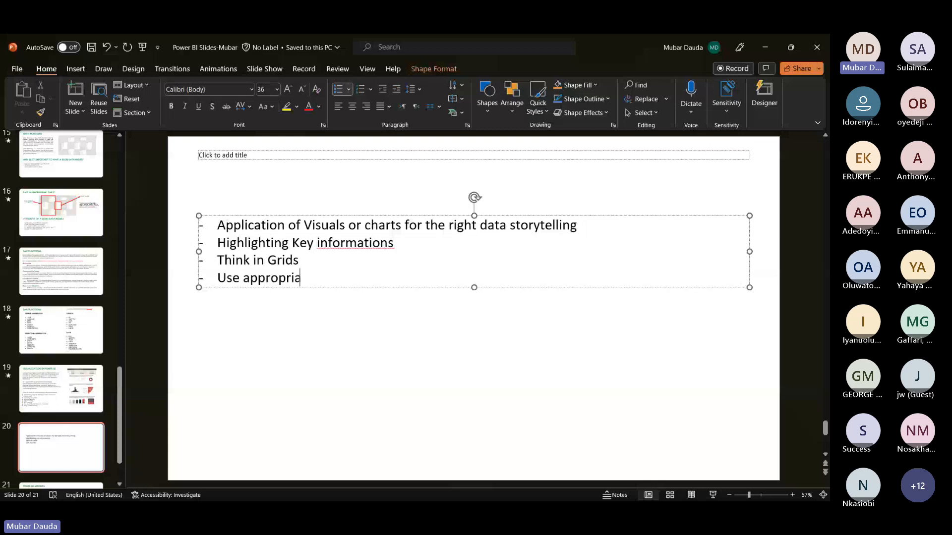
type("te co")
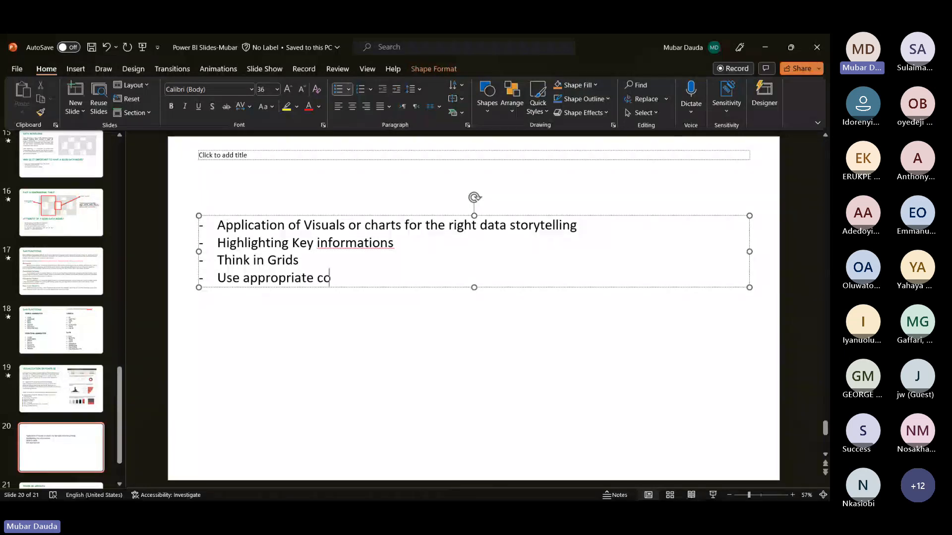
type("lors")
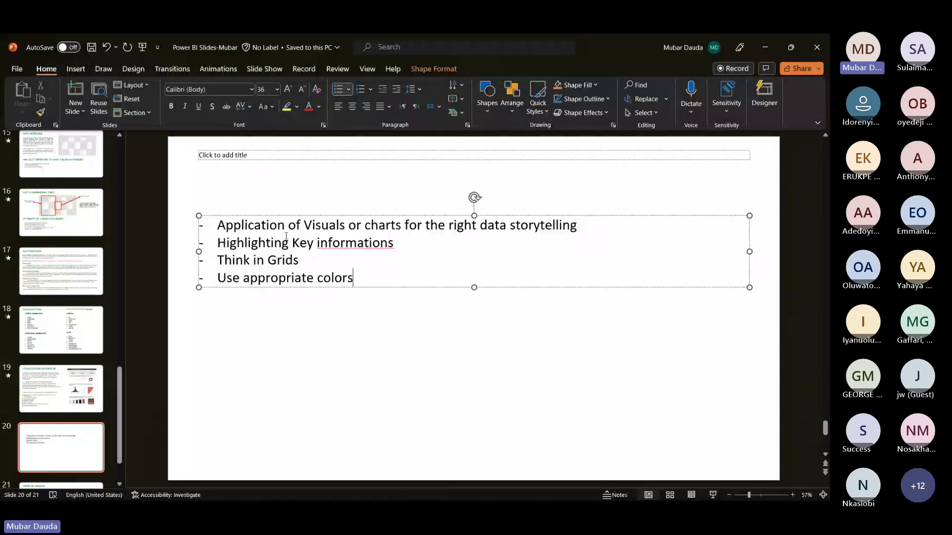
key("BackSpace")
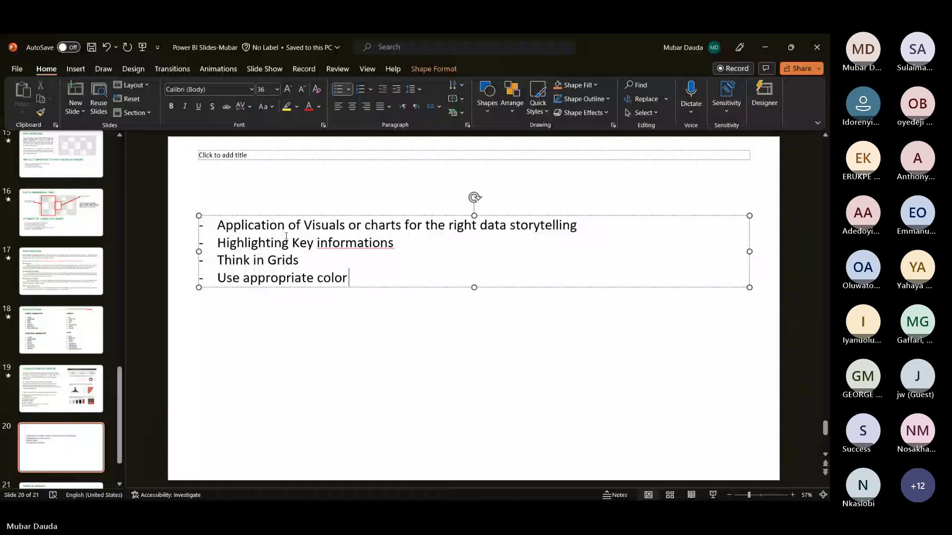
type("palletes")
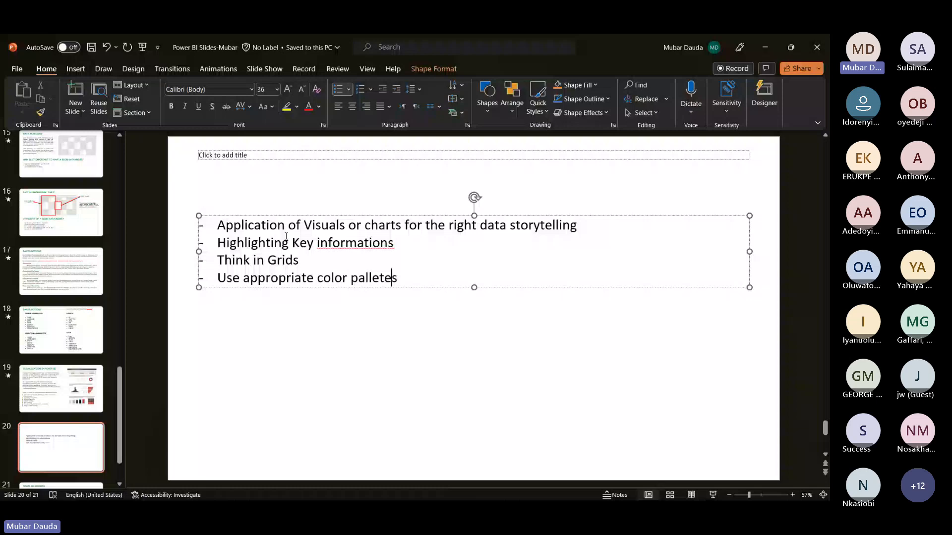
key("BackSpace")
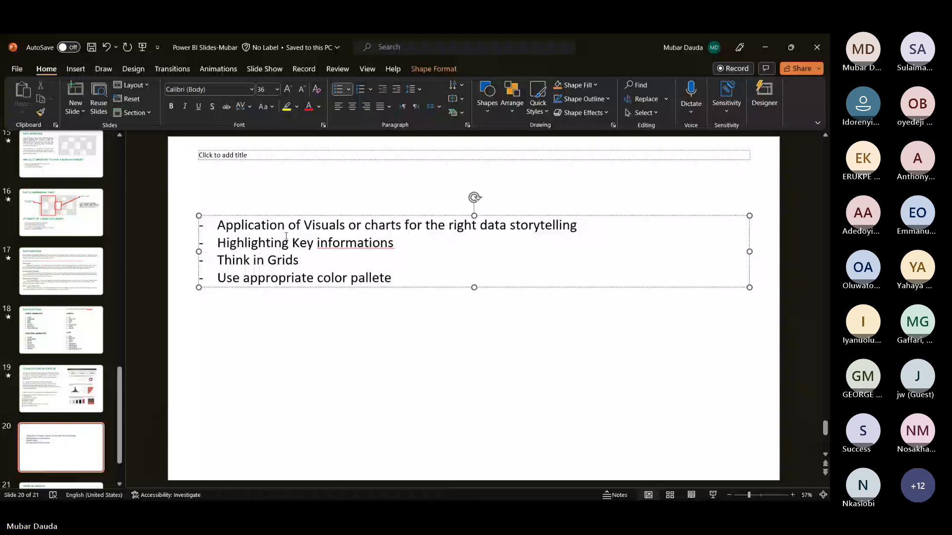
Add the point "Don't clutter the report page" to the list and place the text cursor within the first point
key("Return")
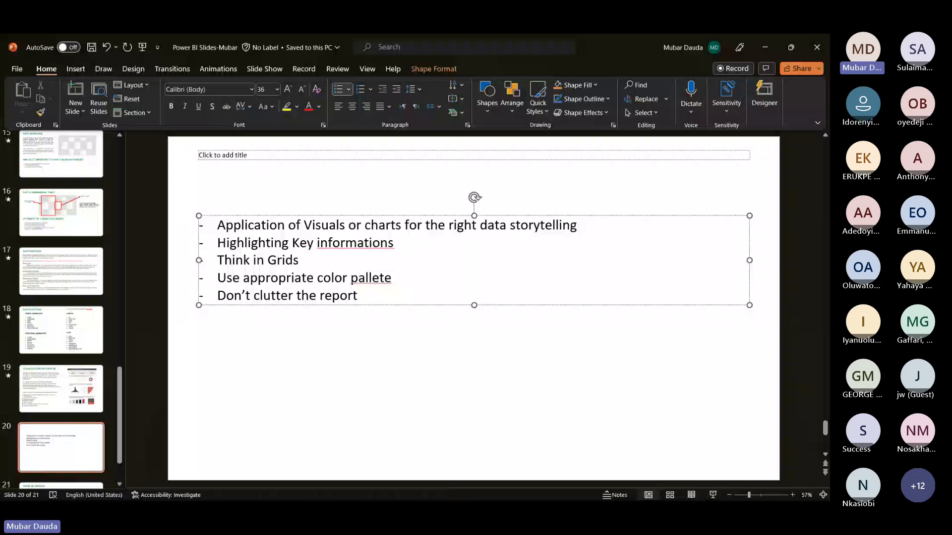
type("page")
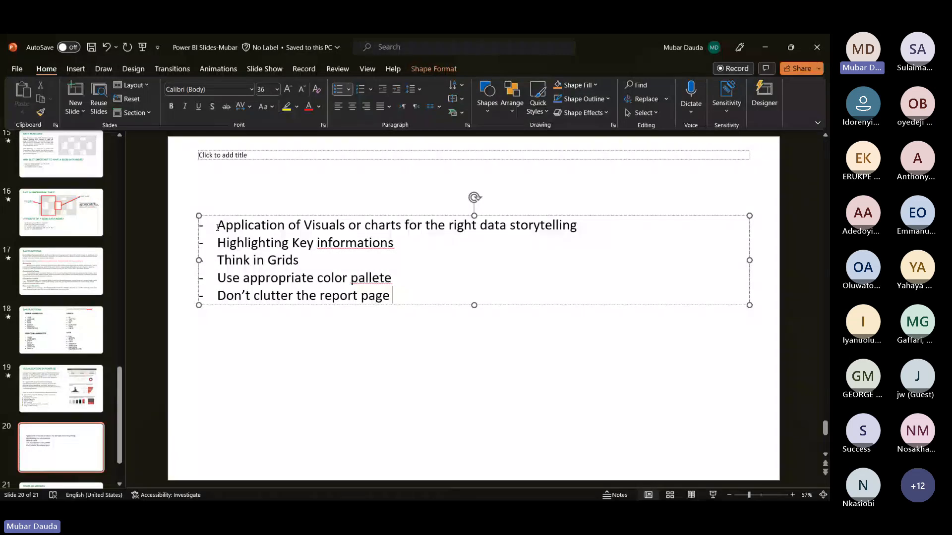
left_click(218, 227)
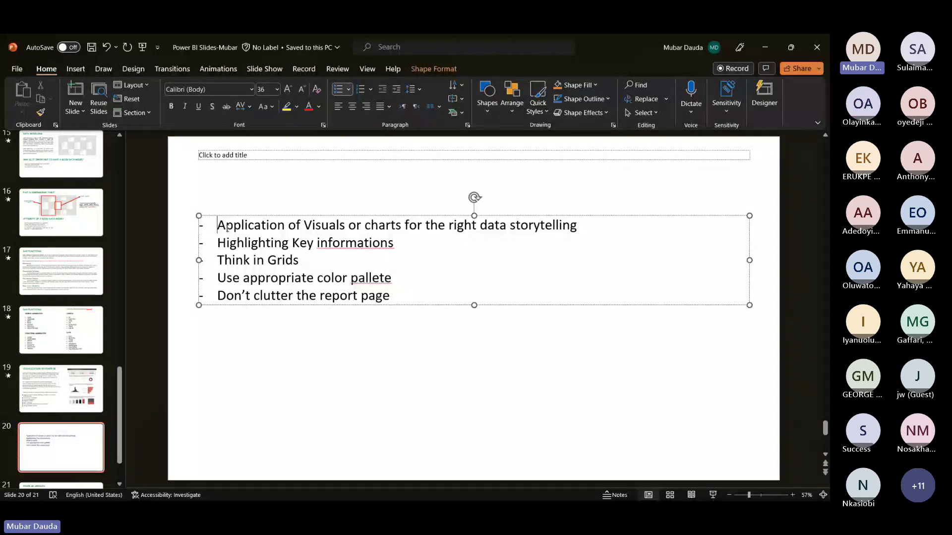
left_click(532, 225)
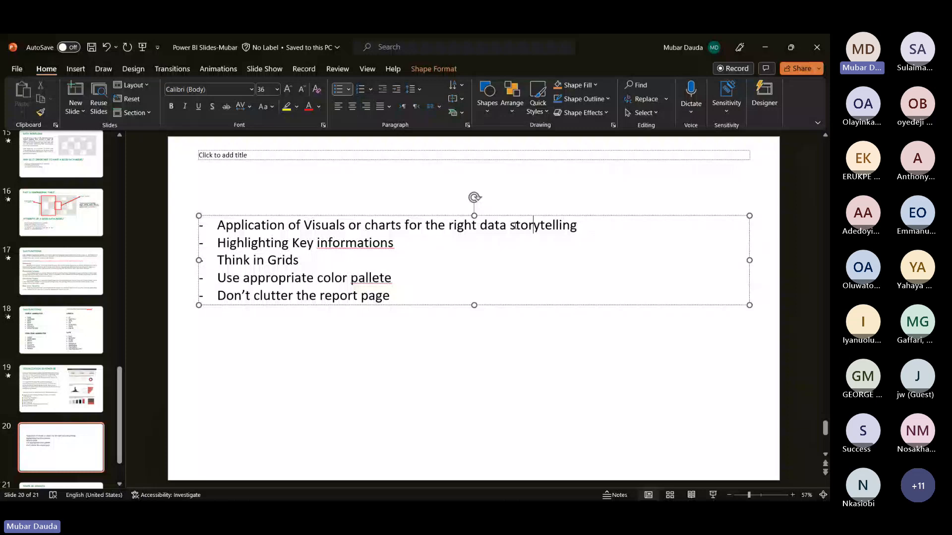